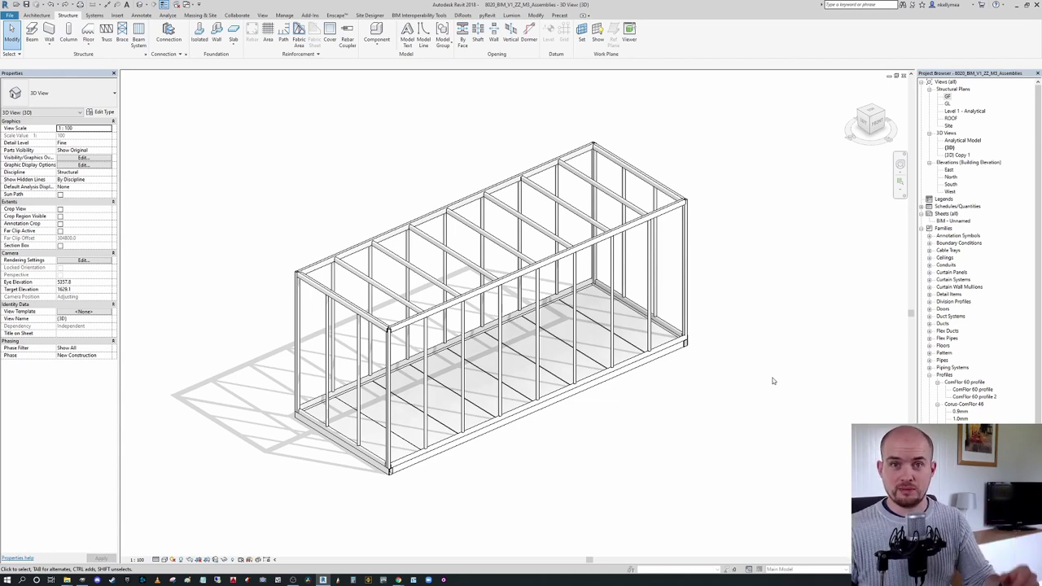
Step: Inspect the floor deck, long wall, end wall and roof assemblies by selecting them in the 3D model
scroll(621, 425, down, 1)
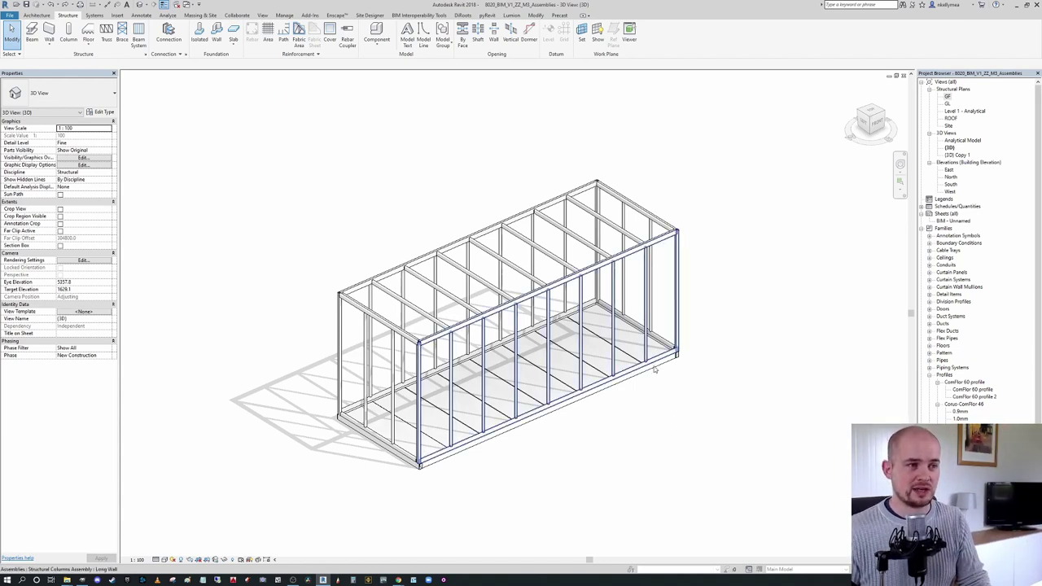
click(628, 381)
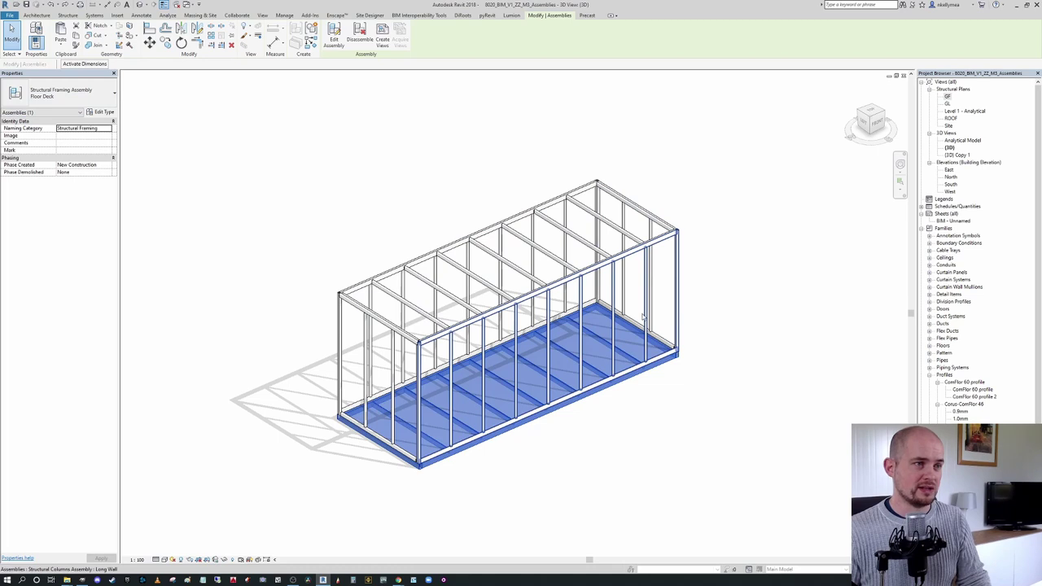
click(642, 316)
click(645, 290)
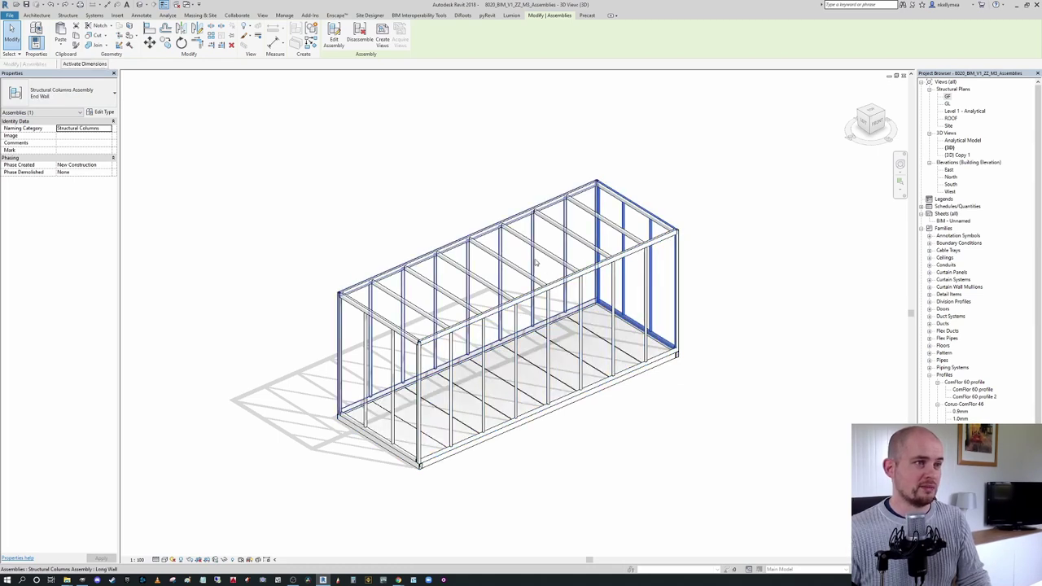
click(535, 262)
click(394, 378)
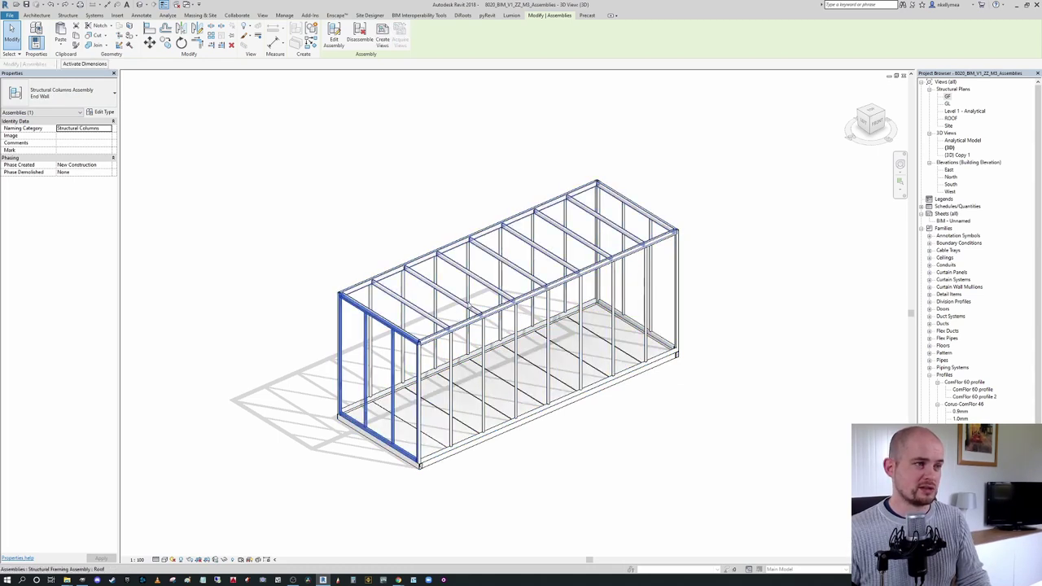
click(469, 309)
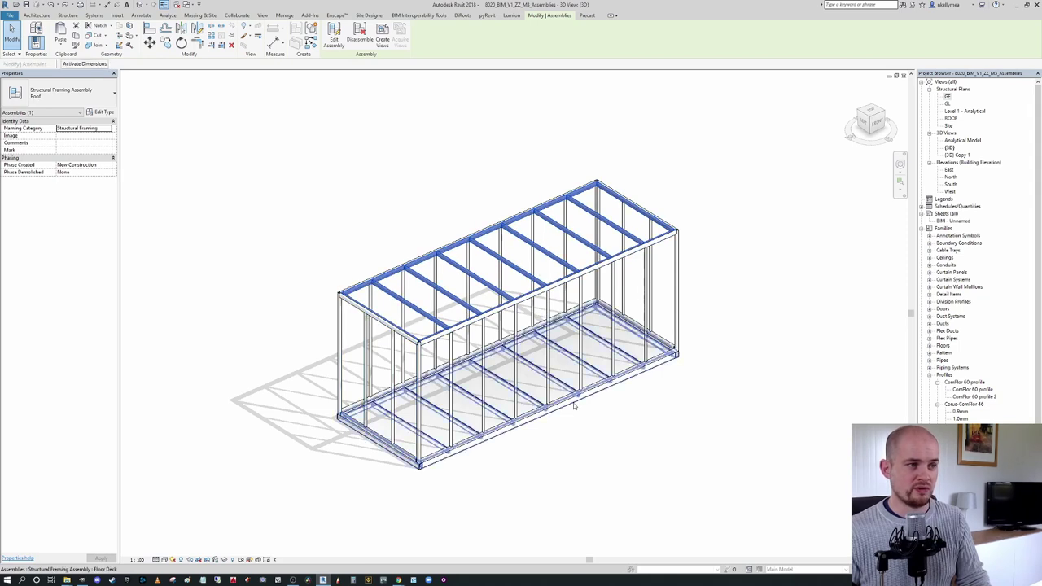
click(575, 407)
click(749, 397)
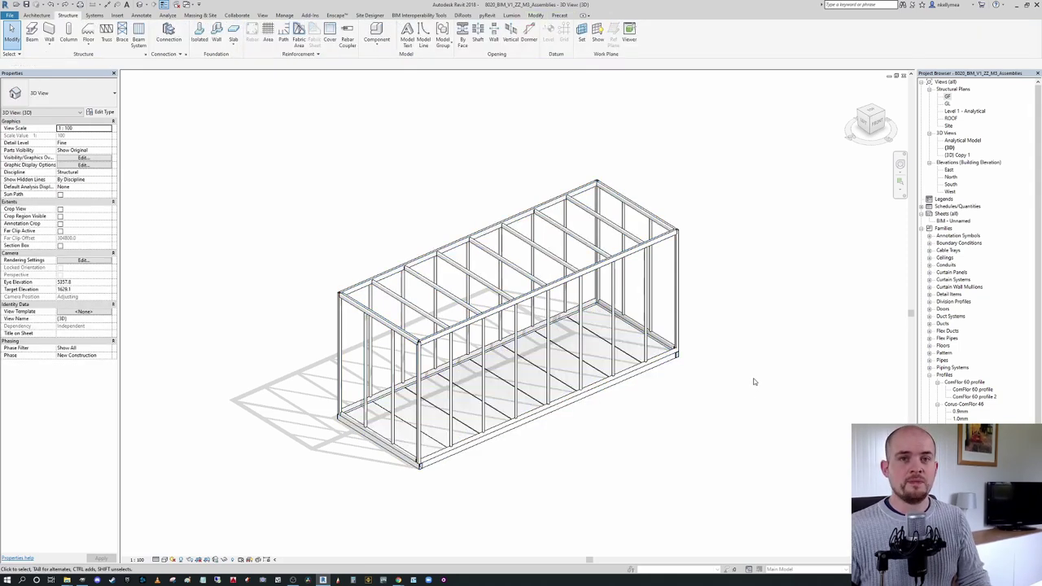
Step: Open the Long Wall assembly sheet A101, examine its detail views and member schedules, and close the sheet
scroll(978, 285, down, 6)
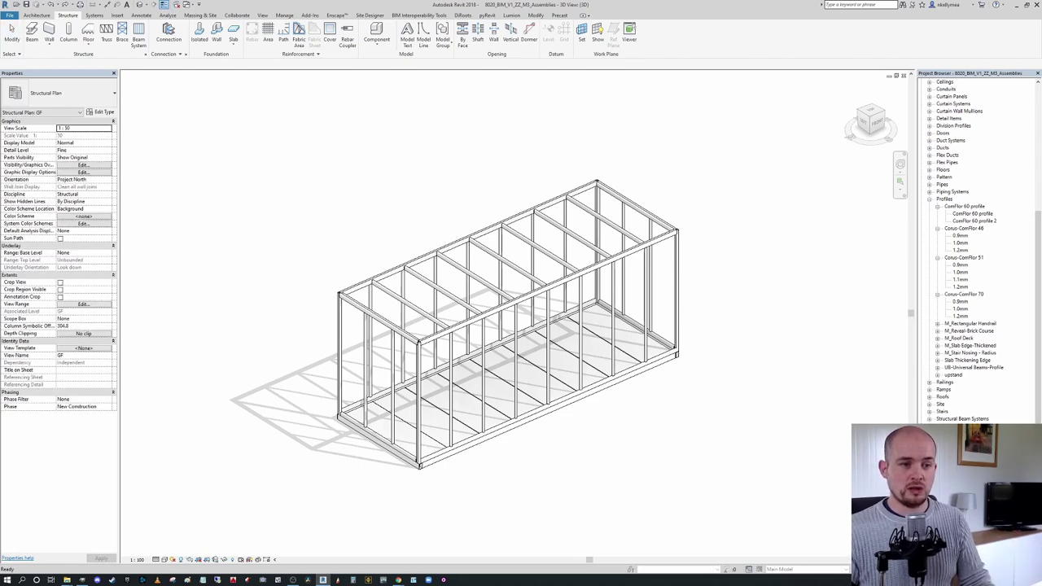
scroll(977, 244, down, 4)
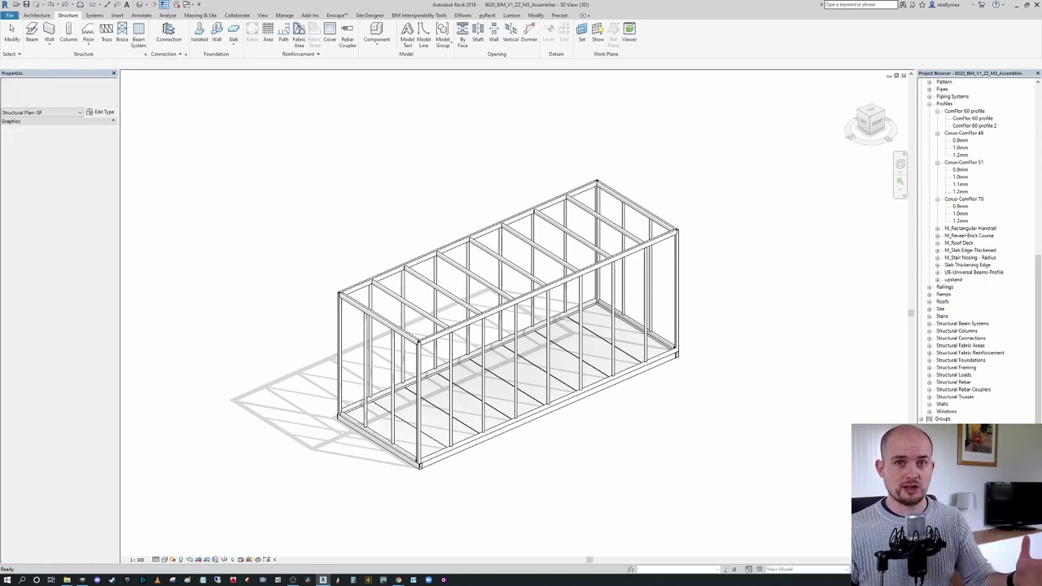
double_click(961, 492)
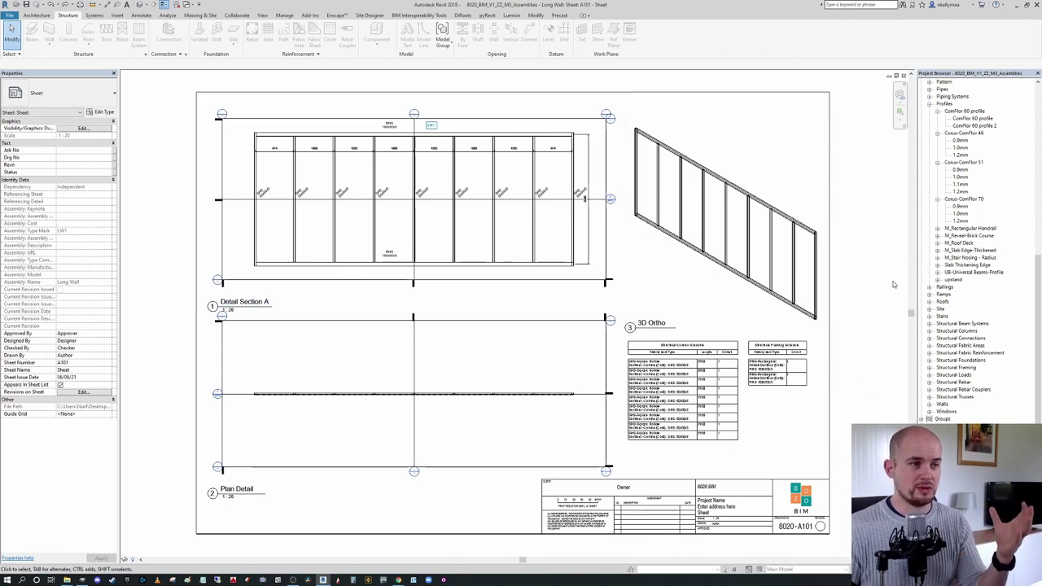
scroll(799, 396, up, 5)
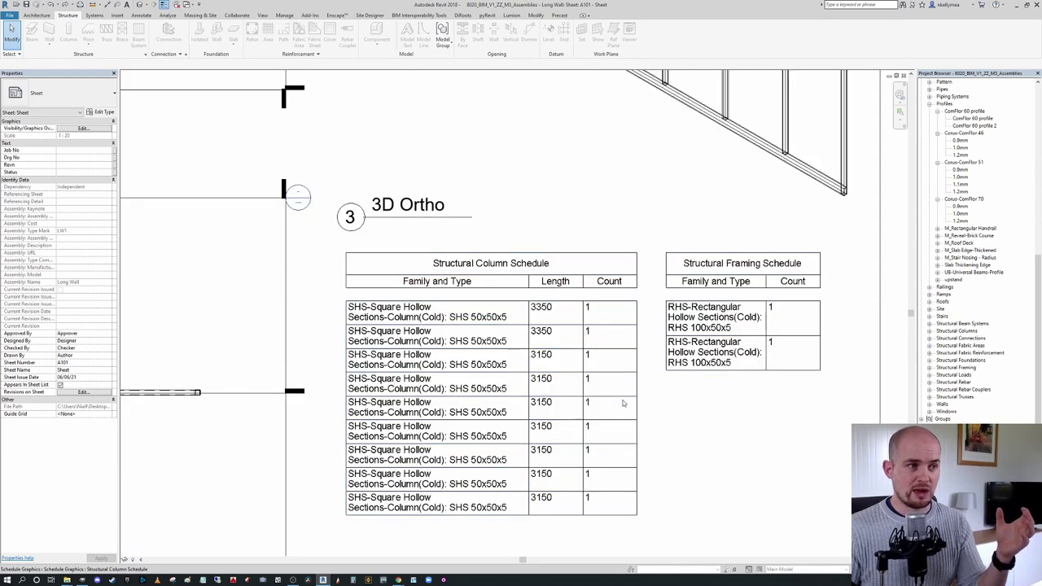
scroll(677, 349, down, 3)
scroll(678, 349, down, 4)
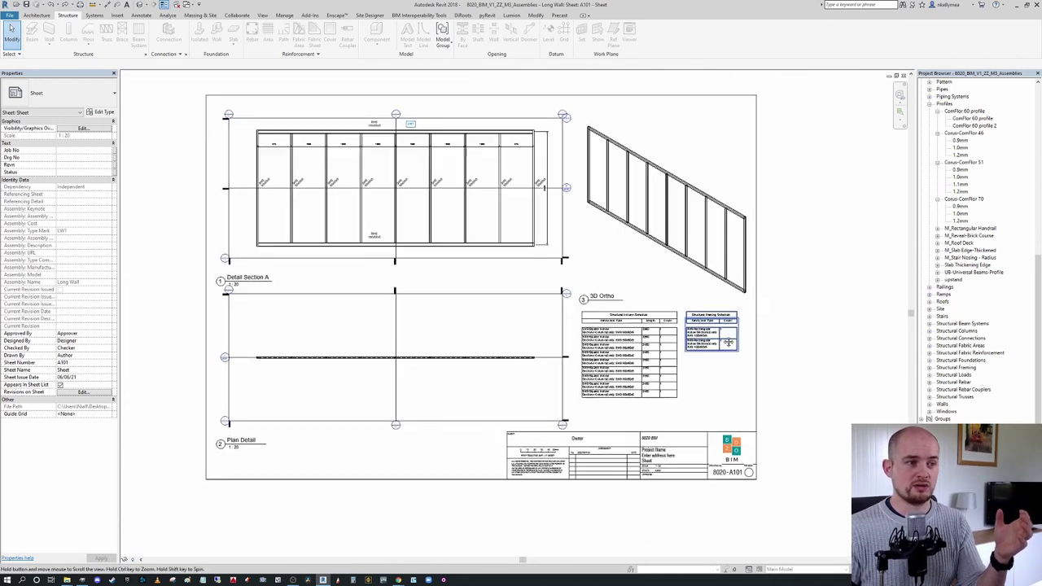
scroll(462, 276, up, 2)
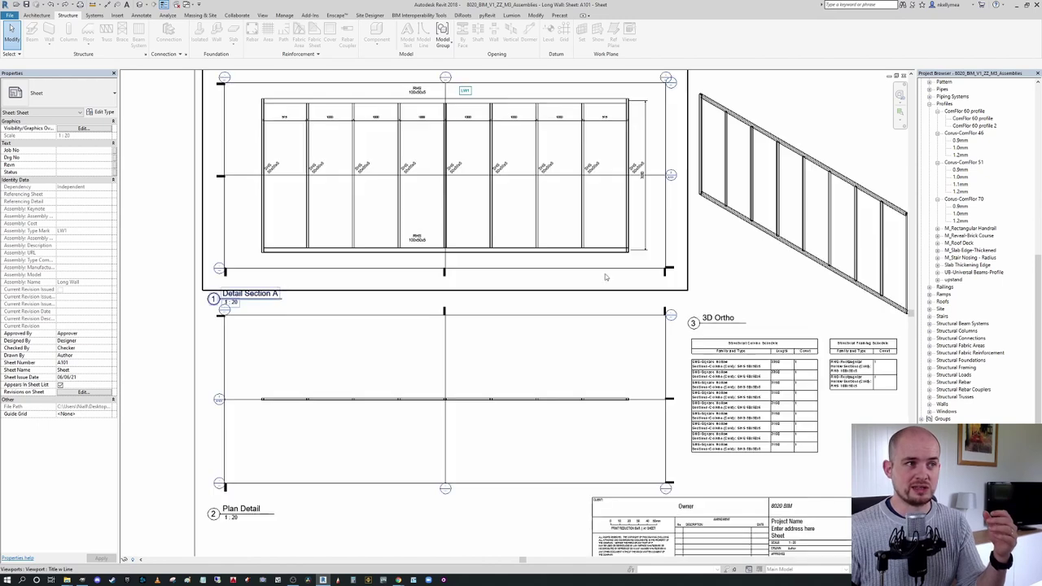
middle_drag(605, 270, 605, 295)
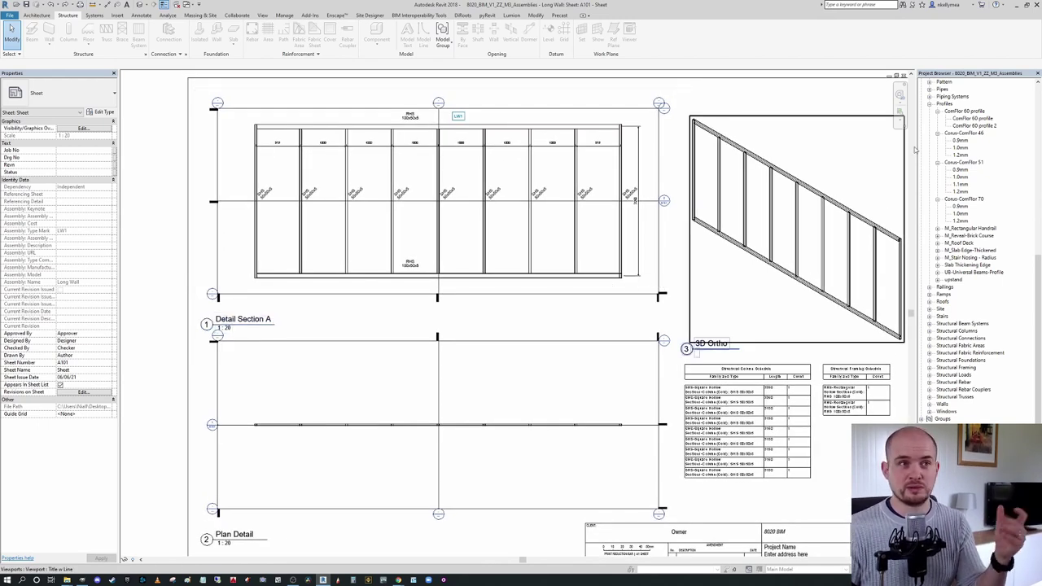
click(904, 77)
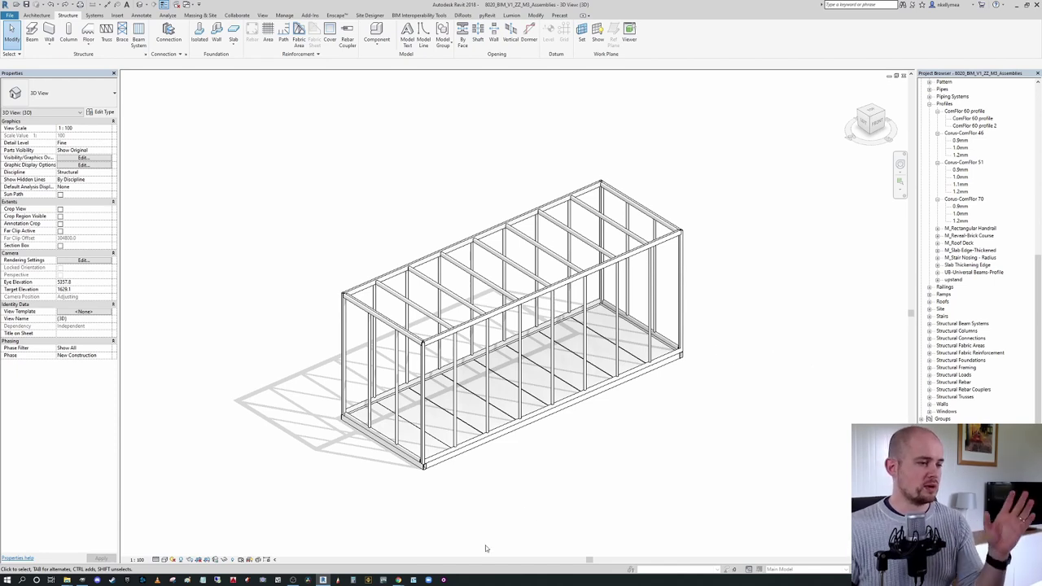
Step: Switch to the browser window with Autodesk's About Assemblies help page, read it, and return to Revit
mouse_move(398, 581)
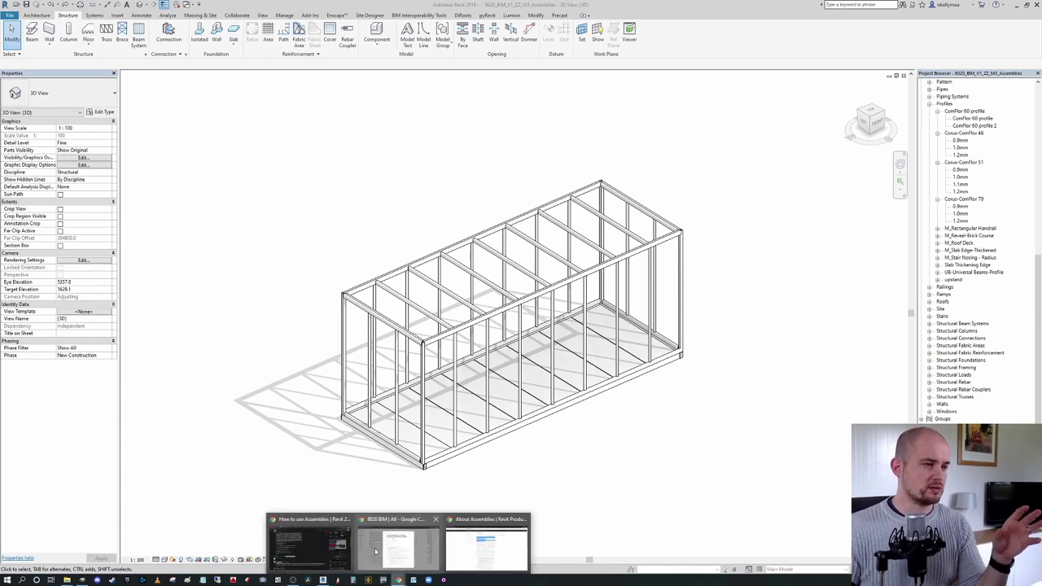
click(496, 546)
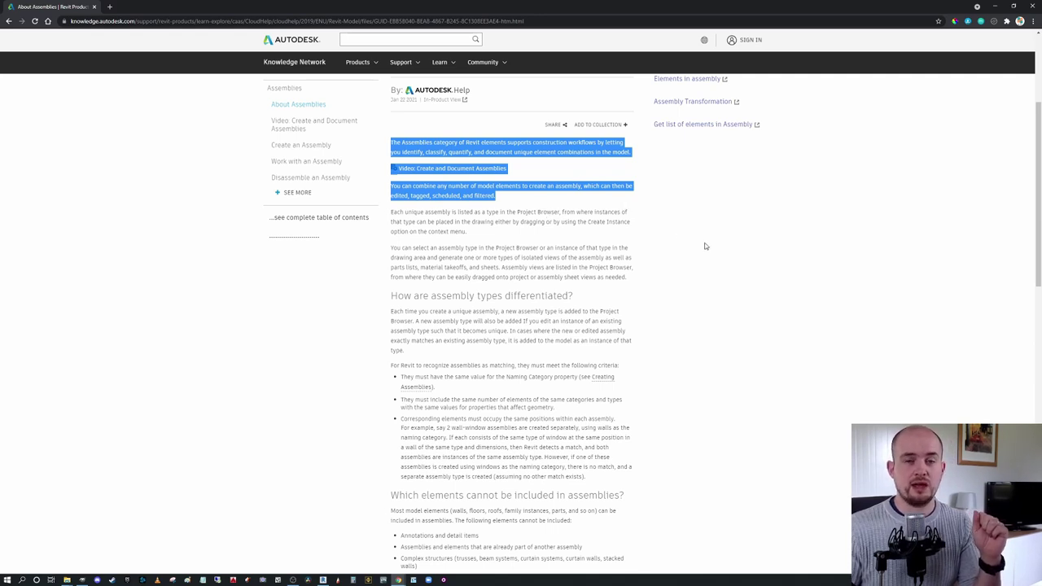
click(995, 7)
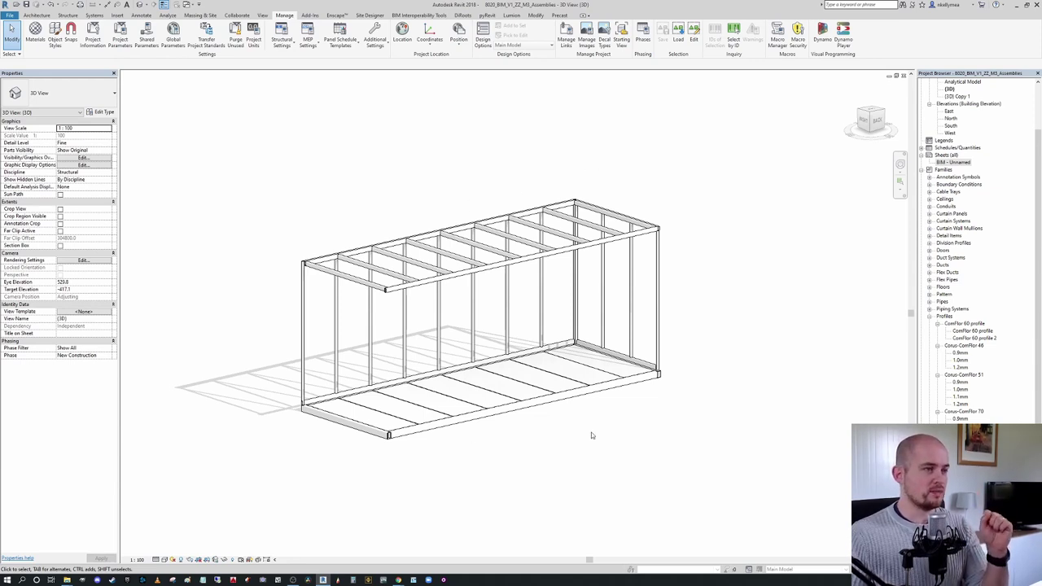
Step: Examine the open-sided container frame in 3D and inspect one of its concrete floor panels
scroll(456, 431, up, 3)
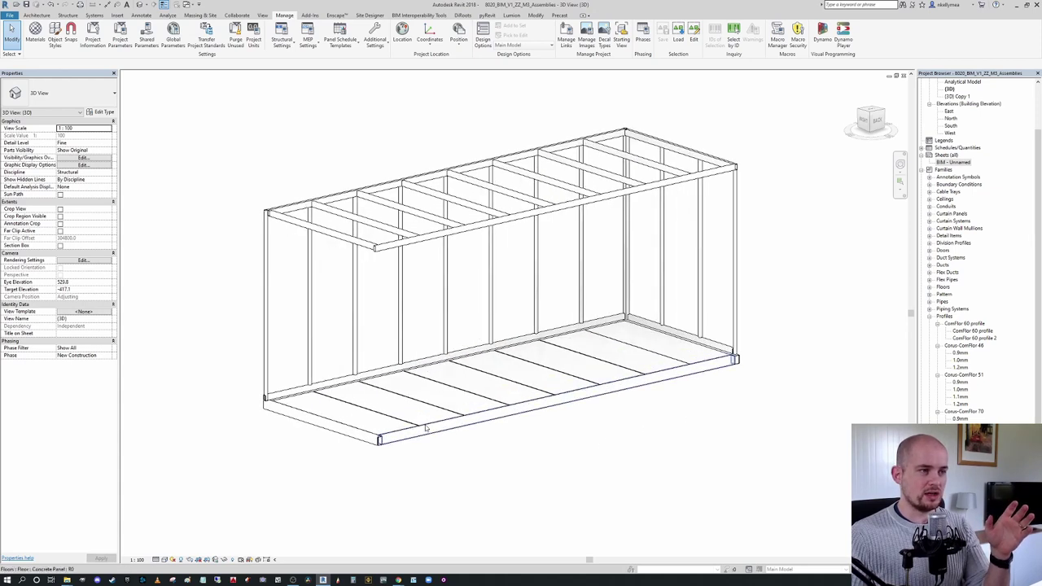
scroll(572, 452, down, 1)
middle_drag(548, 451, 506, 452)
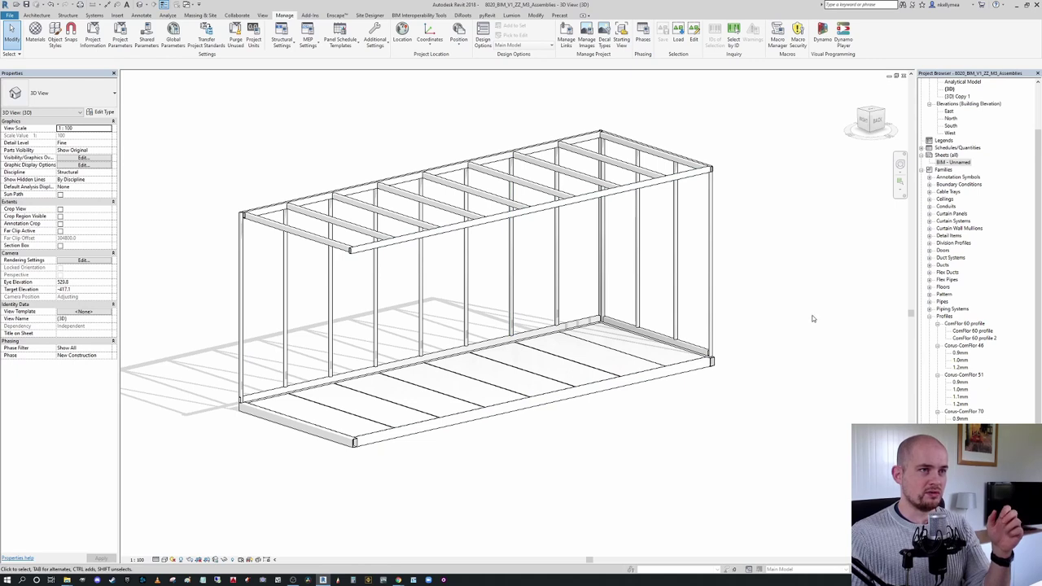
scroll(807, 313, down, 1)
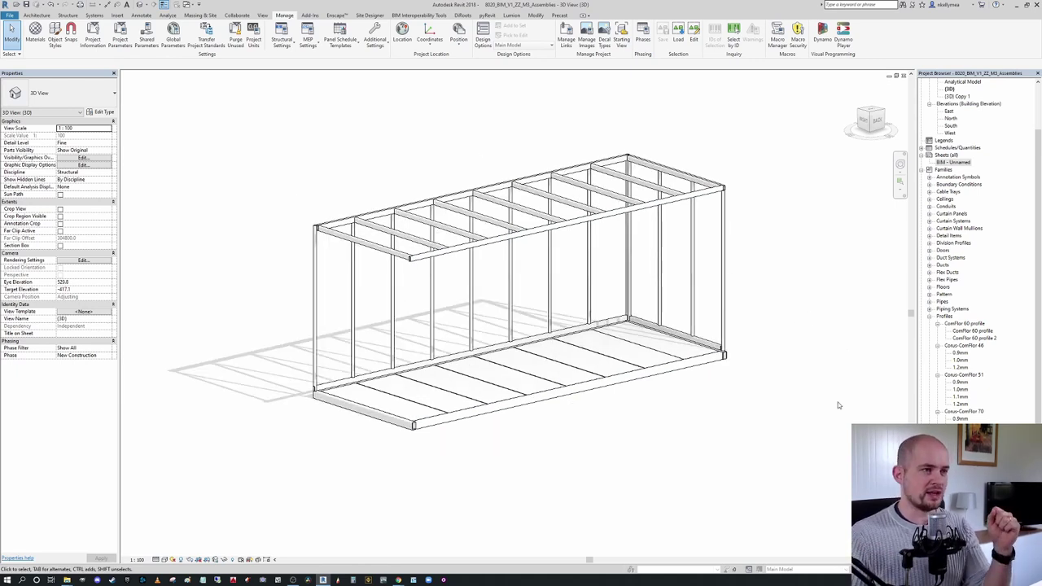
middle_drag(830, 316, 790, 361)
scroll(700, 360, down, 2)
mouse_move(717, 441)
shift+middle_down()
mouse_move(541, 395)
mouse_move(567, 516)
mouse_move(580, 412)
shift+middle_up()
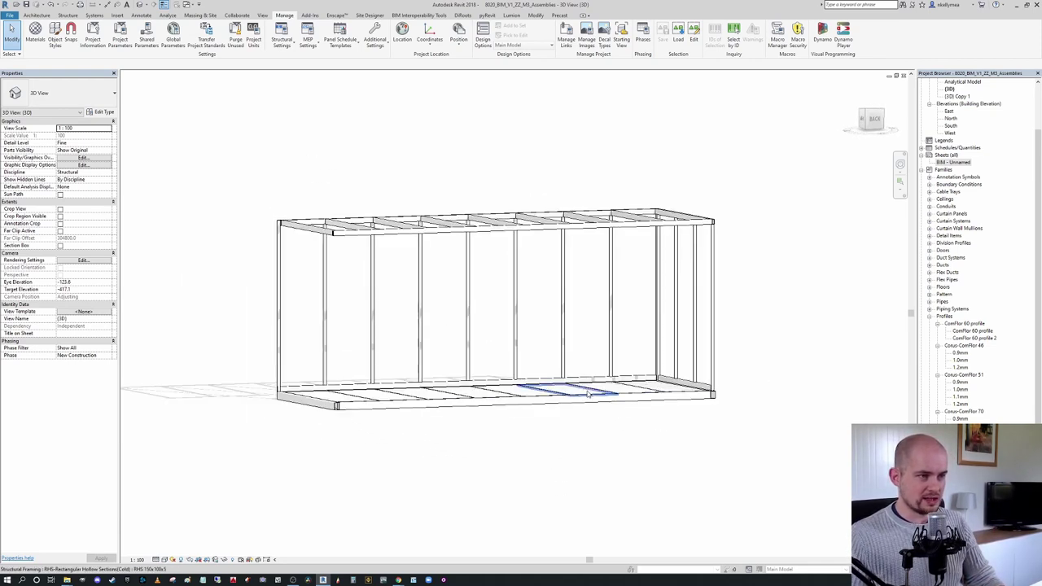
click(583, 414)
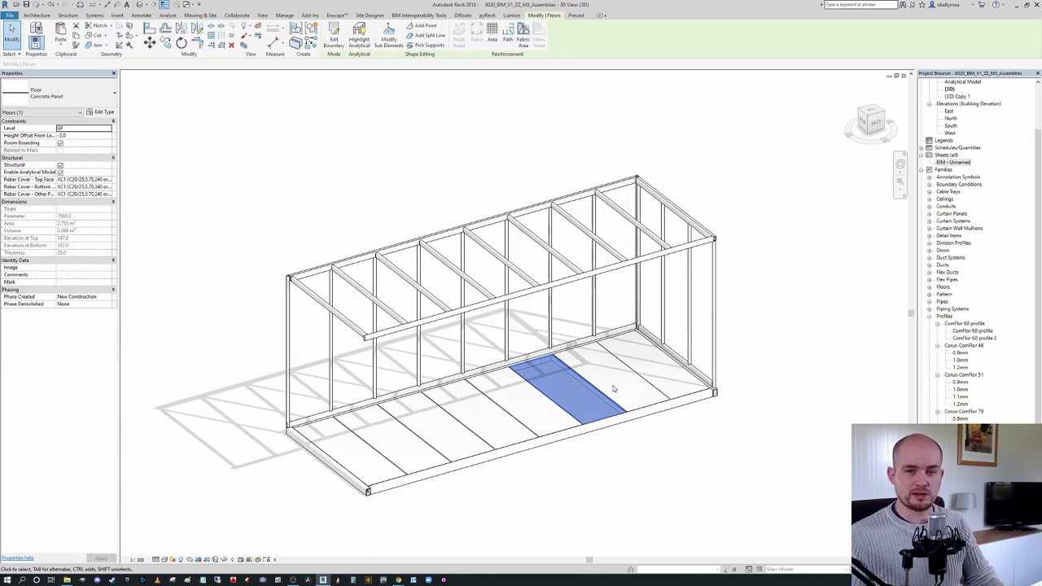
click(656, 430)
scroll(657, 431, down, 2)
mouse_move(657, 430)
shift+middle_down()
mouse_move(642, 412)
mouse_move(677, 428)
shift+middle_up()
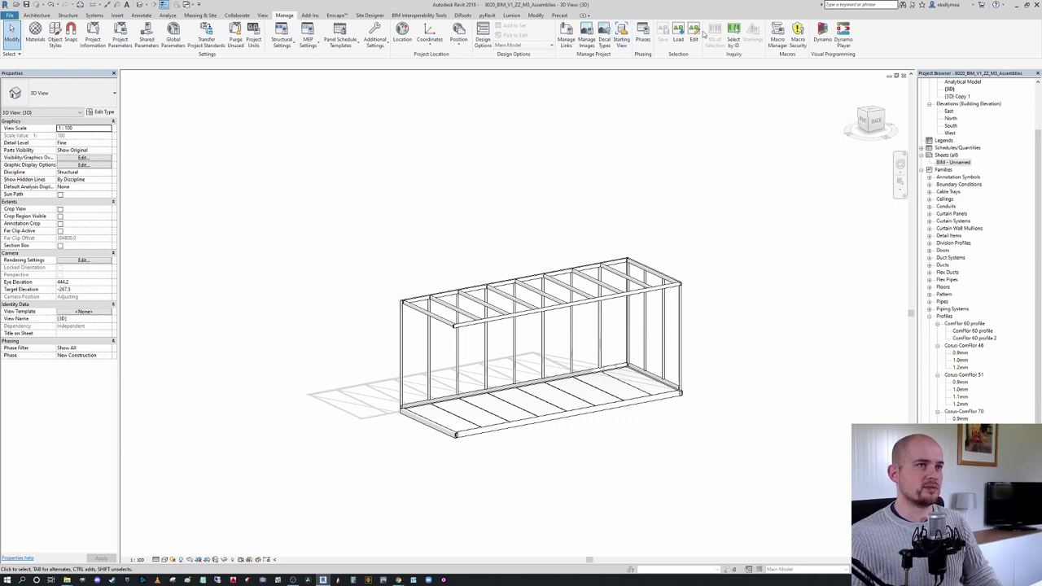
Step: Load the saved floor selection set to select the floor panels together with their framing
click(677, 37)
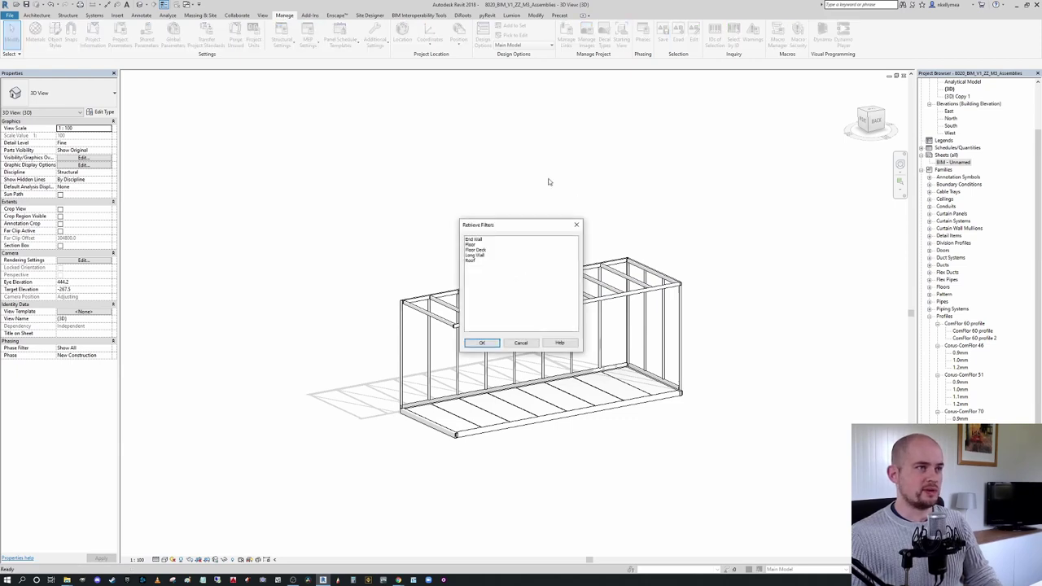
click(478, 244)
click(485, 344)
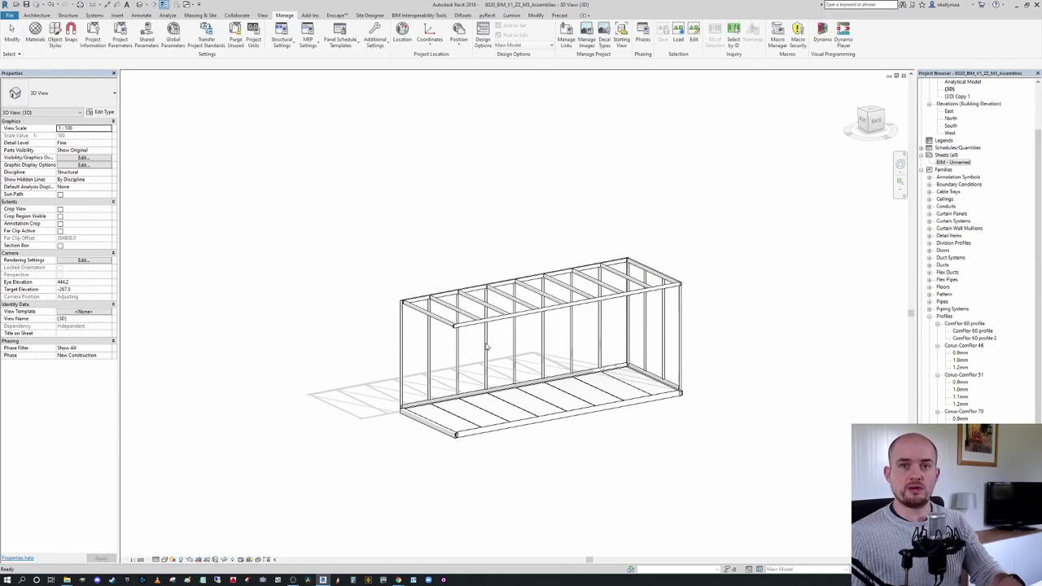
scroll(525, 454, up, 2)
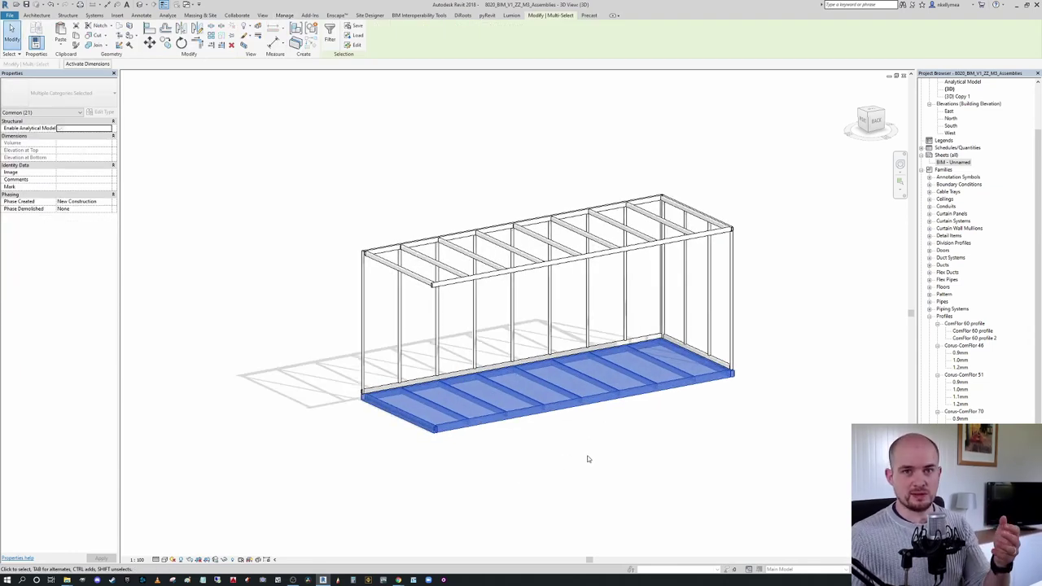
scroll(626, 433, up, 1)
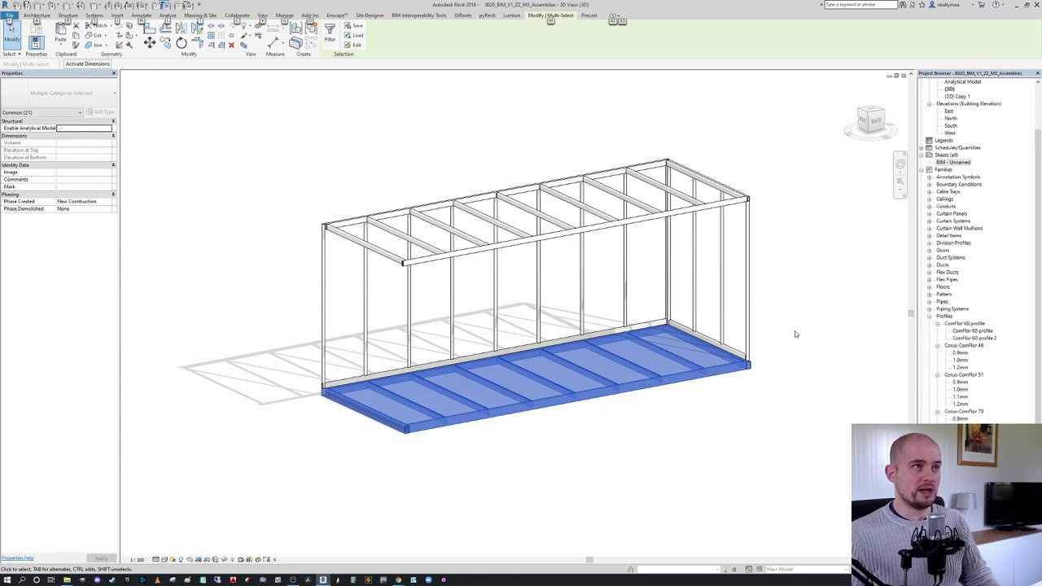
middle_drag(769, 290, 746, 311)
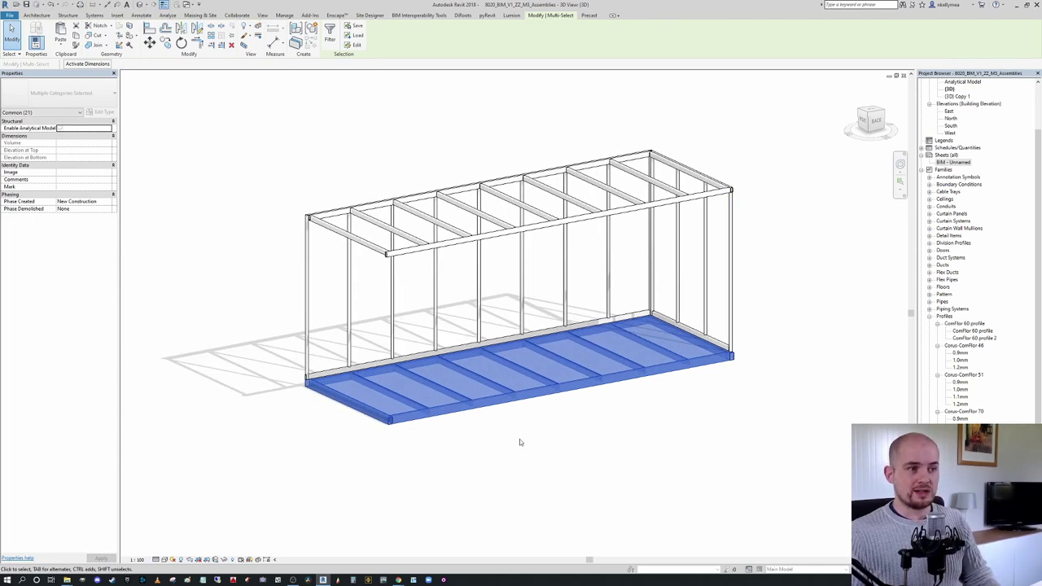
shift+middle_drag(780, 435, 641, 384)
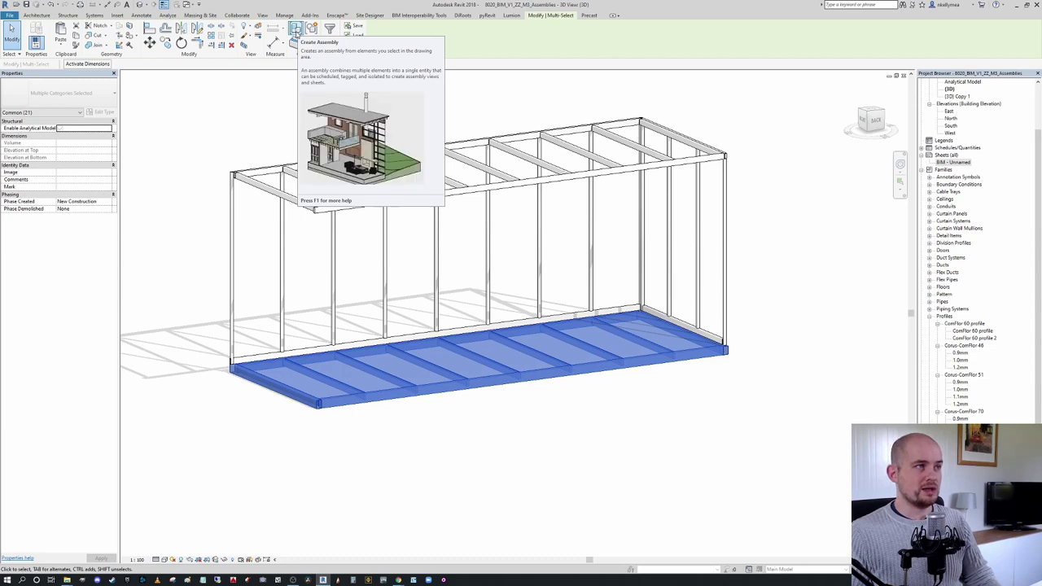
Step: Create an assembly from the selected floor elements with the naming category Structural Framing and the type name Floor Deck
click(296, 31)
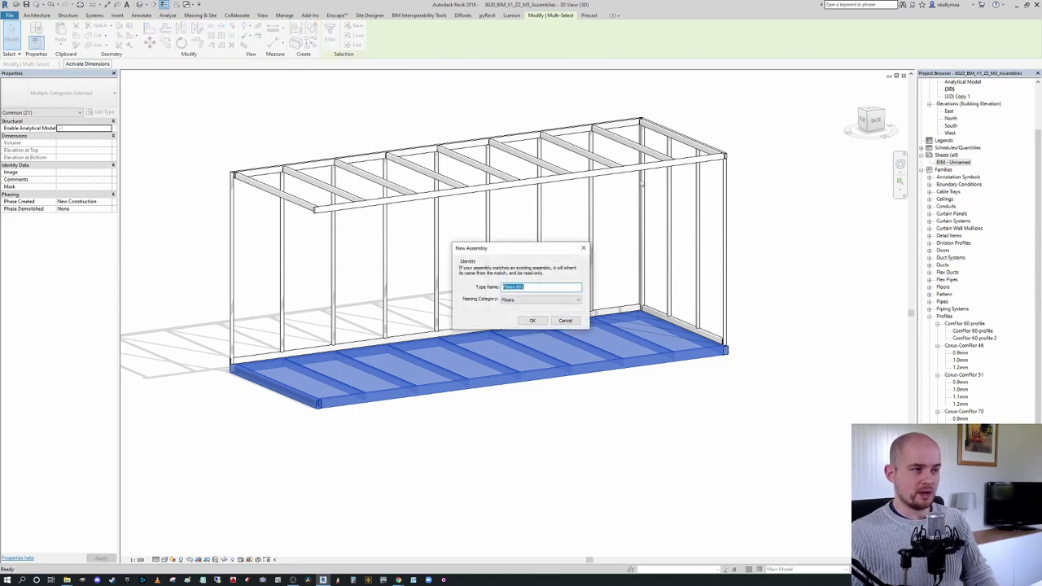
text(Floor De)
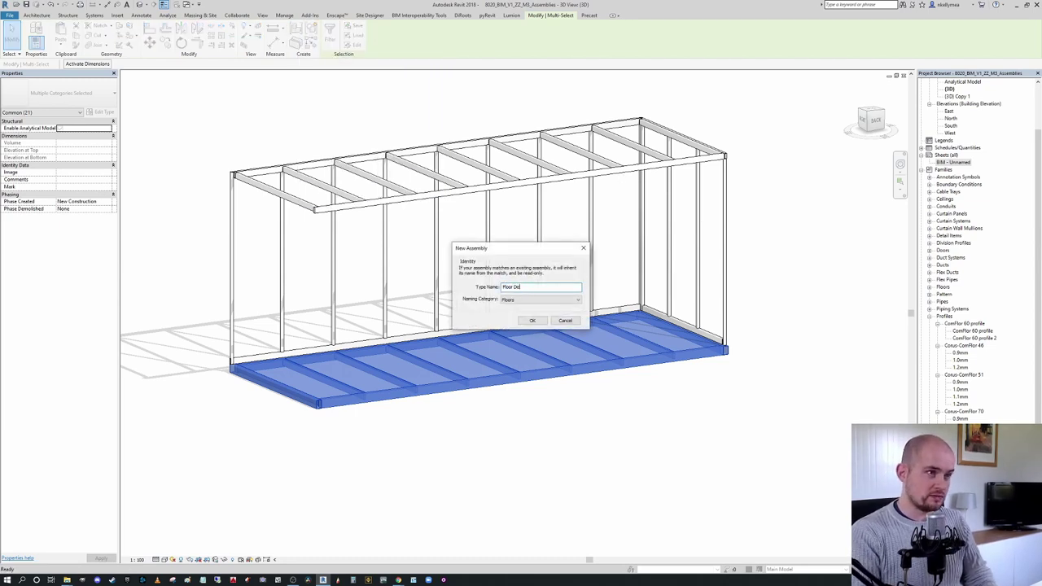
text(ck Assembly)
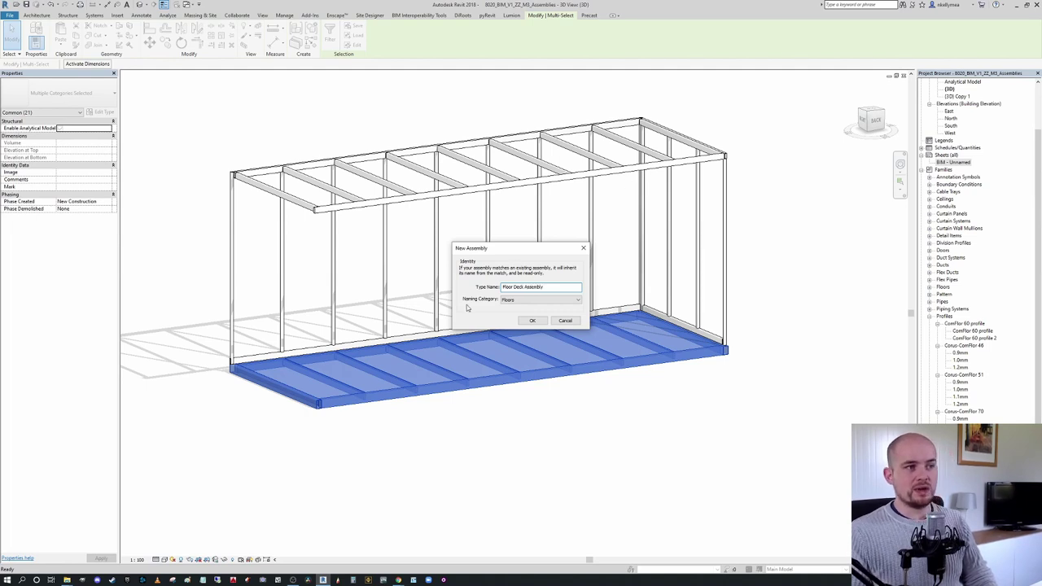
click(575, 301)
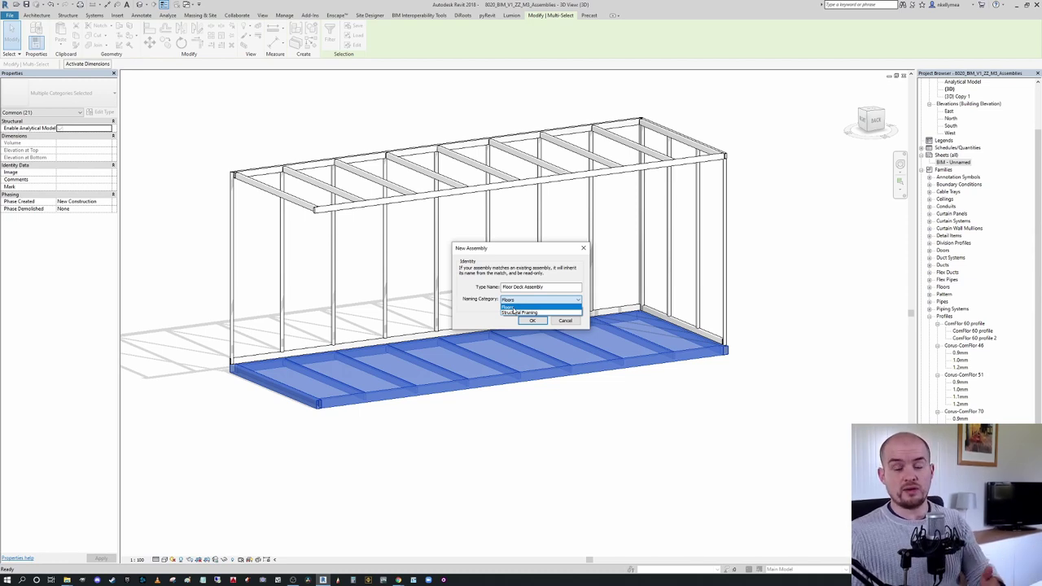
click(516, 313)
drag(560, 287, 473, 286)
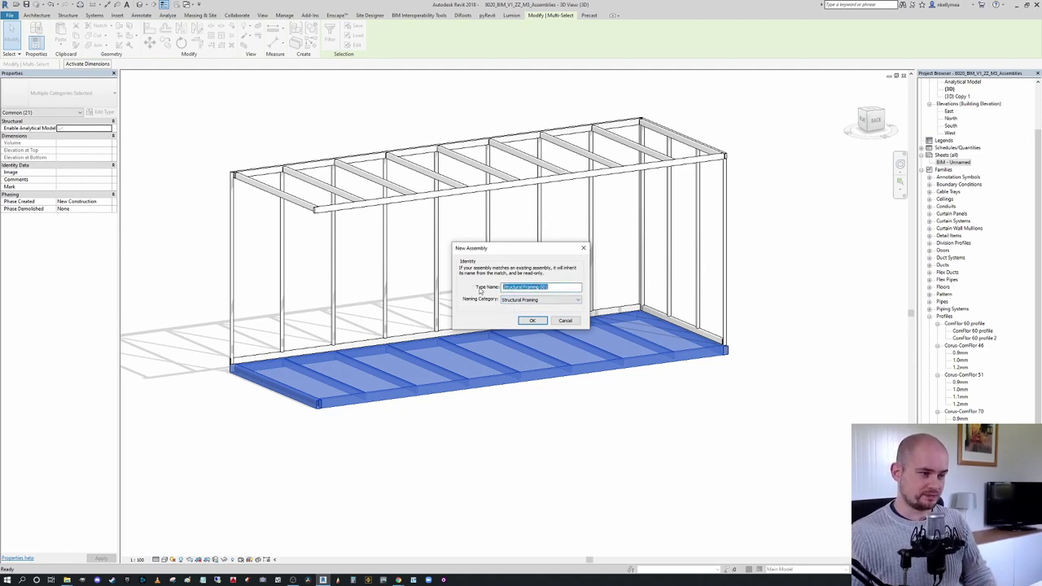
text(Floor Dec)
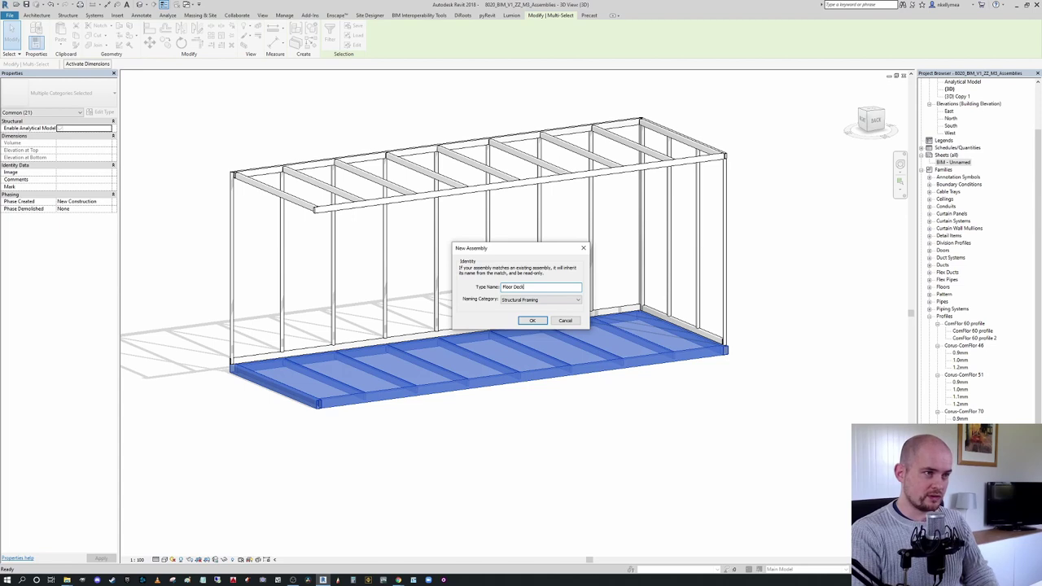
text(k)
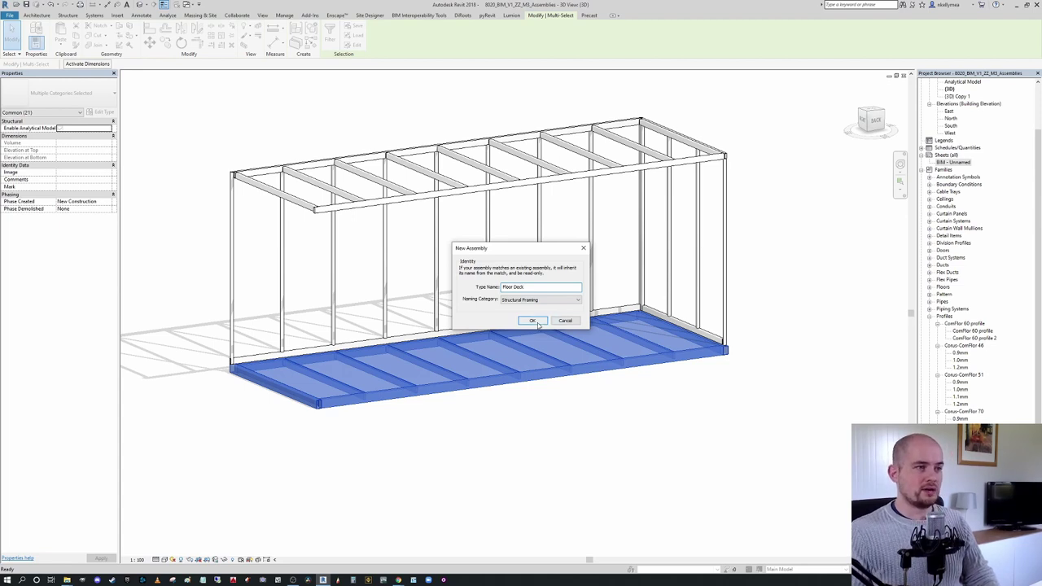
click(532, 320)
Step: Select the container's floor in 3D to inspect it as a single assembly, and clear the selection
scroll(755, 413, down, 2)
middle_drag(666, 409, 592, 408)
scroll(591, 407, down, 3)
shift+middle_drag(692, 424, 713, 445)
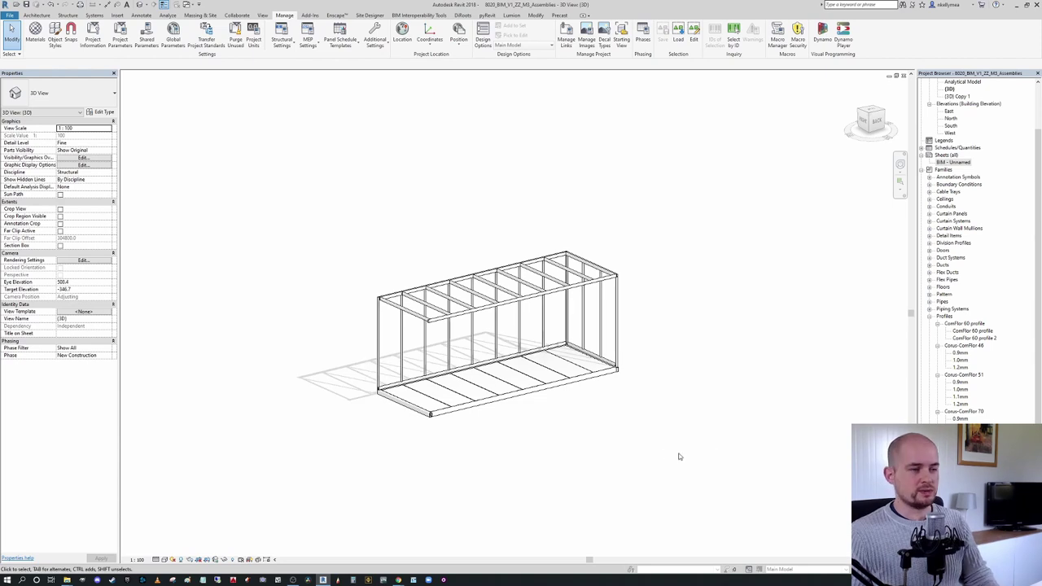
click(504, 400)
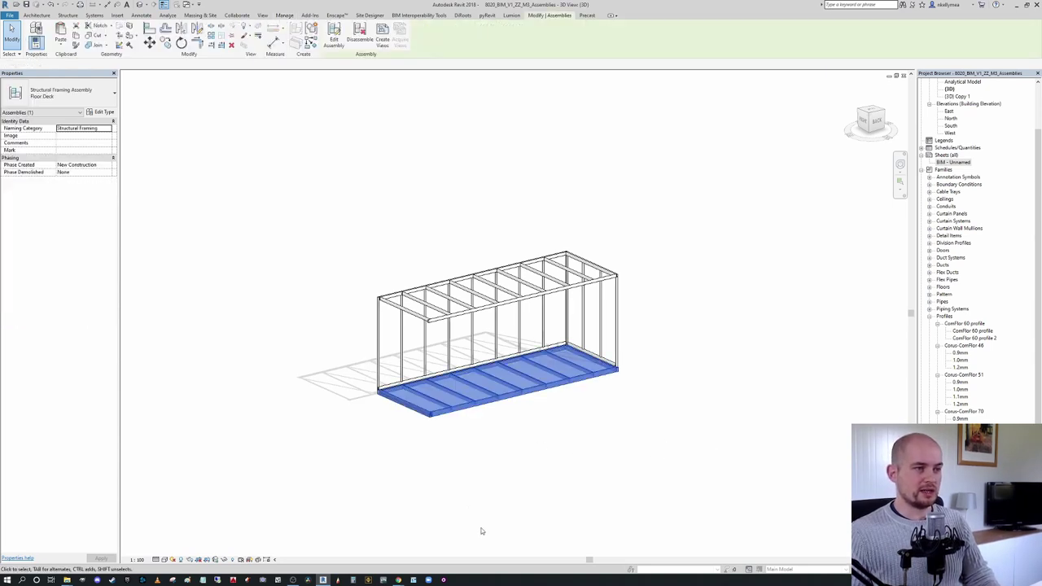
click(616, 471)
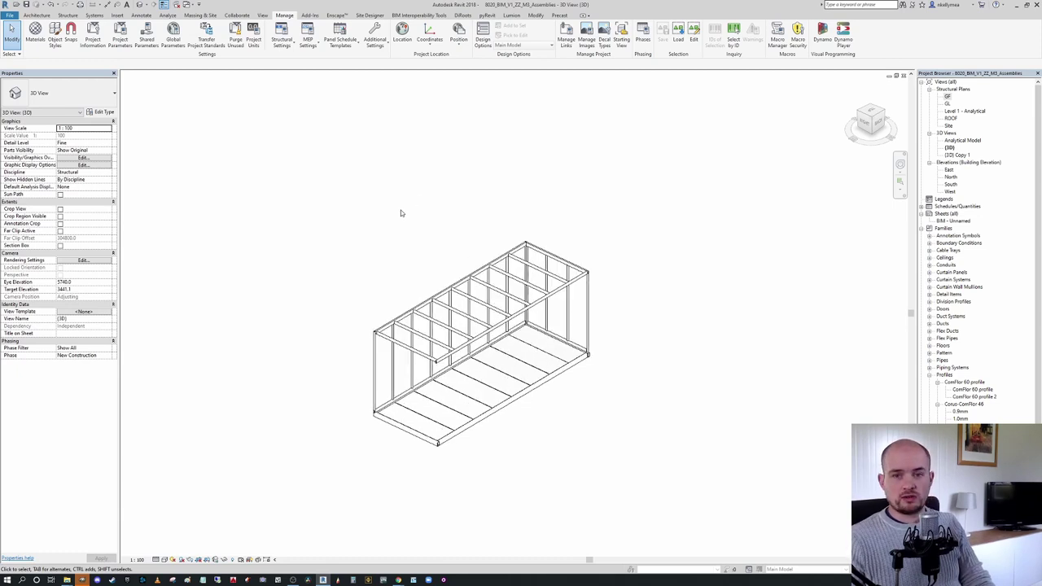
Step: Inspect the end wall, long wall and roof assemblies of the container in 3D
scroll(456, 244, up, 2)
click(659, 335)
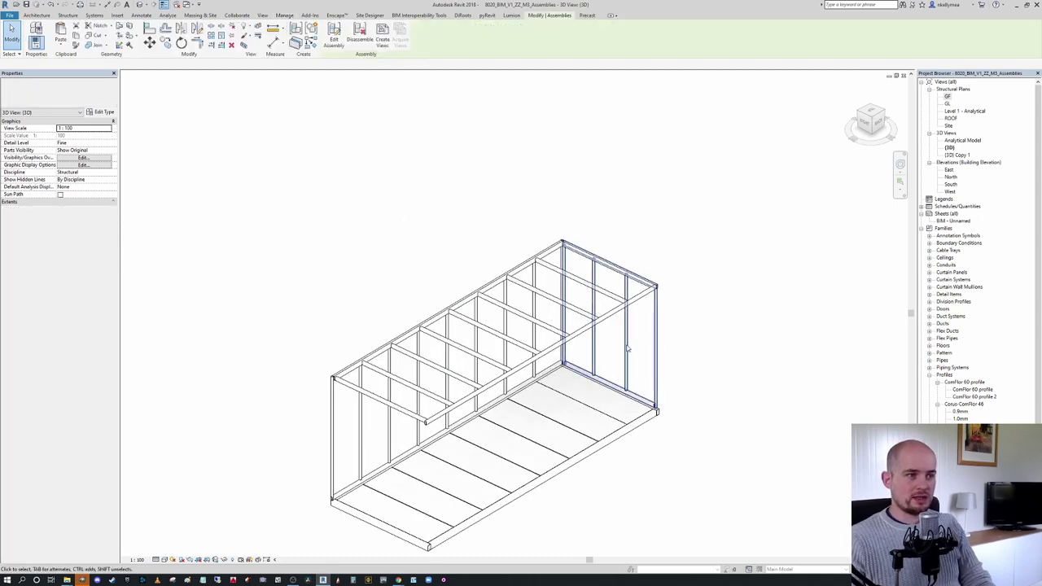
click(364, 422)
click(383, 347)
scroll(337, 346, down, 3)
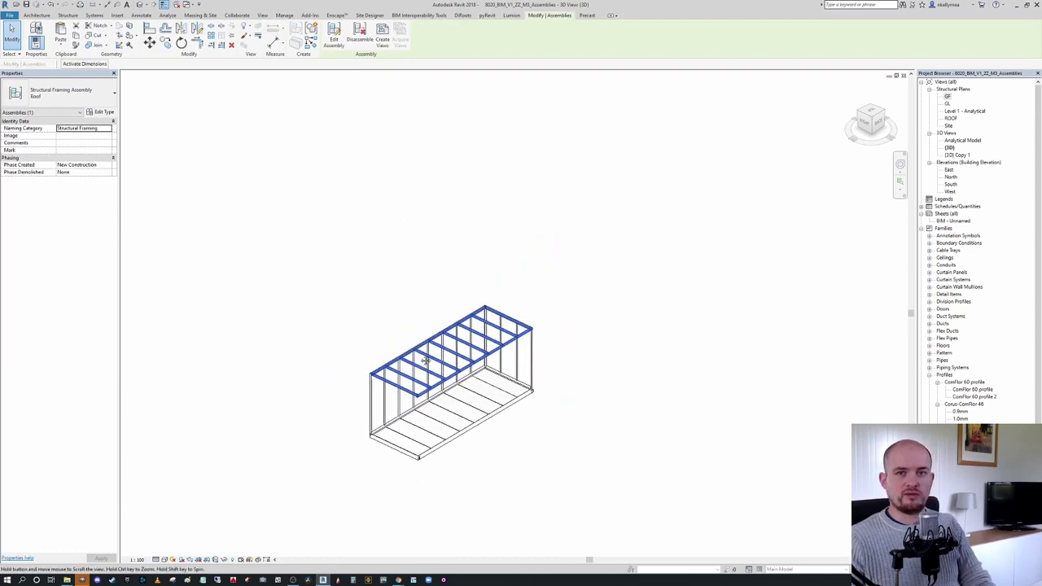
shift+middle_drag(389, 341, 544, 281)
click(544, 281)
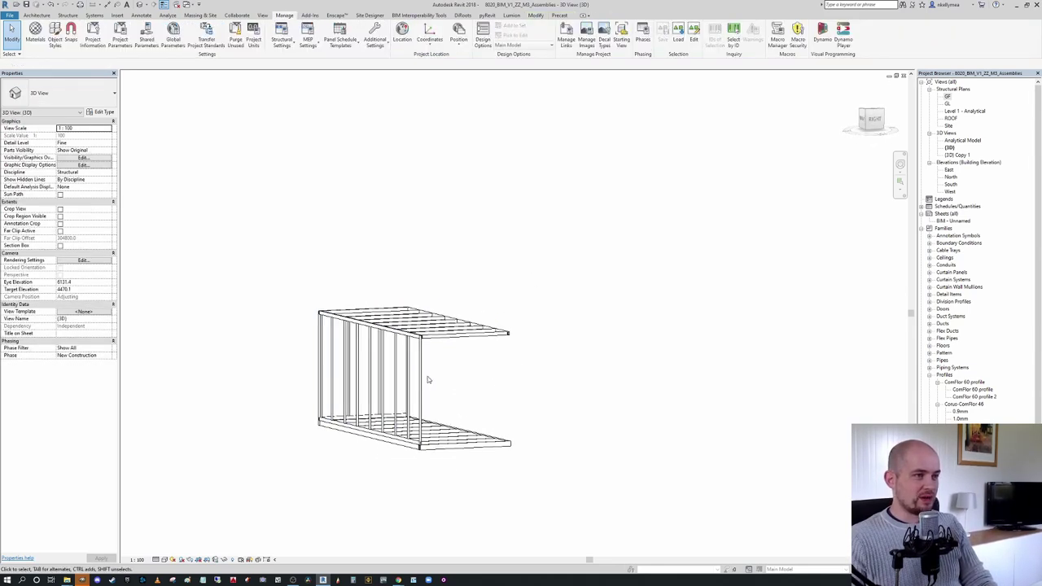
Step: Select the Long Wall assembly and open the GF structural plan
click(424, 379)
shift+middle_drag(442, 368, 717, 217)
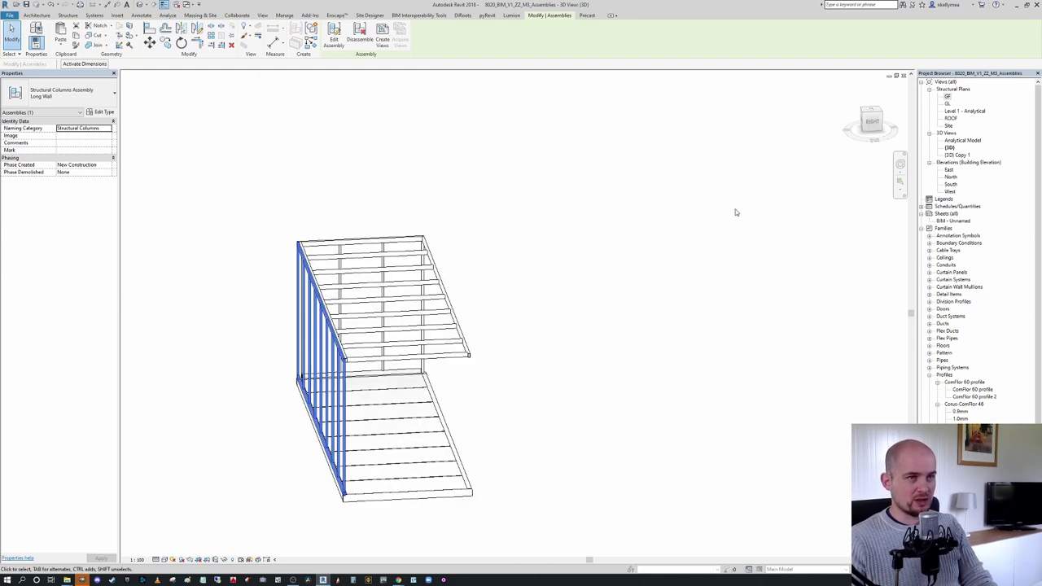
click(871, 124)
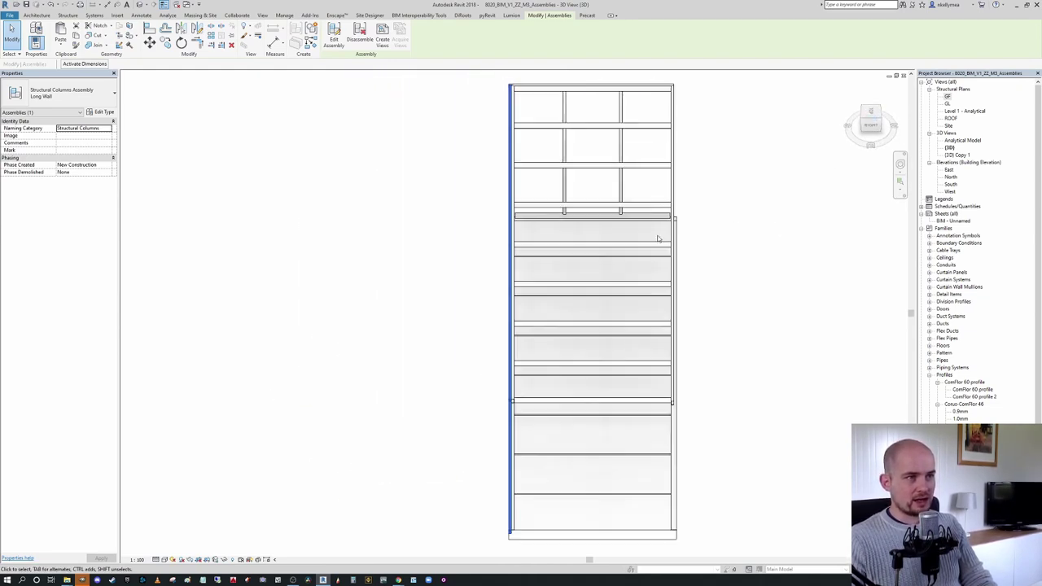
scroll(694, 285, up, 2)
scroll(679, 375, down, 3)
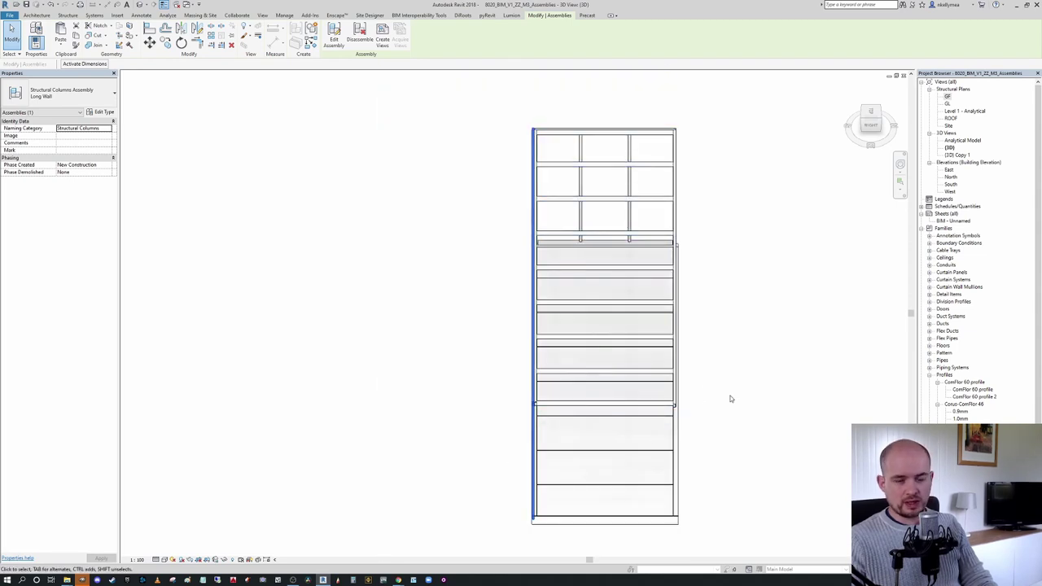
scroll(636, 358, down, 2)
middle_drag(630, 354, 565, 312)
click(948, 97)
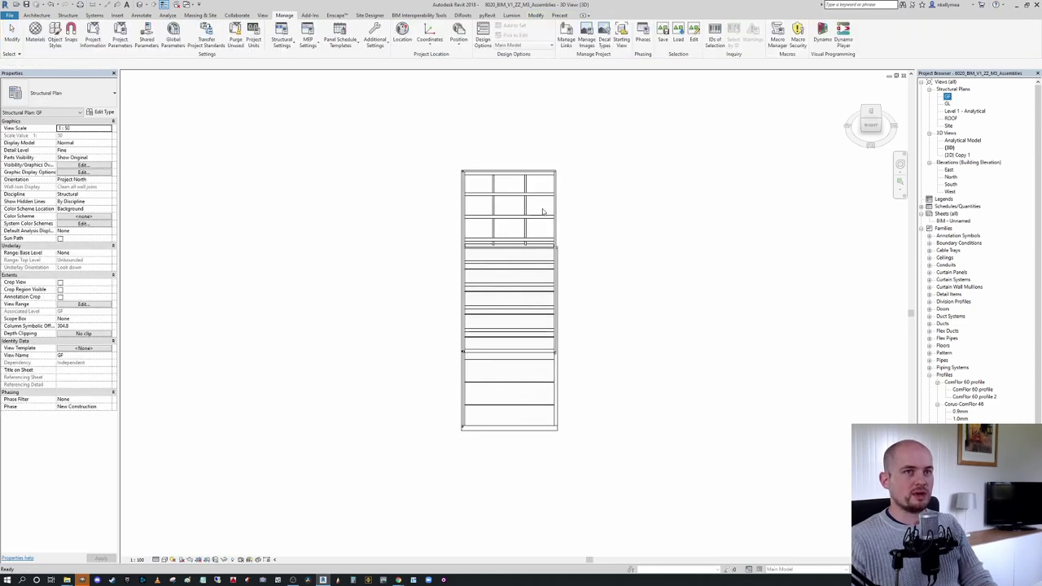
double_click(950, 97)
middle_drag(580, 164, 569, 161)
scroll(325, 381, up, 2)
scroll(277, 378, down, 3)
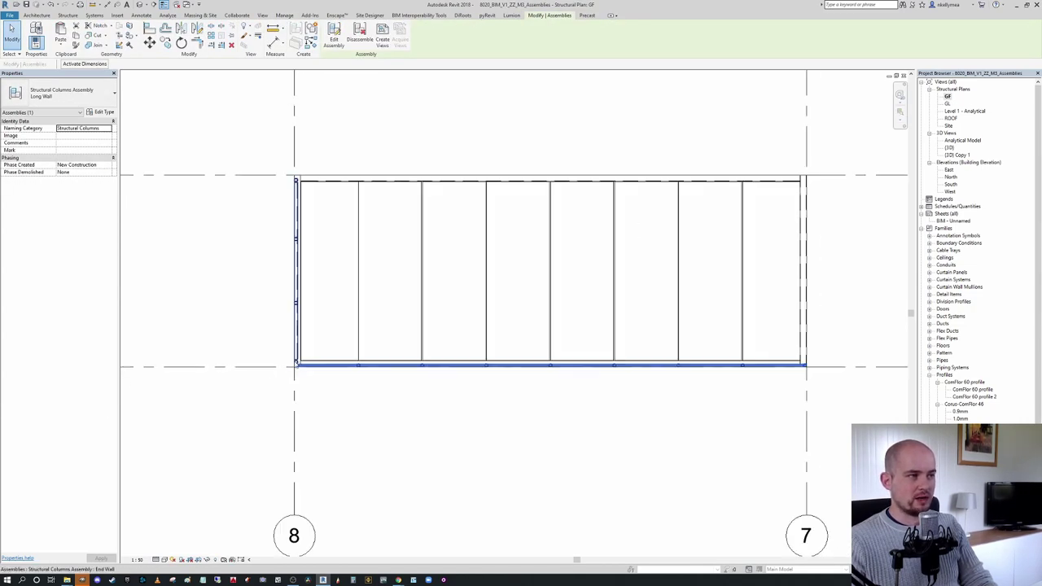
Step: Copy the Long Wall assembly across the floor deck to the opposite long side, aligned with the grid line
click(165, 42)
scroll(328, 365, up, 8)
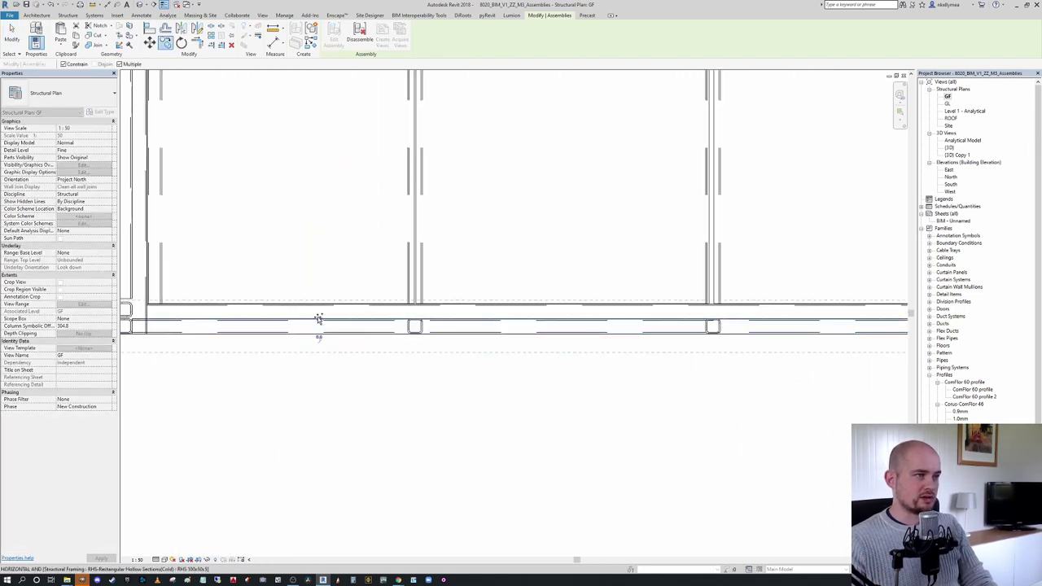
scroll(319, 317, down, 5)
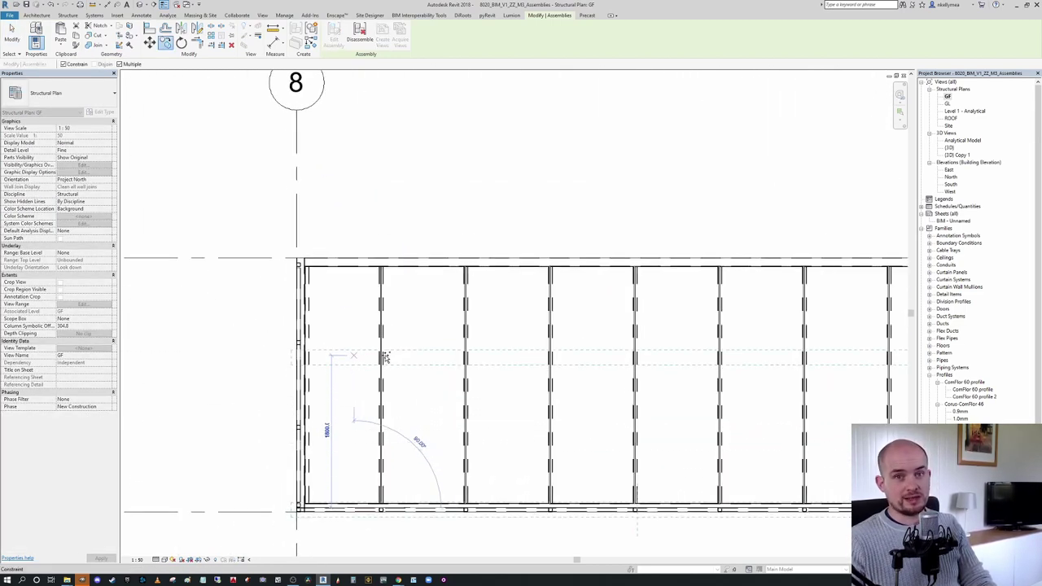
scroll(391, 328, up, 6)
scroll(345, 159, up, 1)
click(352, 154)
click(361, 154)
key(c)
key(o)
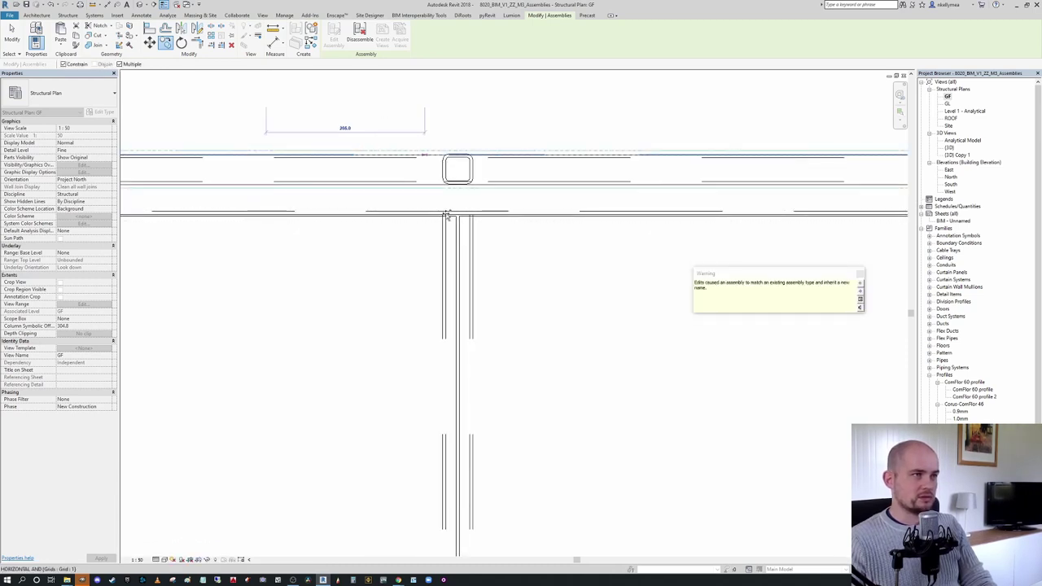
Step: Dismiss the assembly warning, end the Copy command and undo the stray extra copy of the long wall
scroll(402, 207, down, 2)
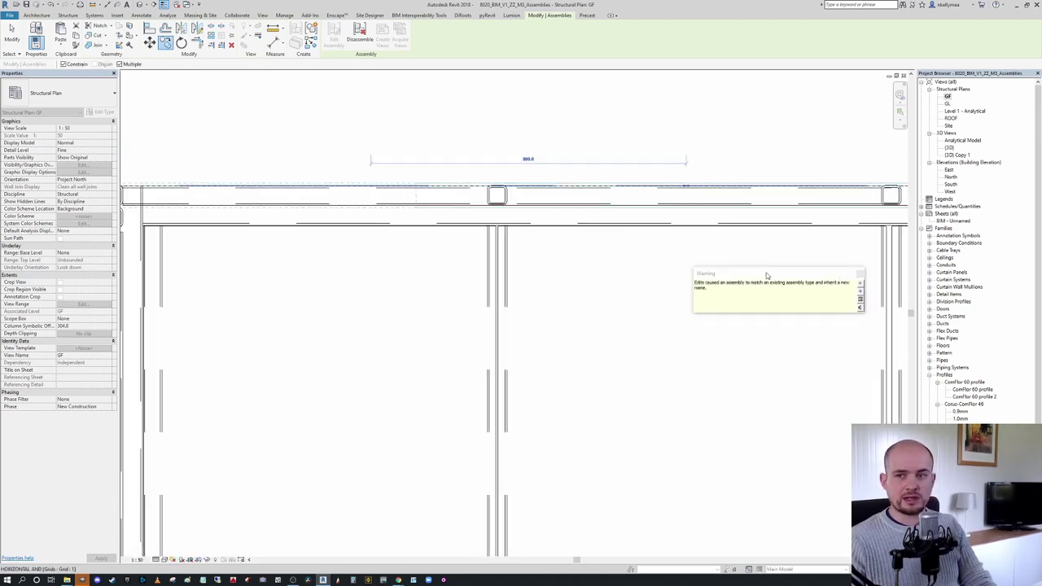
drag(761, 277, 910, 378)
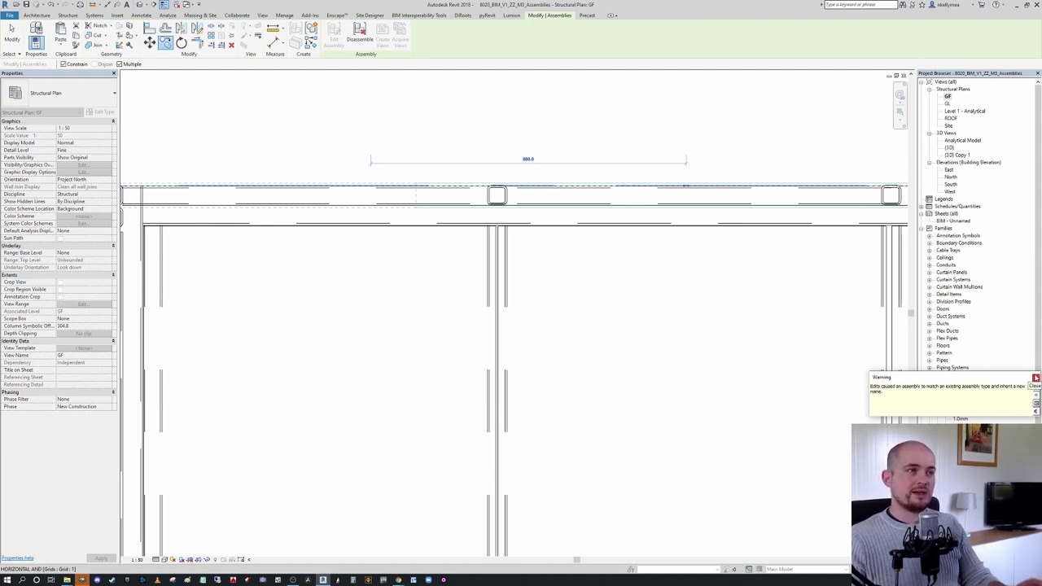
click(1036, 379)
click(739, 333)
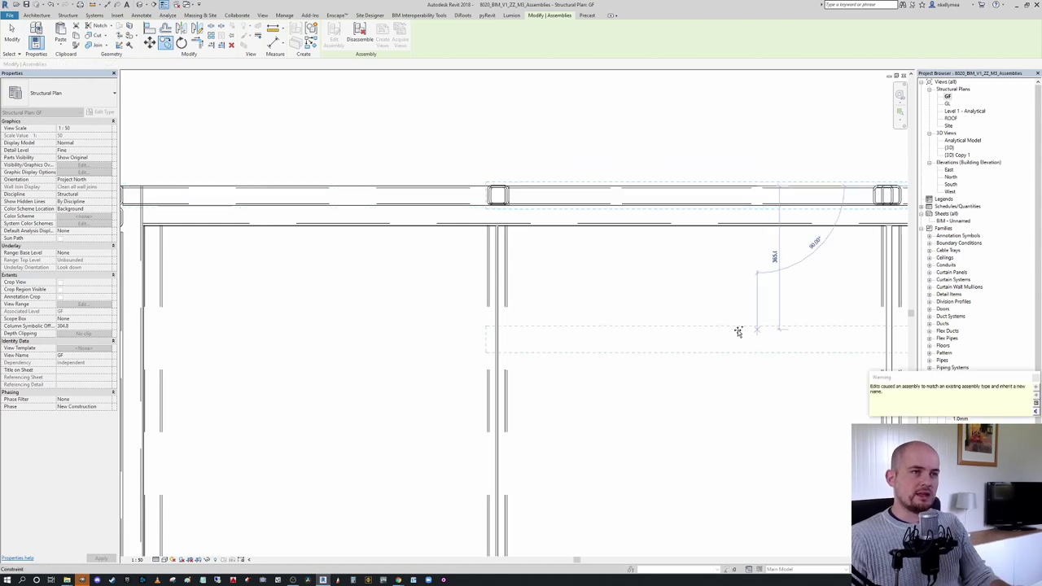
click(1036, 378)
click(749, 301)
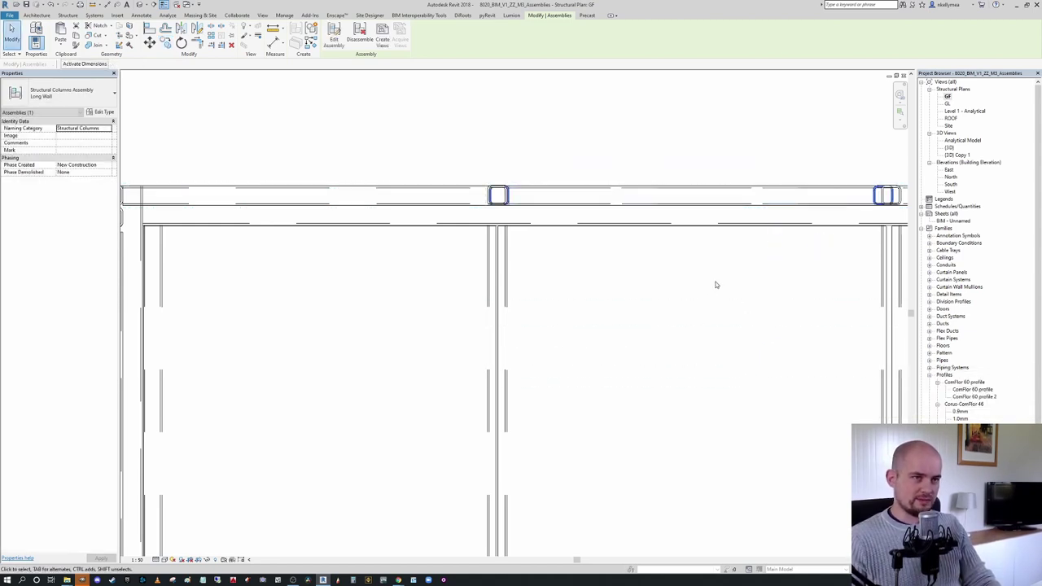
click(710, 292)
Step: Check the assembly type of the copied long wall and compare it with that of the original long wall
scroll(488, 268, down, 2)
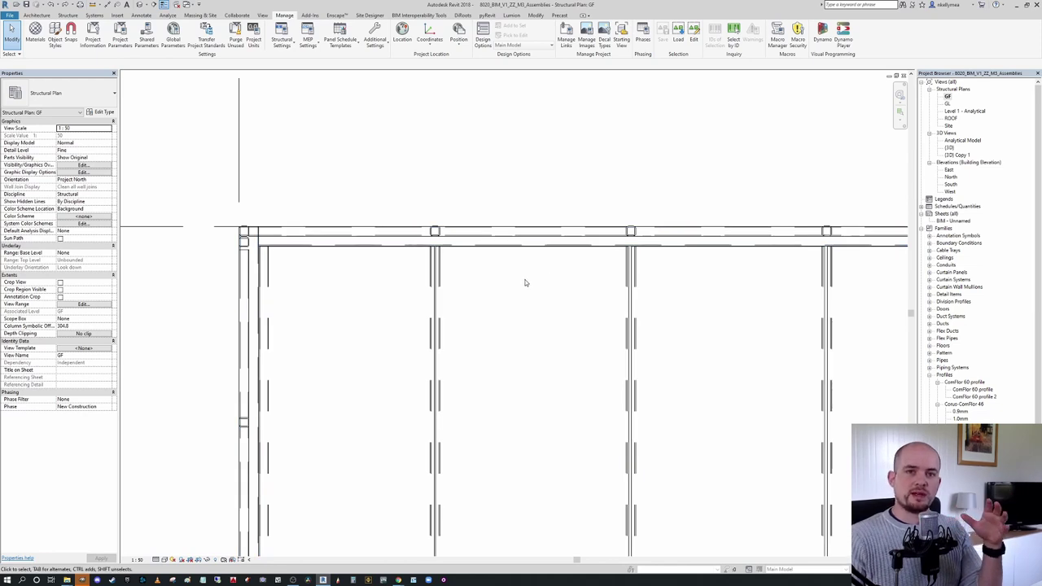
scroll(525, 283, down, 1)
middle_drag(525, 282, 372, 263)
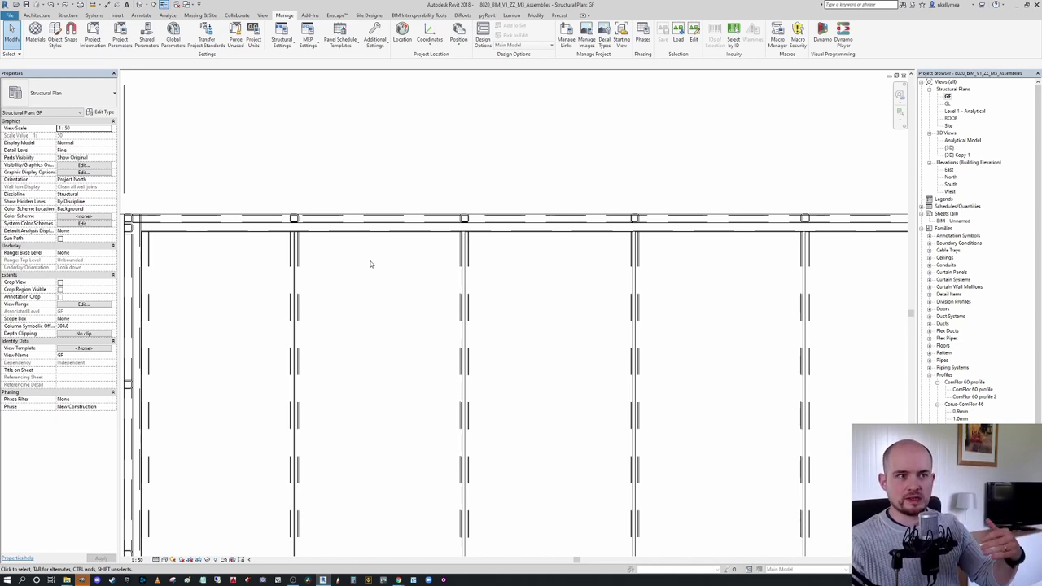
scroll(372, 264, down, 5)
middle_drag(359, 263, 300, 244)
middle_drag(262, 296, 302, 282)
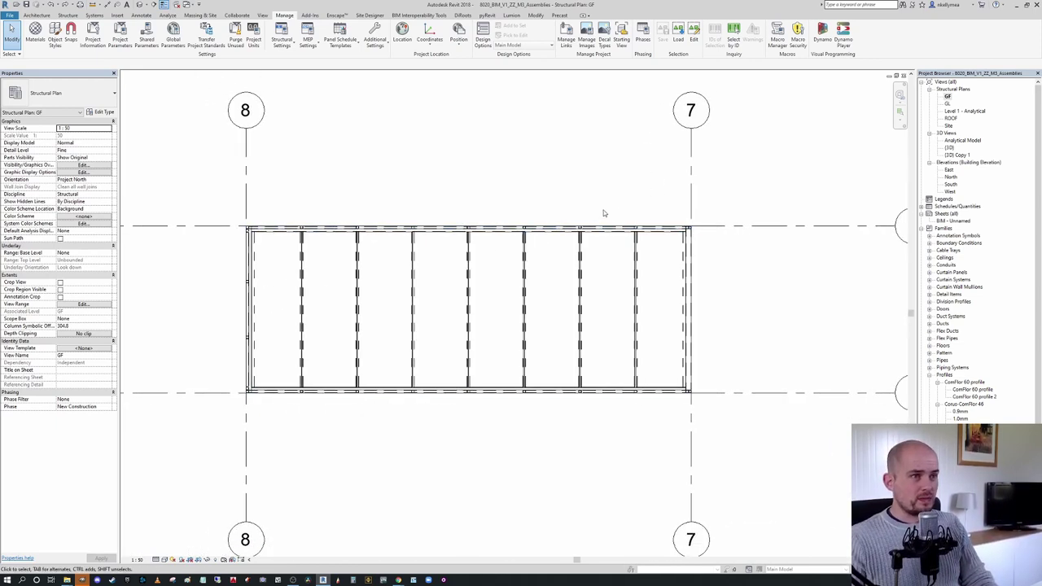
scroll(607, 217, up, 5)
click(590, 239)
scroll(572, 234, down, 2)
middle_drag(488, 212, 640, 180)
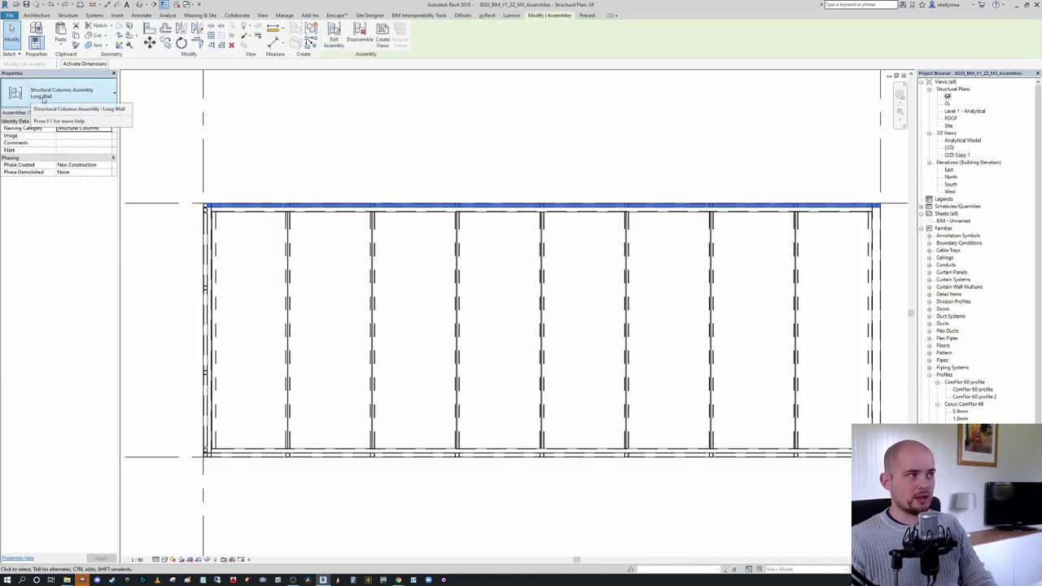
click(295, 454)
click(294, 457)
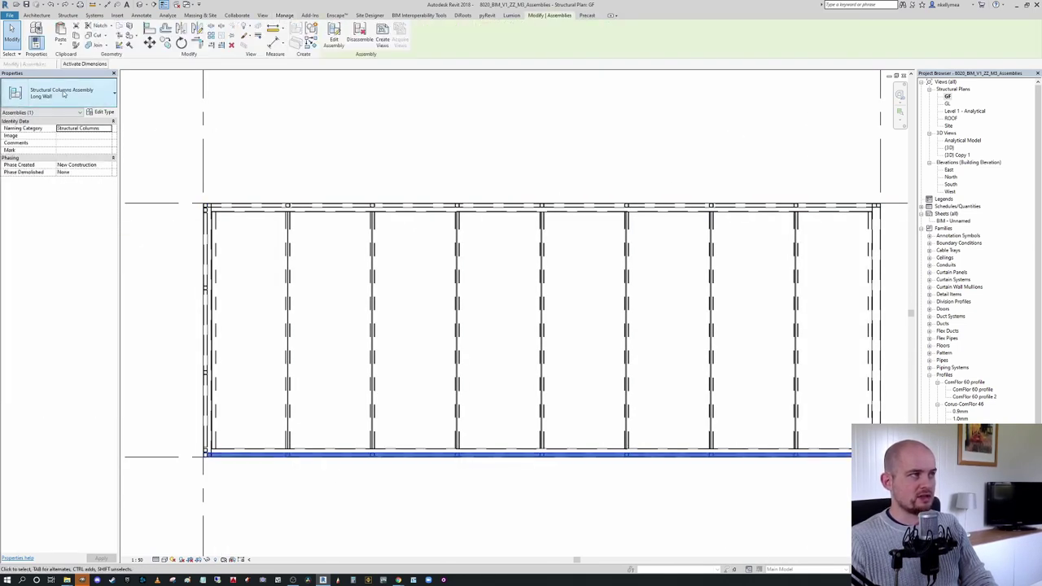
Step: Copy the End Wall assembly from grid 8 to the opposite end of the container at grid 7
scroll(323, 147, down, 2)
middle_drag(324, 147, 357, 149)
click(253, 263)
scroll(222, 207, up, 1)
click(226, 218)
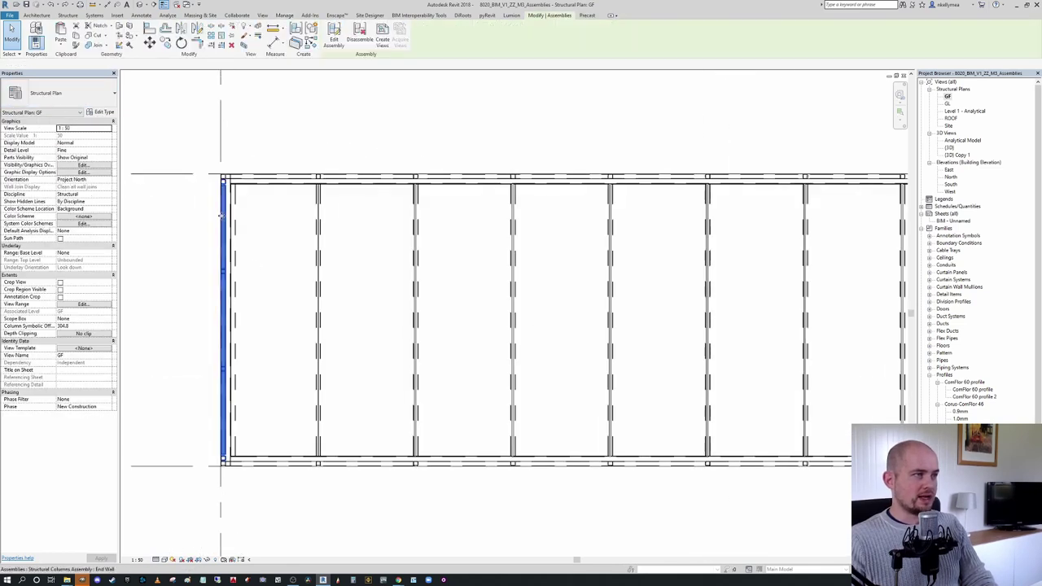
scroll(228, 212, down, 1)
middle_drag(239, 219, 276, 228)
scroll(221, 222, up, 2)
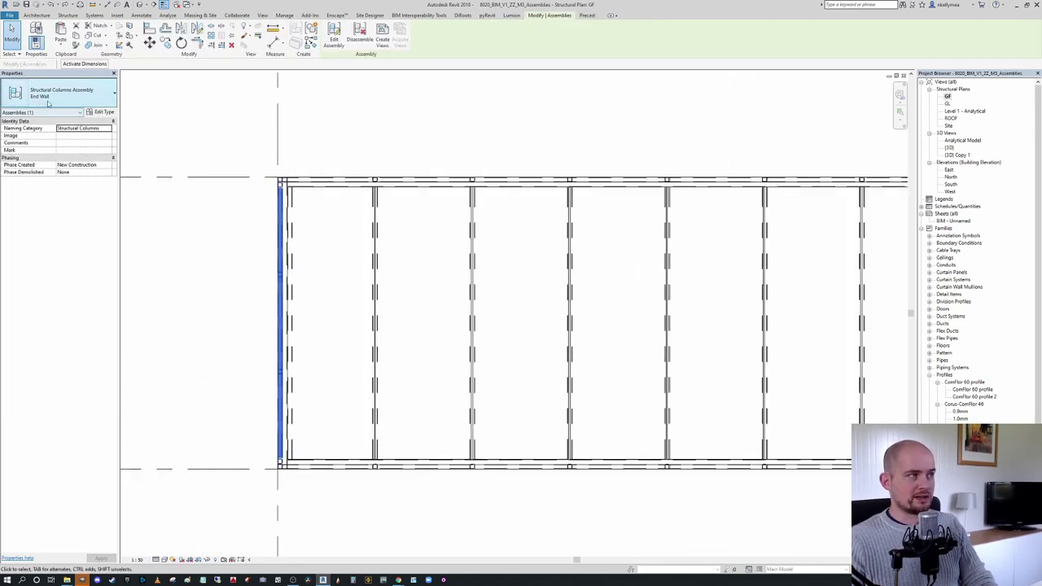
key(Escape)
scroll(314, 196, up, 4)
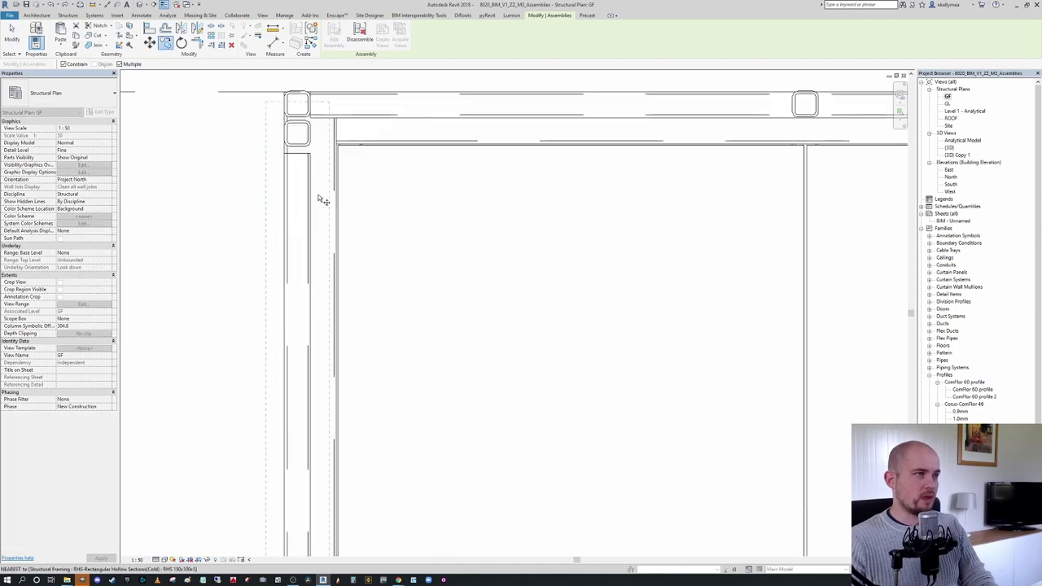
scroll(546, 228, down, 5)
scroll(547, 226, up, 2)
scroll(548, 228, up, 6)
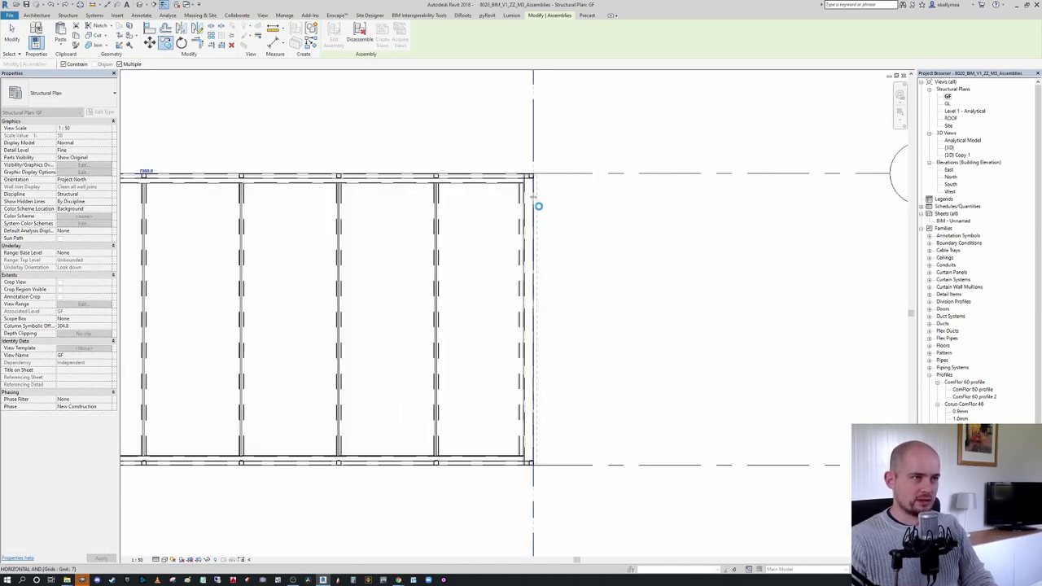
click(540, 205)
key(Escape)
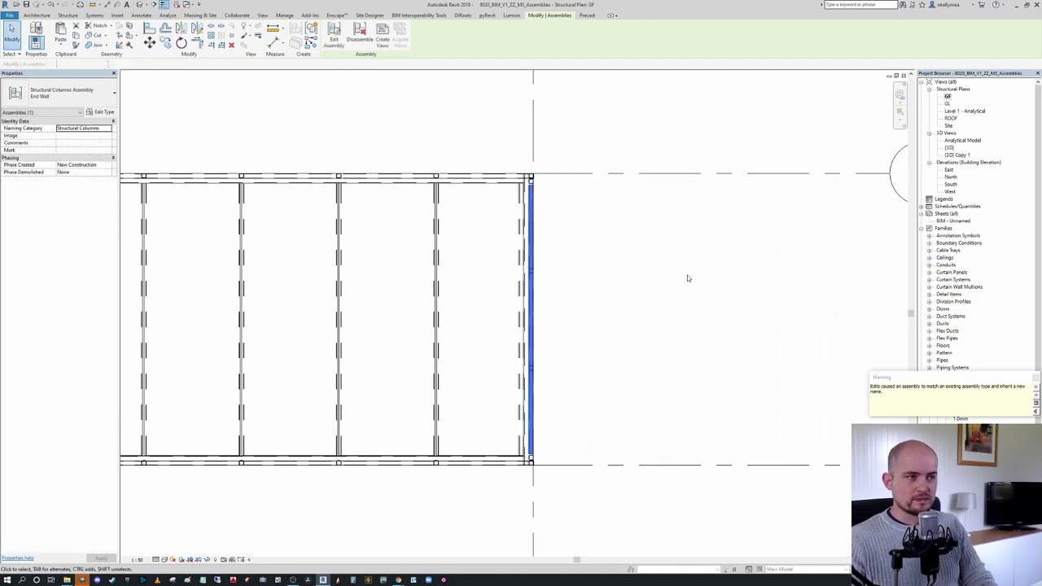
Step: Clear the End Wall selection and open the default 3D view of the container
key(Escape)
scroll(699, 286, down, 2)
scroll(609, 293, down, 2)
click(680, 302)
click(135, 5)
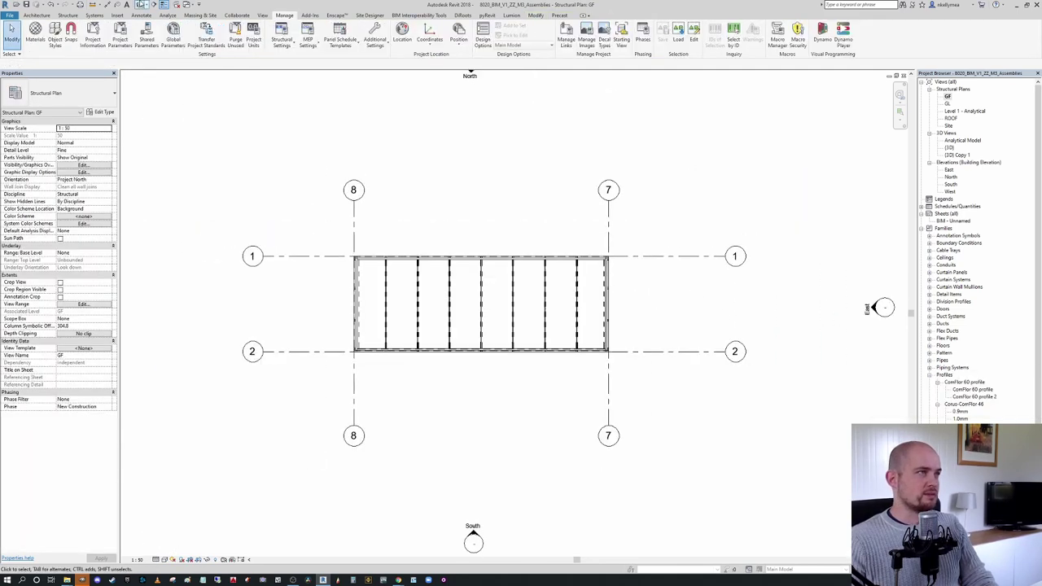
scroll(461, 277, up, 3)
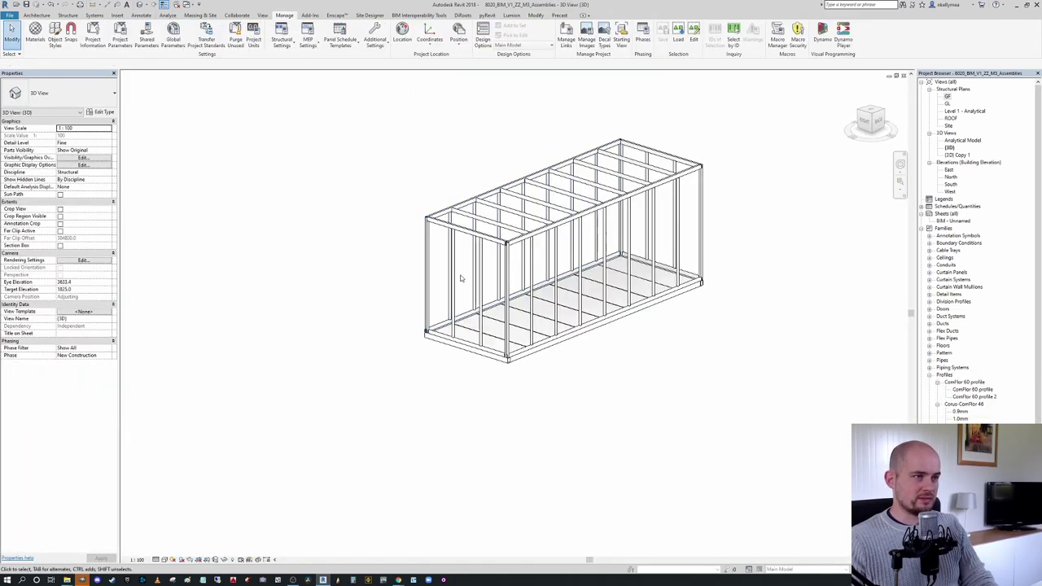
Step: Examine the end wall assembly and the complete container frame from several angles
click(482, 279)
scroll(525, 275, down, 1)
mouse_move(603, 274)
shift+middle_down()
mouse_move(317, 284)
mouse_move(300, 276)
mouse_move(590, 270)
shift+middle_up()
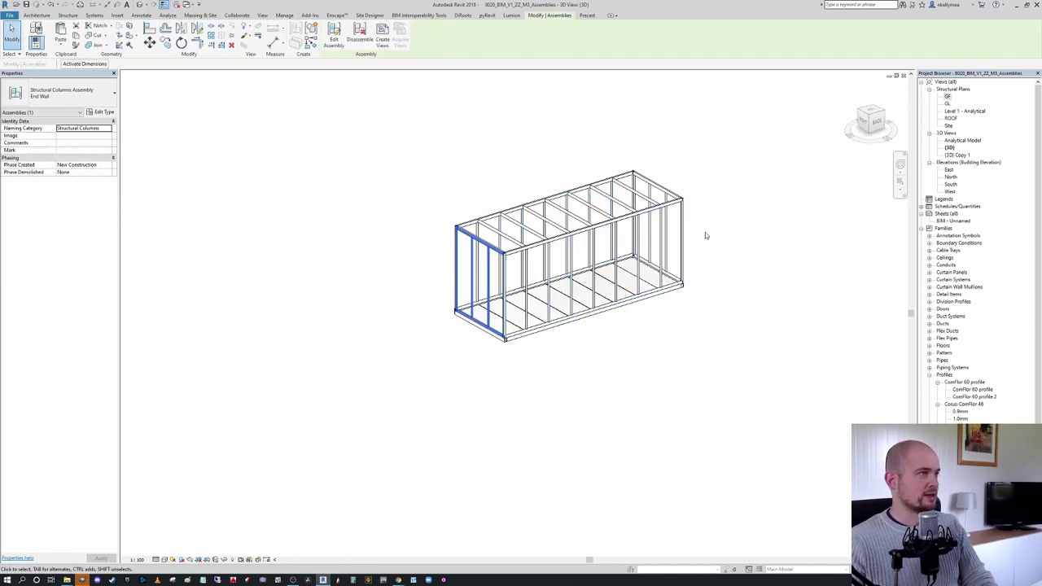
click(553, 136)
shift+middle_drag(562, 128, 628, 202)
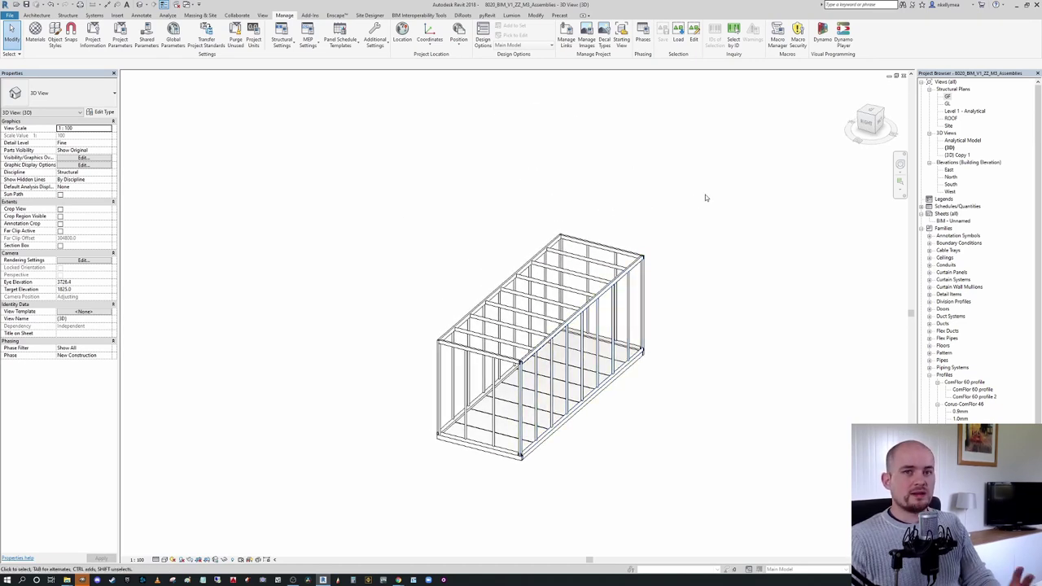
middle_drag(653, 266, 616, 216)
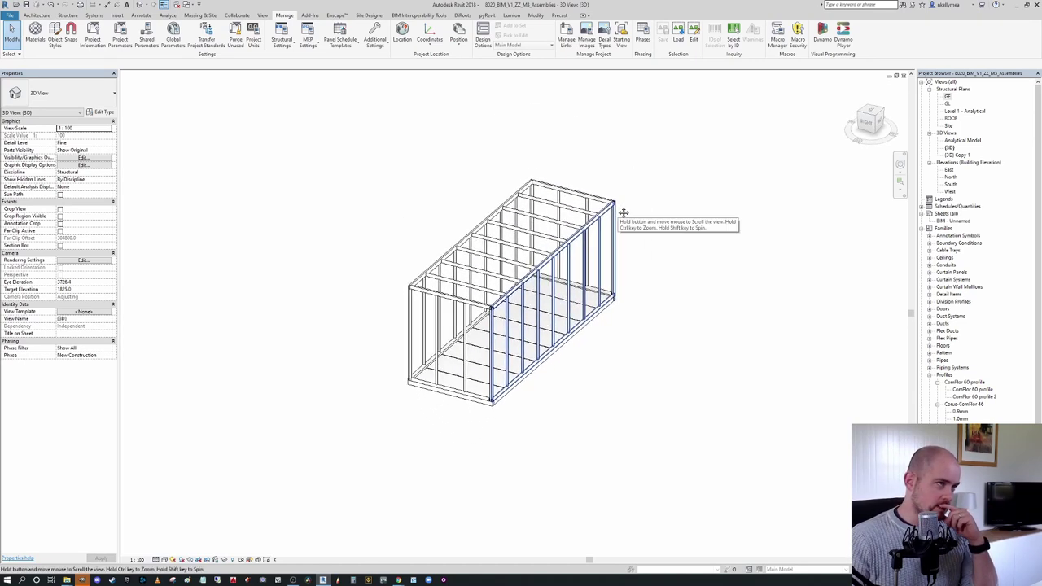
scroll(686, 210, down, 1)
shift+middle_drag(686, 209, 668, 237)
scroll(692, 254, up, 1)
middle_drag(662, 306, 665, 296)
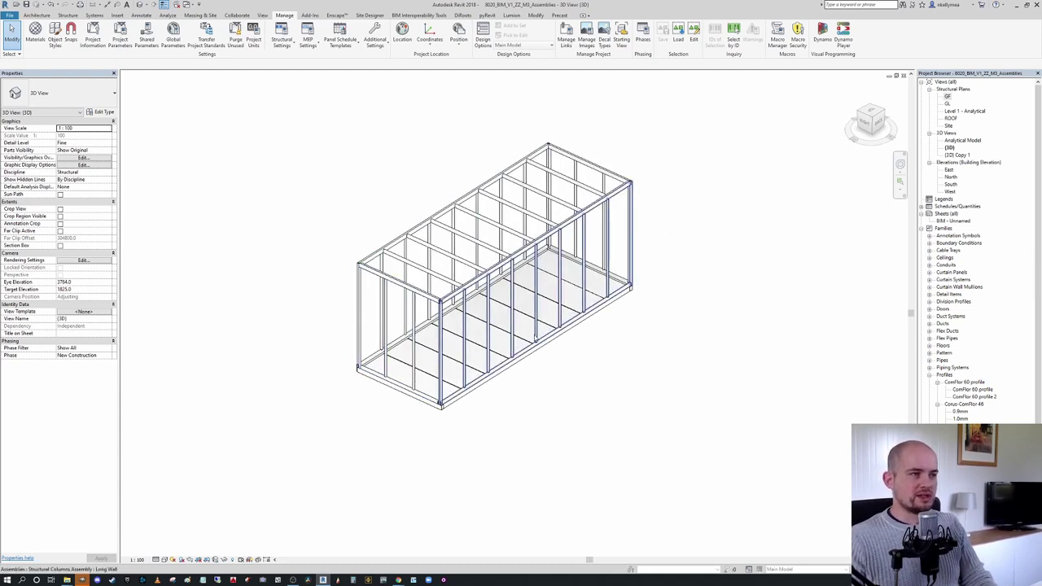
Step: Edit the near Long Wall assembly by deleting two intermediate SHS 50x50x5 columns, and finish the edit as a new assembly type
click(493, 340)
scroll(509, 300, up, 1)
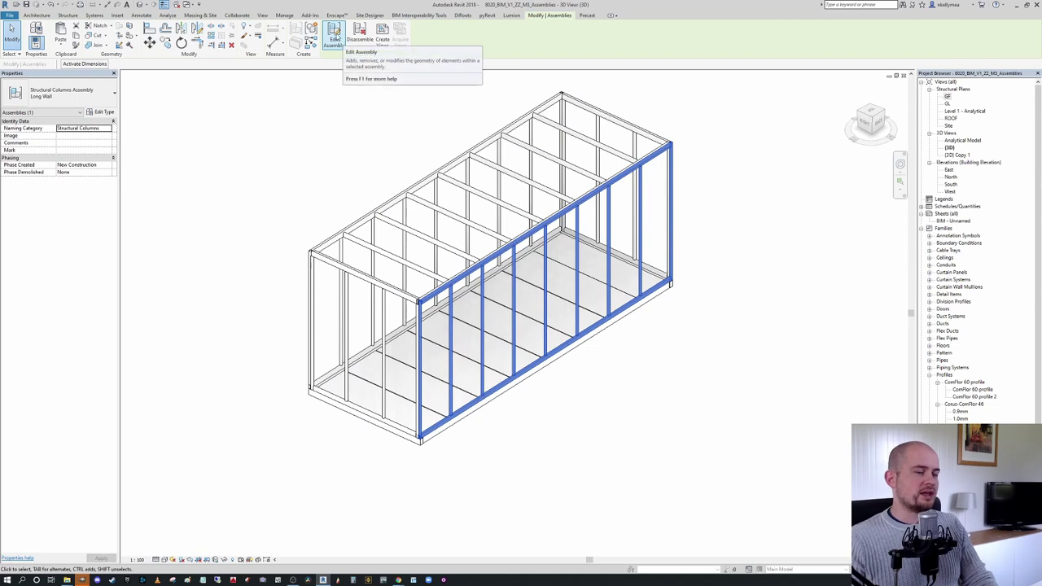
click(335, 37)
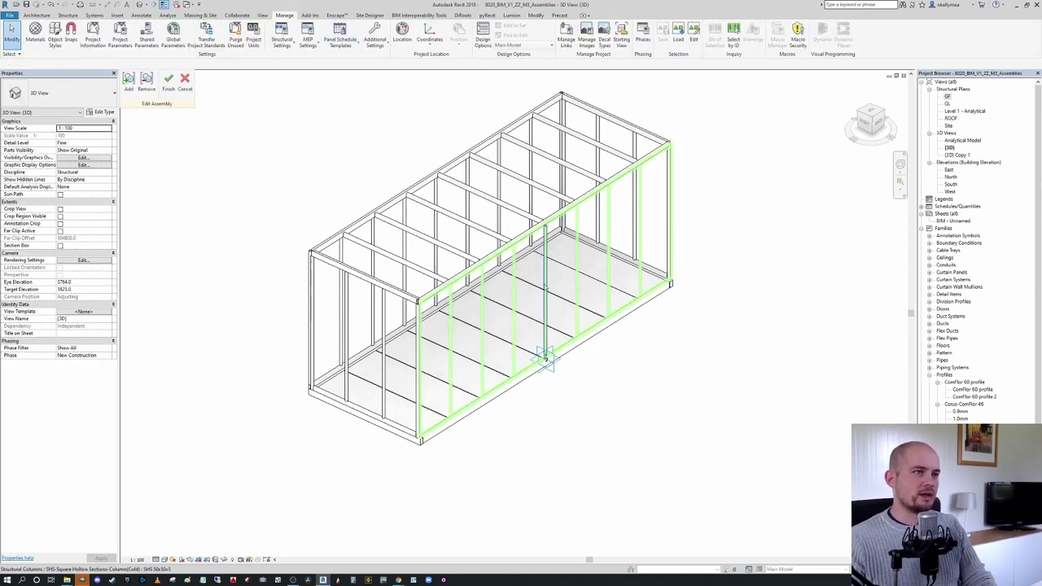
click(546, 281)
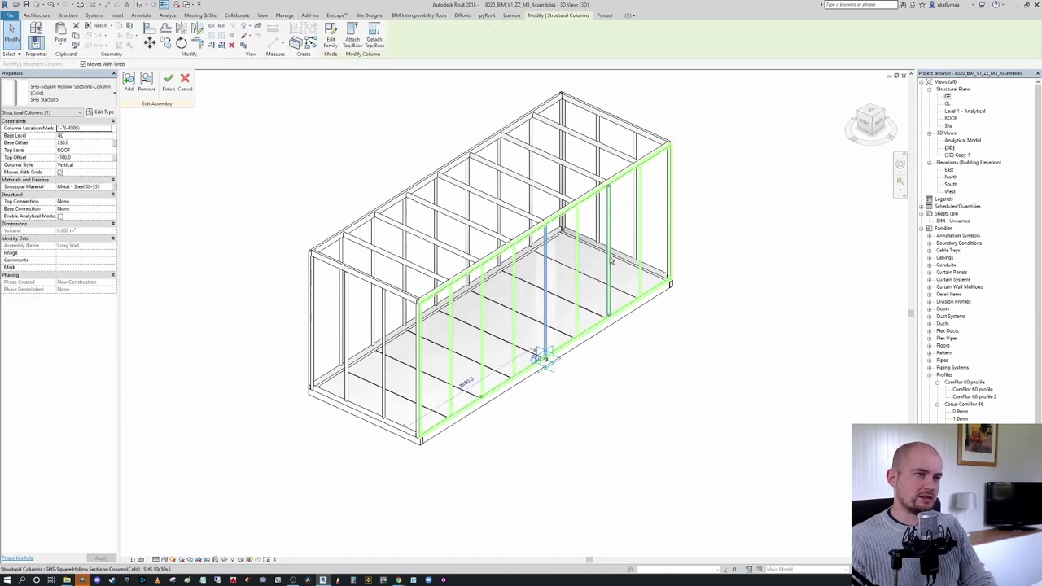
ctrl+click(609, 252)
key(Escape)
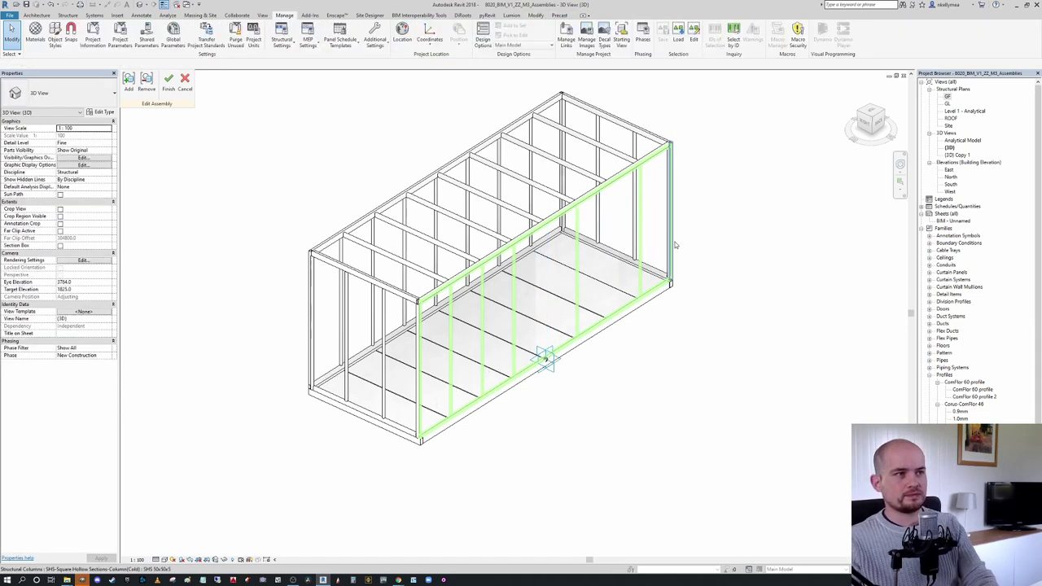
click(172, 82)
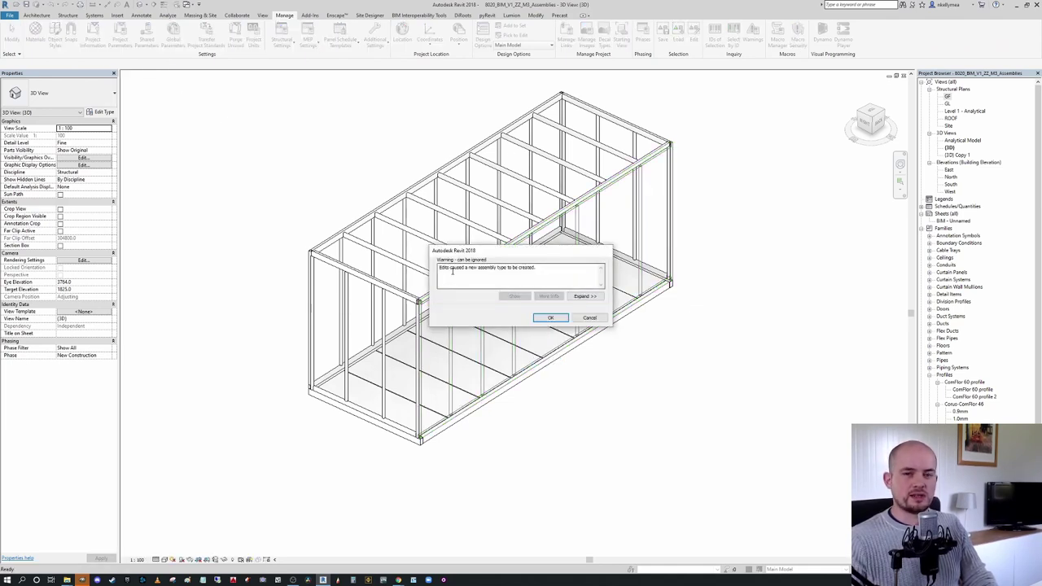
click(552, 318)
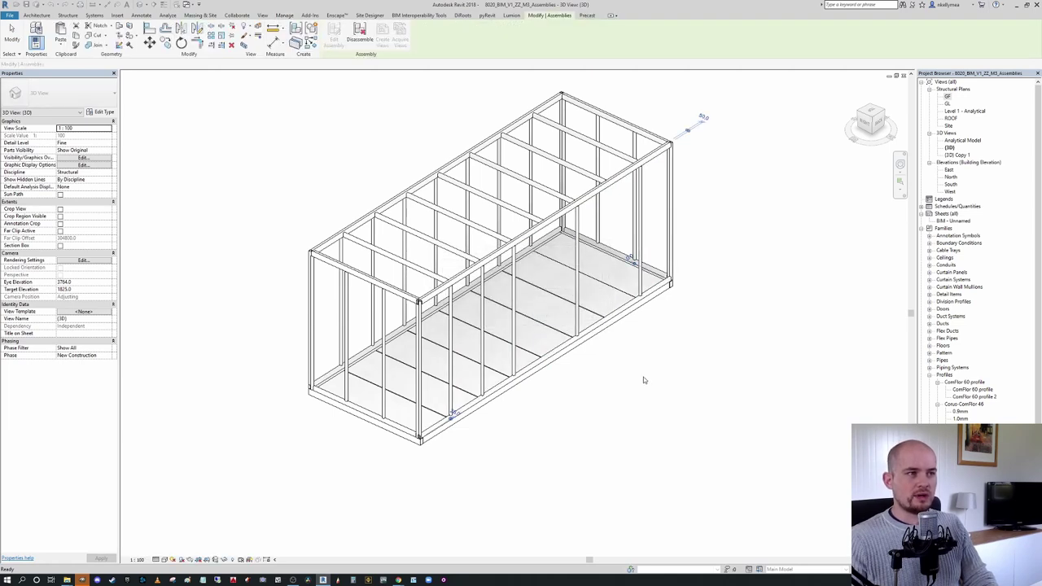
Step: Compare the assembly type of the far long wall with that of the edited near long wall
key(Escape)
click(500, 220)
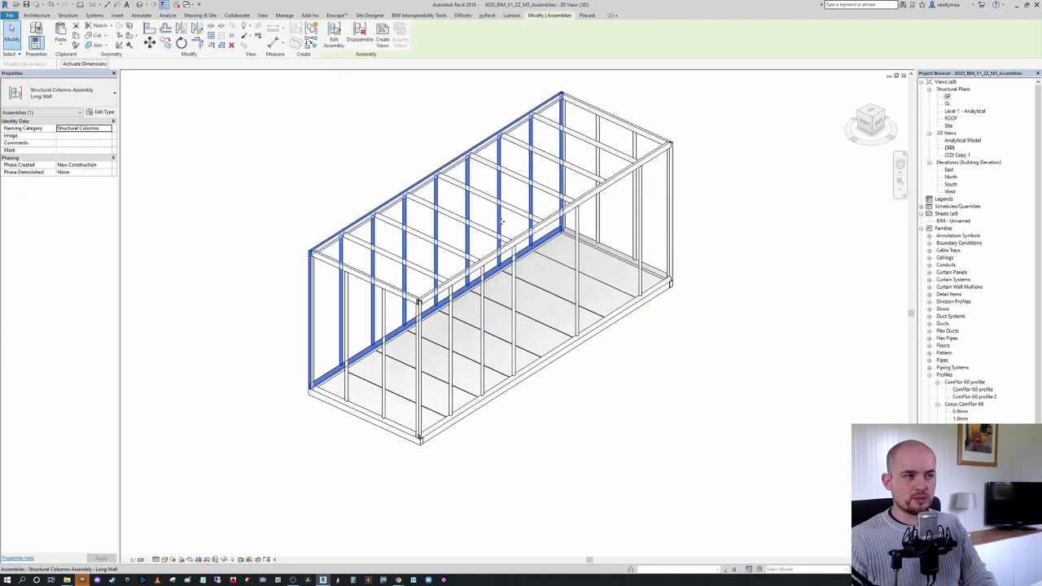
click(632, 341)
click(580, 290)
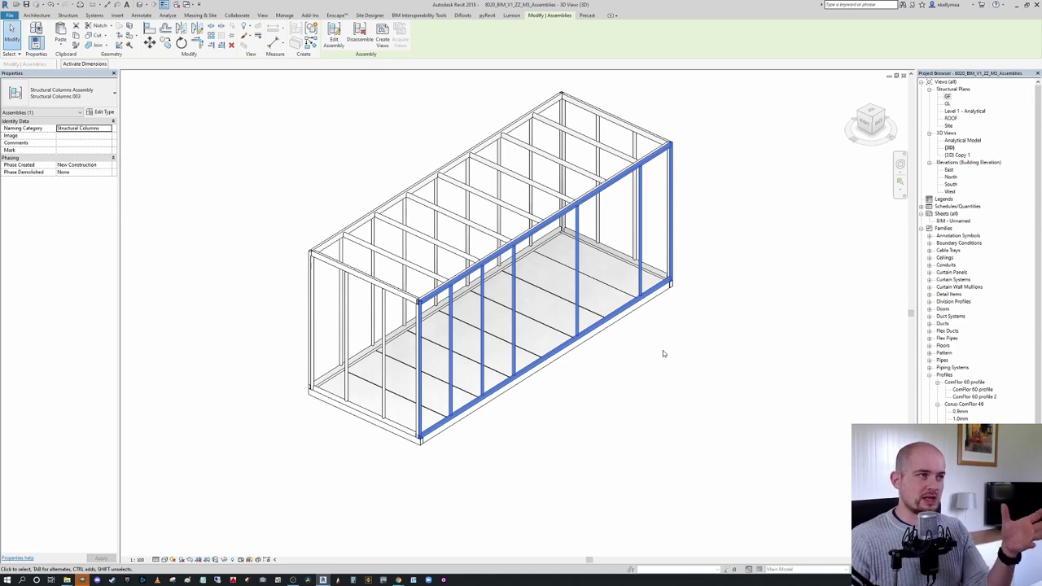
scroll(663, 354, down, 2)
middle_drag(654, 347, 521, 329)
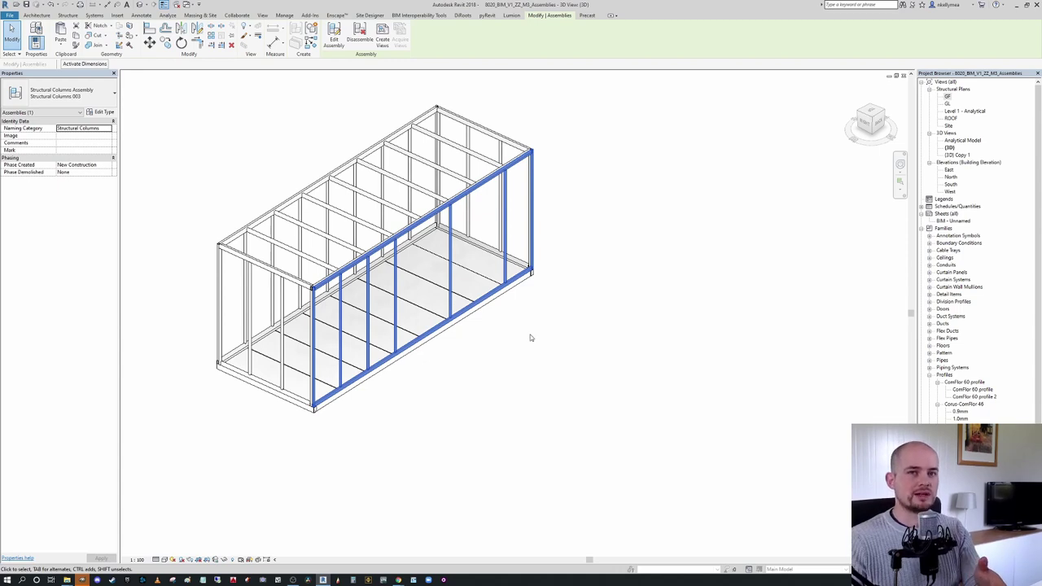
key(Escape)
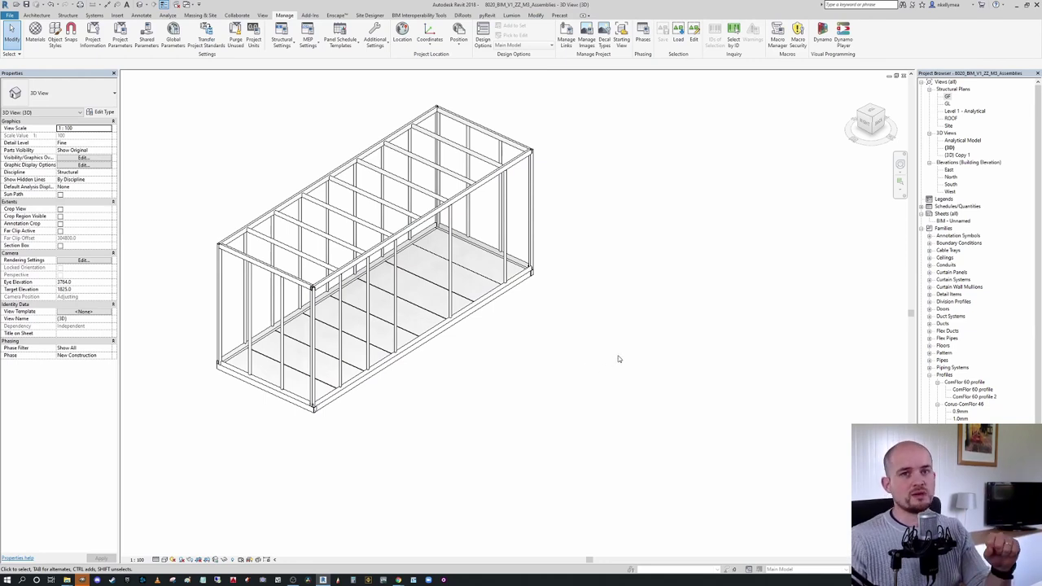
Step: Match the far long wall's assembly type to the edited near long wall with Match Type
scroll(623, 360, down, 1)
scroll(364, 312, up, 1)
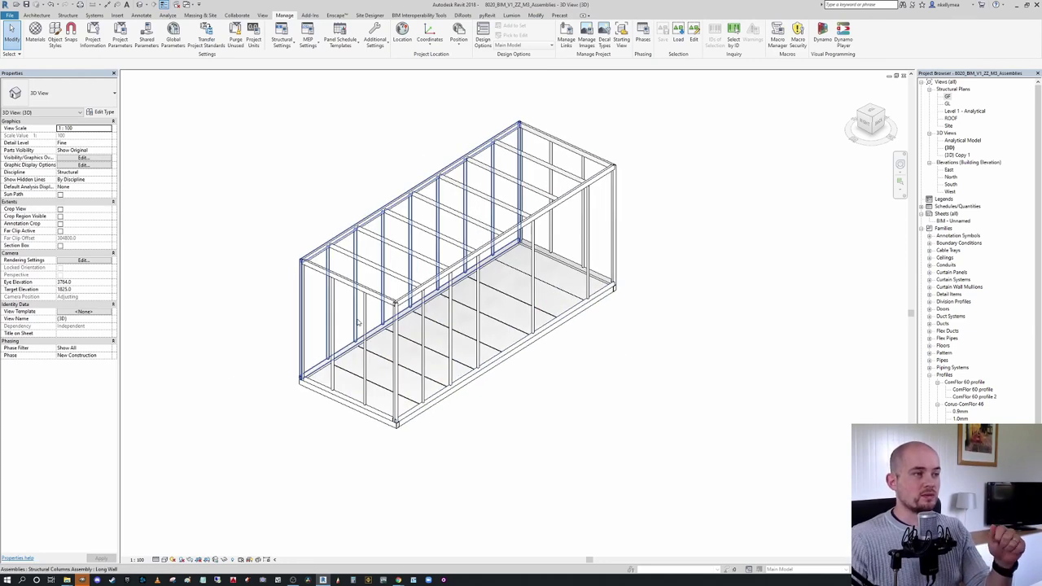
click(536, 17)
click(76, 45)
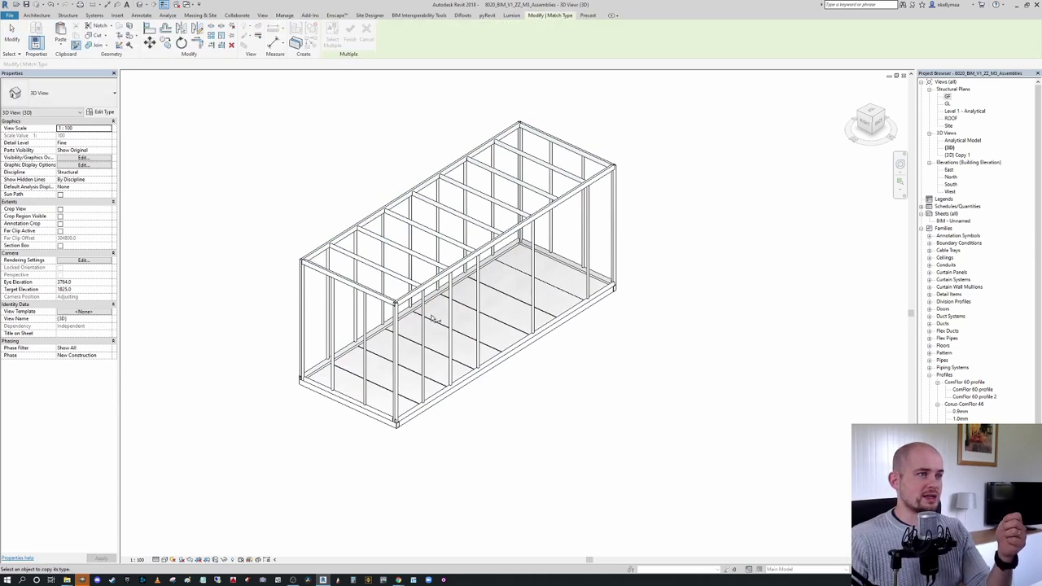
click(482, 319)
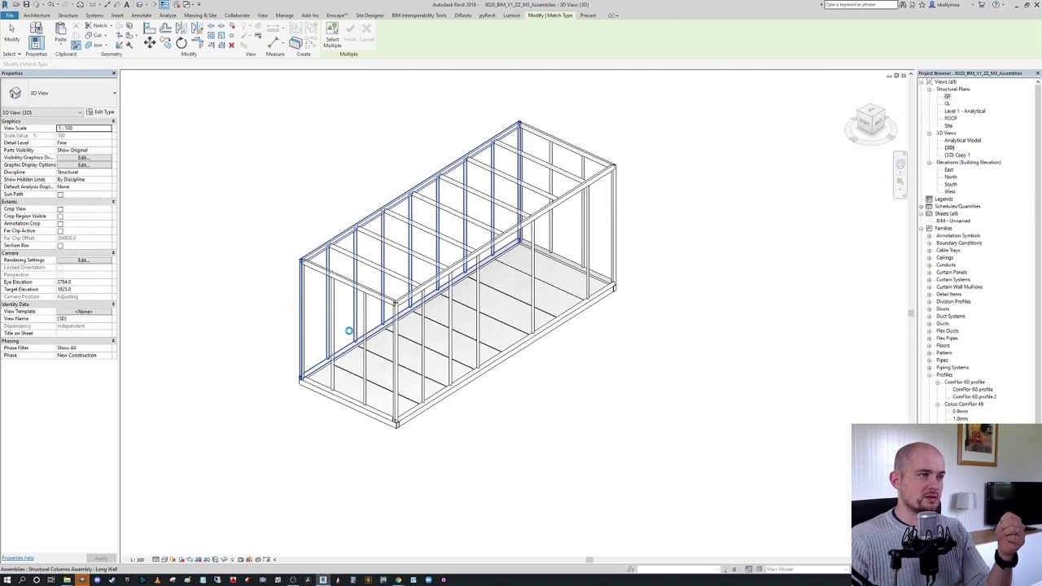
click(444, 303)
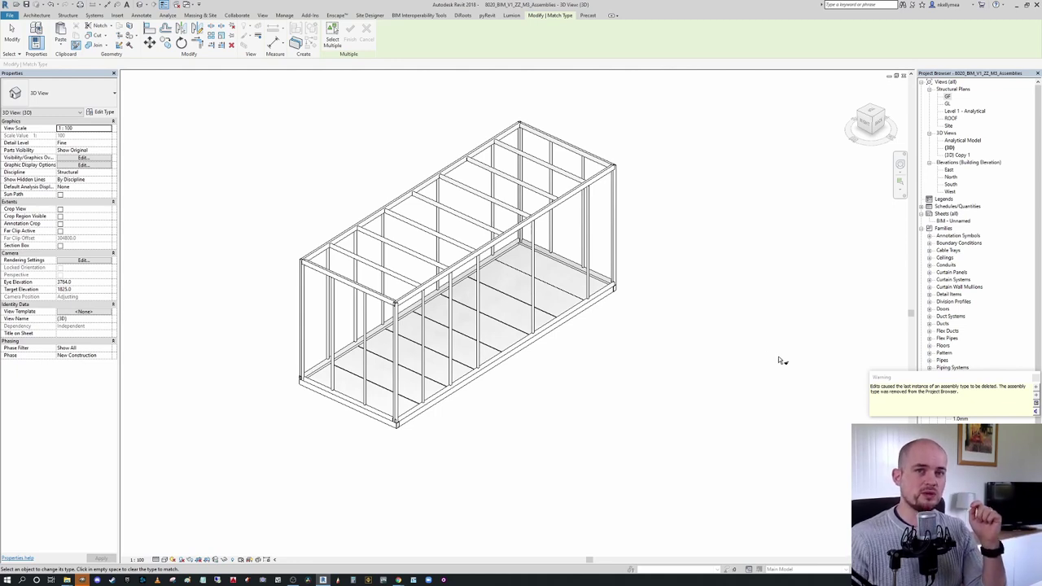
Step: Dismiss the warning, undo the type match and the stud deletions, and cancel the assembly edit
click(1035, 378)
middle_drag(629, 352, 634, 351)
click(641, 337)
key(ctrl+z)
key(ctrl+z)
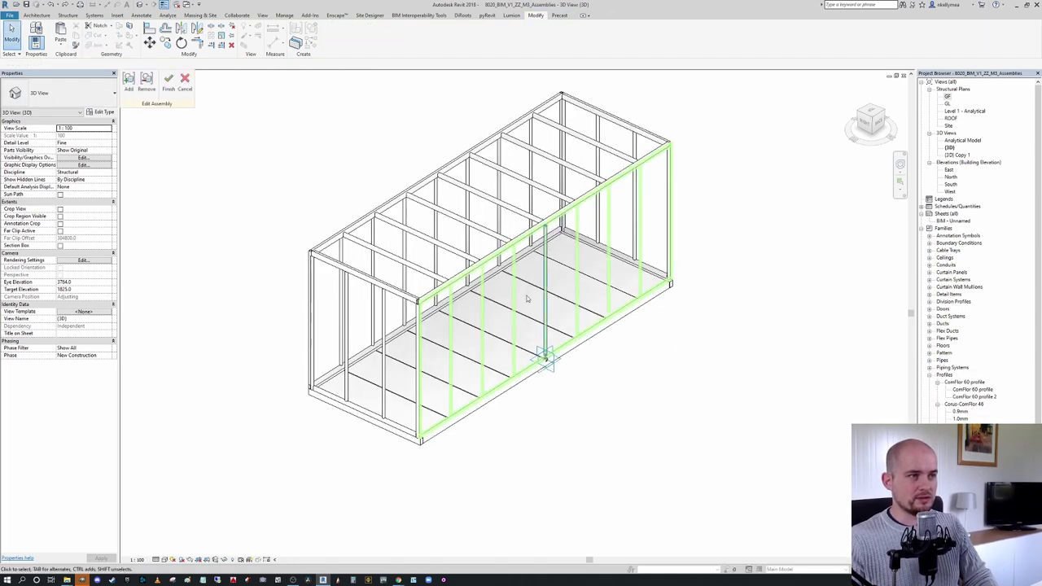
click(184, 79)
Step: Check the assembly type of the near long wall, then clear the selection
scroll(635, 406, down, 1)
middle_drag(610, 394, 547, 398)
click(504, 304)
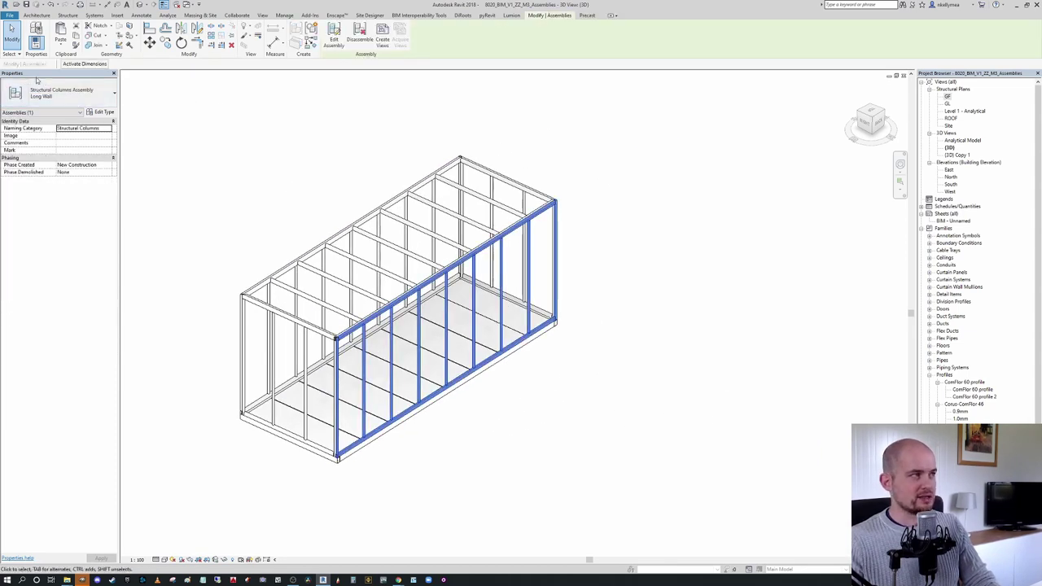
click(660, 339)
scroll(647, 342, down, 3)
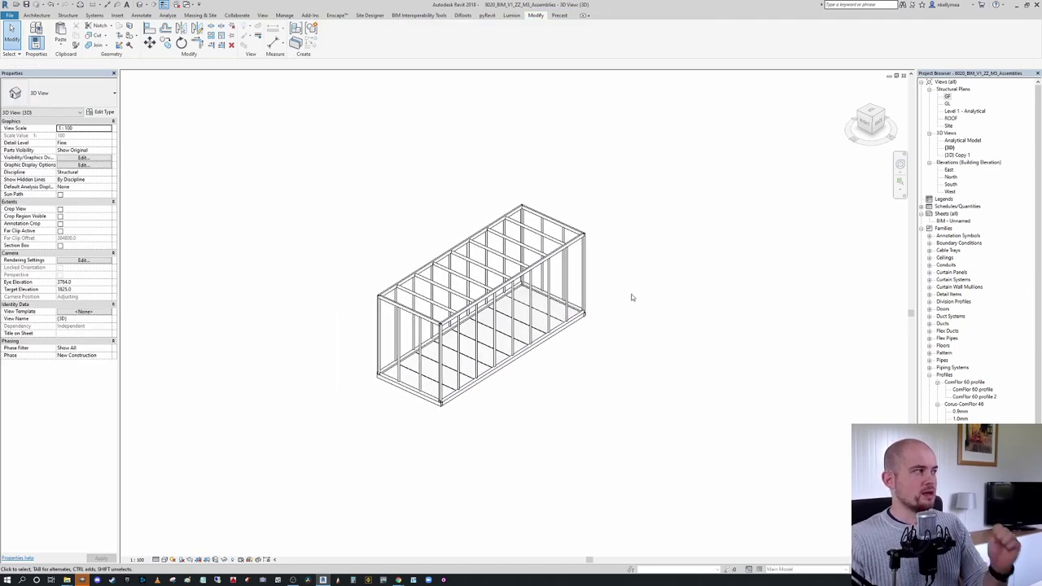
middle_drag(631, 297, 615, 297)
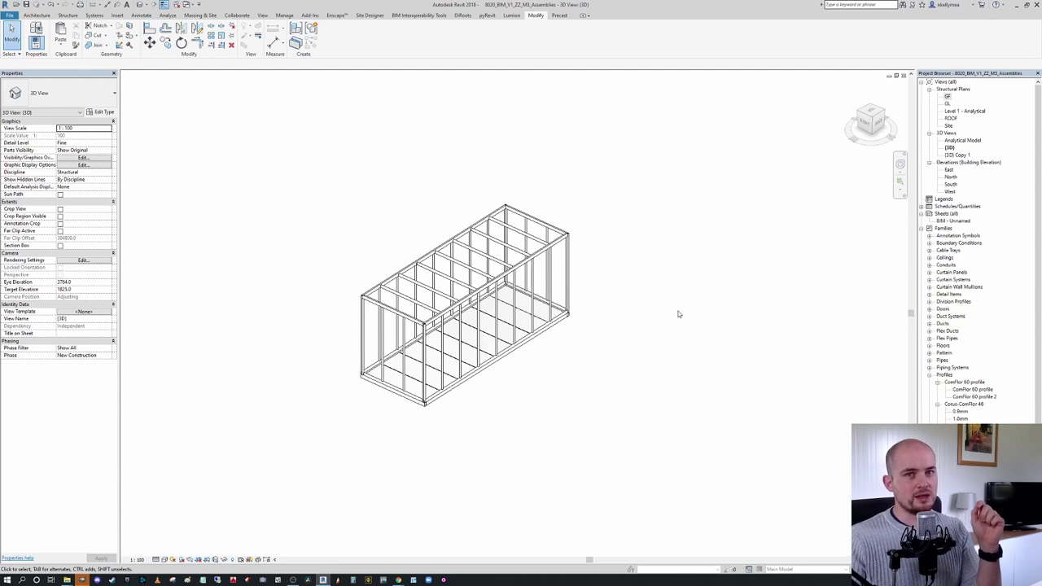
scroll(471, 297, up, 2)
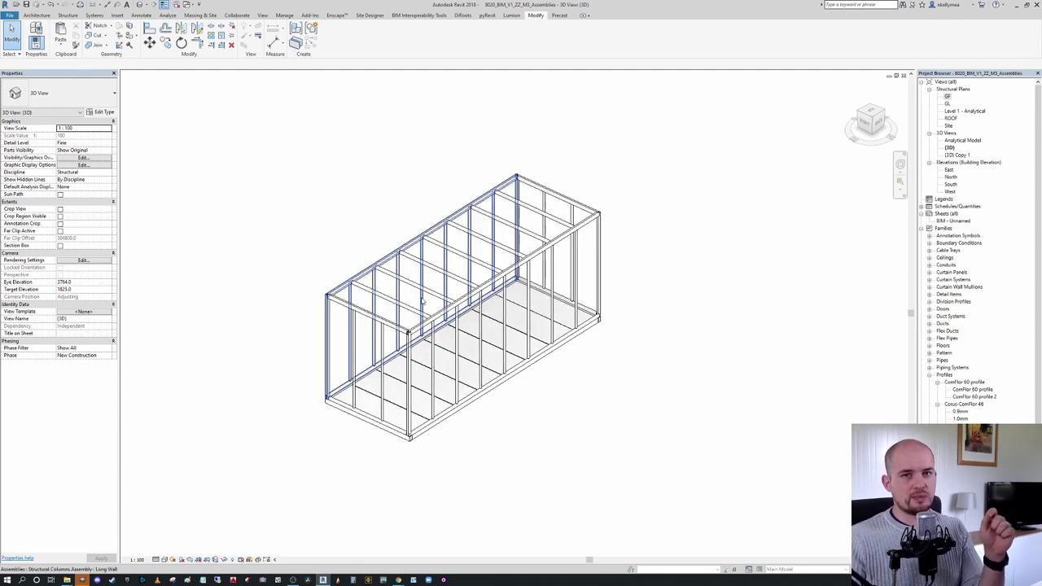
scroll(426, 294, up, 2)
shift+middle_drag(425, 293, 456, 280)
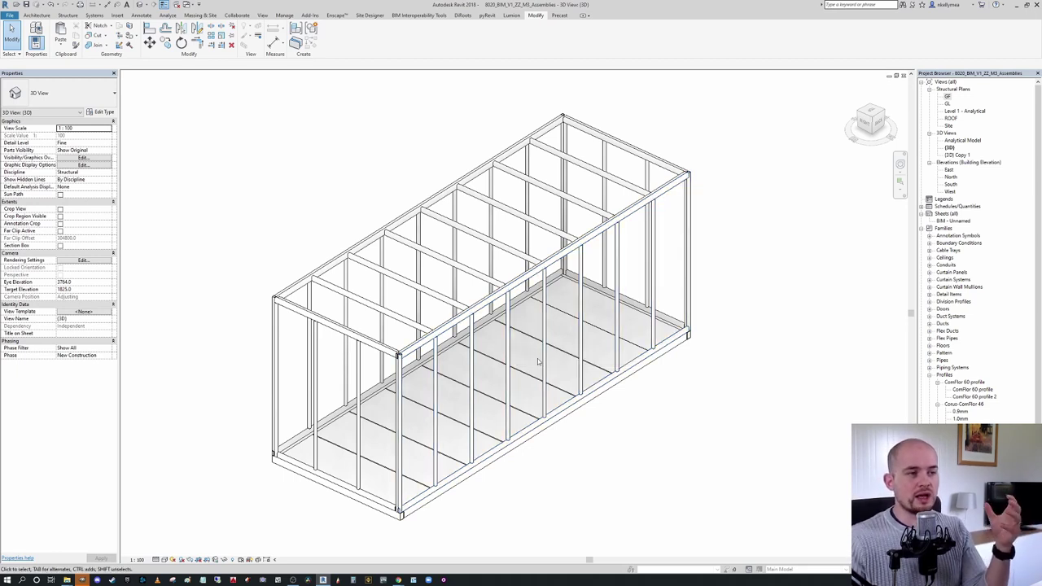
click(541, 362)
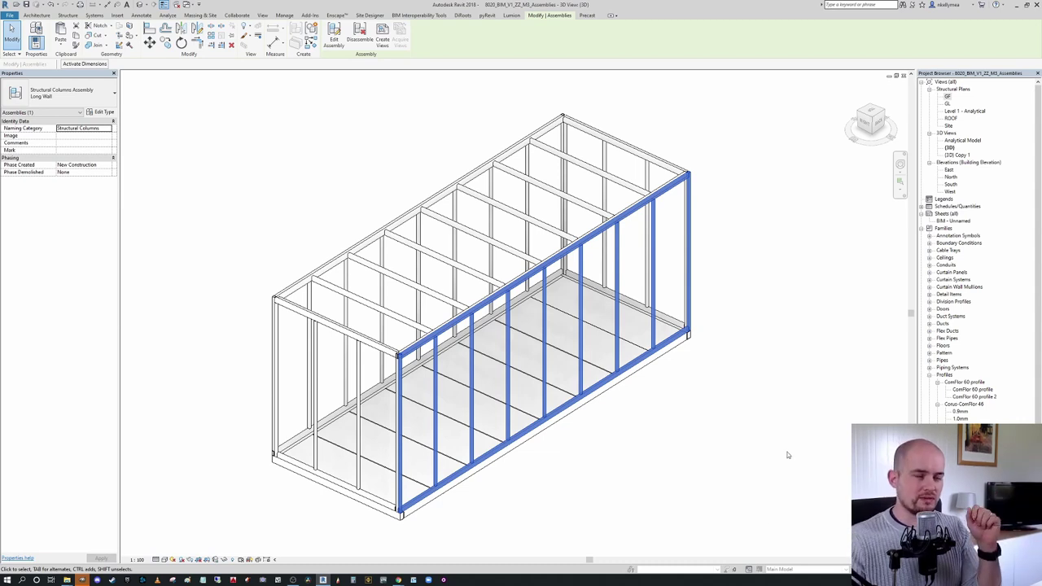
click(731, 482)
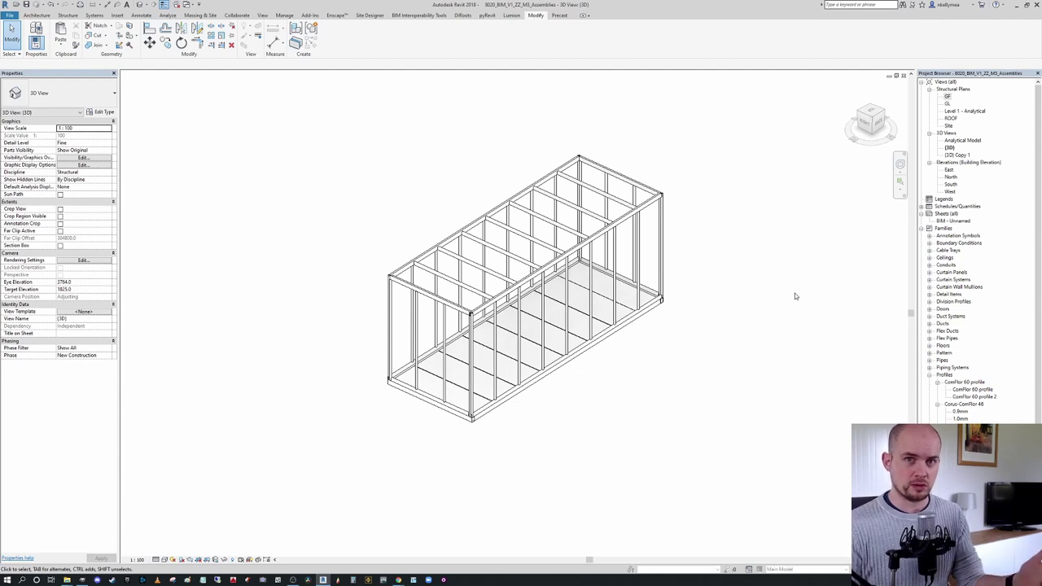
Step: Start creating assembly views for the near Long Wall assembly and review the list of view types to create
scroll(614, 325, up, 3)
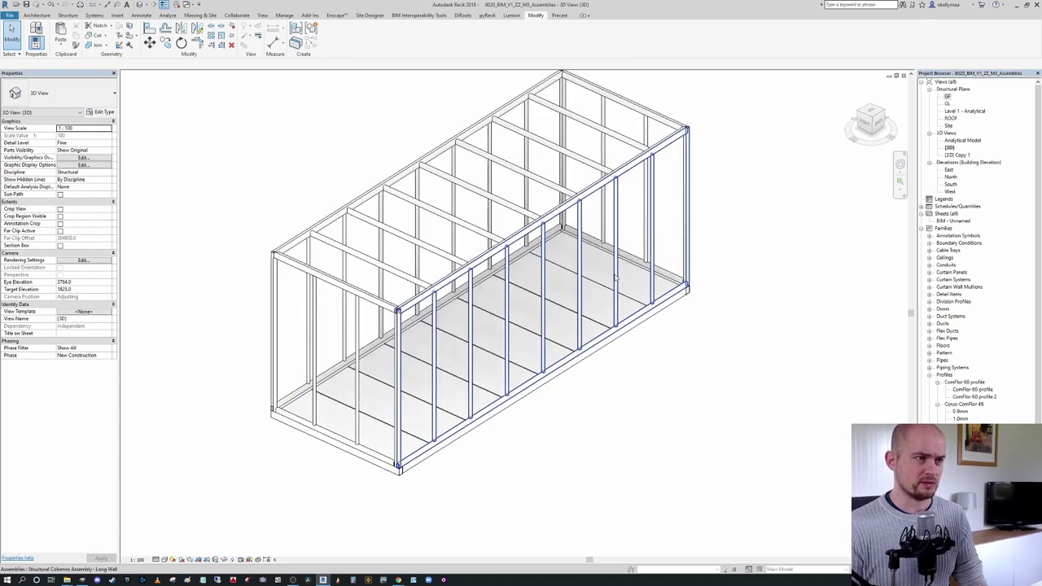
click(616, 279)
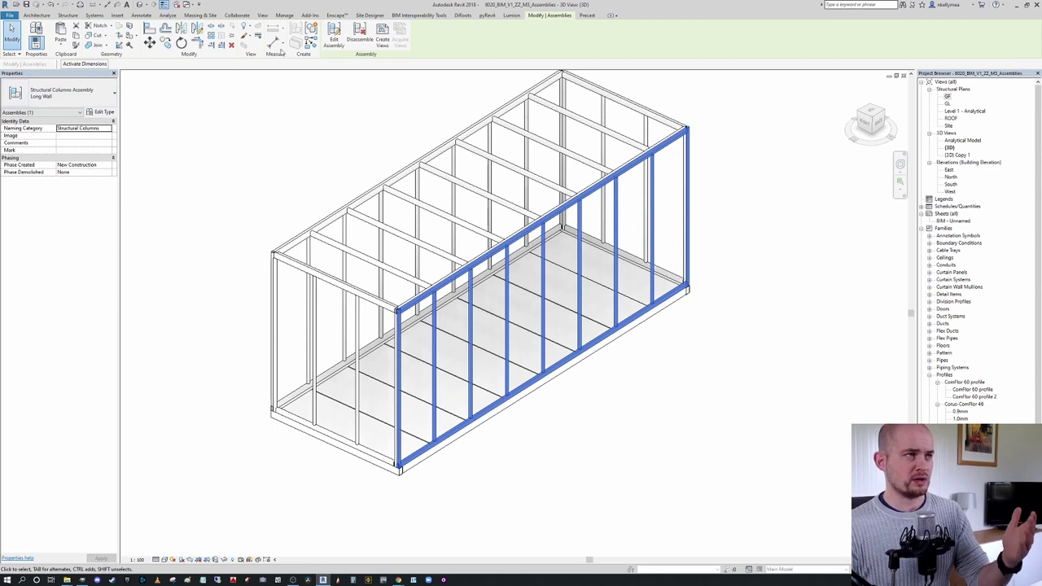
click(383, 42)
drag(529, 194, 772, 150)
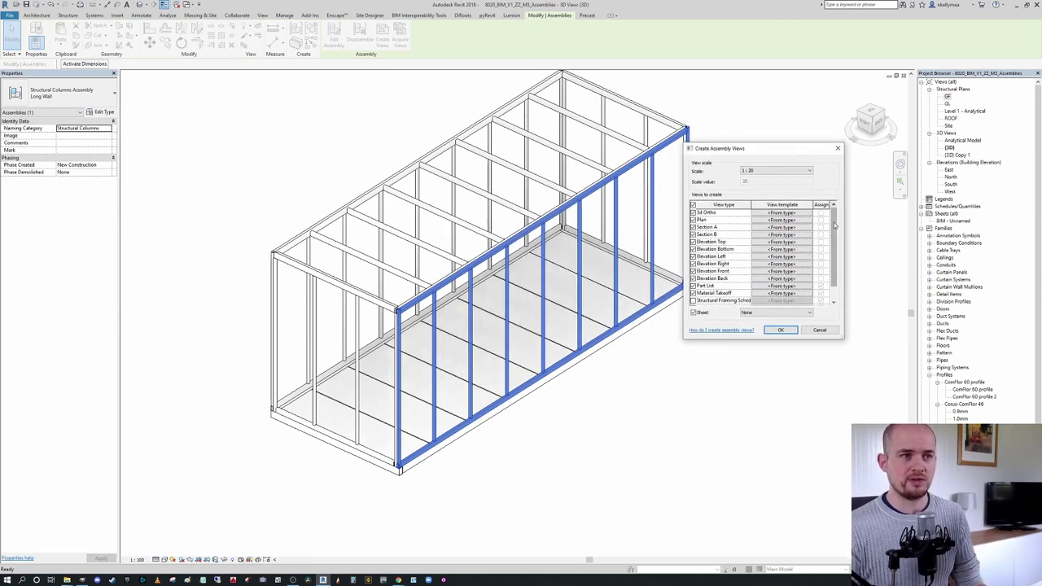
mouse_move(834, 222)
mouse_down()
mouse_move(832, 273)
mouse_move(832, 222)
mouse_up()
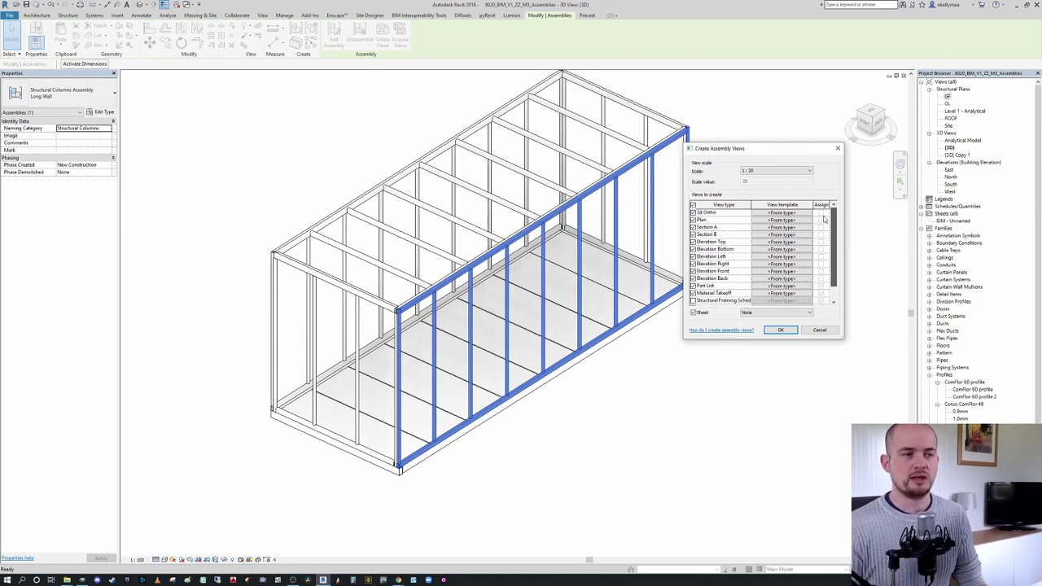
Step: Look through the view templates available for the 3D Ortho, Plan and Section A views, leaving them unassigned
click(784, 212)
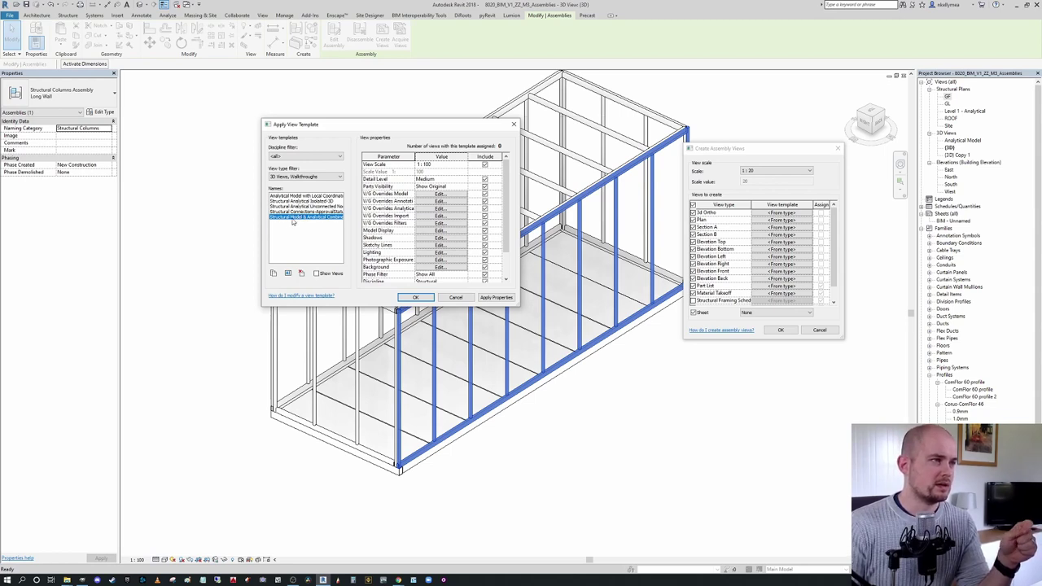
click(464, 298)
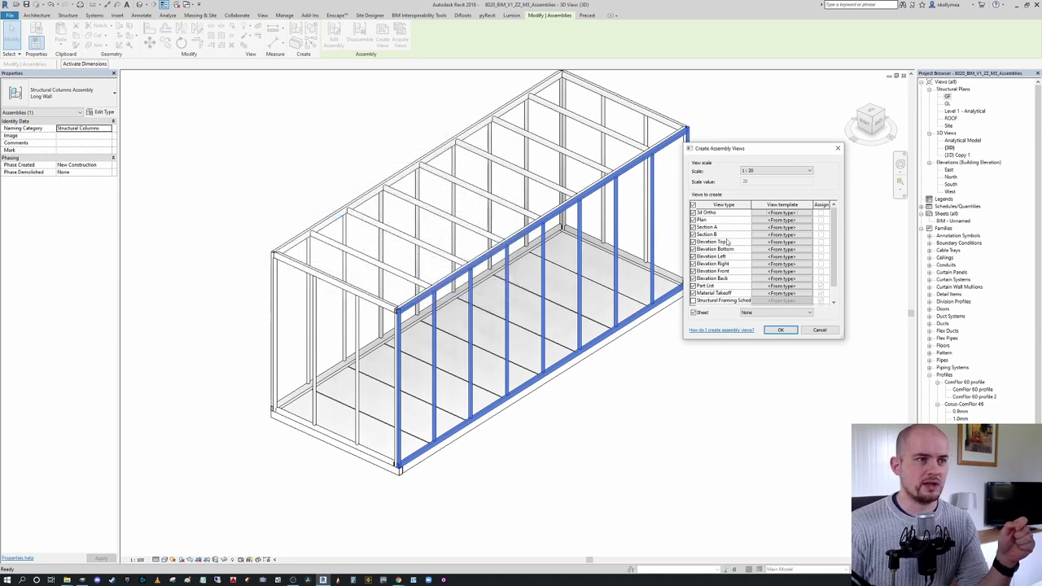
click(781, 220)
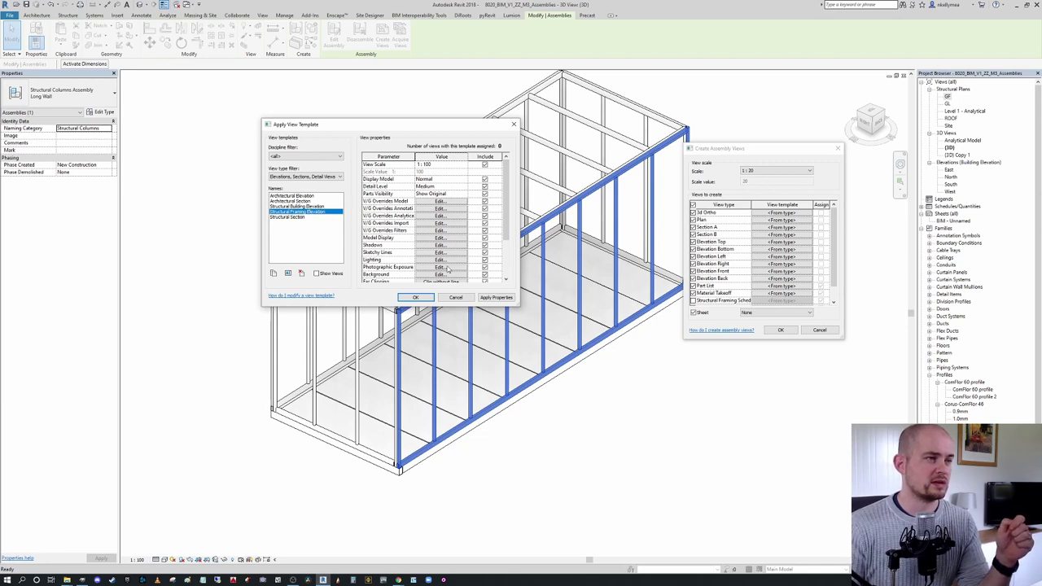
click(461, 298)
click(784, 228)
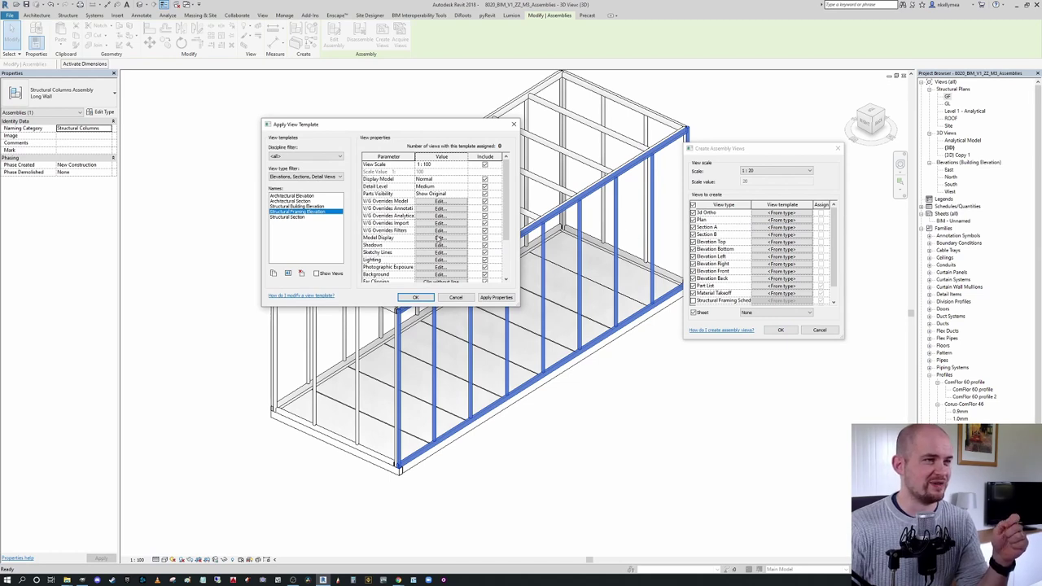
click(514, 124)
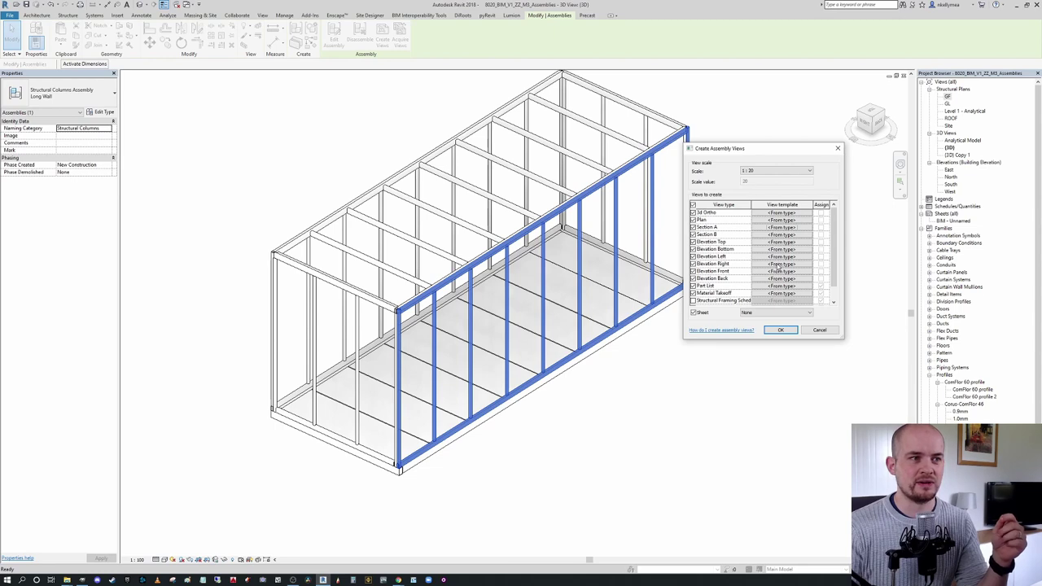
Step: Assign the Structural Framing Elevation view template to the Right, Left, Bottom, Front, Back and Top elevations
click(781, 264)
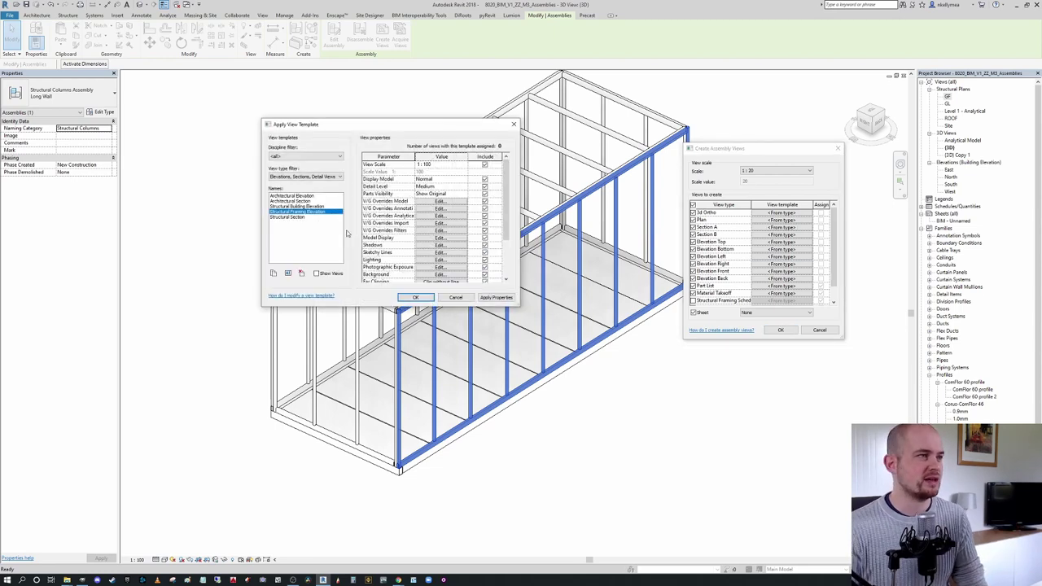
click(415, 297)
click(790, 257)
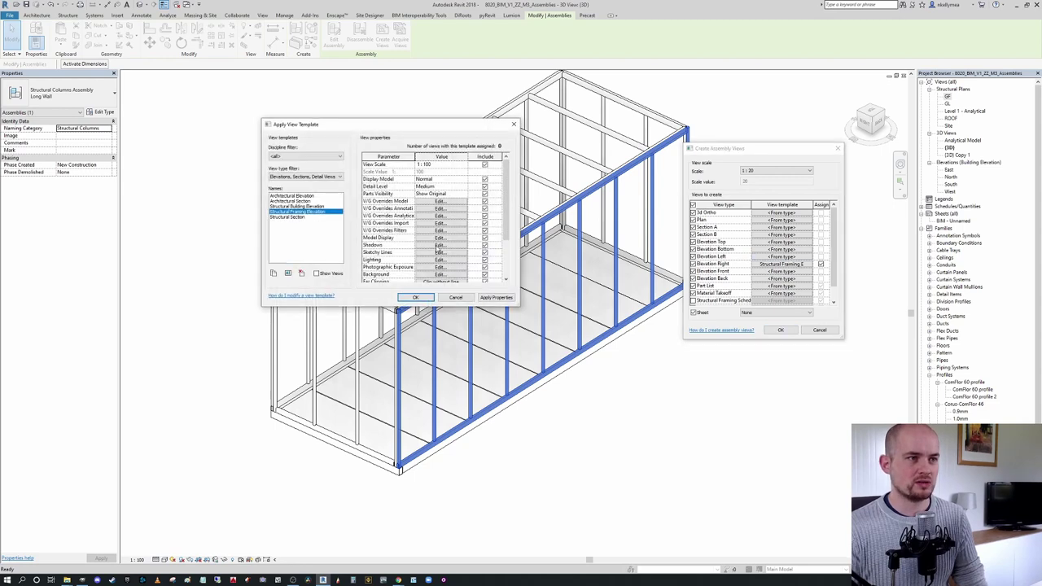
click(416, 297)
click(782, 249)
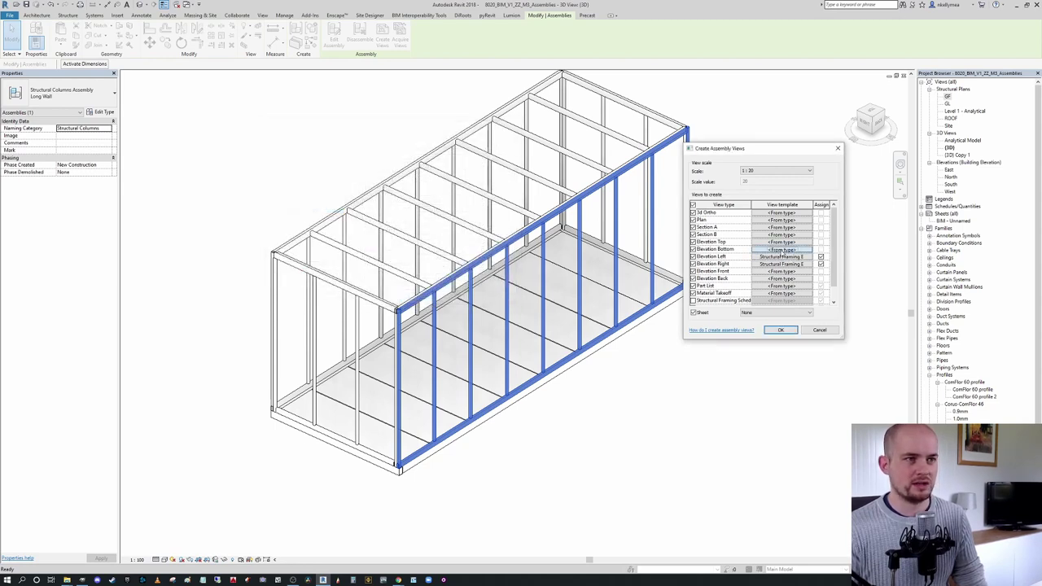
click(415, 298)
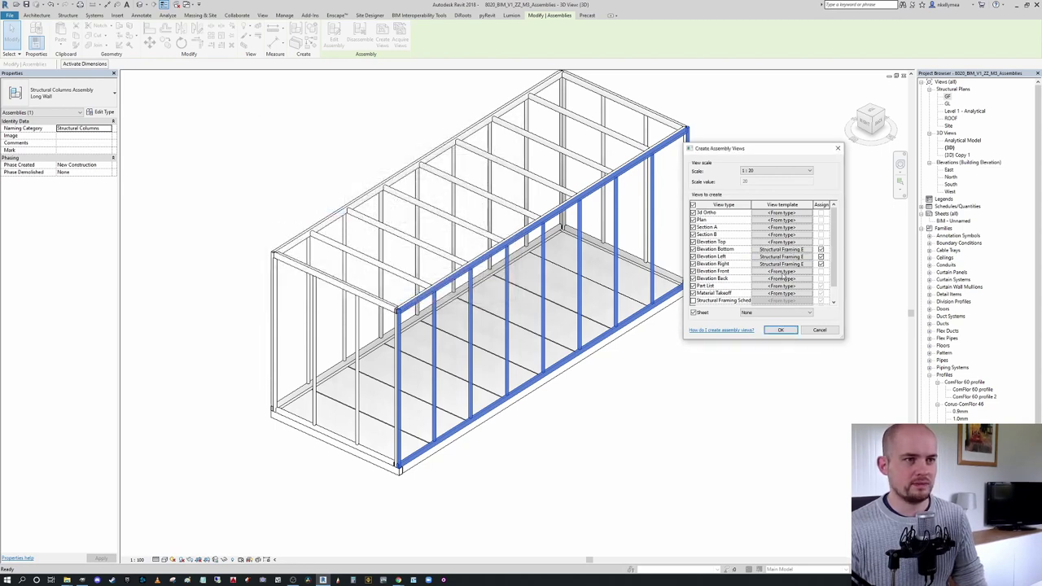
click(784, 271)
click(417, 298)
click(781, 278)
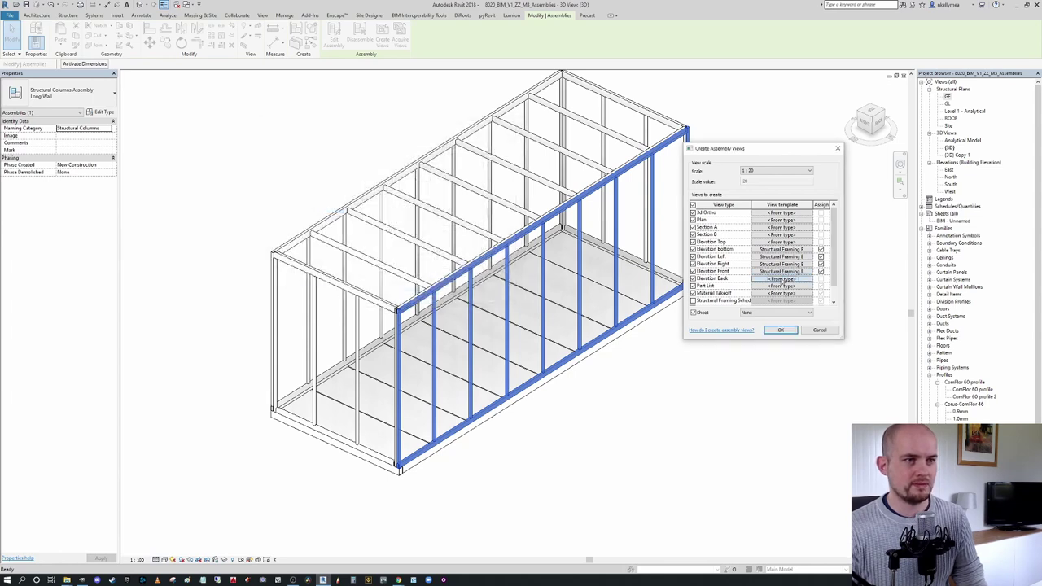
click(417, 298)
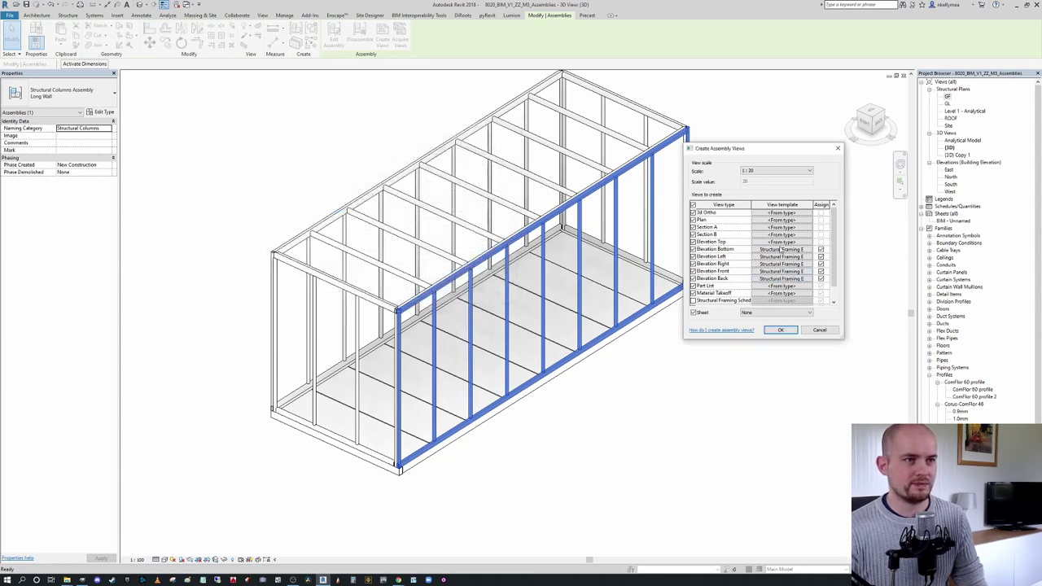
click(783, 242)
click(415, 298)
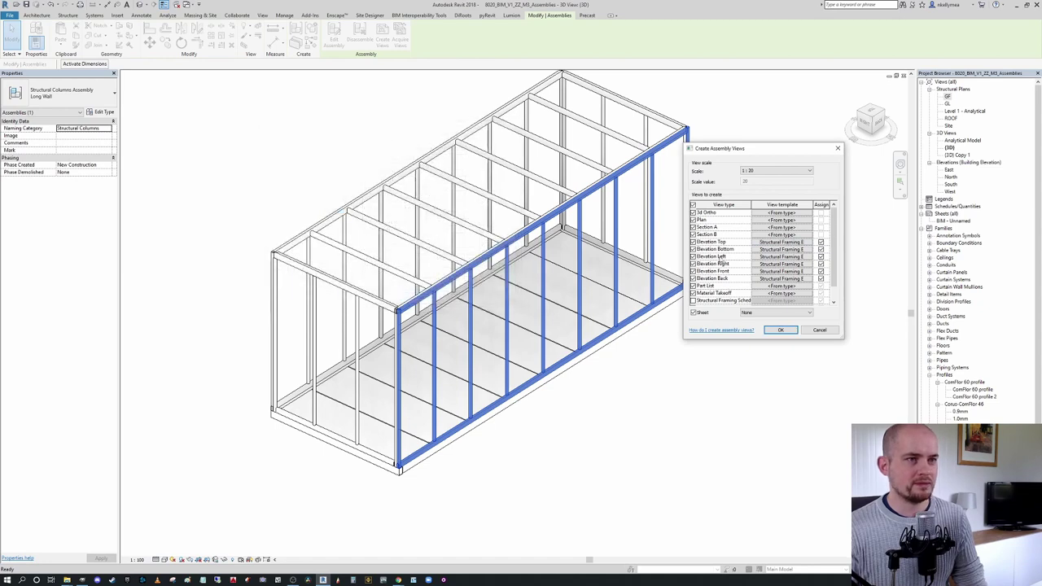
Step: Exclude the Part List and Material Takeoff, include the Structural Framing and Structural Column schedules, and check for schedule view templates
scroll(777, 292, down, 1)
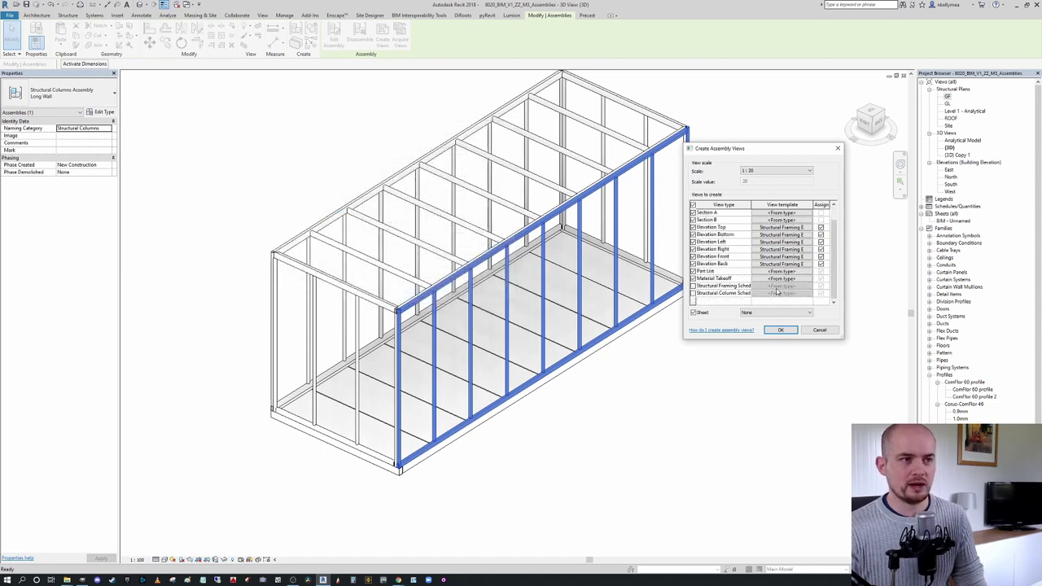
click(693, 271)
click(693, 279)
click(693, 285)
click(693, 293)
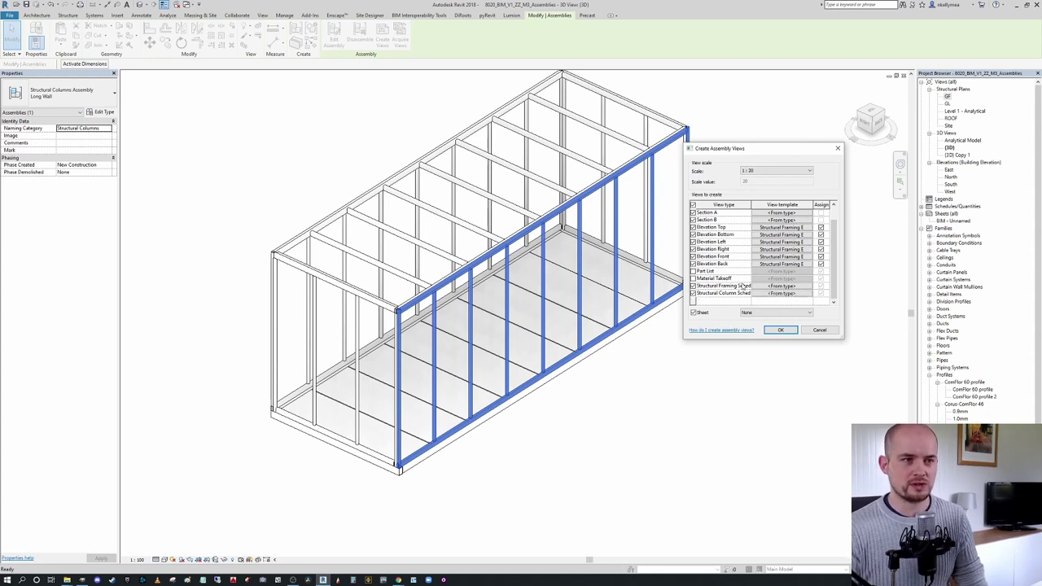
click(796, 285)
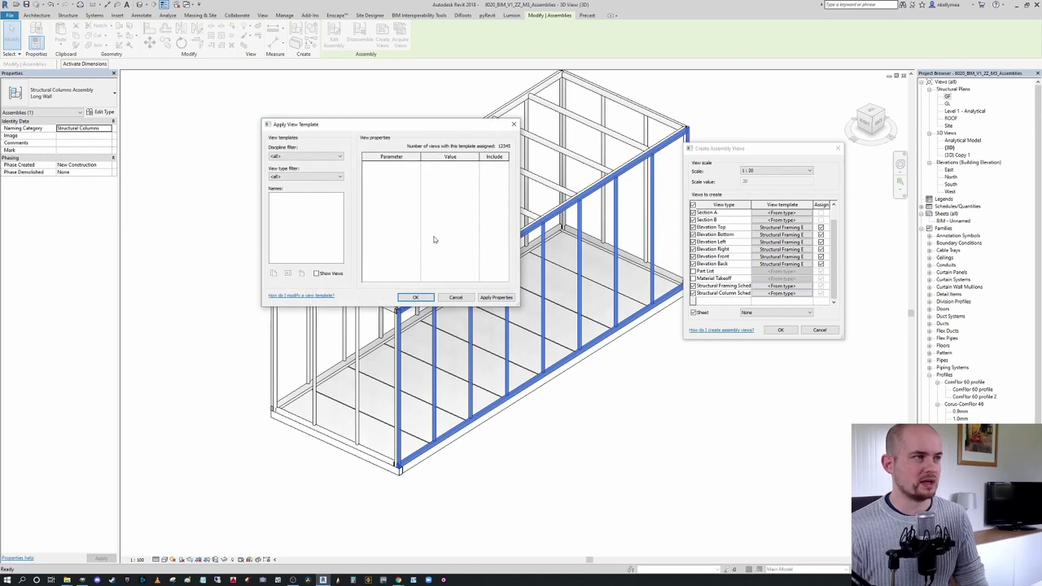
click(455, 297)
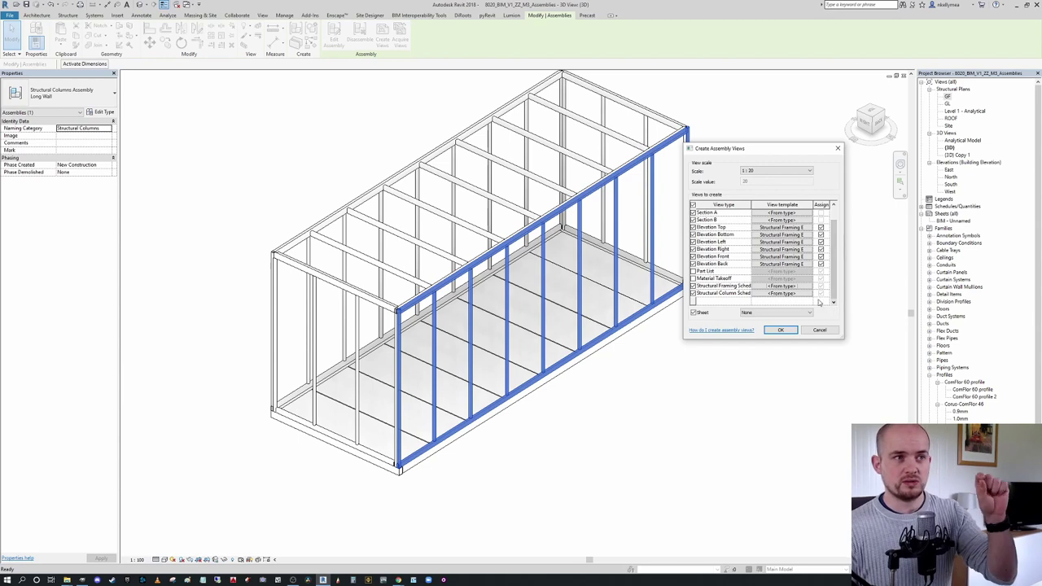
Step: Use the 8020 BIM A1 Sheet title block for the assembly sheet and create the assembly views
drag(742, 148, 749, 142)
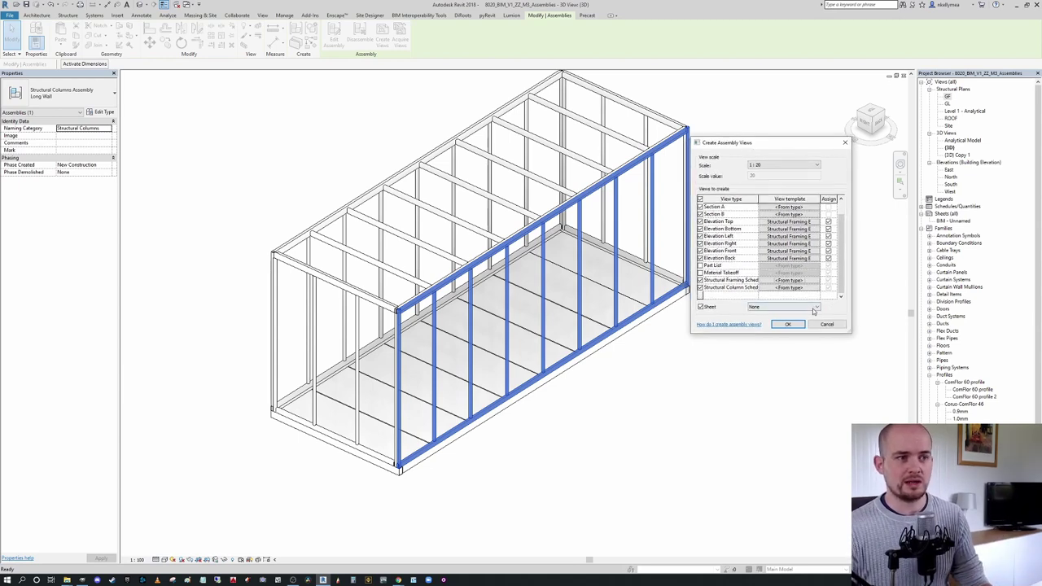
click(800, 307)
click(780, 314)
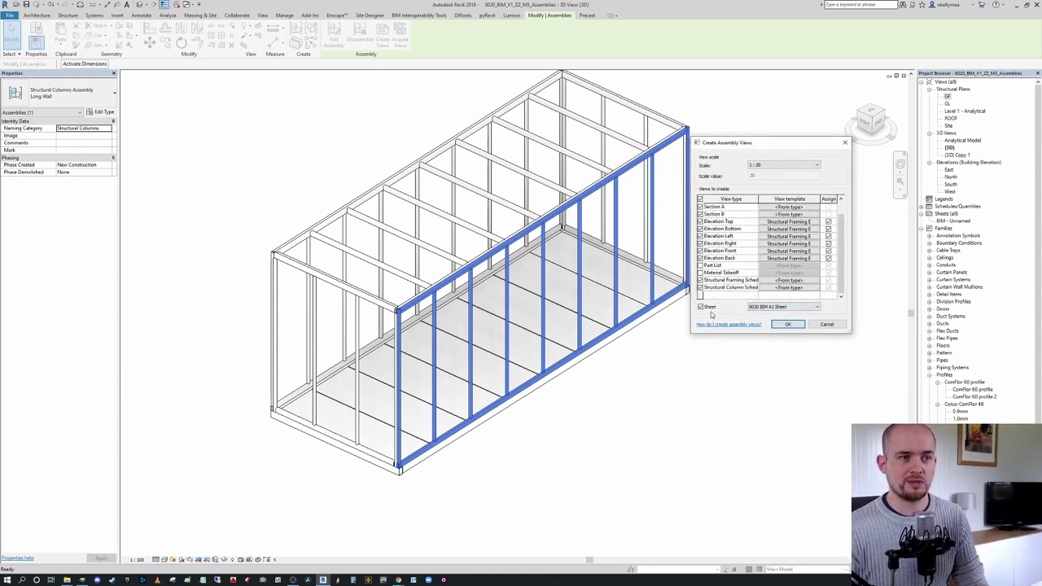
click(787, 328)
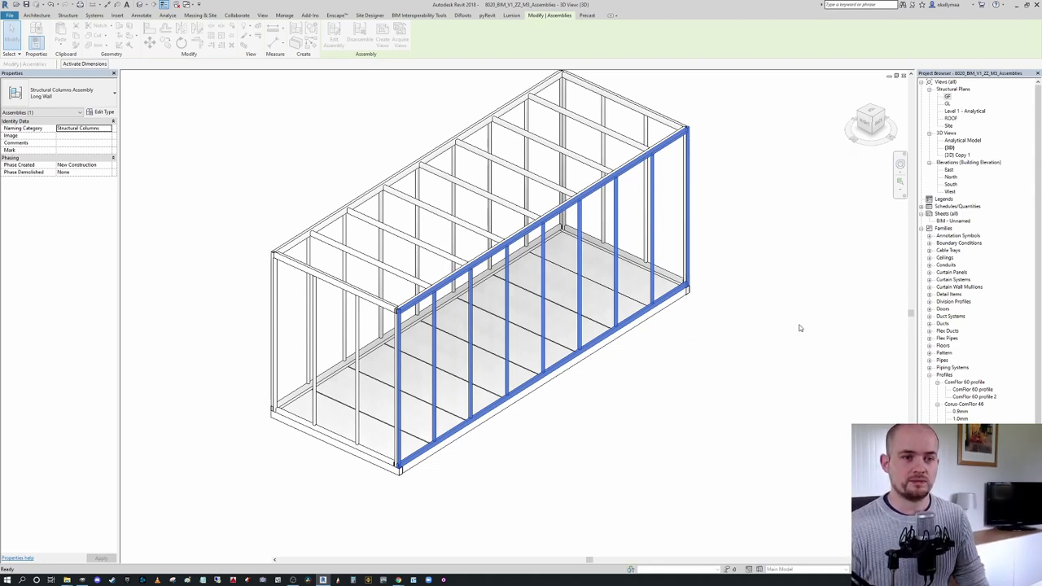
click(678, 252)
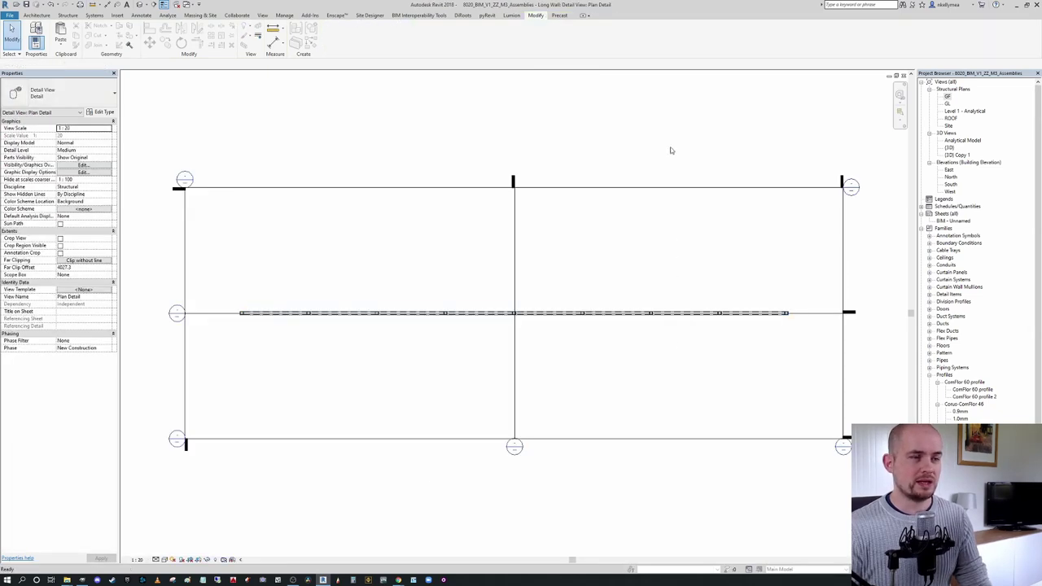
Step: Locate the new Long Wall assembly views in the project browser and examine 3D Ortho, Detail Section A and Detail Section B
scroll(688, 174, down, 1)
drag(1038, 192, 1039, 351)
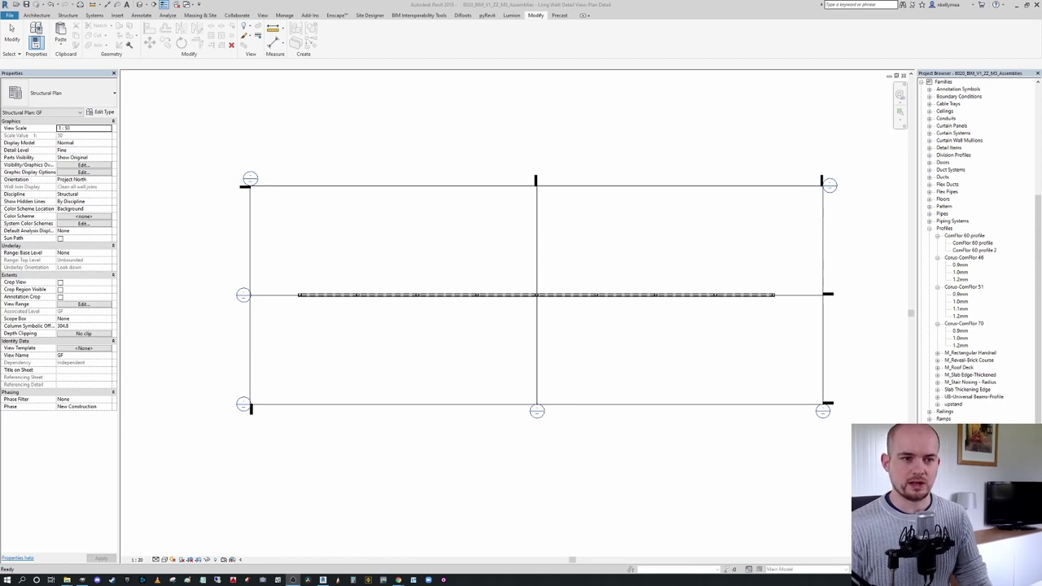
scroll(978, 244, down, 1)
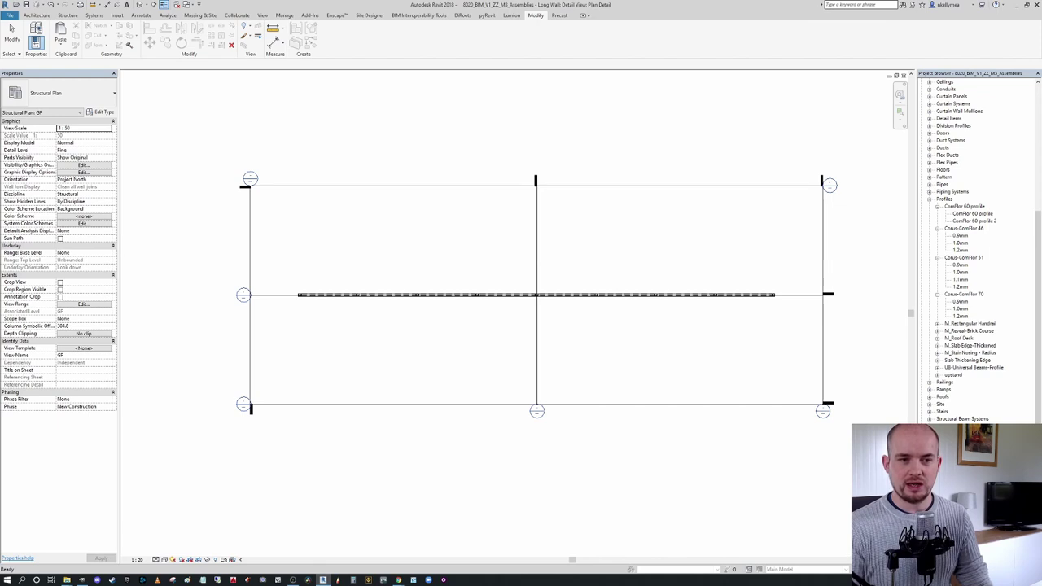
scroll(978, 244, down, 5)
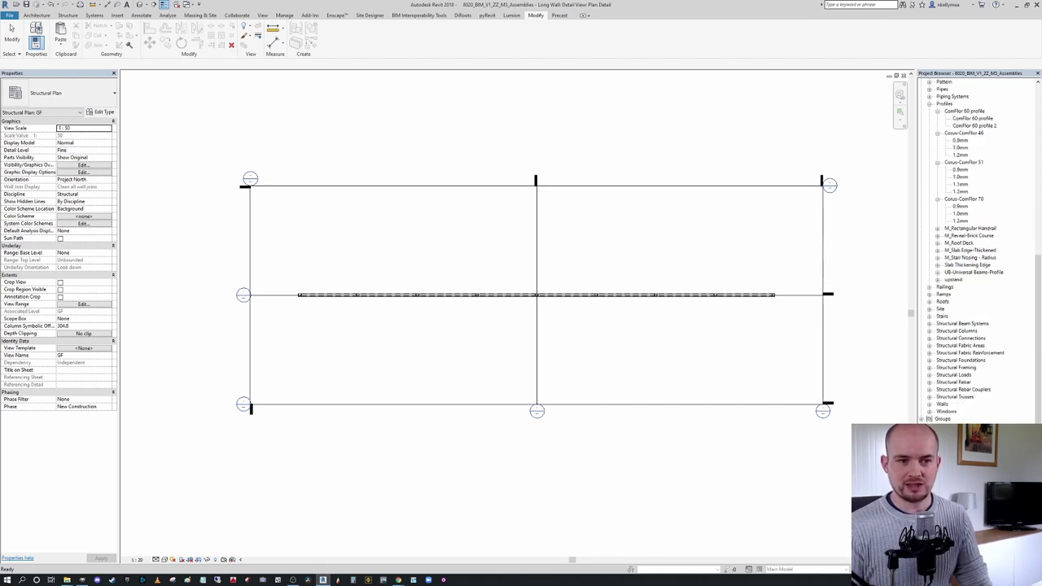
key(ctrl+Tab)
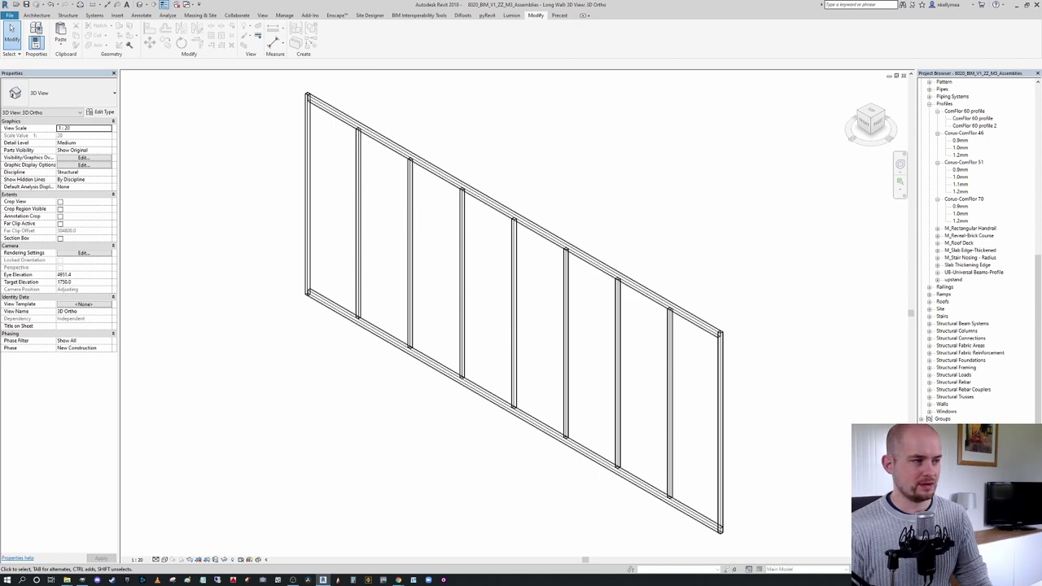
key(ctrl+Tab)
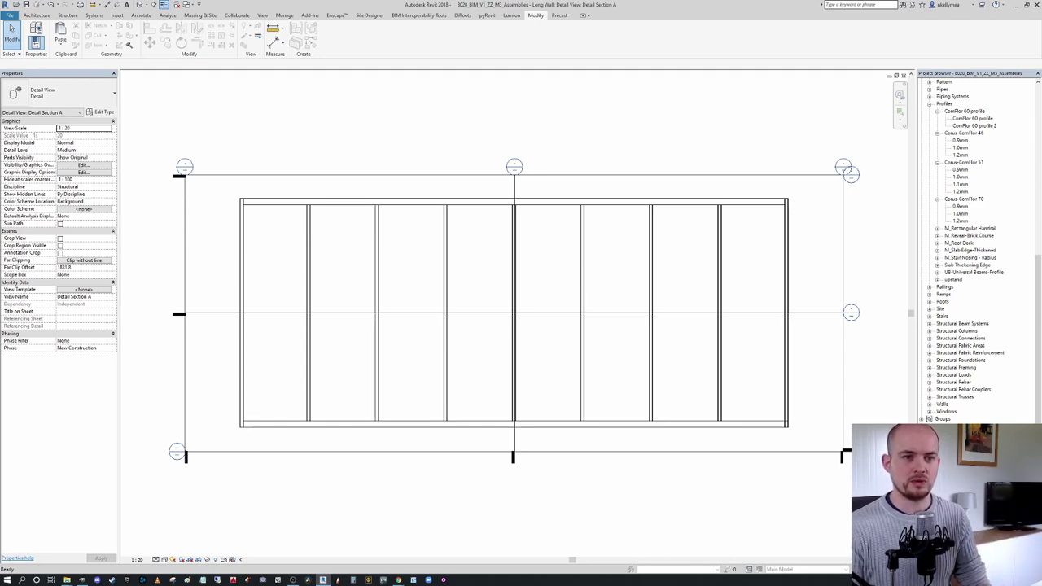
key(ctrl+Tab)
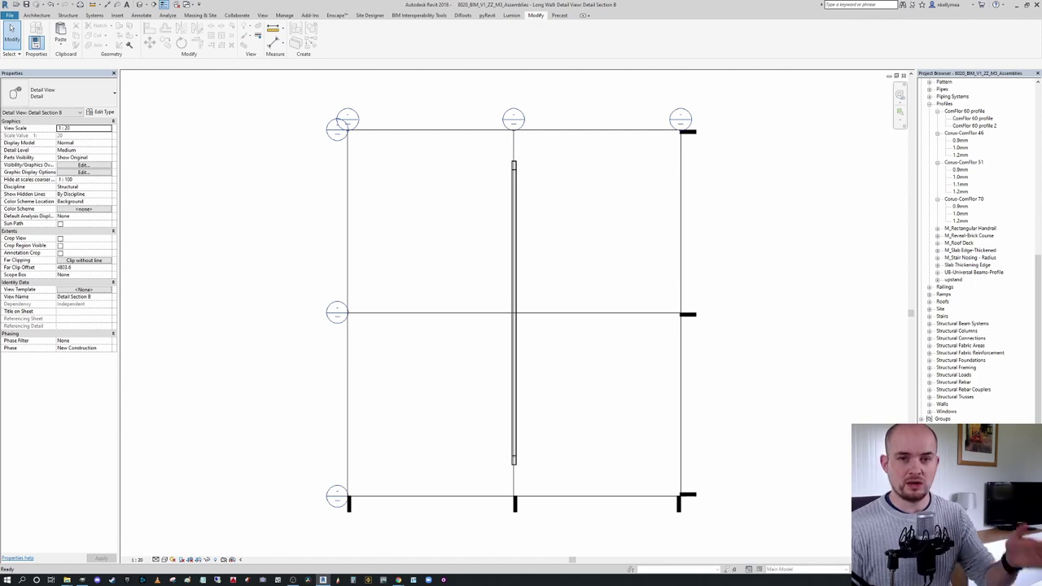
Step: Examine the Long Wall elevation views, including Elevation Back and Elevation Right, and the Plan Detail view
key(ctrl+Tab)
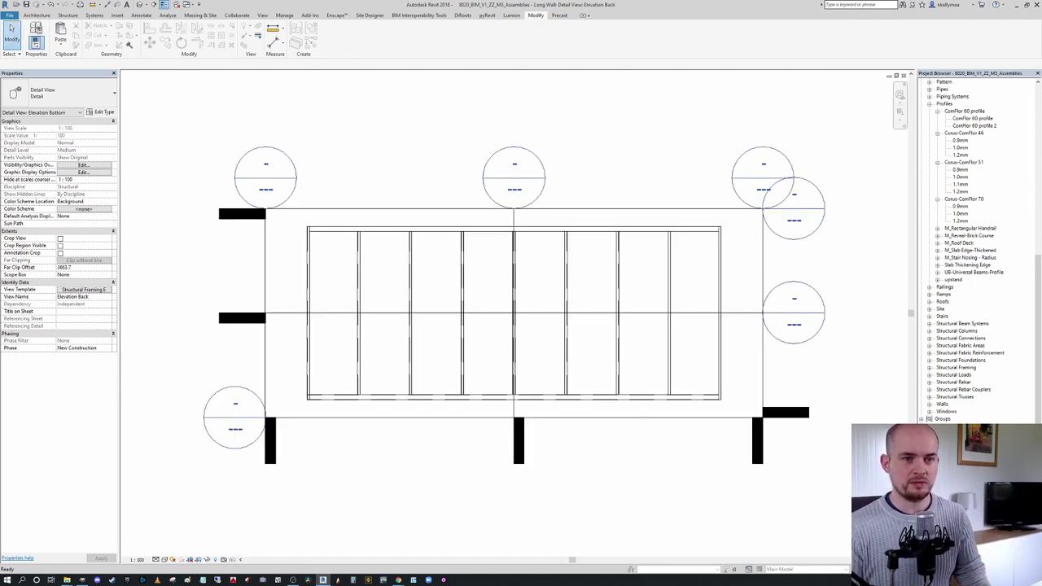
key(ctrl+Tab)
key(ctrl+Tab)
key(ctrl+Tab)
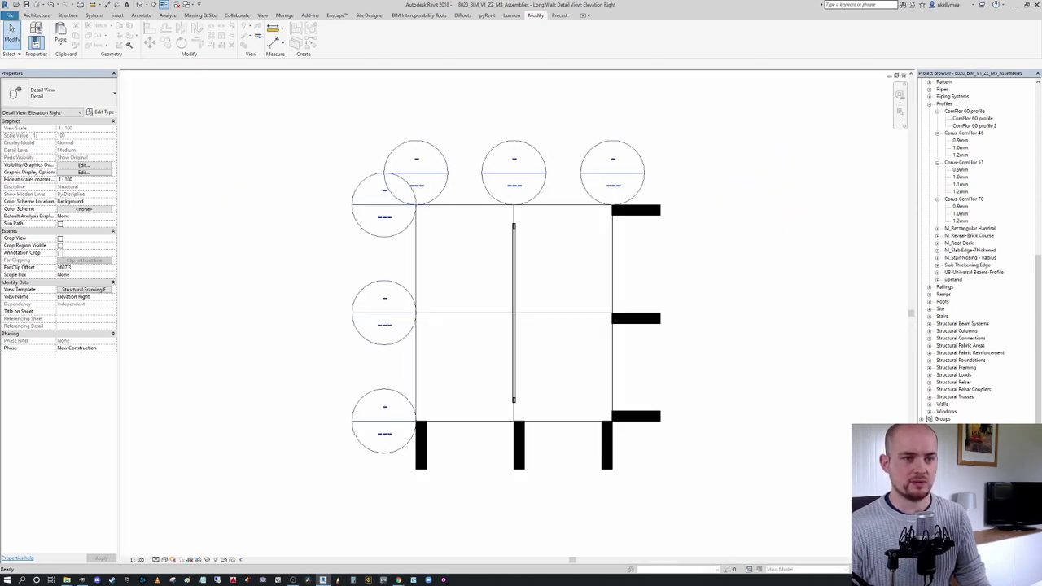
key(ctrl+Tab)
key(ctrl+Tab)
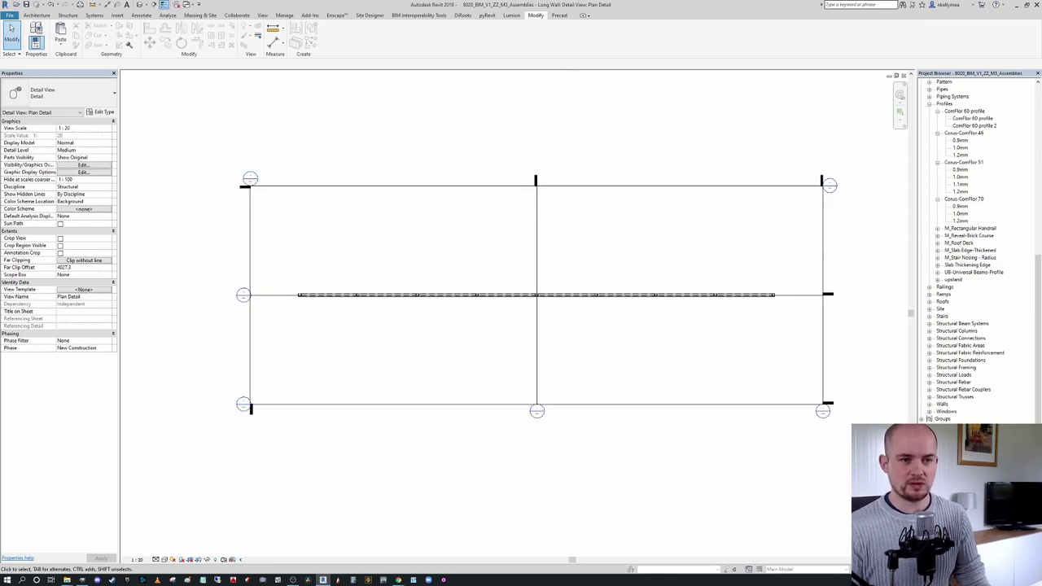
Step: Widen the Family and Type column in the Long Wall Structural Column Schedule, then view the Structural Framing Schedule
key(ctrl+Tab)
key(ctrl+Tab)
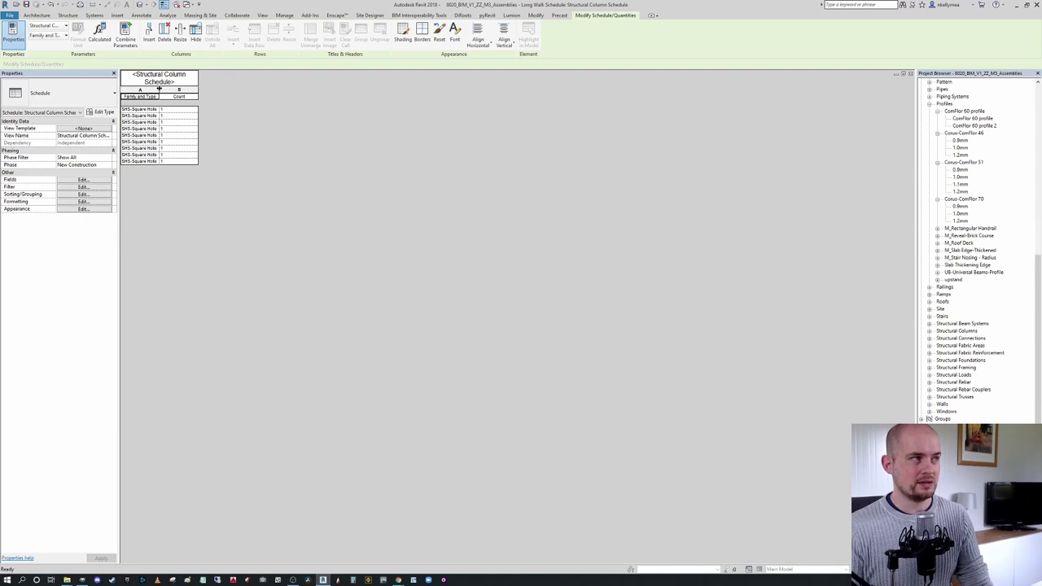
drag(171, 90, 236, 89)
click(206, 89)
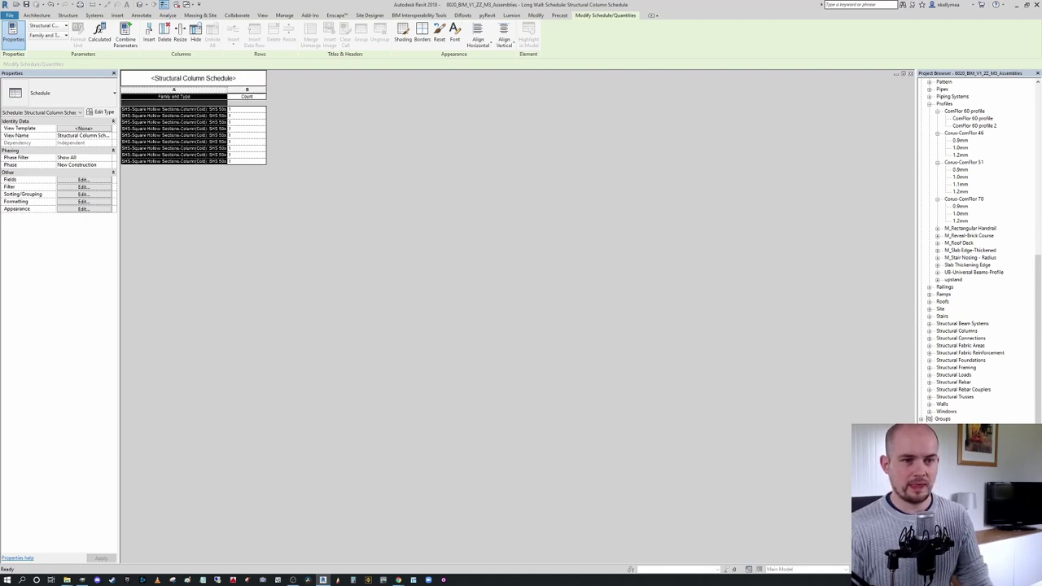
double_click(965, 521)
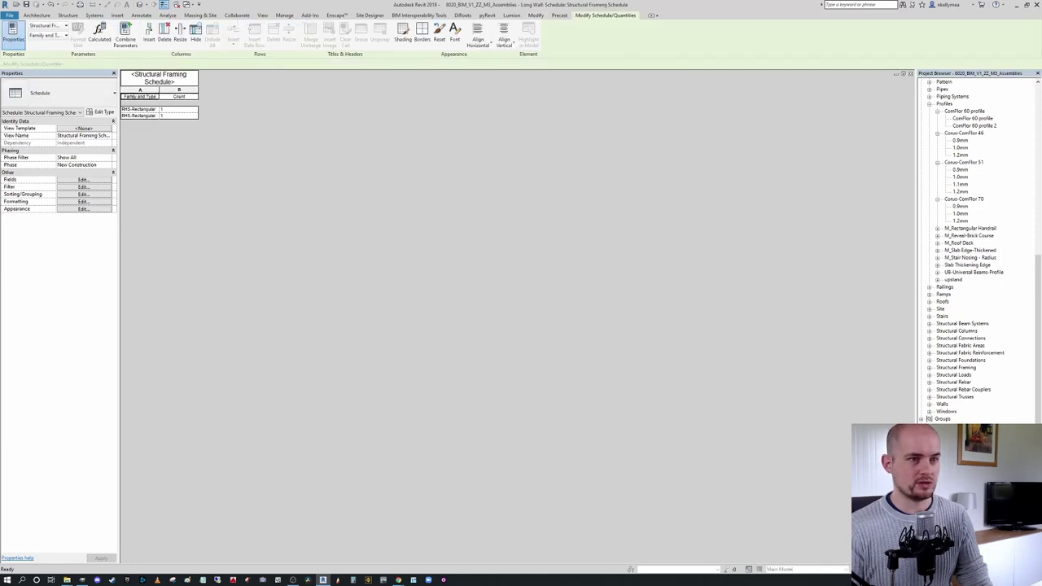
Step: Place the Detail Section A view on the Long Wall sheet A101 and position it in the sheet's upper-left area
key(ctrl+Tab)
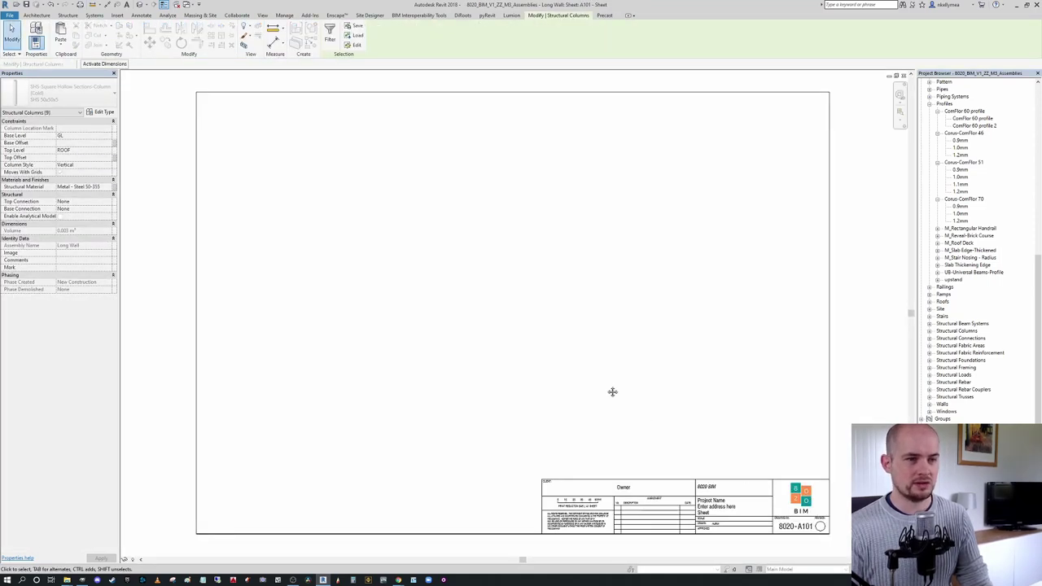
click(530, 352)
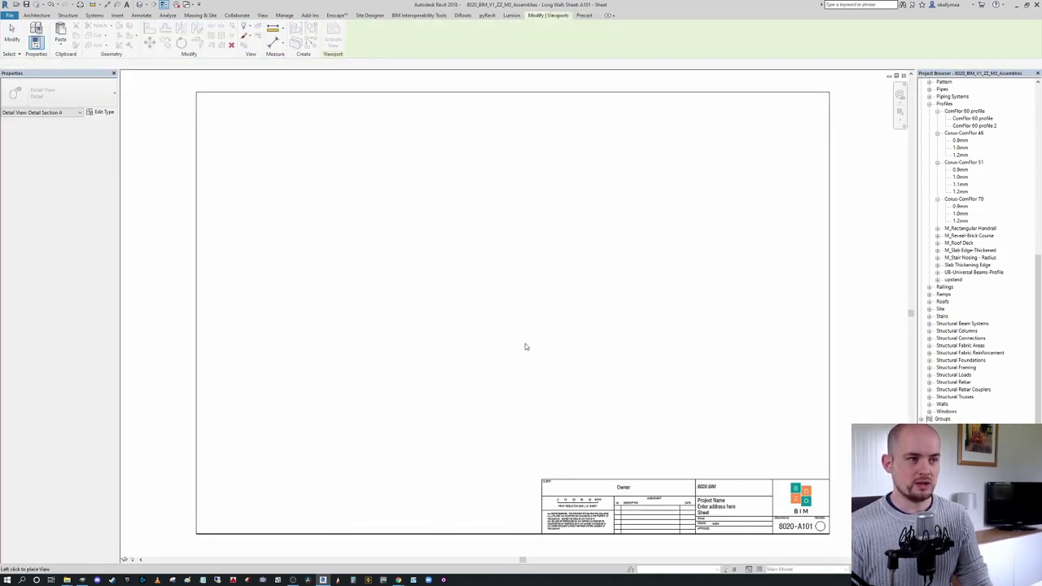
click(530, 352)
drag(537, 359, 426, 217)
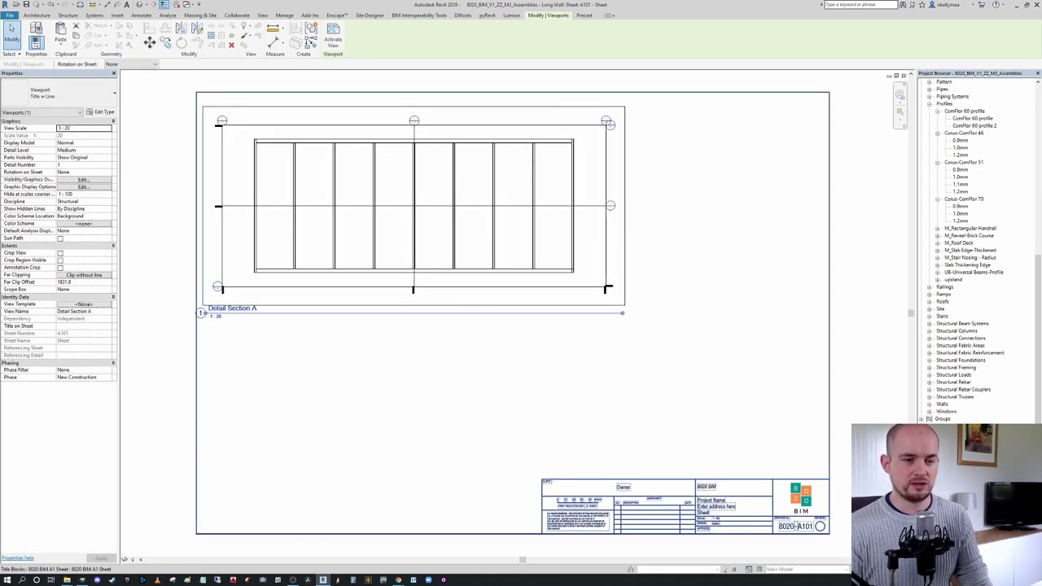
Step: Place the Long Wall Elevation Front view on the sheet below Detail Section A
drag(973, 505, 437, 359)
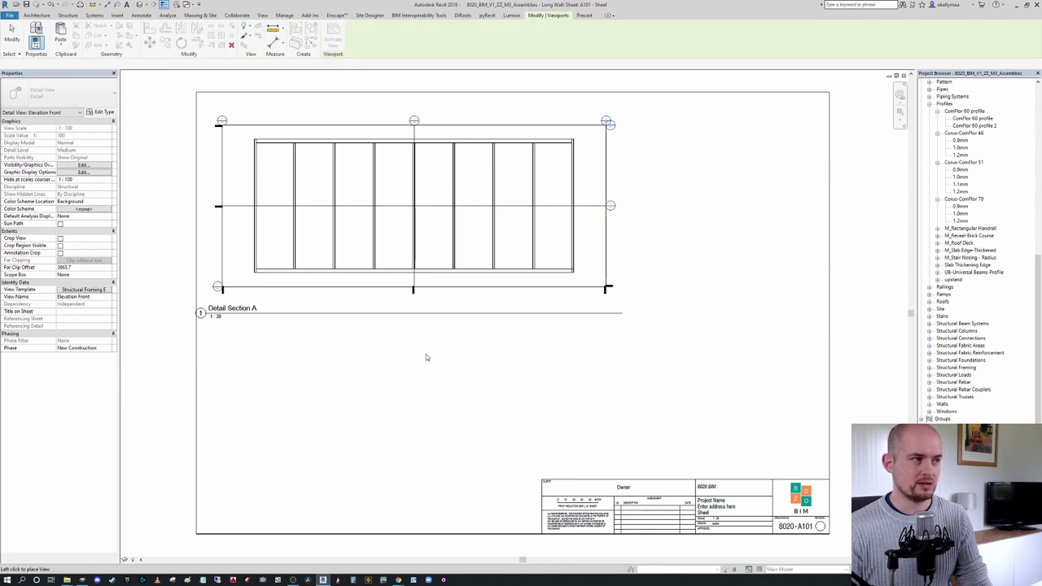
click(259, 369)
click(461, 384)
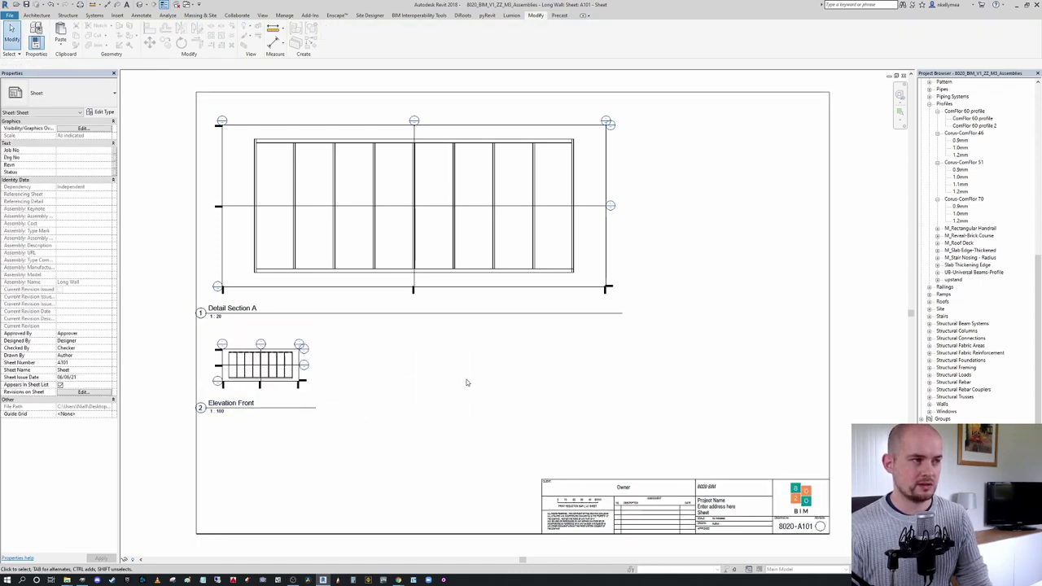
Step: Set the view scale to 1:50 in the Structural Framing Elevation template assigned to the Elevation Front viewport
click(207, 390)
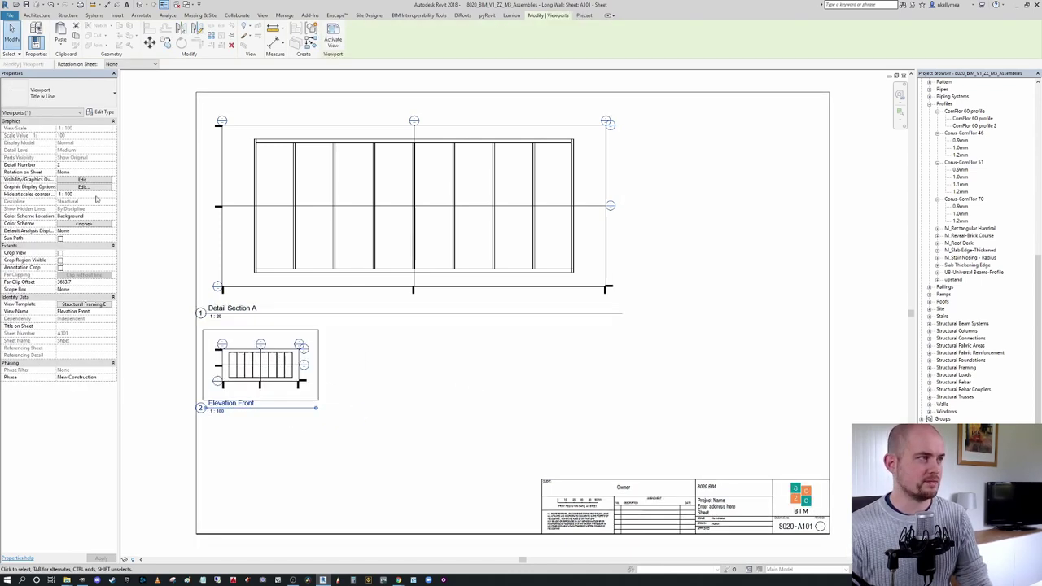
click(90, 305)
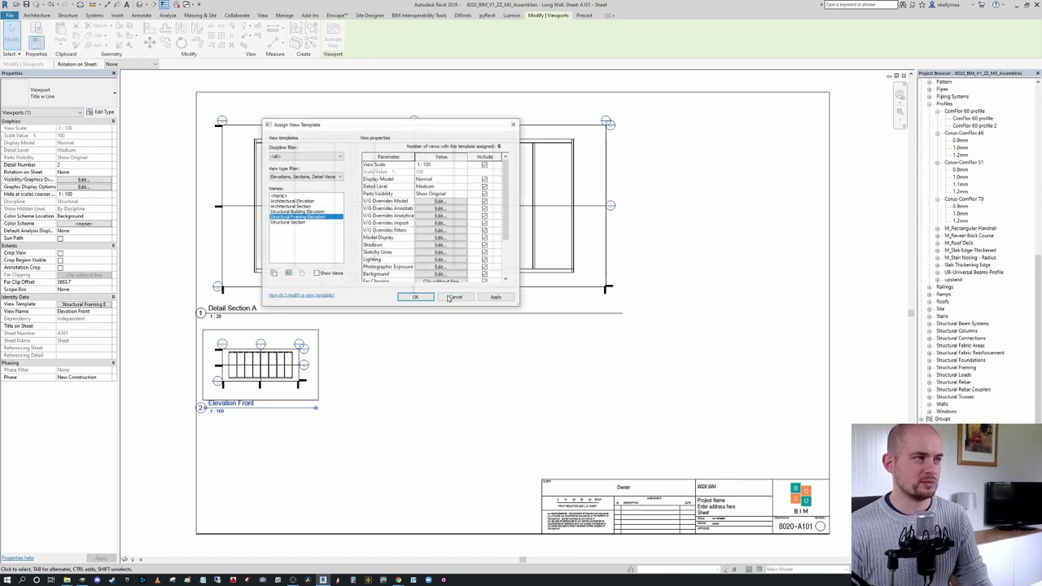
click(461, 166)
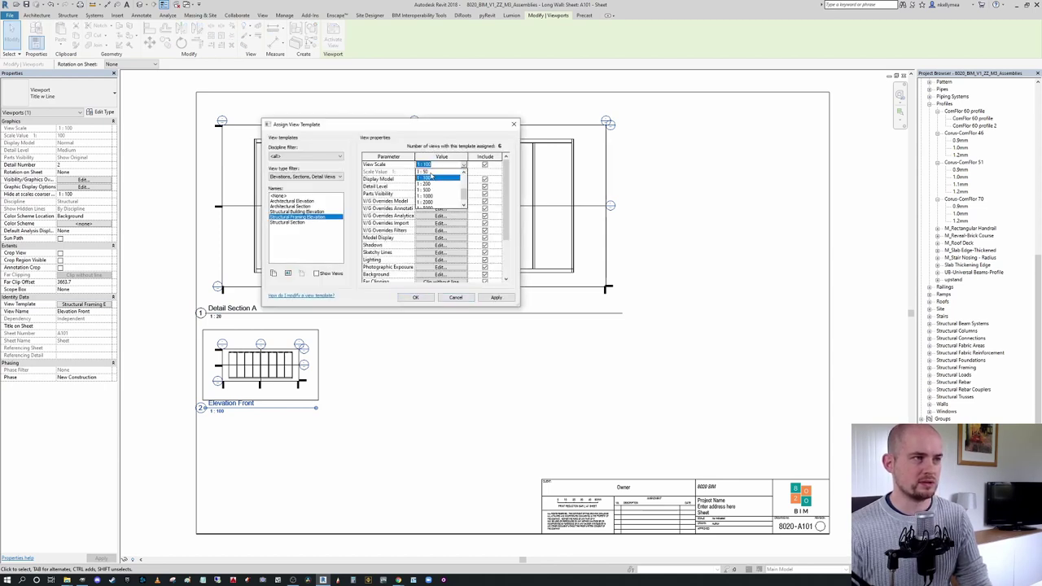
click(428, 171)
click(415, 298)
click(700, 370)
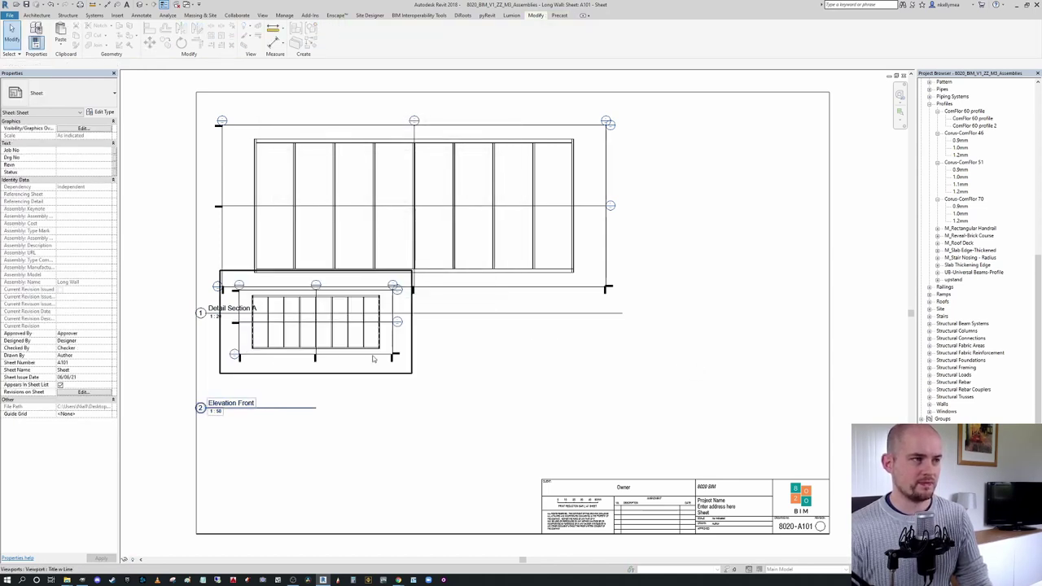
Step: Delete the Elevation Front viewport from the sheet
drag(297, 381, 296, 389)
click(426, 399)
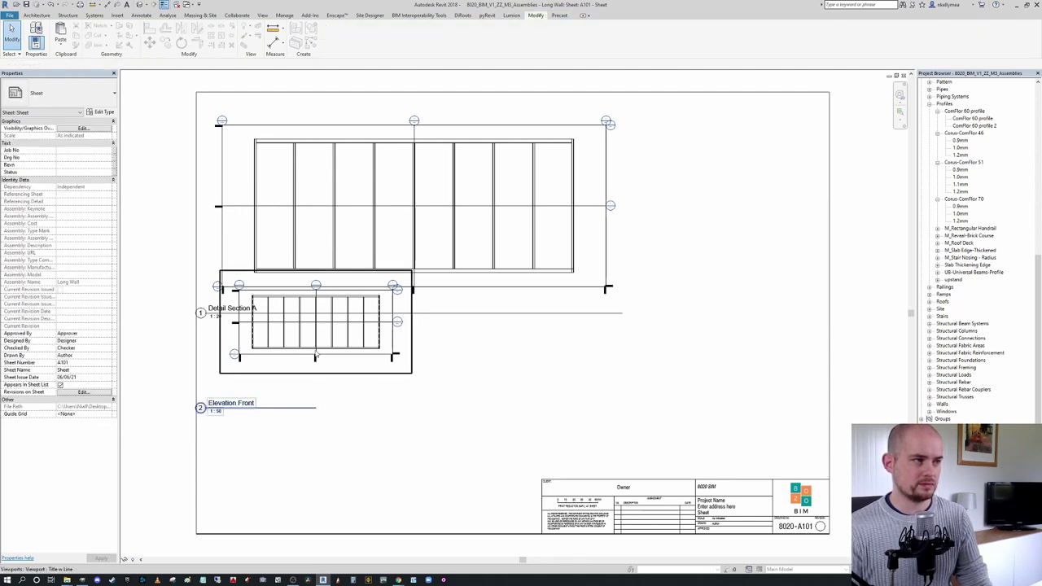
click(322, 394)
key(Delete)
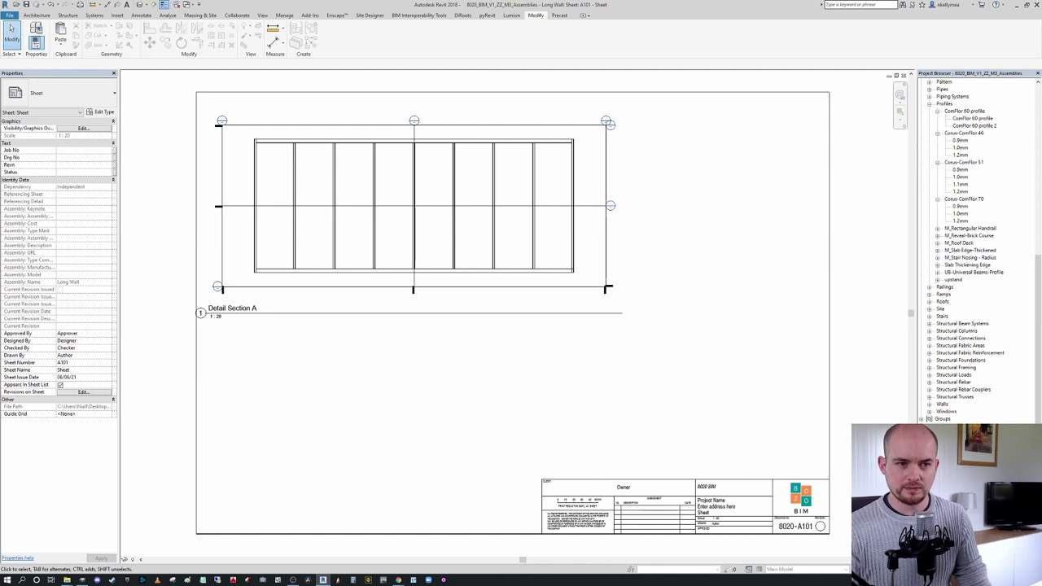
Step: Place the Plan Detail view below Detail Section A and the 3D Ortho view in the sheet's upper-right area
click(964, 477)
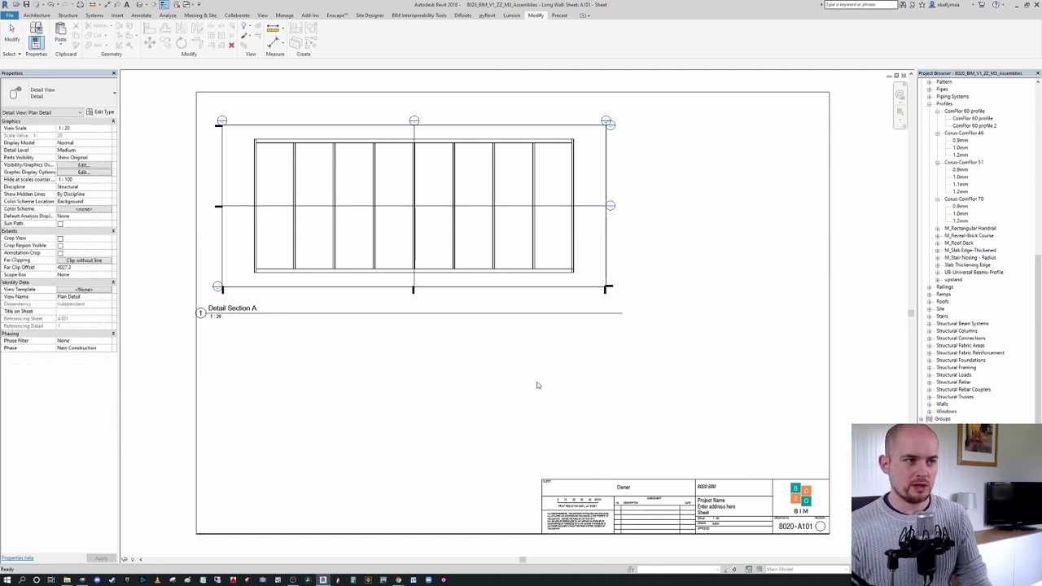
click(414, 410)
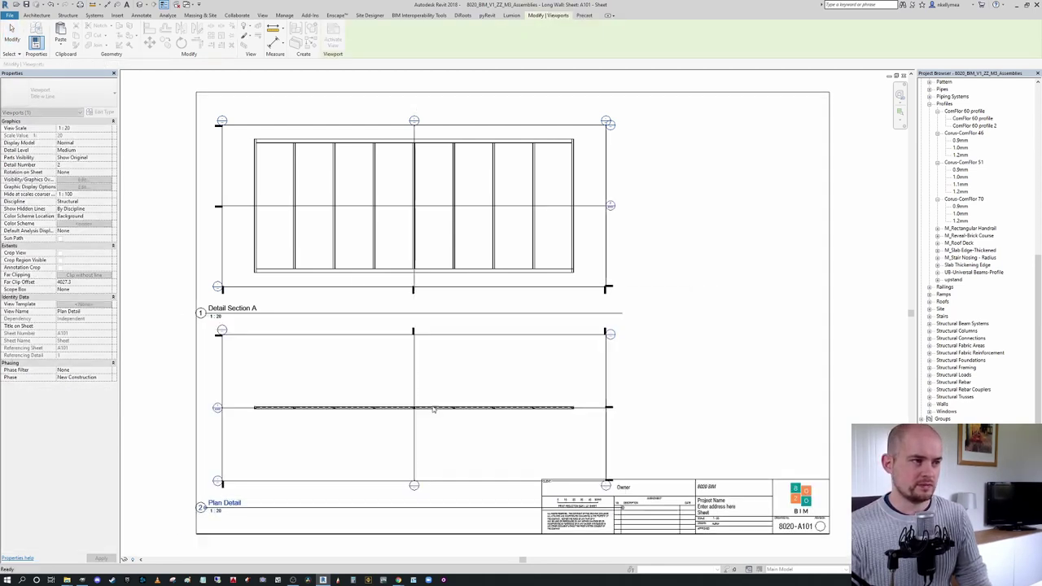
click(679, 384)
middle_drag(681, 385, 654, 376)
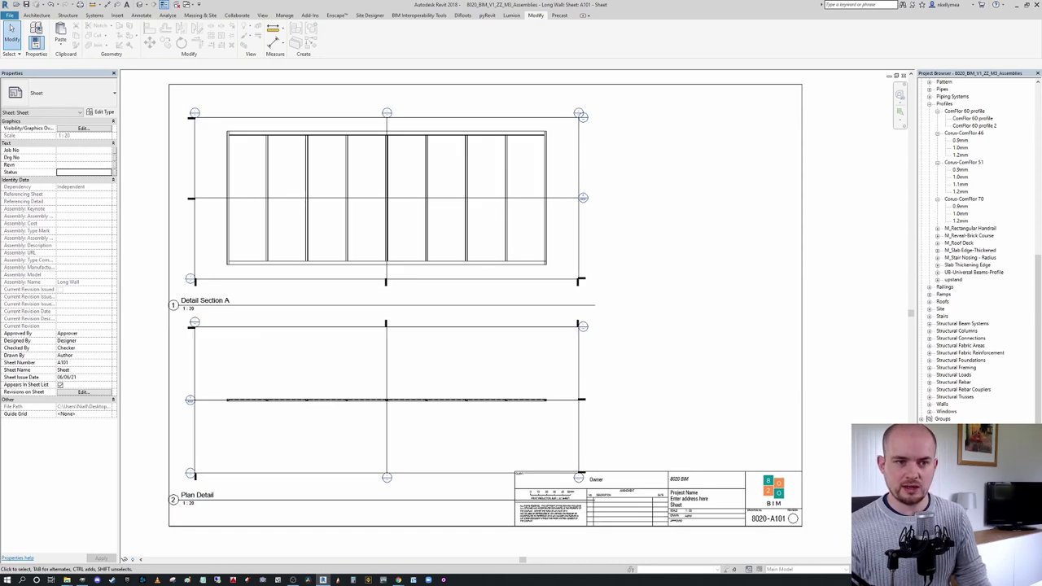
drag(965, 462, 724, 228)
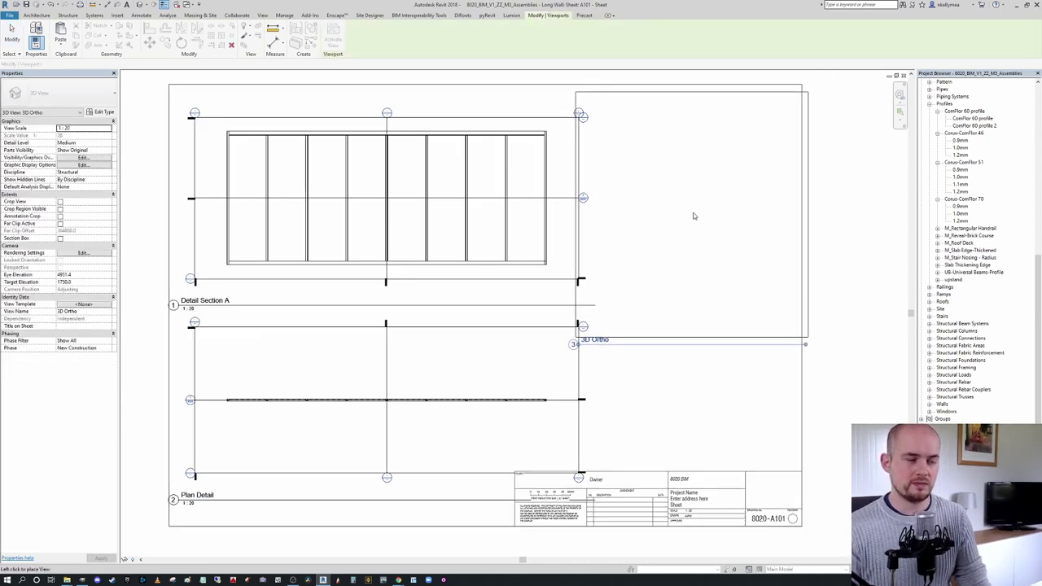
click(693, 215)
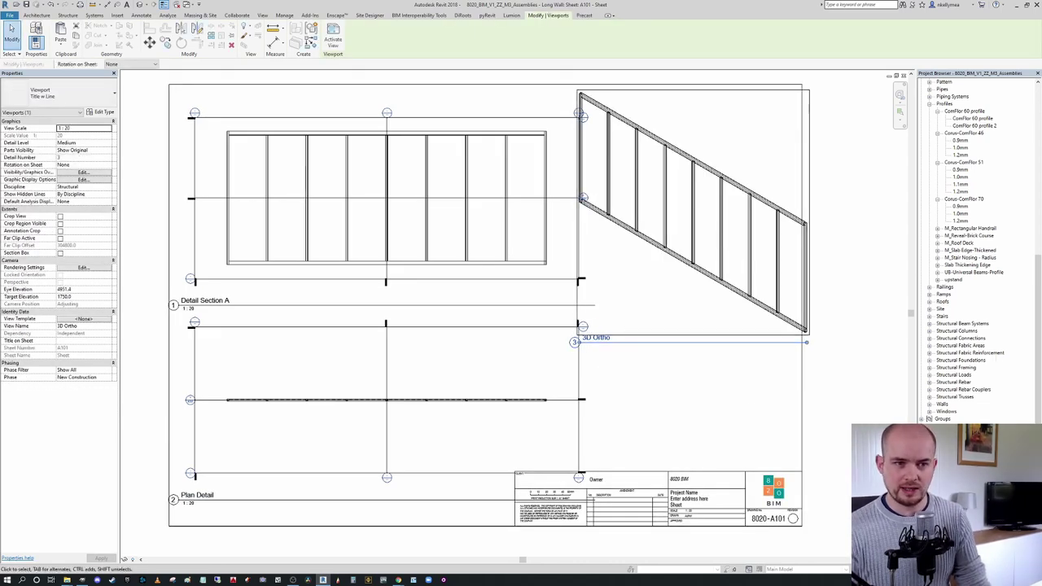
Step: Place the Structural Column Schedule and Structural Framing Schedule side by side below the 3D Ortho view
drag(964, 480, 667, 390)
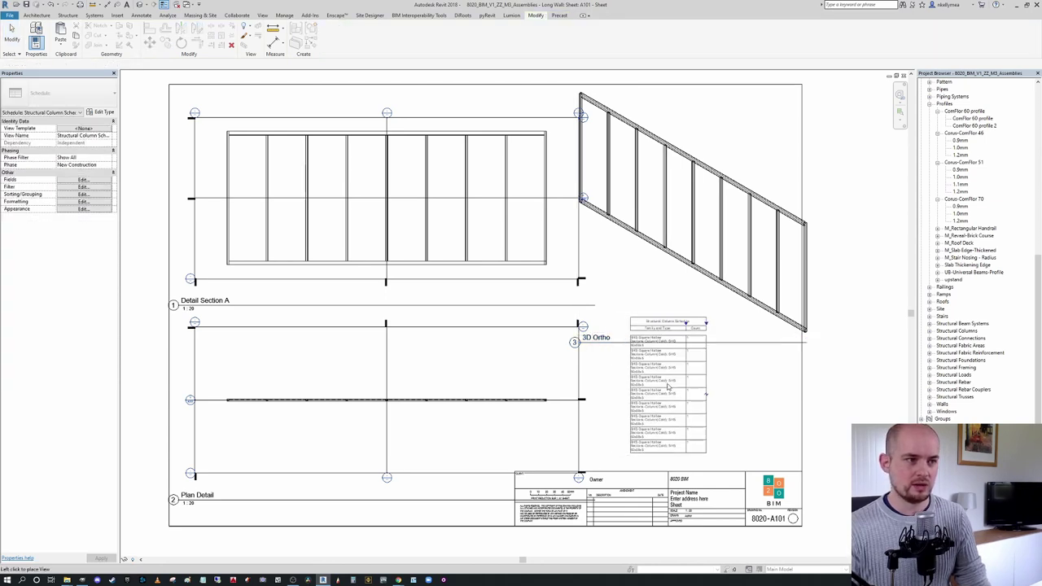
click(639, 403)
drag(964, 489, 710, 399)
click(701, 341)
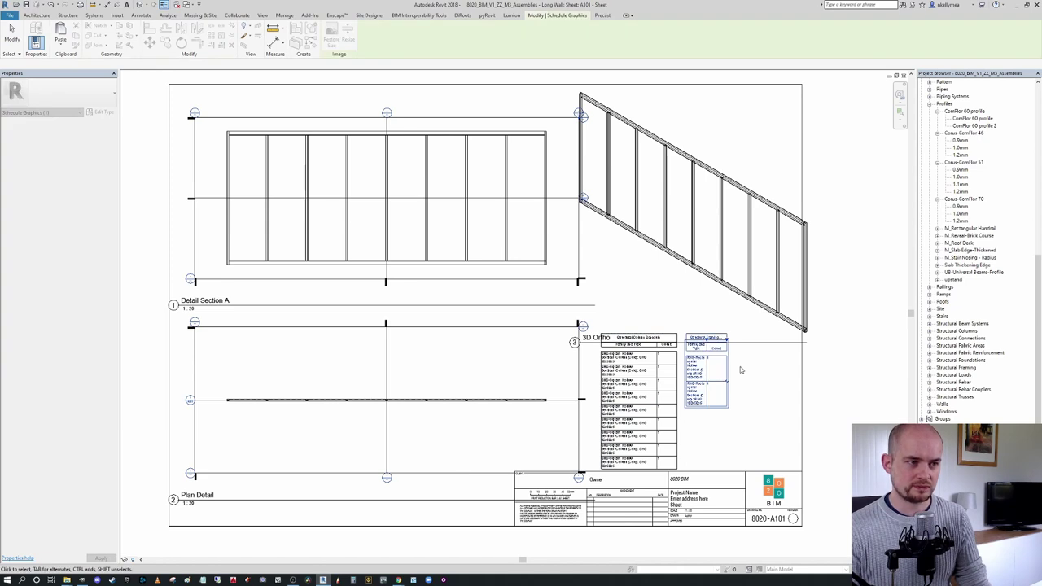
Step: Widen the Family and Type column of the Structural Framing Schedule on the sheet
scroll(700, 342, up, 3)
drag(686, 329, 717, 332)
scroll(777, 412, down, 4)
middle_drag(748, 385, 693, 382)
Step: Activate the 3D Ortho viewport, set its view scale to 1:25 and deactivate it again
double_click(651, 226)
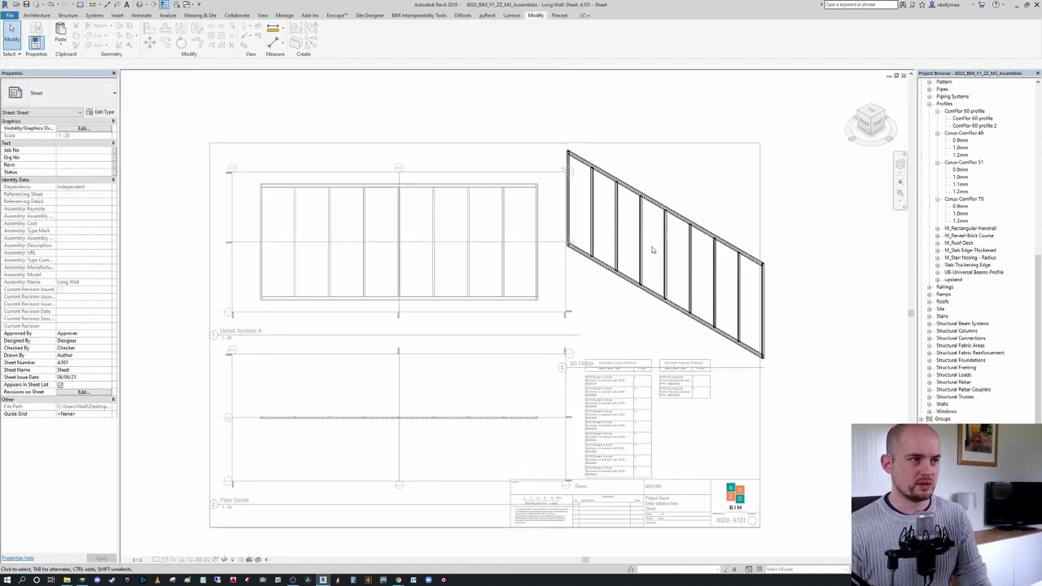
click(110, 130)
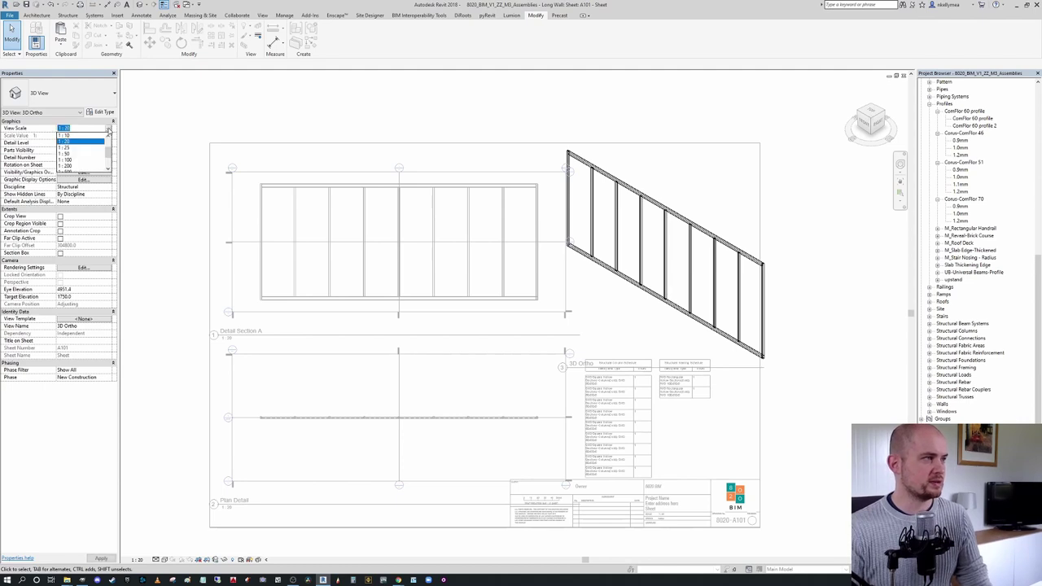
click(65, 150)
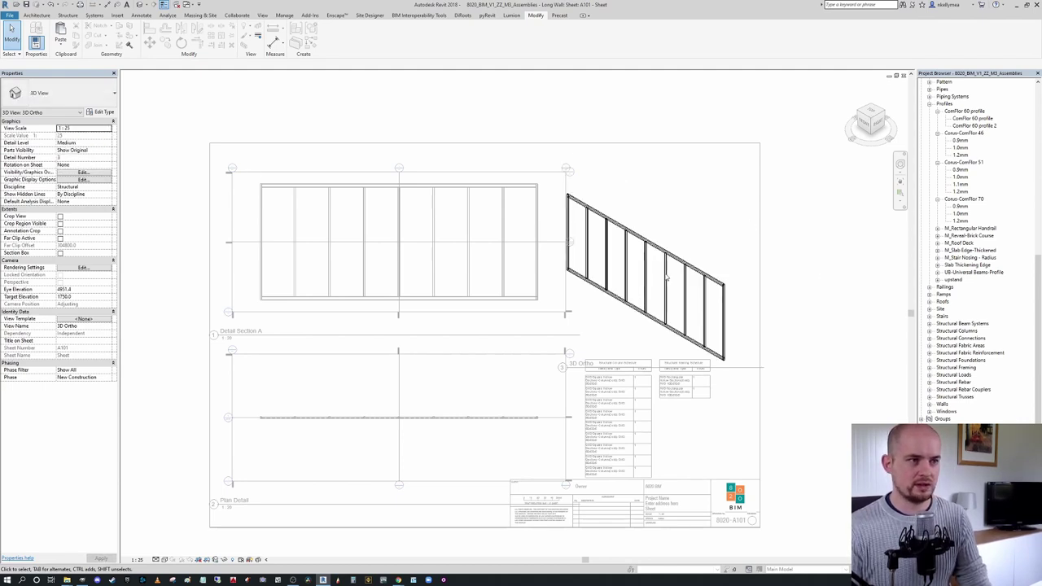
double_click(775, 280)
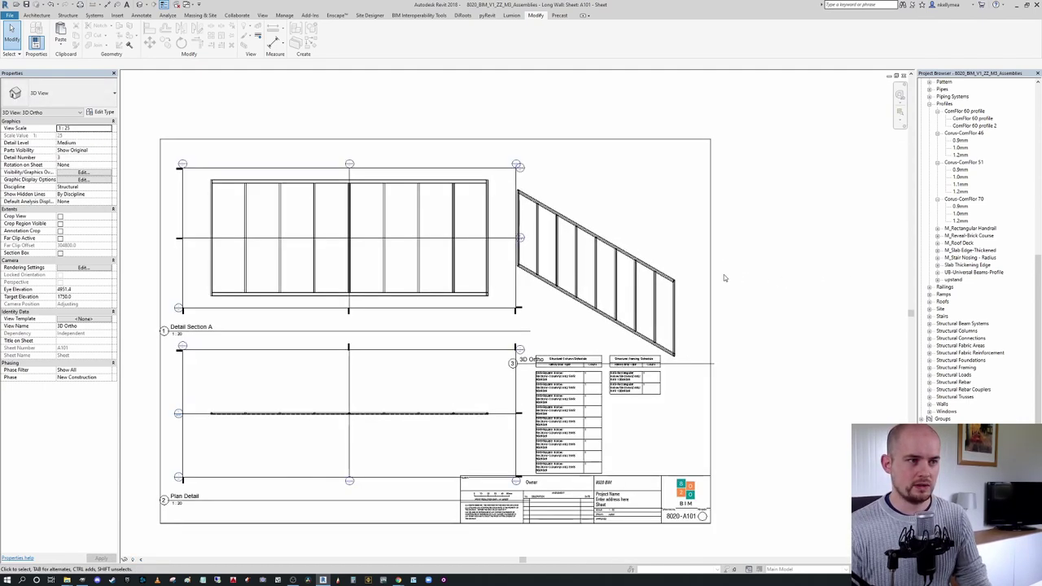
middle_drag(635, 259, 651, 250)
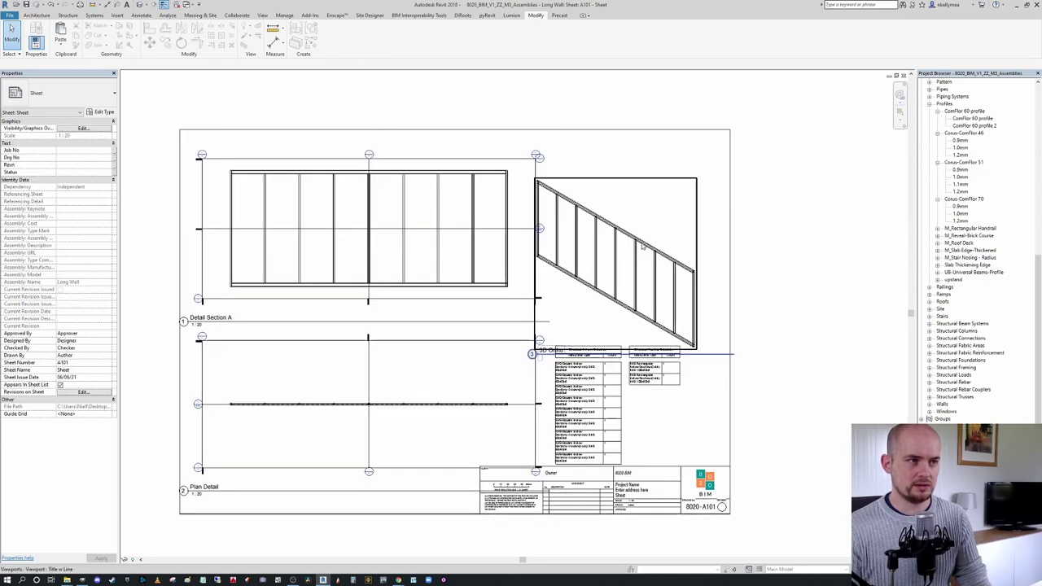
Step: Move the 3D Ortho viewport up and to the right inside the sheet border, and shorten its title line
click(622, 254)
drag(622, 254, 646, 235)
click(811, 250)
click(636, 288)
drag(758, 335, 597, 334)
Step: Move the Detail Section A viewport slightly up, and shift the Plan Detail viewport up to clear the title block
click(338, 286)
drag(338, 285, 338, 265)
click(473, 387)
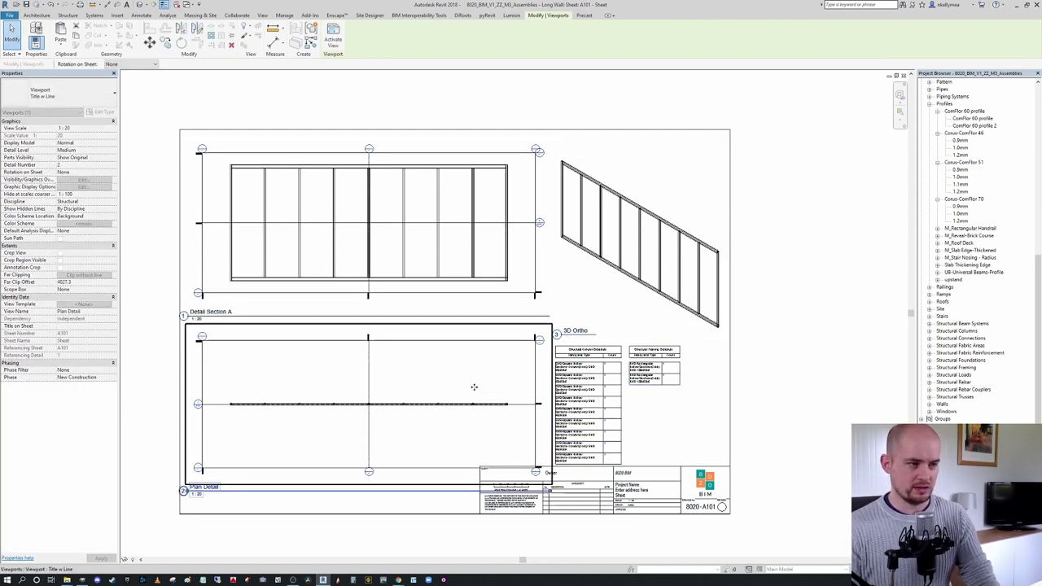
key(Up)
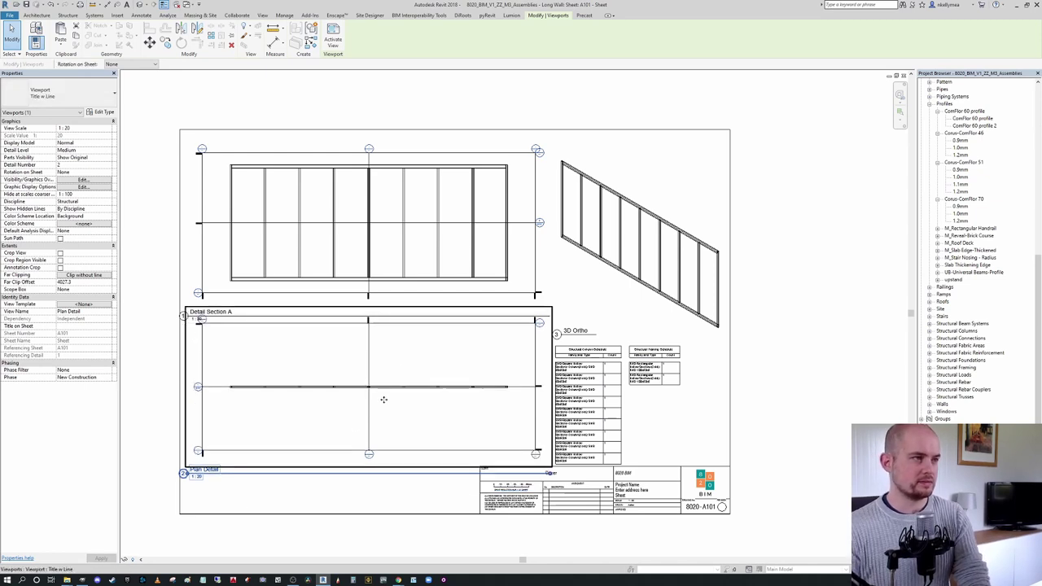
Step: Tag the Long Wall assembly in the activated Detail Section A viewport, loading Anno_Tag_Assembly from the Tags folder under Annotations
double_click(279, 234)
scroll(263, 106, up, 2)
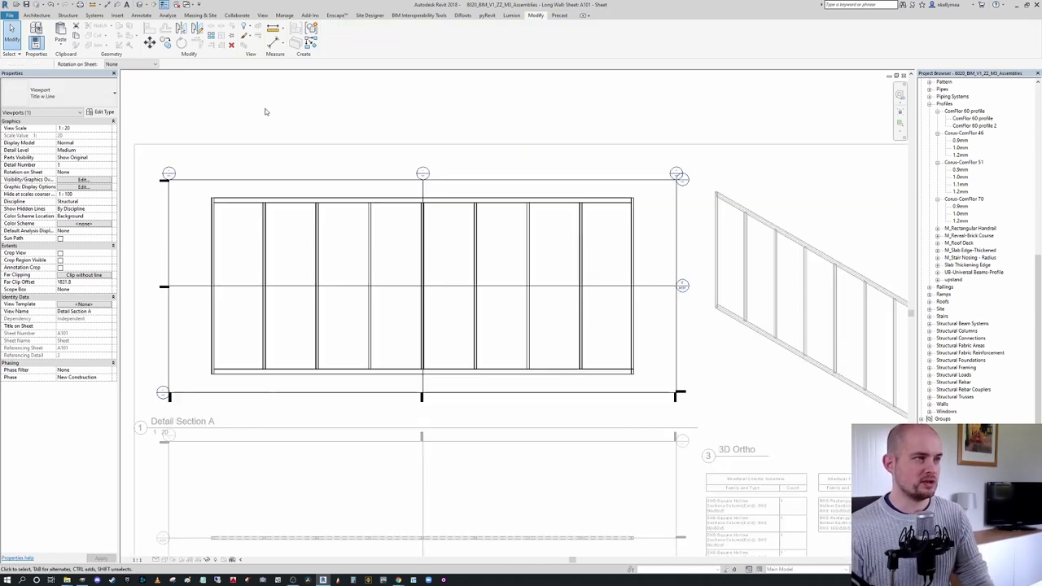
middle_drag(263, 107, 310, 115)
key(t)
key(g)
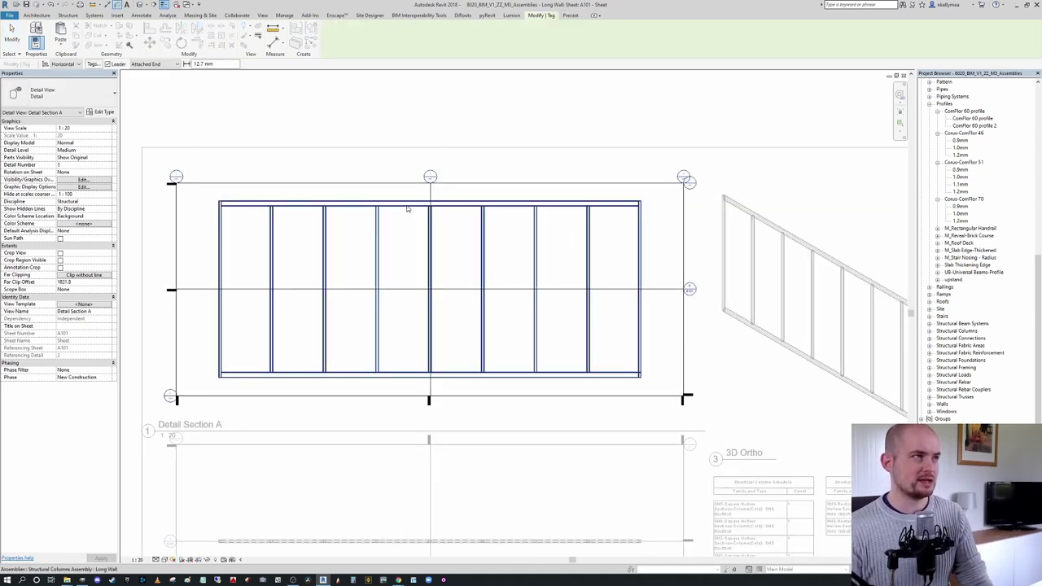
click(408, 208)
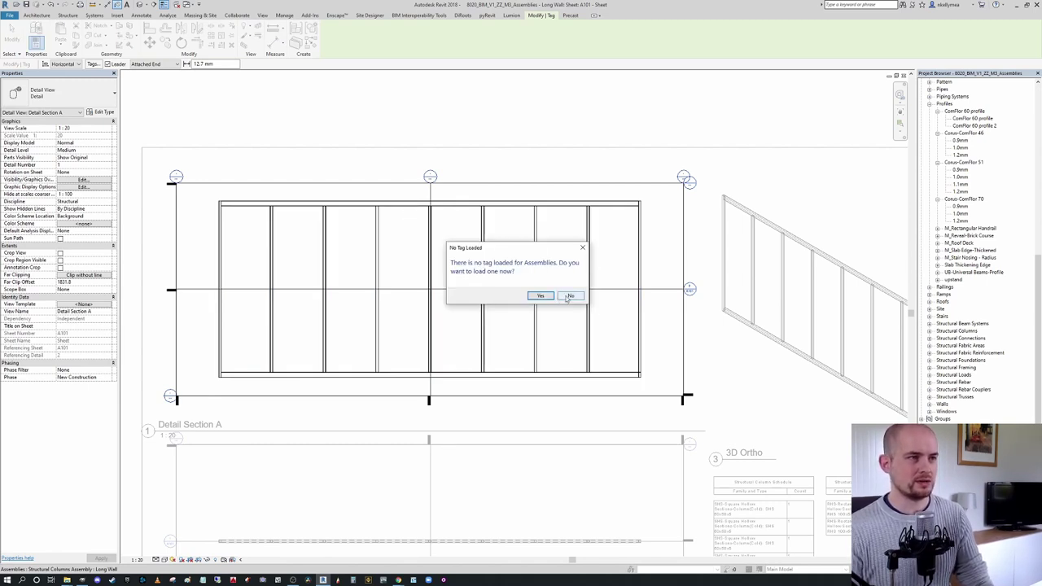
click(540, 296)
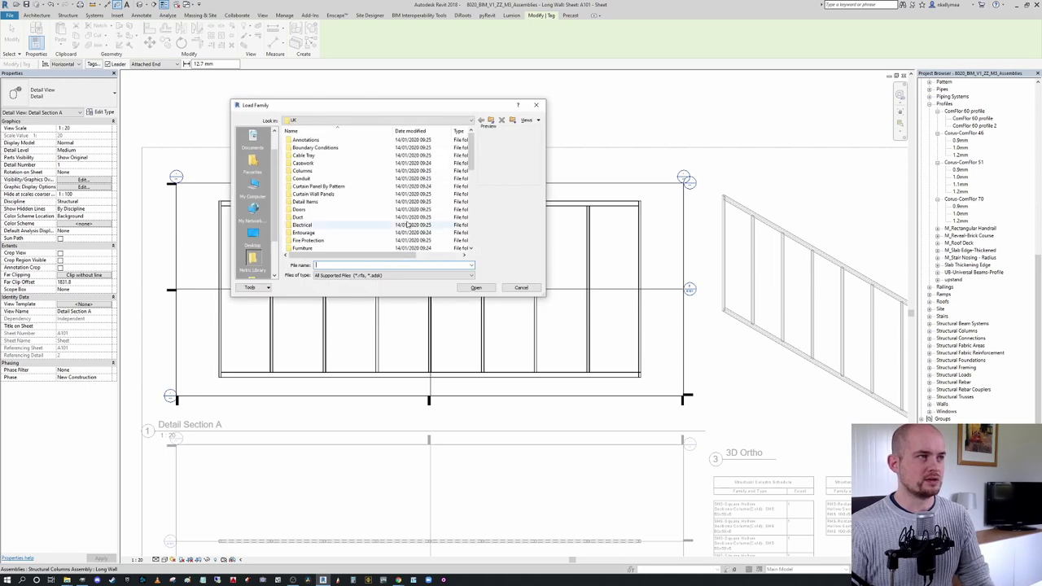
double_click(312, 141)
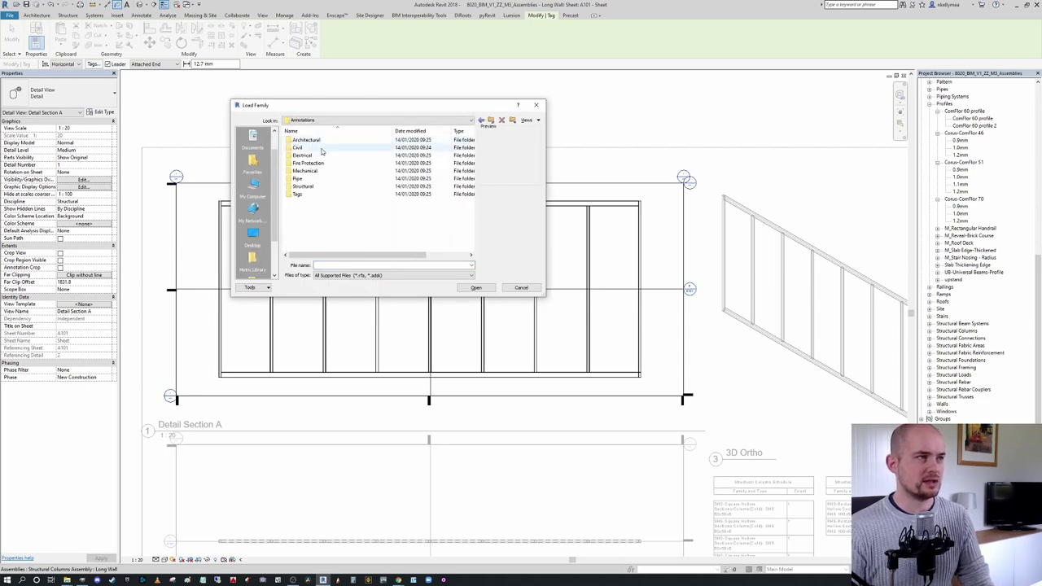
double_click(298, 194)
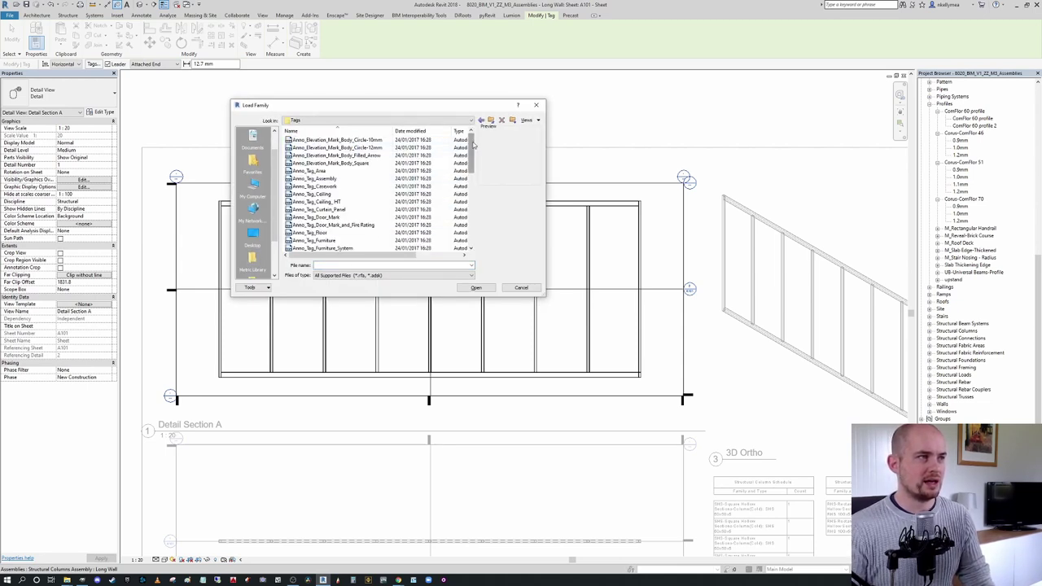
click(344, 178)
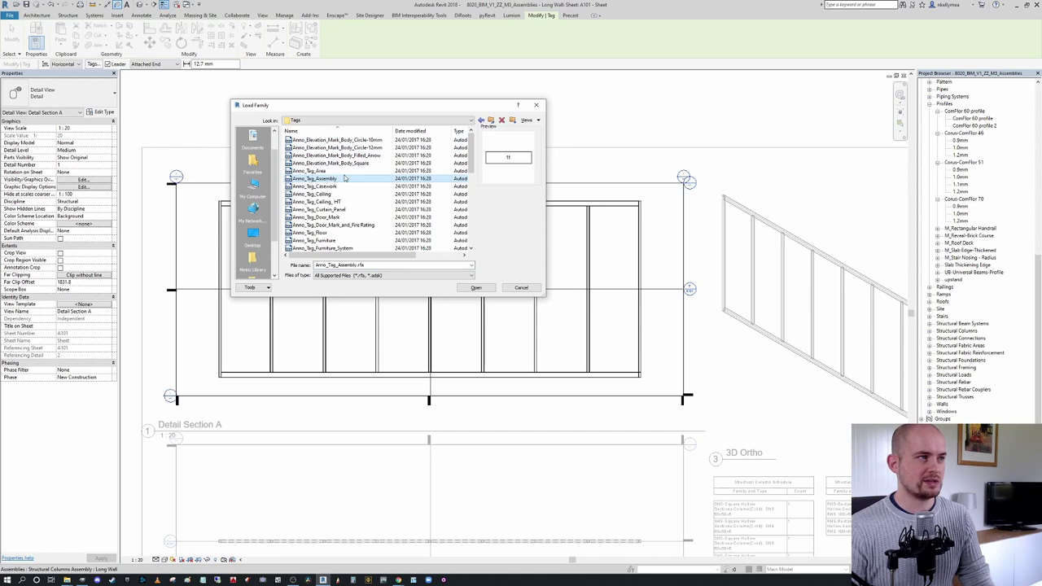
click(476, 289)
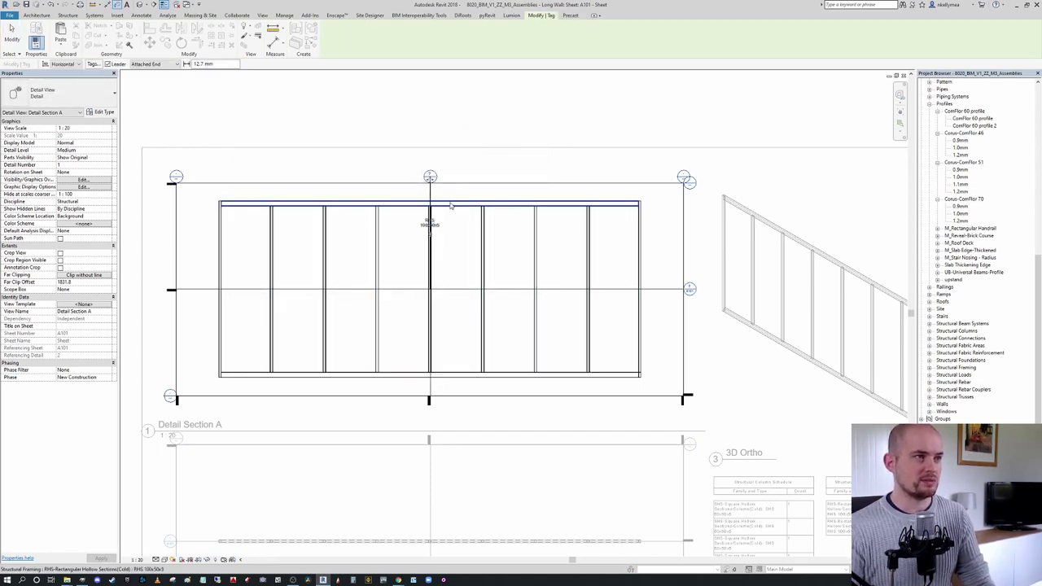
Step: Turn off the leader line of the new assembly tag above the wall frame
scroll(431, 183, up, 2)
scroll(431, 184, up, 1)
key(Escape)
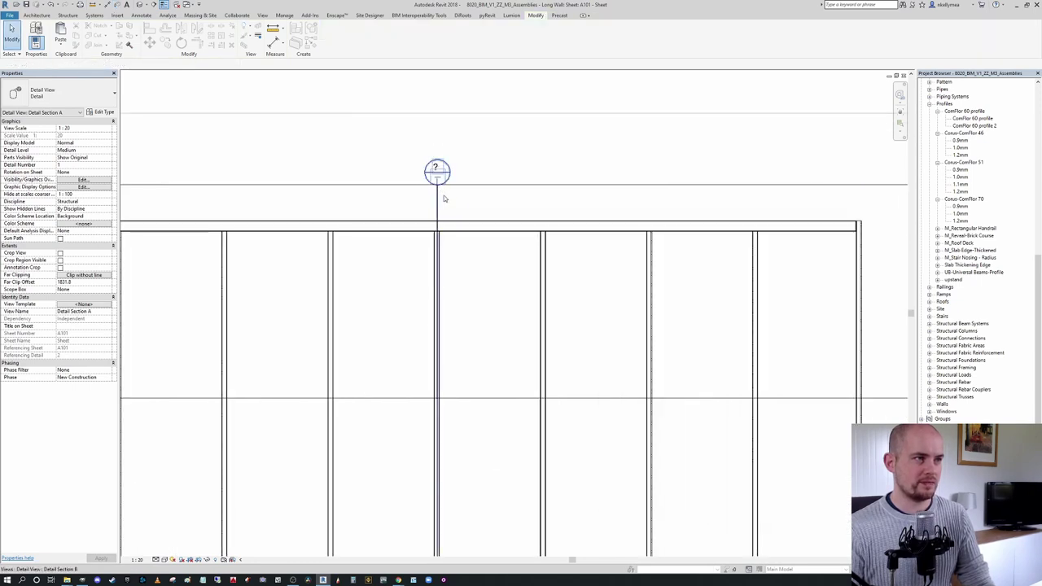
click(439, 191)
key(Escape)
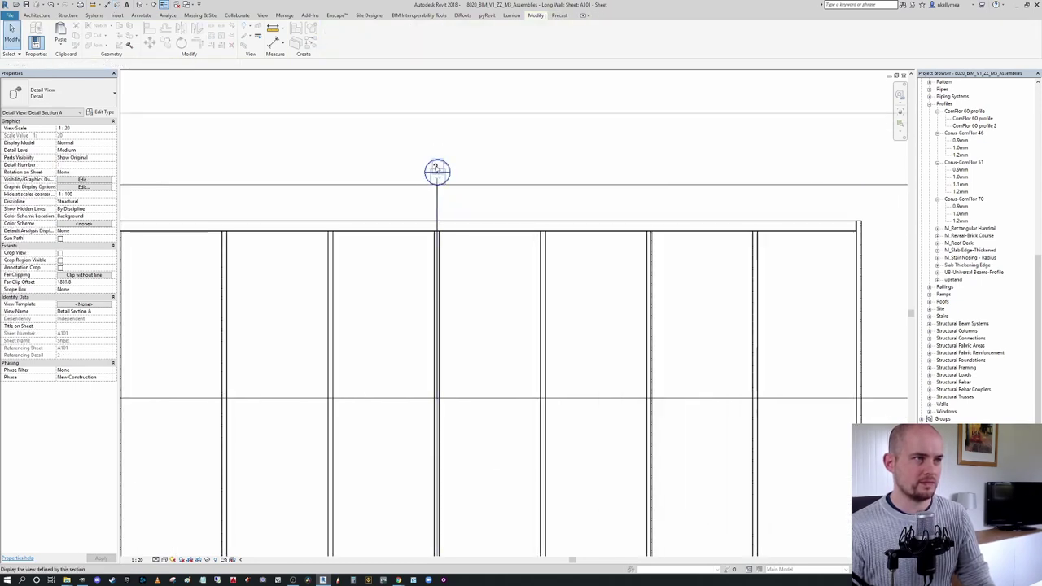
click(437, 171)
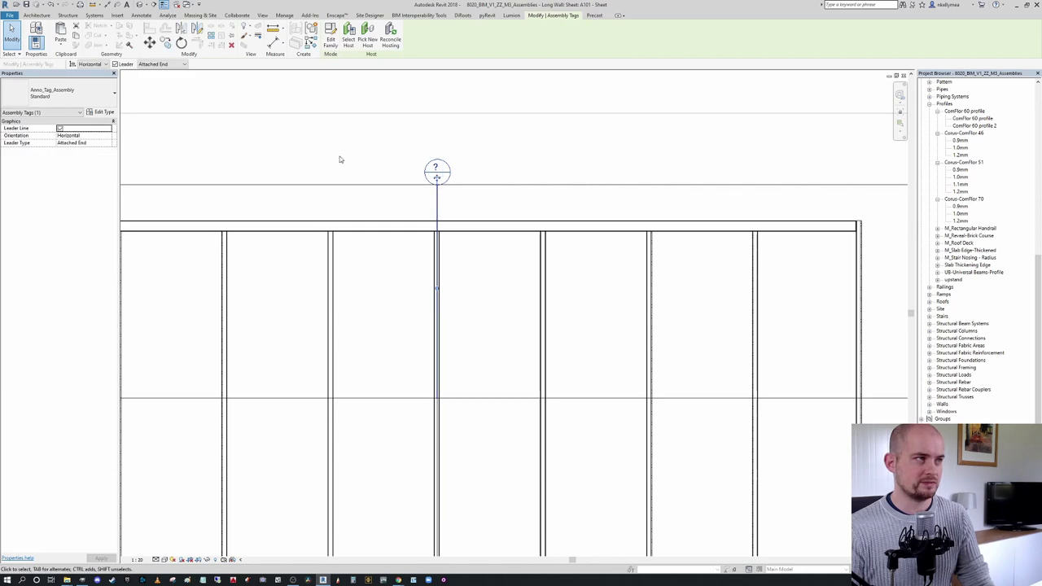
click(151, 79)
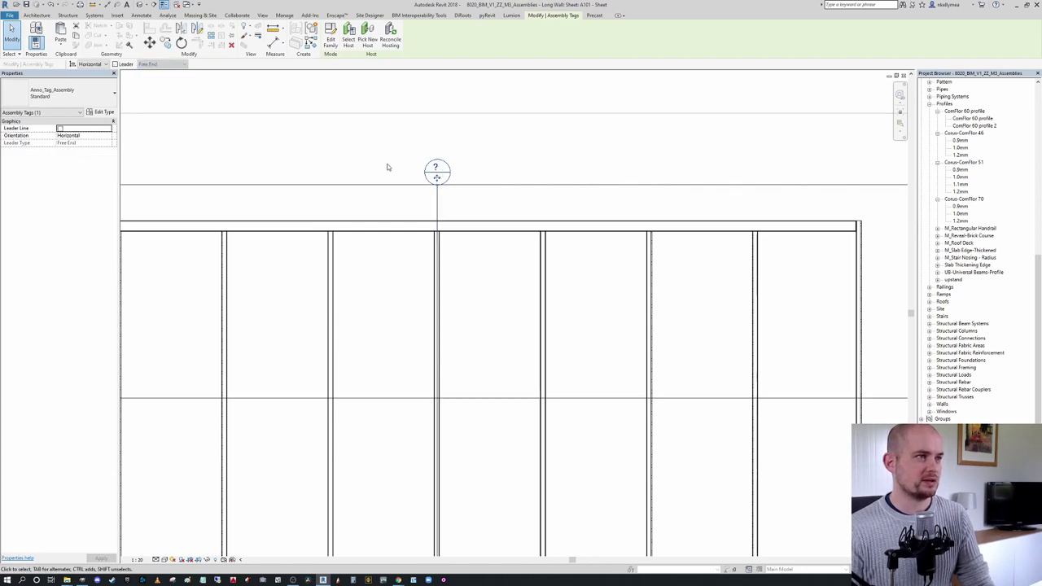
key(Escape)
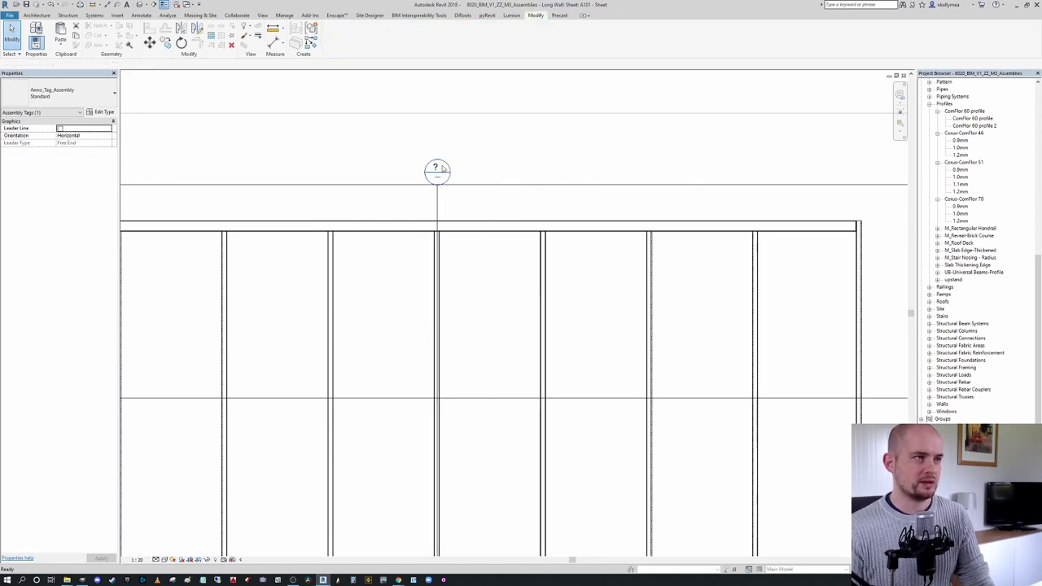
Step: Move the assembly tag to the right of the central section marker, just above the top beam of the wall frame
click(436, 169)
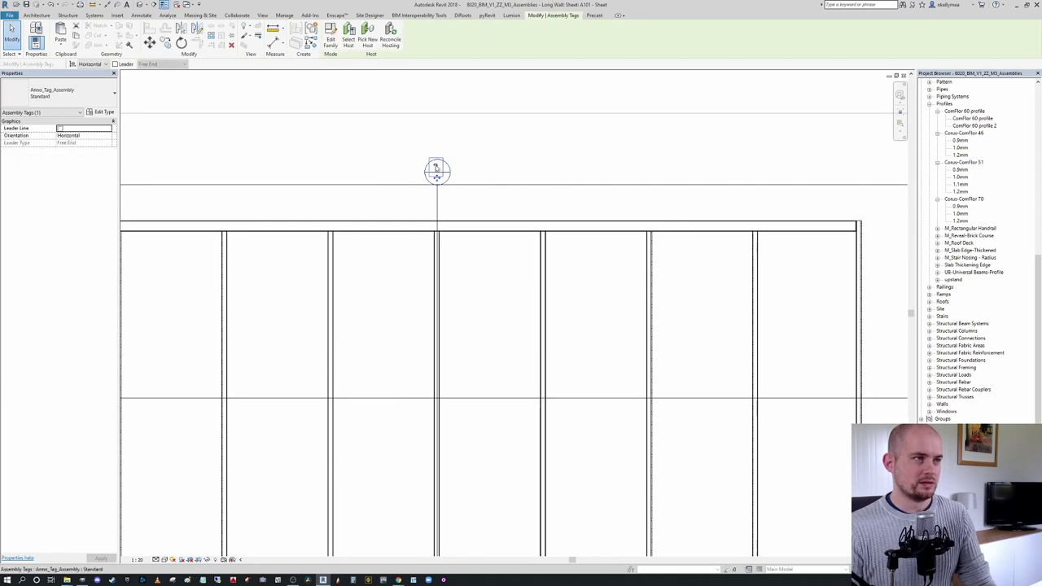
key(Escape)
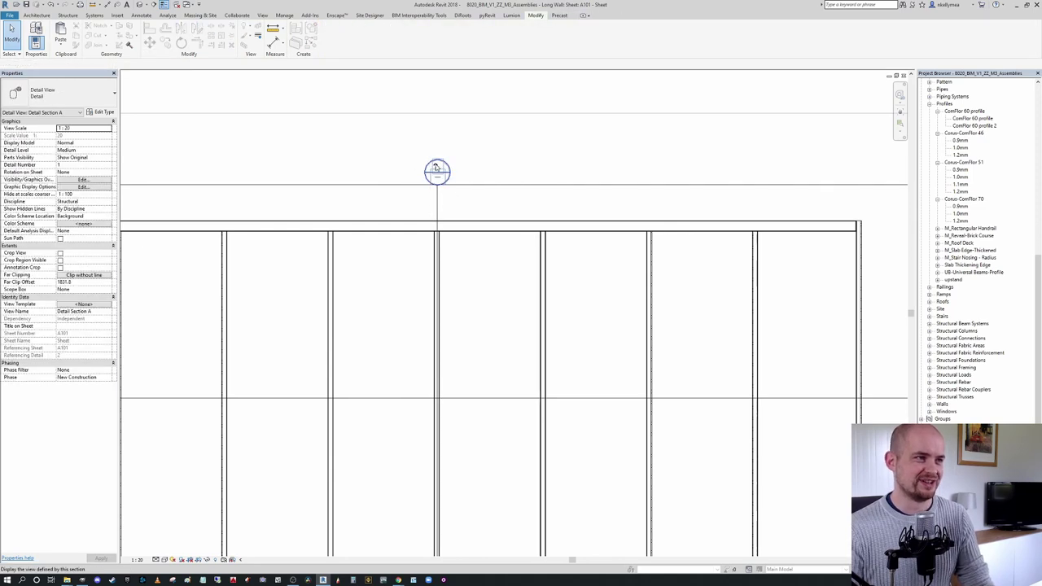
click(436, 168)
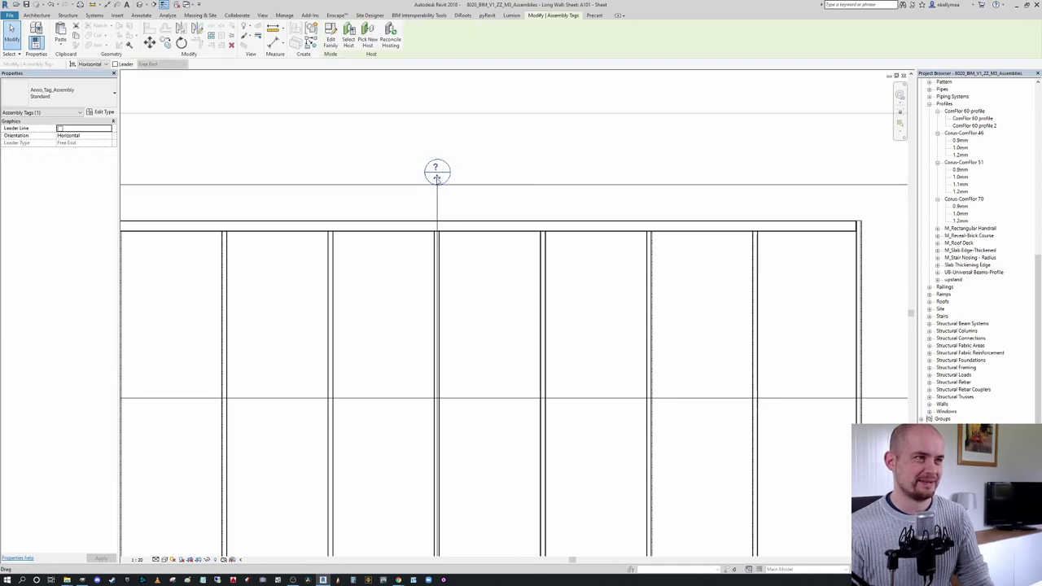
drag(437, 180, 513, 207)
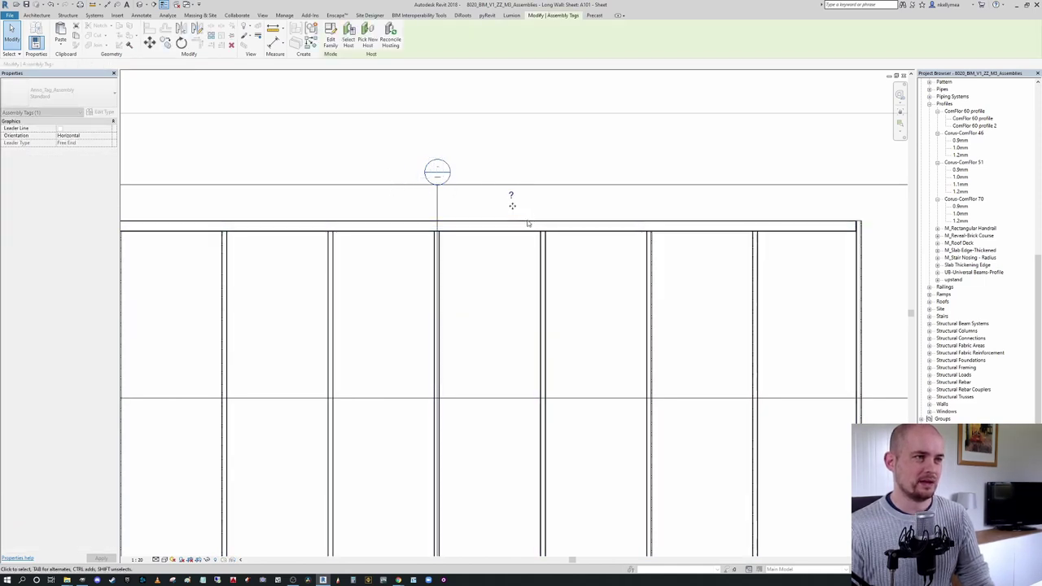
key(Escape)
scroll(531, 219, up, 3)
scroll(521, 232, down, 2)
scroll(511, 203, up, 1)
click(508, 200)
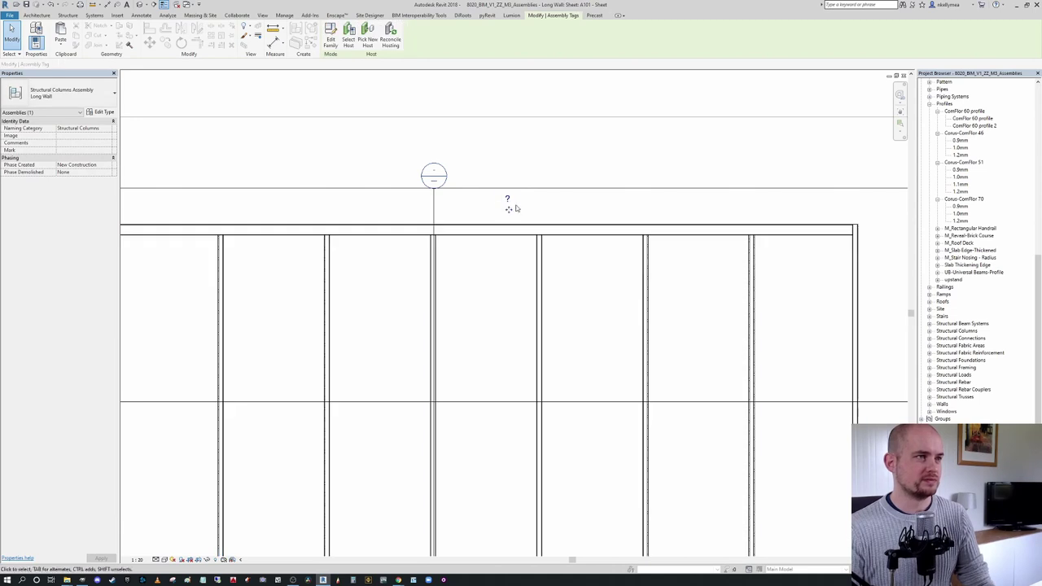
click(508, 206)
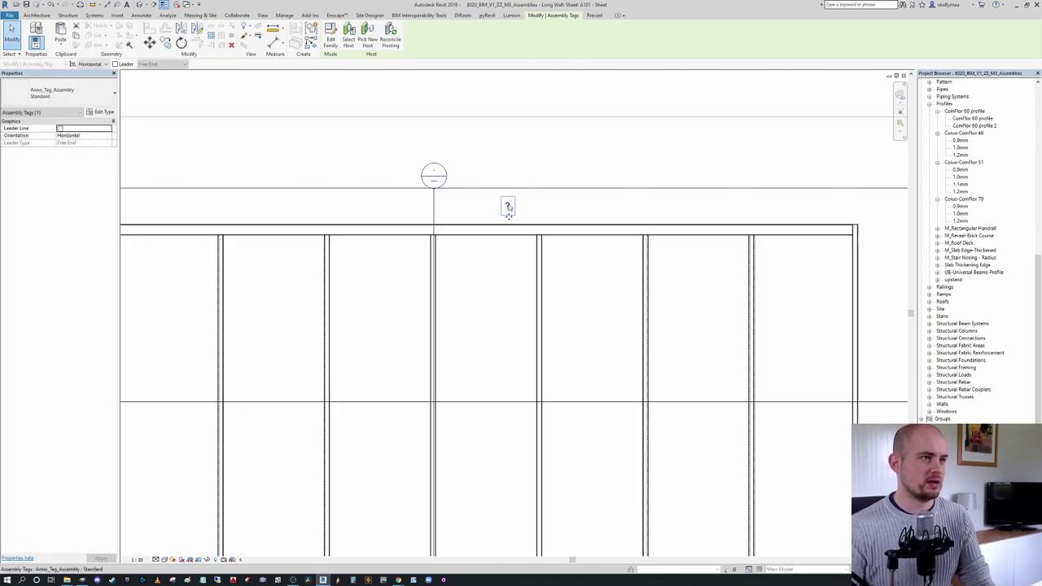
Step: Check the type properties of the Long Wall assembly for identity data, and leave them unedited
click(447, 274)
click(481, 228)
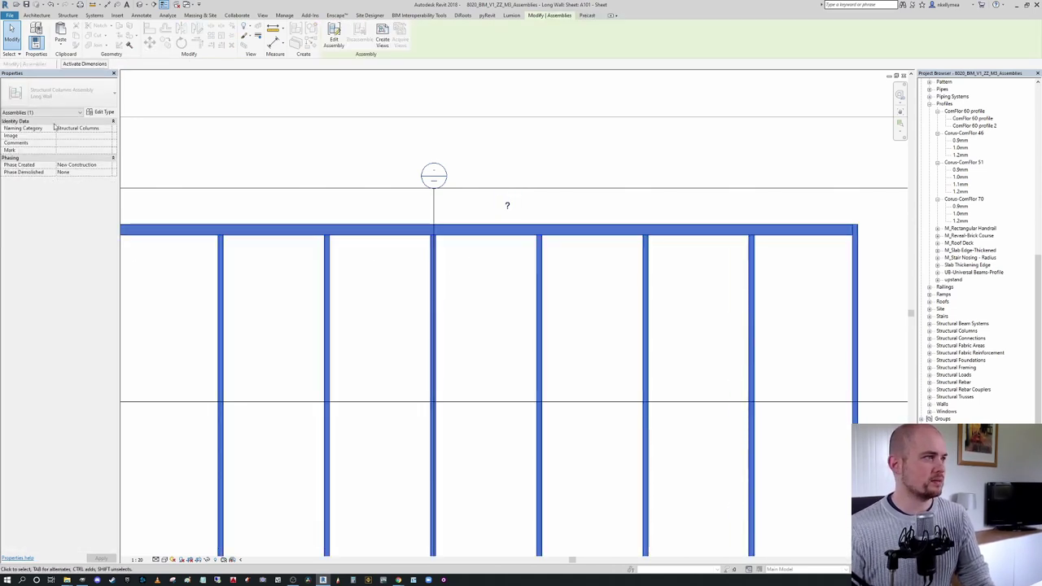
click(103, 112)
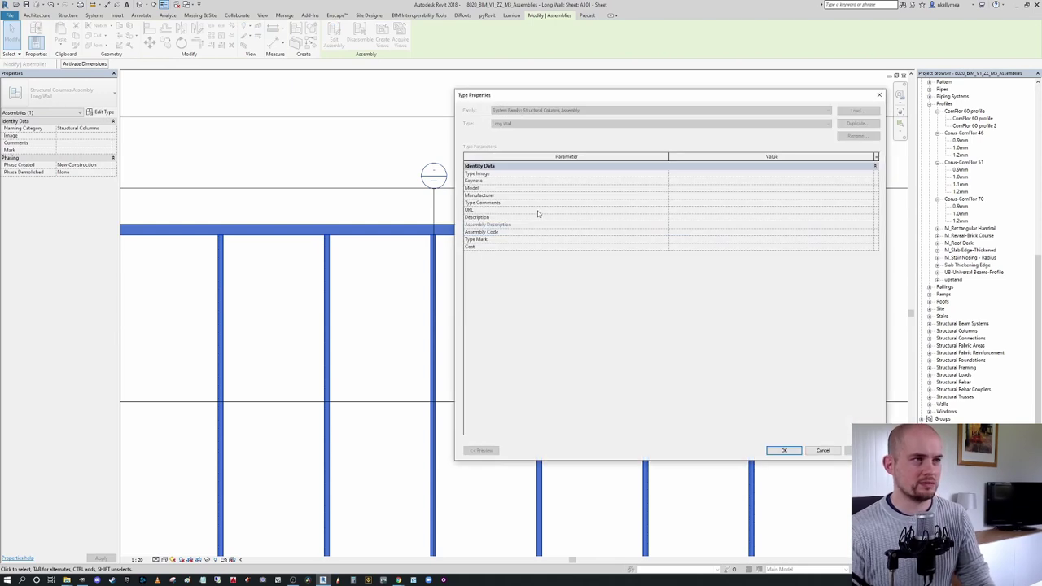
click(879, 97)
Step: Tag the top and bottom RHS 100x50x5 beams by category with leaders in Detail Section A
scroll(475, 241, down, 5)
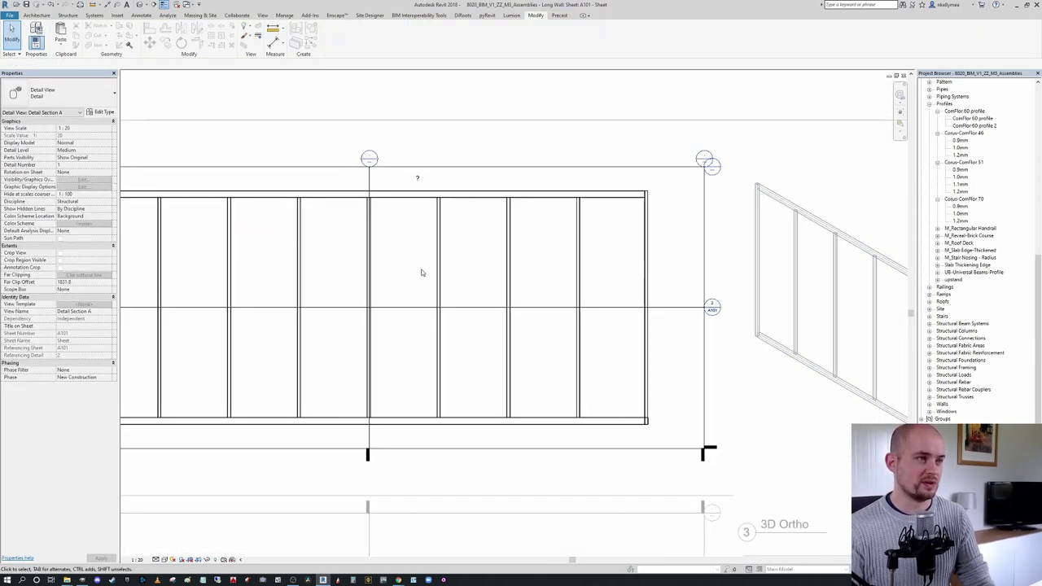
scroll(475, 242, up, 3)
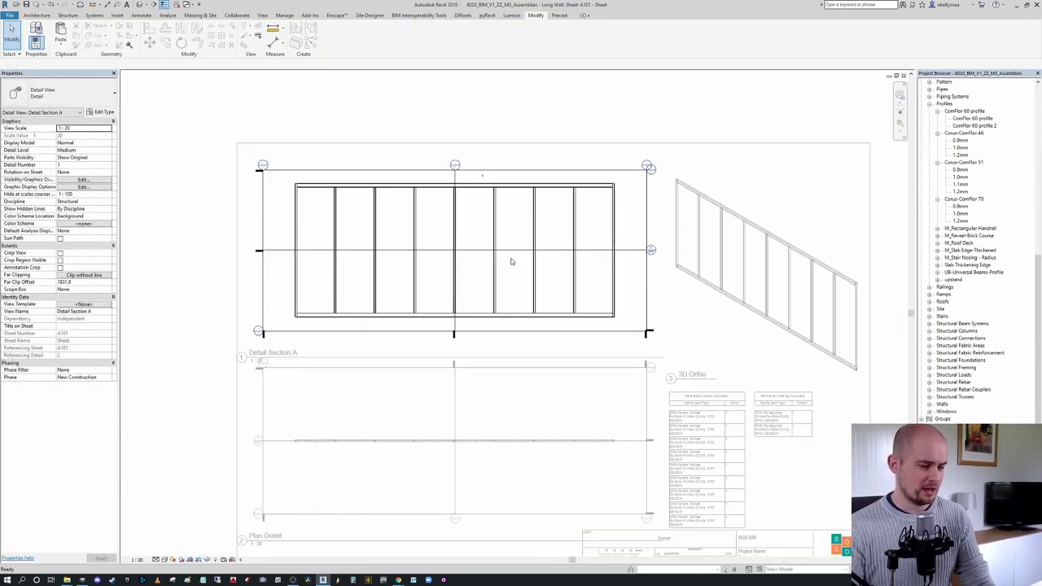
key(t)
key(g)
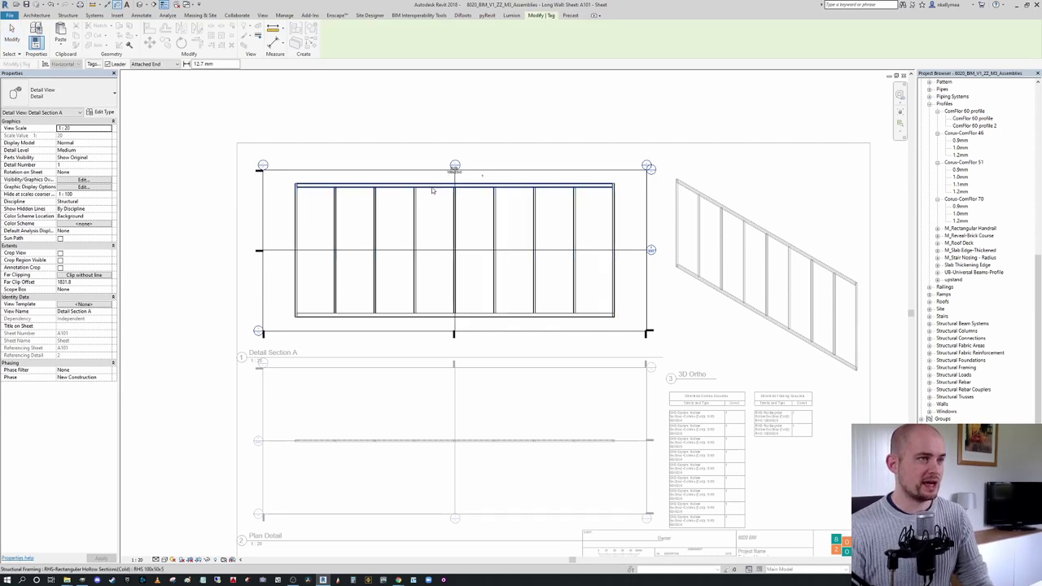
scroll(432, 190, up, 2)
click(435, 186)
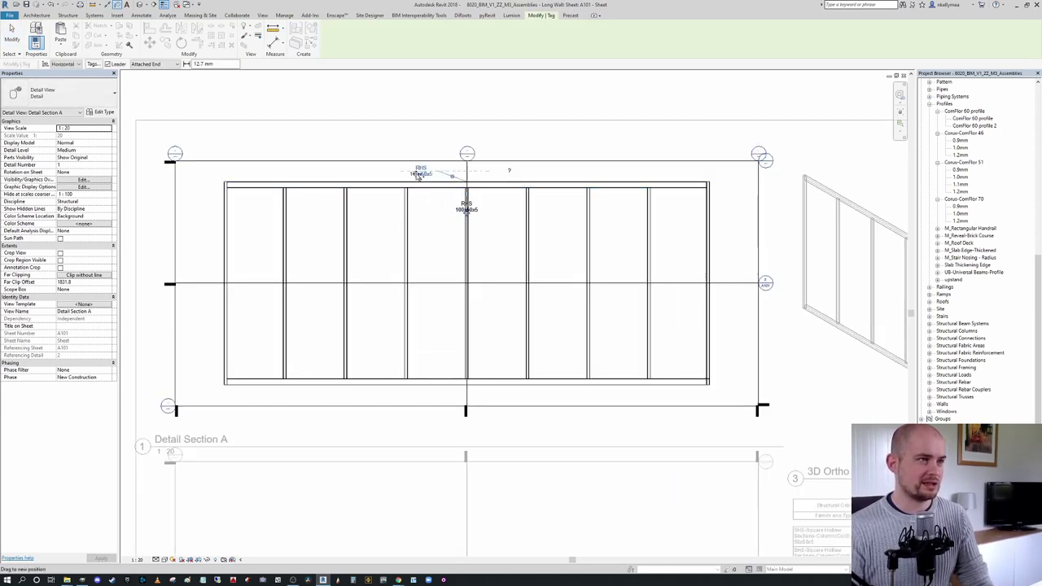
drag(415, 175, 409, 166)
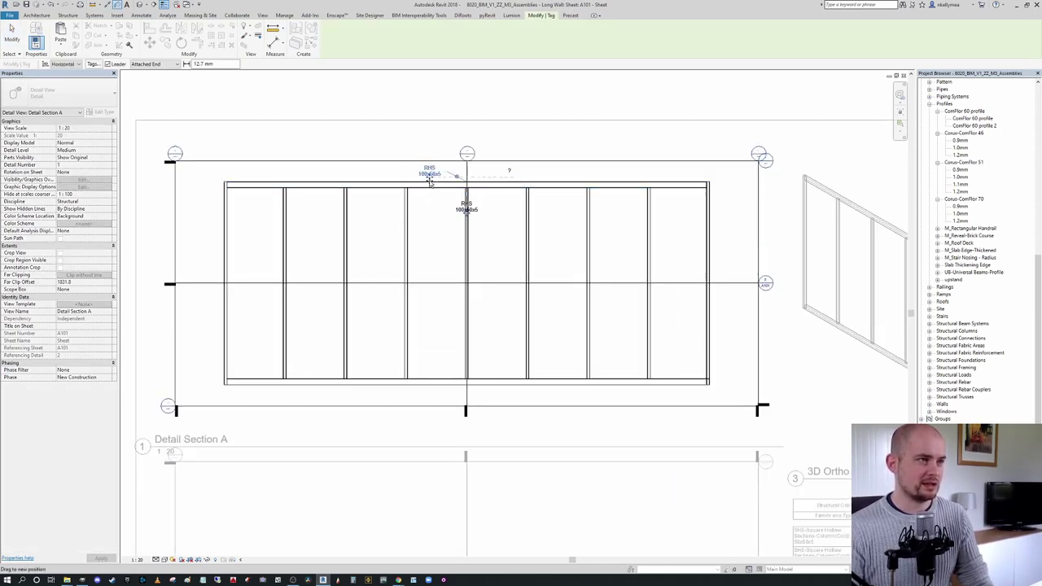
click(443, 382)
drag(459, 403, 432, 374)
key(Escape)
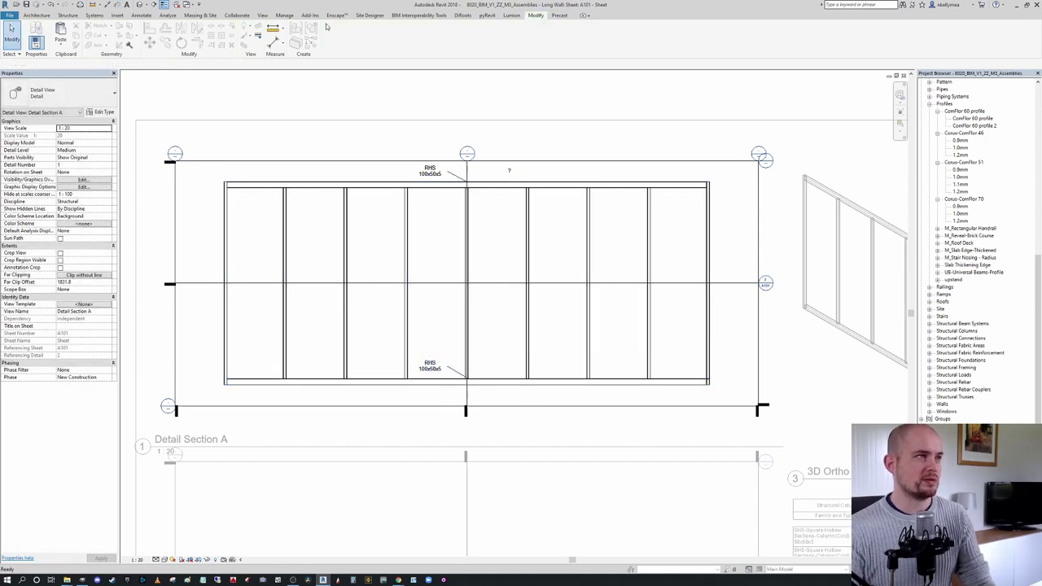
Step: Use Tag All to tag the untagged structural columns in Detail Section A with horizontal orientation and no leaders
click(141, 16)
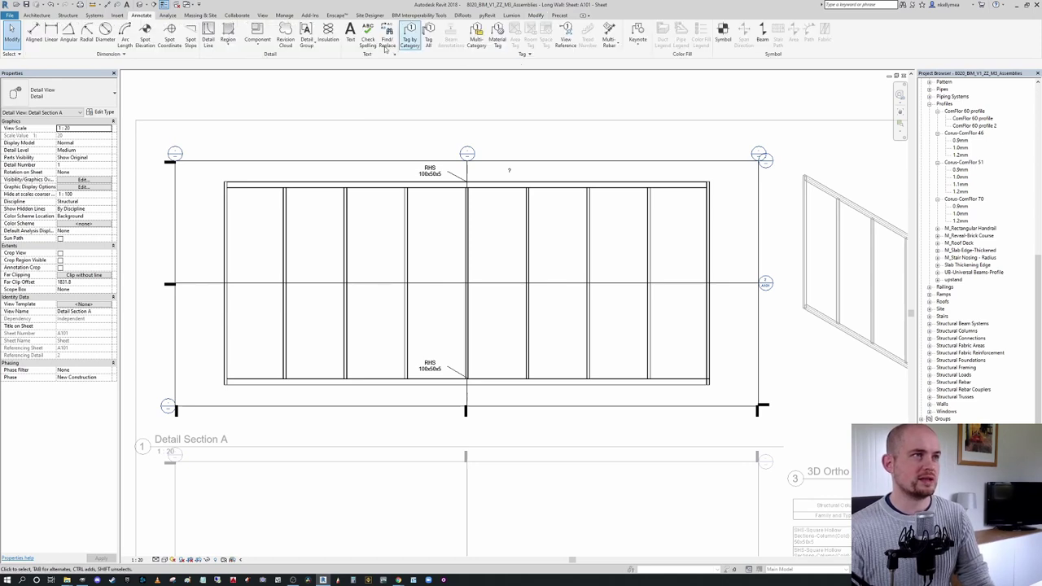
click(426, 40)
scroll(504, 194, down, 3)
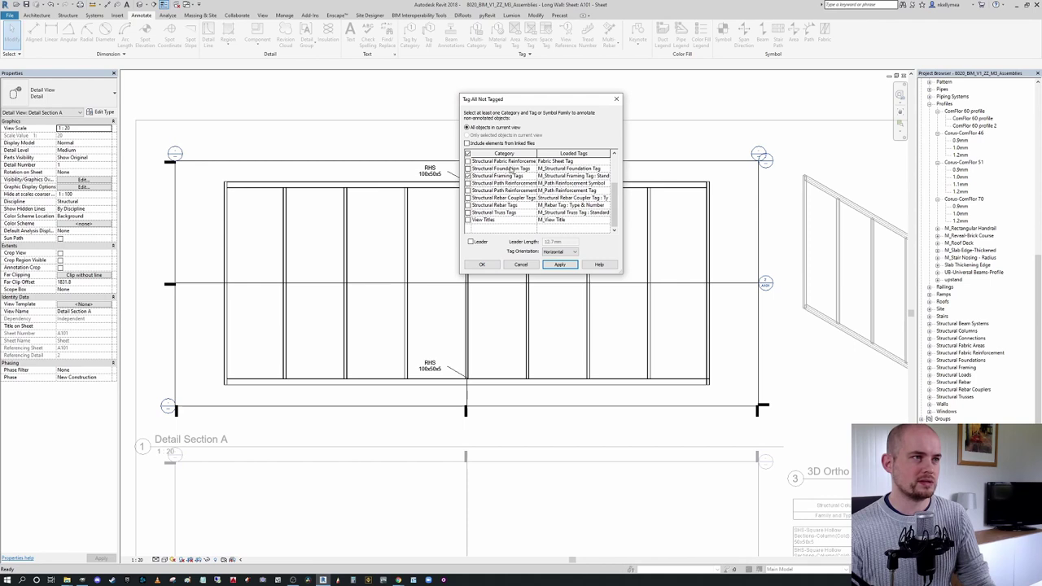
scroll(613, 198, up, 1)
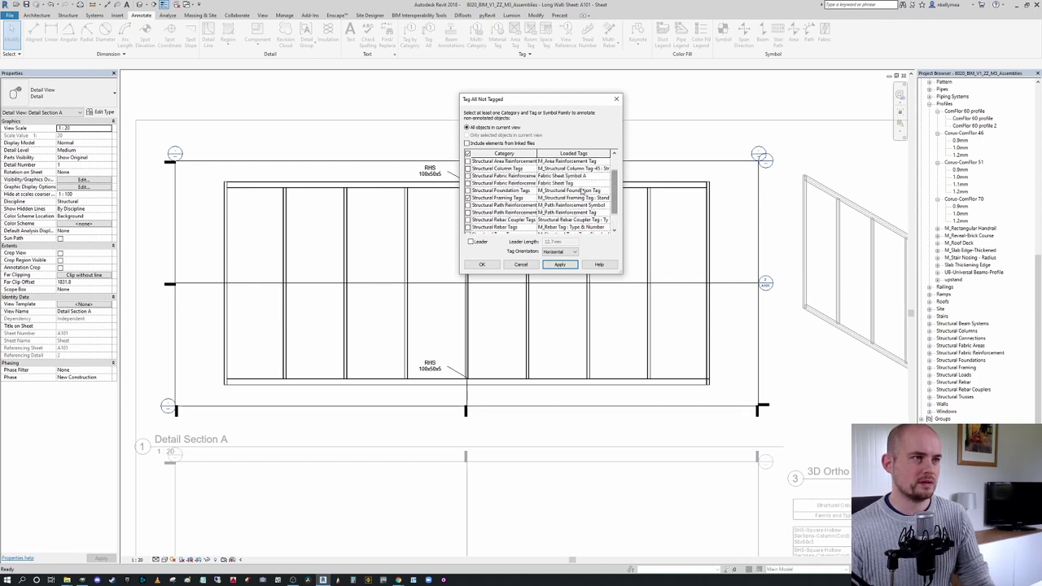
click(481, 265)
key(Escape)
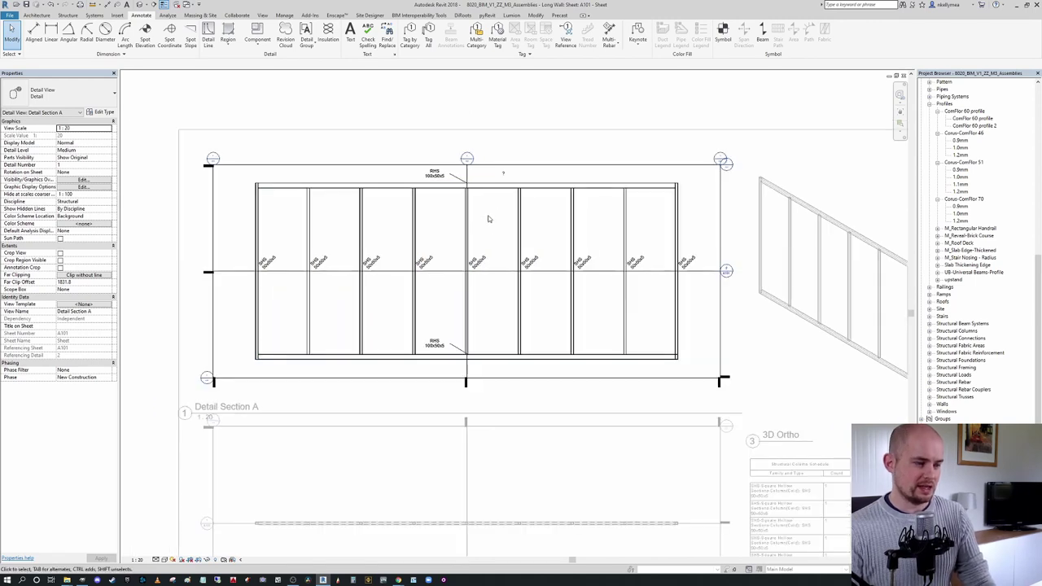
key(d)
key(i)
scroll(256, 195, up, 2)
scroll(244, 199, up, 1)
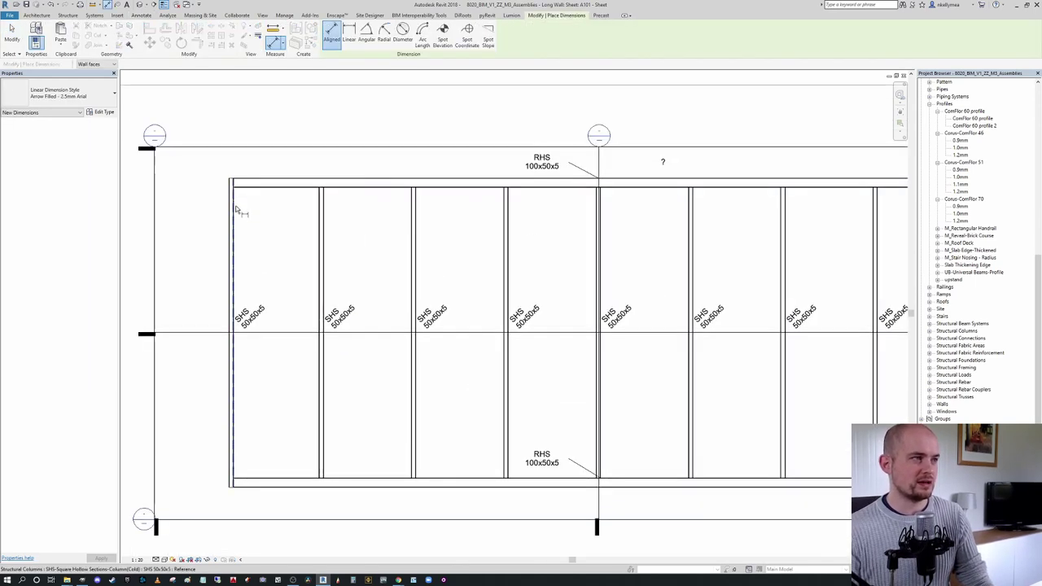
scroll(248, 187, down, 3)
scroll(269, 163, up, 1)
key(Escape)
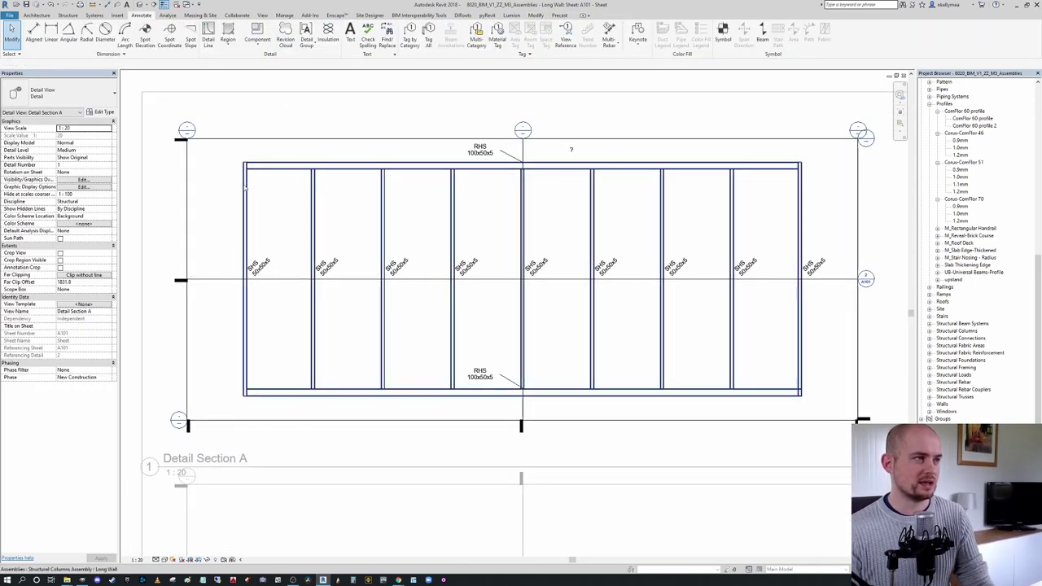
Step: Place a continuous aligned dimension string through the centres of all nine SHS posts, just below the top beam
key(d)
key(i)
scroll(254, 194, up, 1)
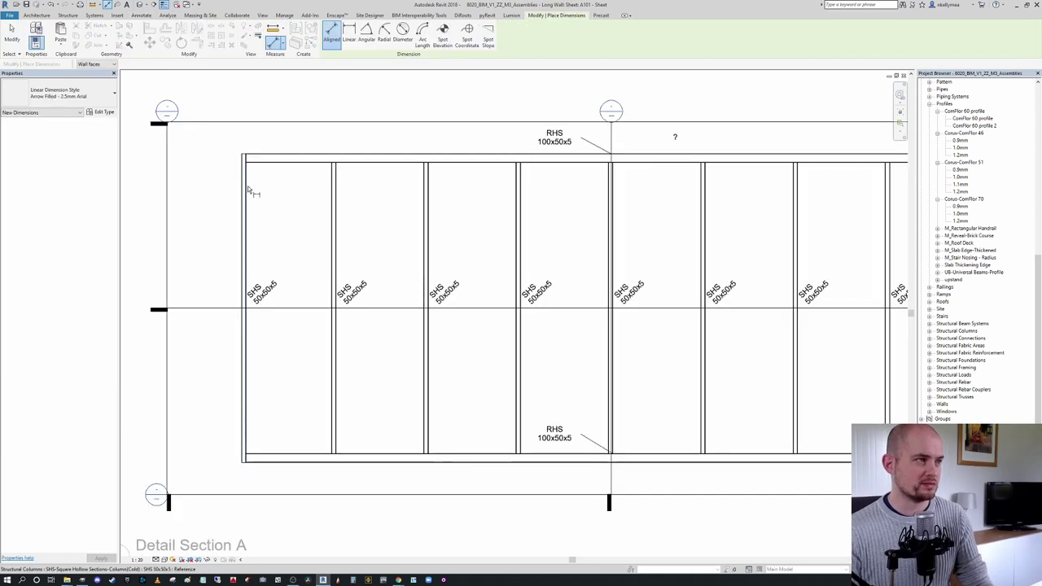
scroll(244, 192, up, 2)
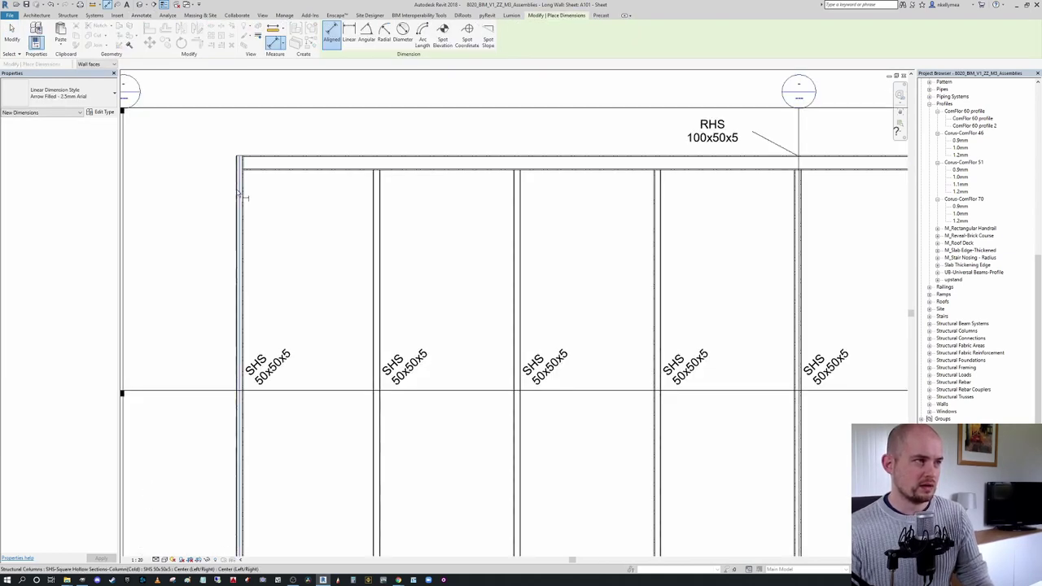
click(243, 194)
click(382, 225)
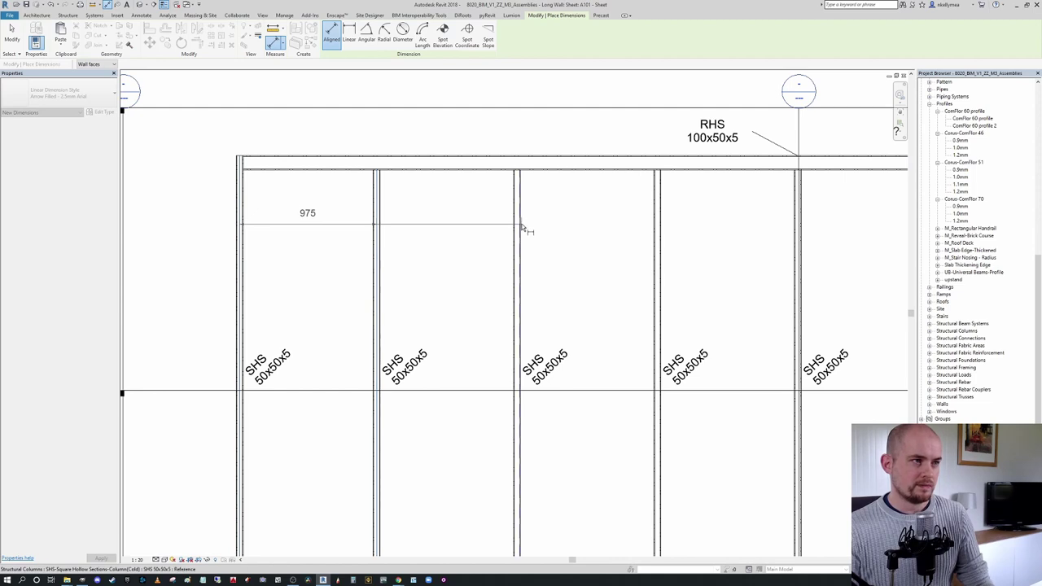
click(521, 231)
click(659, 232)
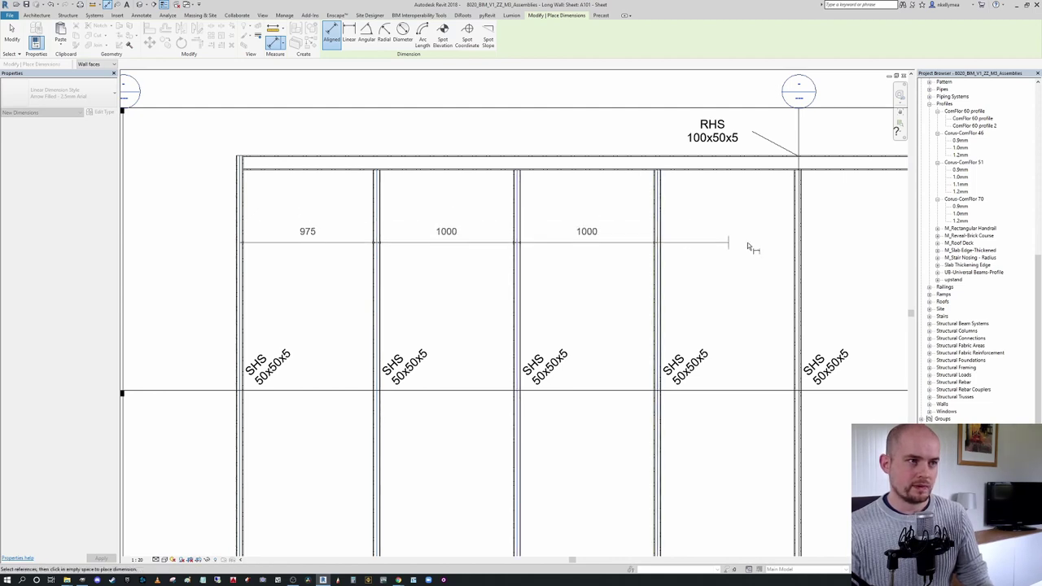
middle_drag(709, 242, 530, 198)
scroll(511, 211, up, 2)
click(511, 212)
scroll(562, 231, down, 2)
middle_drag(634, 215, 527, 220)
scroll(530, 220, up, 1)
click(587, 217)
scroll(603, 219, down, 3)
scroll(623, 217, up, 2)
click(576, 228)
click(717, 231)
click(856, 232)
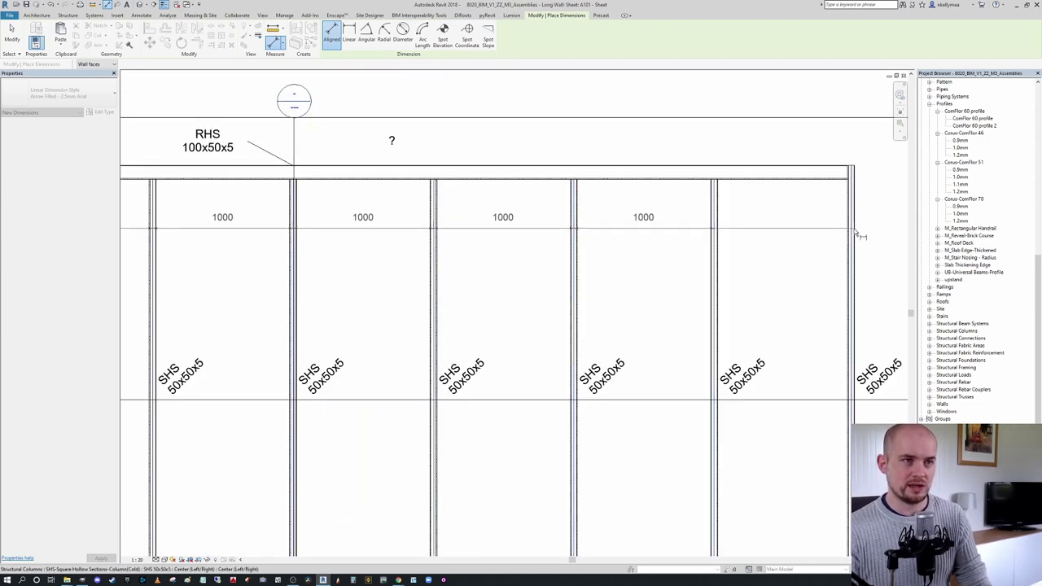
scroll(774, 237, down, 3)
click(774, 234)
Step: Dimension the wall frame's height between the top and bottom beams, placing the dimension to the right of the frame
click(792, 200)
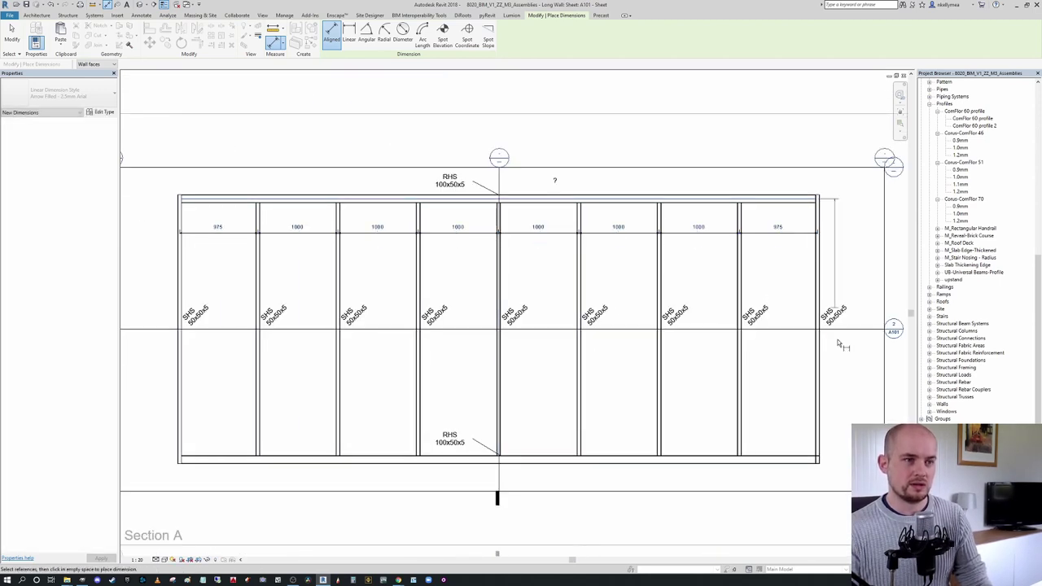
click(788, 460)
click(849, 399)
scroll(850, 386, down, 3)
key(Escape)
Step: Deactivate the Detail Section A viewport and shorten its title line to just past the title text
mouse_move(717, 313)
middle_down()
mouse_move(605, 281)
mouse_move(509, 234)
middle_up()
scroll(605, 282, up, 1)
scroll(526, 235, down, 1)
double_click(702, 254)
scroll(699, 252, down, 1)
middle_drag(698, 249, 659, 201)
scroll(570, 381, down, 3)
click(421, 434)
scroll(370, 310, up, 2)
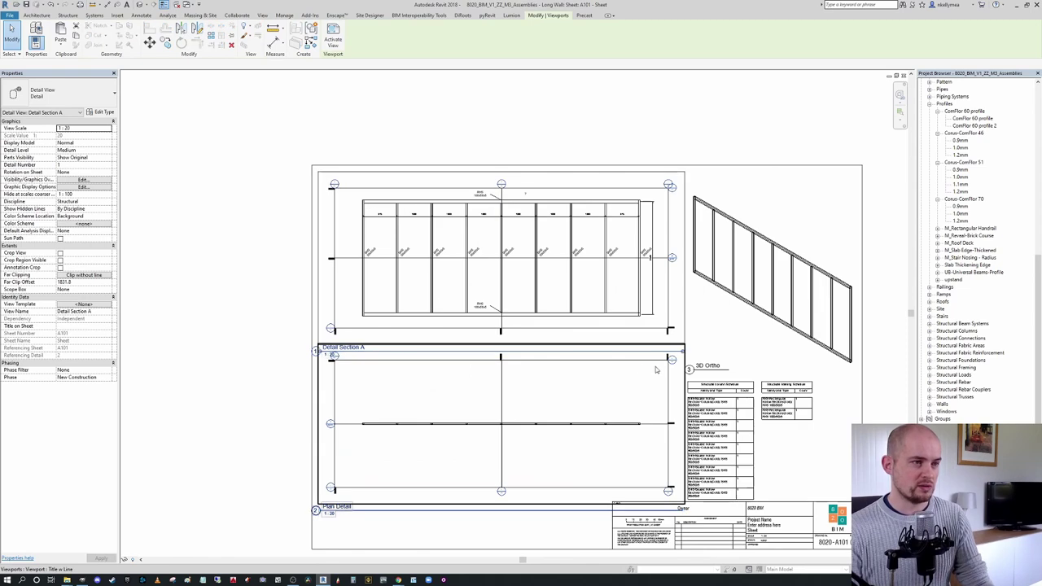
drag(398, 351, 369, 351)
scroll(373, 343, down, 3)
middle_drag(373, 342, 414, 309)
Step: Shorten the Plan Detail viewport's title line to just past its title text
scroll(414, 309, up, 1)
click(461, 412)
scroll(475, 412, up, 4)
drag(767, 444, 649, 443)
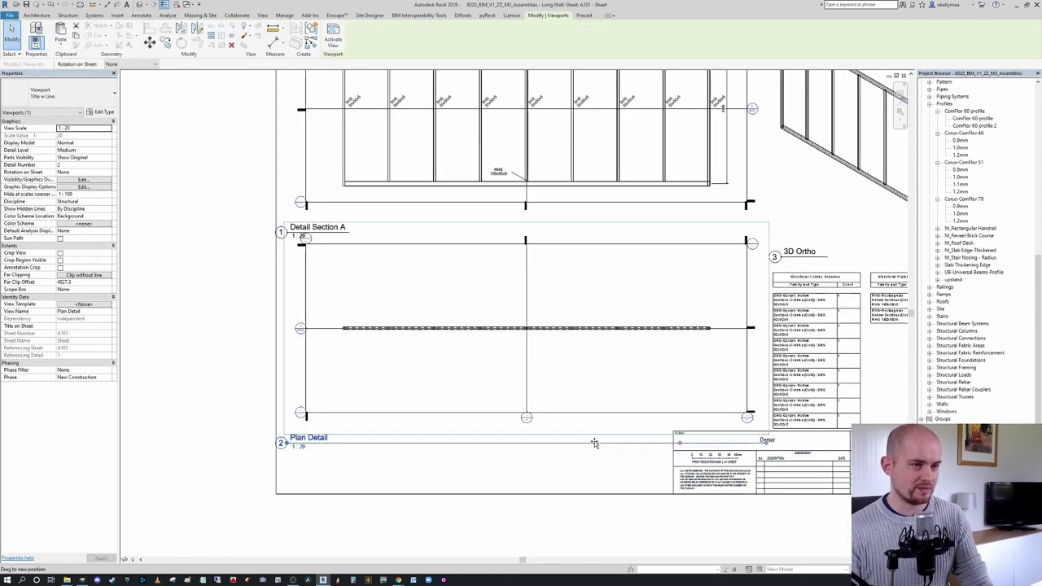
drag(370, 443, 342, 444)
click(312, 461)
Step: Select the Plan Detail and Detail Section A titles together and nudge them three increments to the right
click(311, 439)
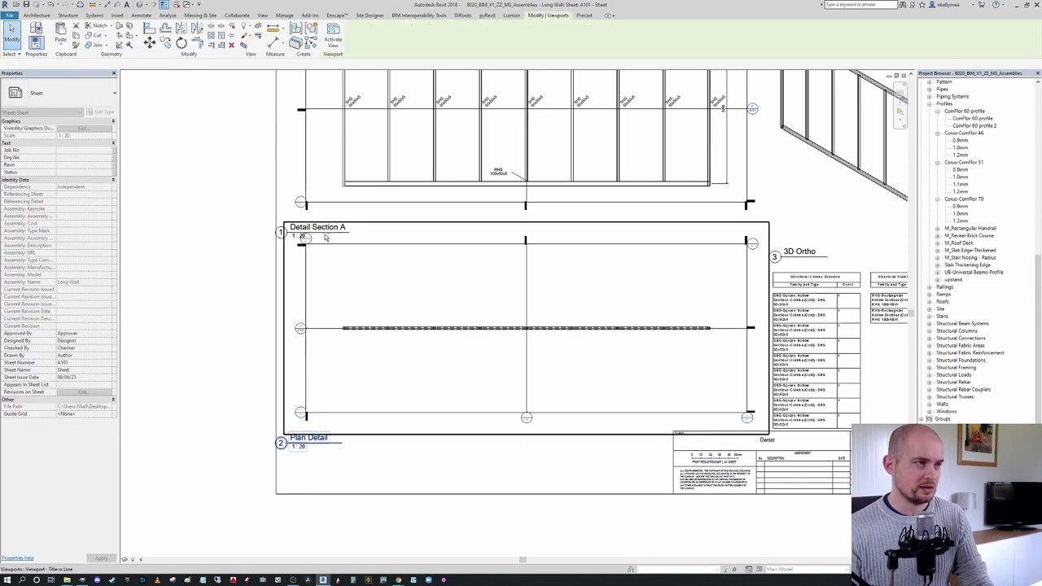
ctrl+click(319, 235)
key(Right)
key(Right)
key(Right)
Step: Nudge the Plan Detail viewport three increments down and back up again
click(447, 449)
click(518, 421)
key(Down)
key(Down)
key(Down)
key(Up)
key(Up)
key(Up)
click(496, 463)
Step: Widen the Family and Type column of the Structural Column Schedule on the sheet so its entries take fewer lines
scroll(496, 455, down, 5)
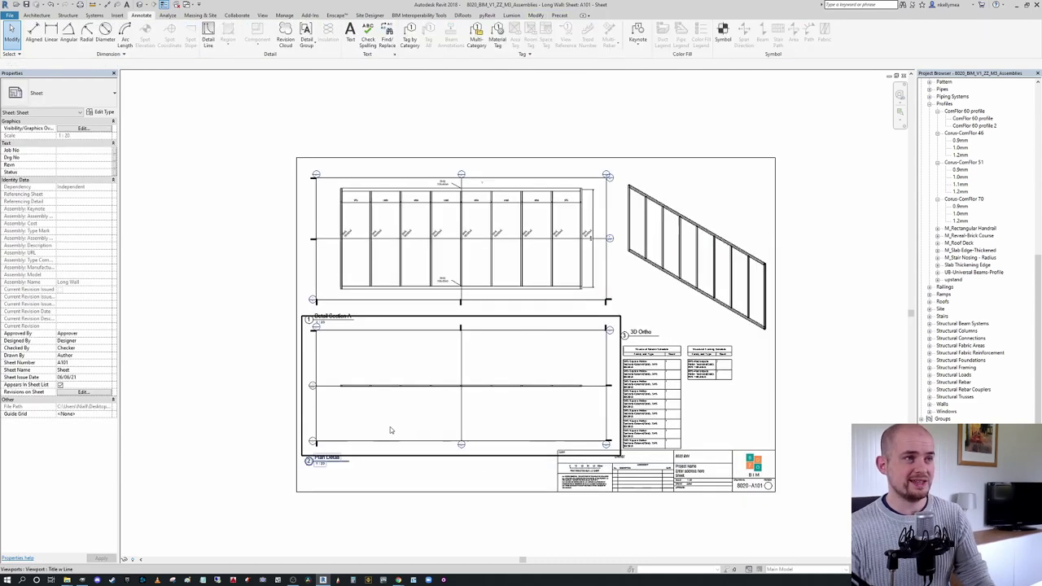
scroll(640, 346, up, 2)
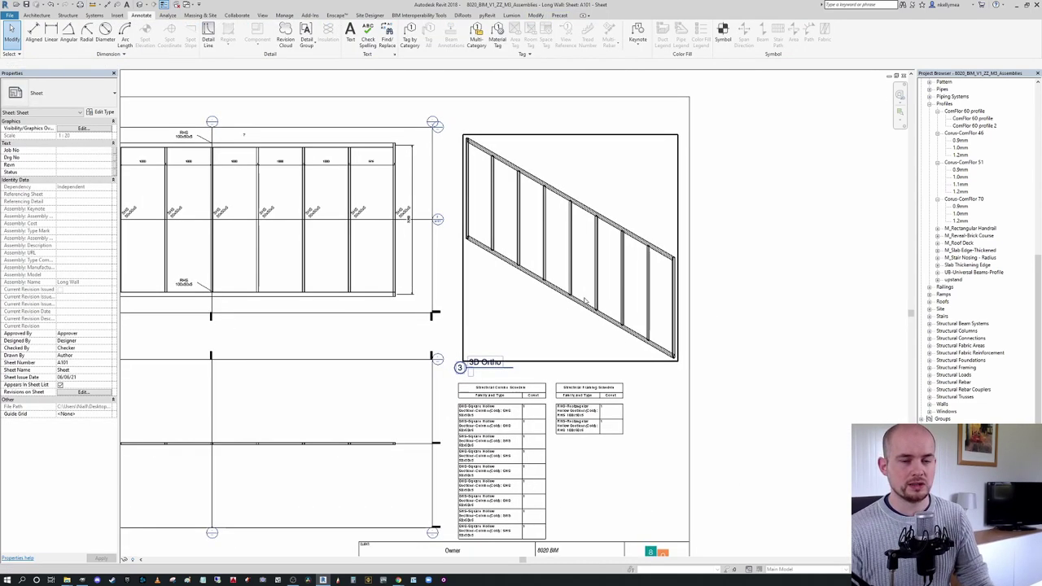
scroll(562, 266, down, 3)
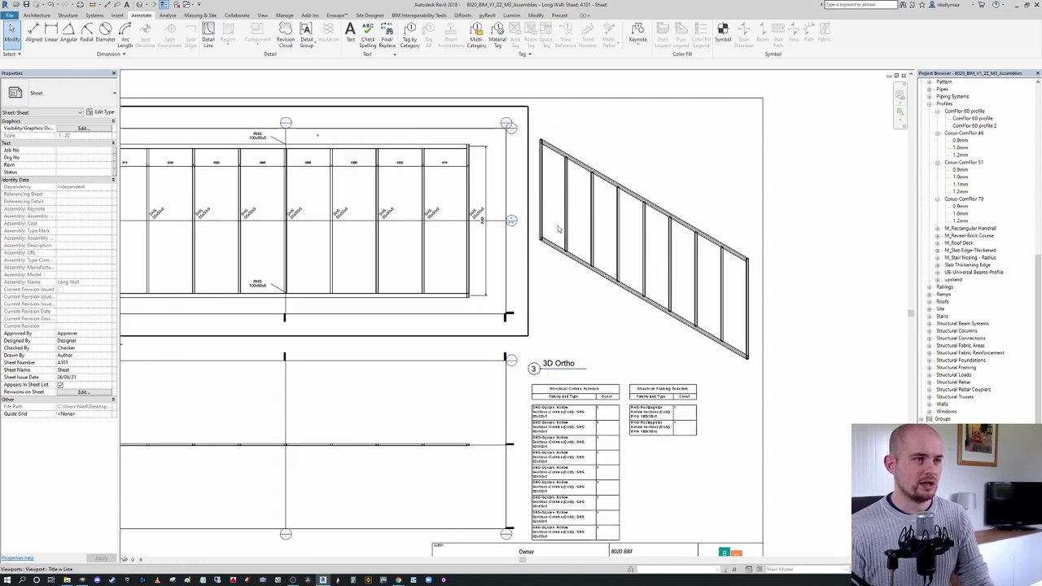
scroll(583, 306, up, 4)
click(582, 307)
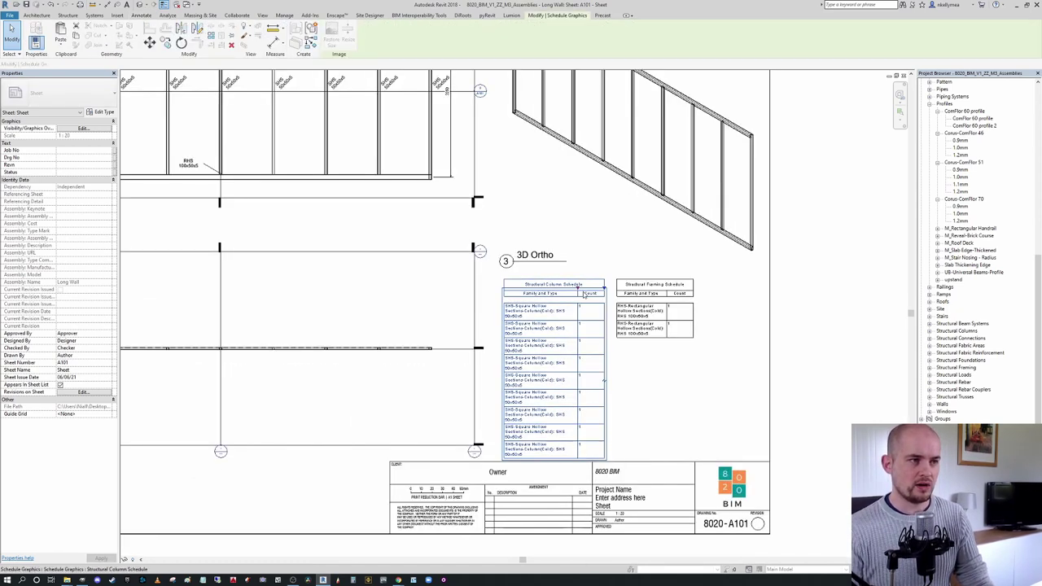
drag(578, 289, 596, 288)
Step: Move the Structural Framing Schedule right so it sits clear of the Structural Column Schedule
click(638, 317)
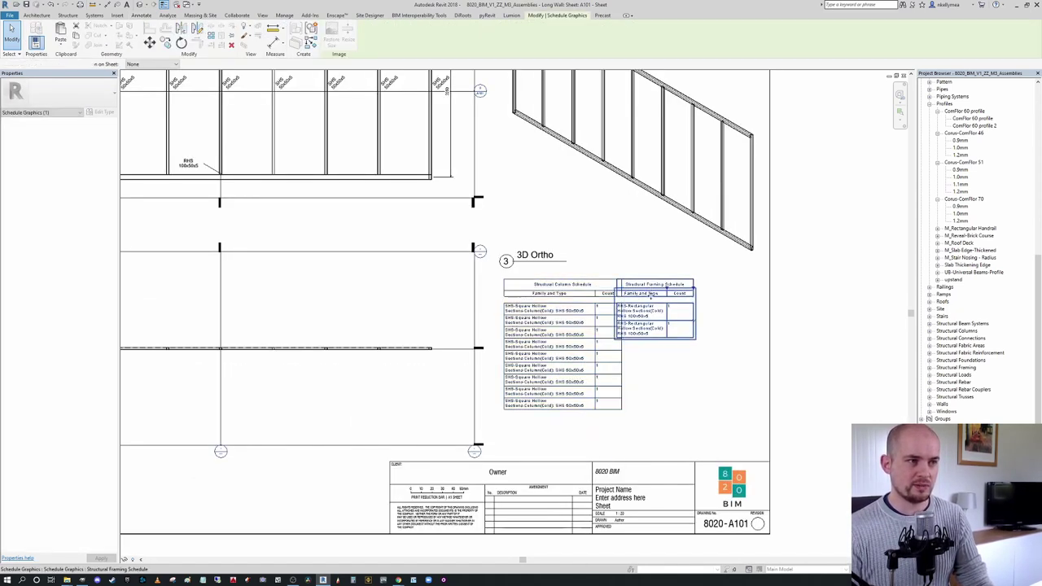
scroll(661, 287, up, 2)
click(766, 312)
scroll(757, 308, down, 4)
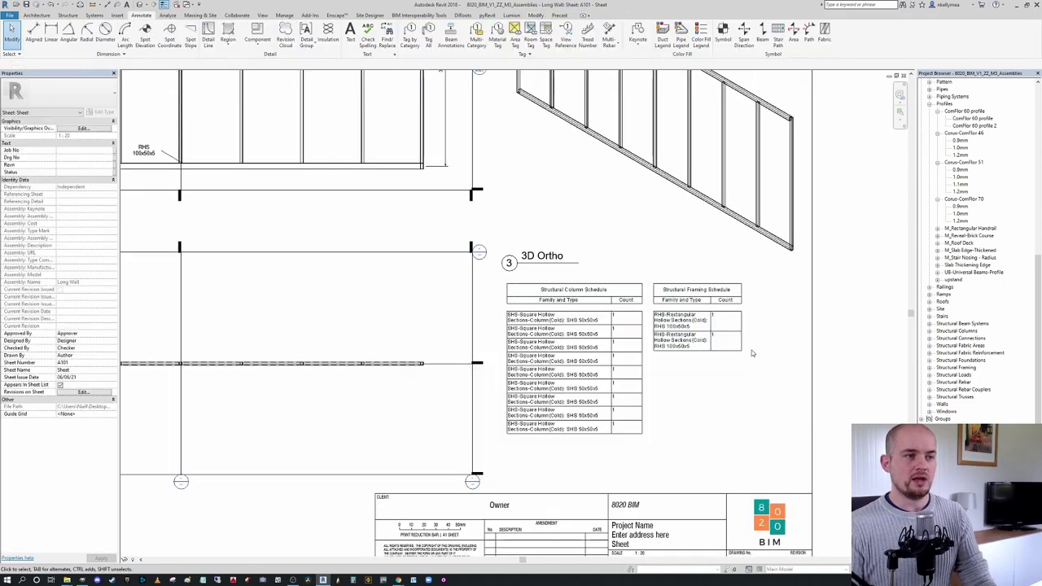
Step: Examine the Family and Type and Count entries of the structural column and framing schedules on the sheet
scroll(627, 311, up, 3)
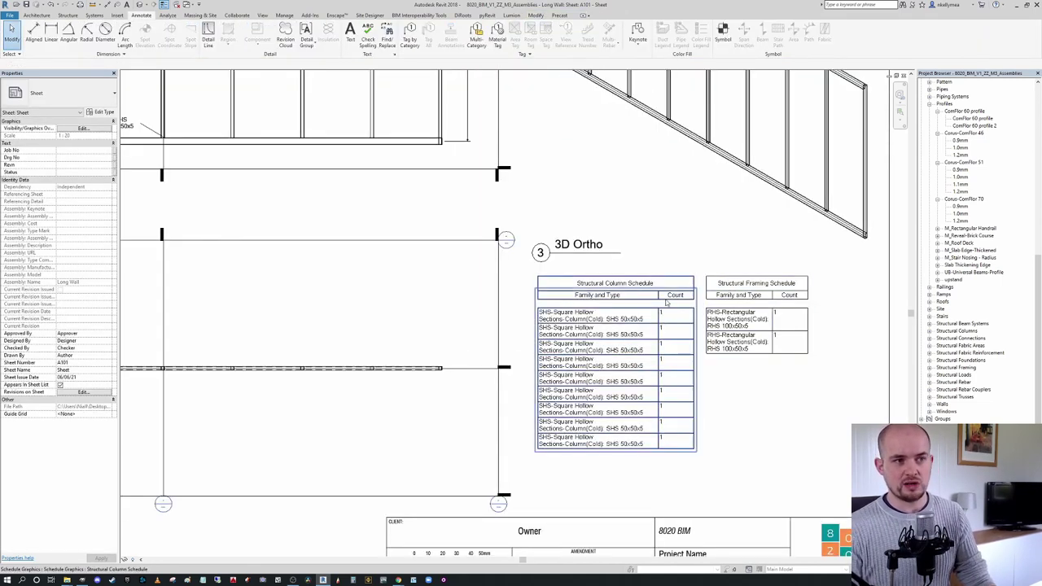
scroll(666, 303, down, 2)
scroll(652, 313, up, 2)
scroll(617, 335, down, 1)
scroll(617, 336, down, 3)
scroll(610, 334, up, 4)
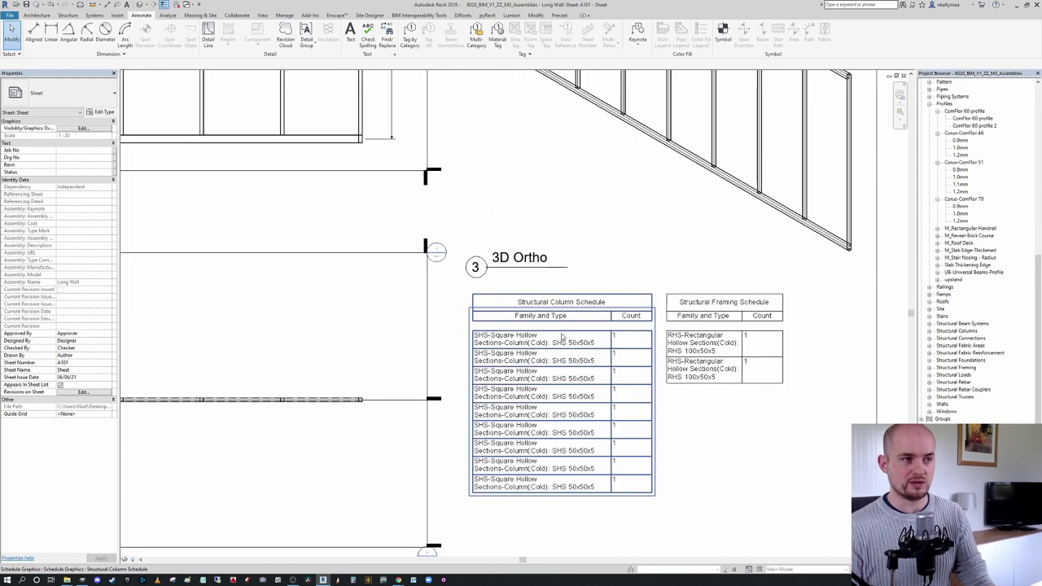
scroll(609, 334, down, 3)
scroll(611, 329, up, 4)
scroll(614, 328, down, 1)
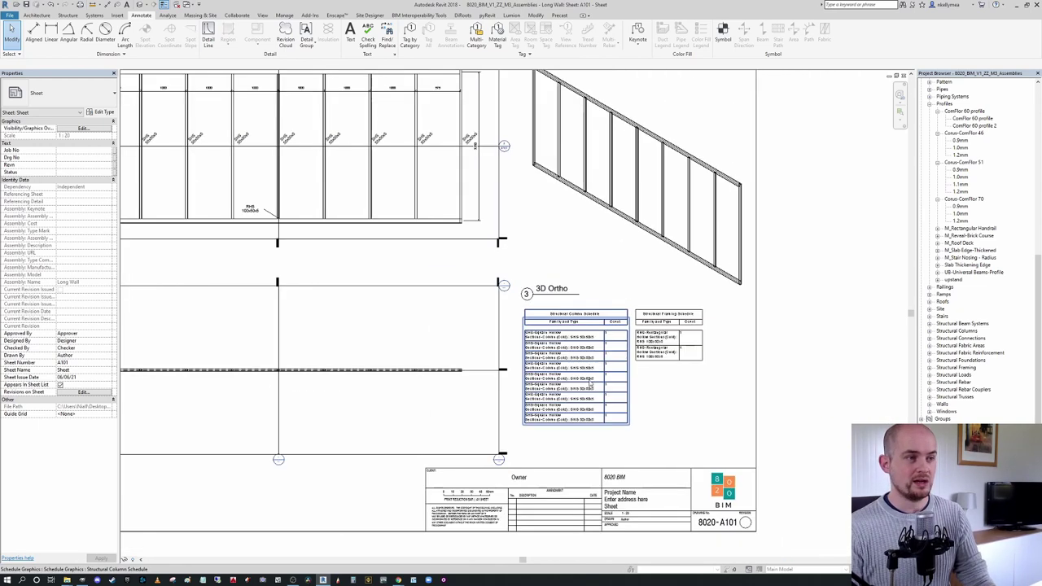
Step: Open the Structural Column Schedule from the sheet and add the Length field to its scheduled fields
click(616, 326)
scroll(619, 329, up, 3)
scroll(653, 334, down, 3)
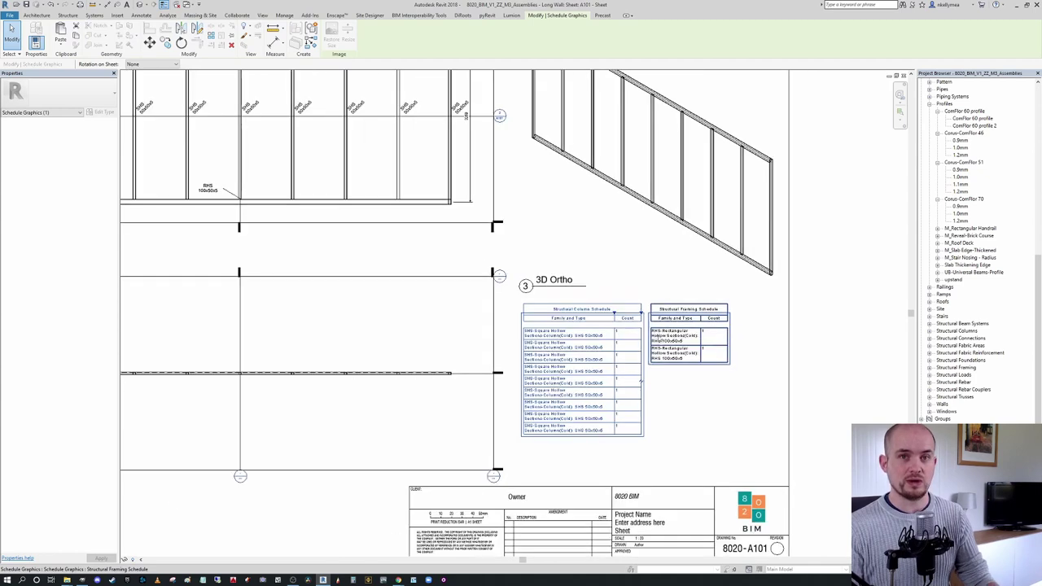
double_click(592, 324)
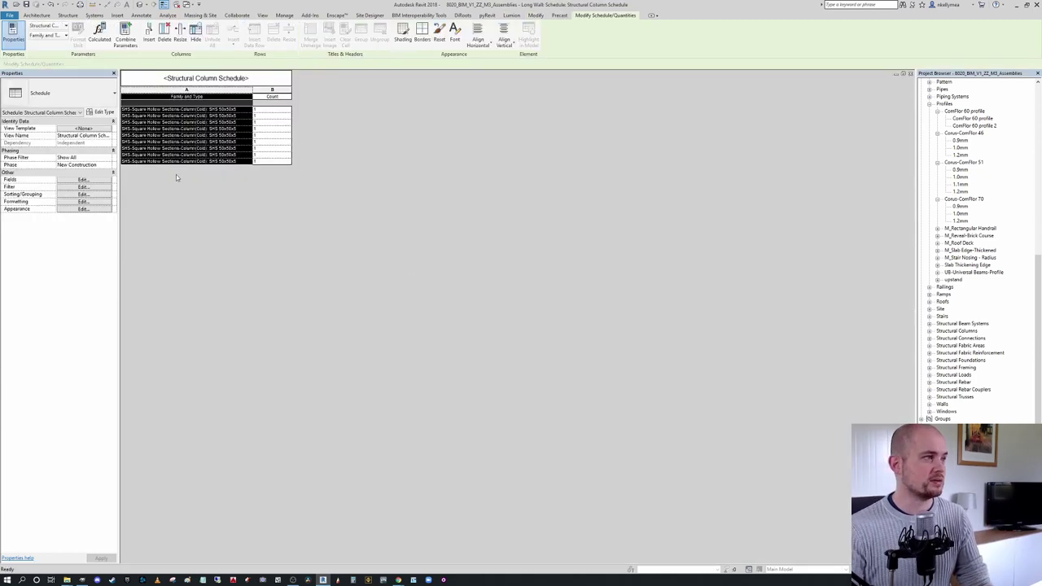
click(85, 180)
click(355, 269)
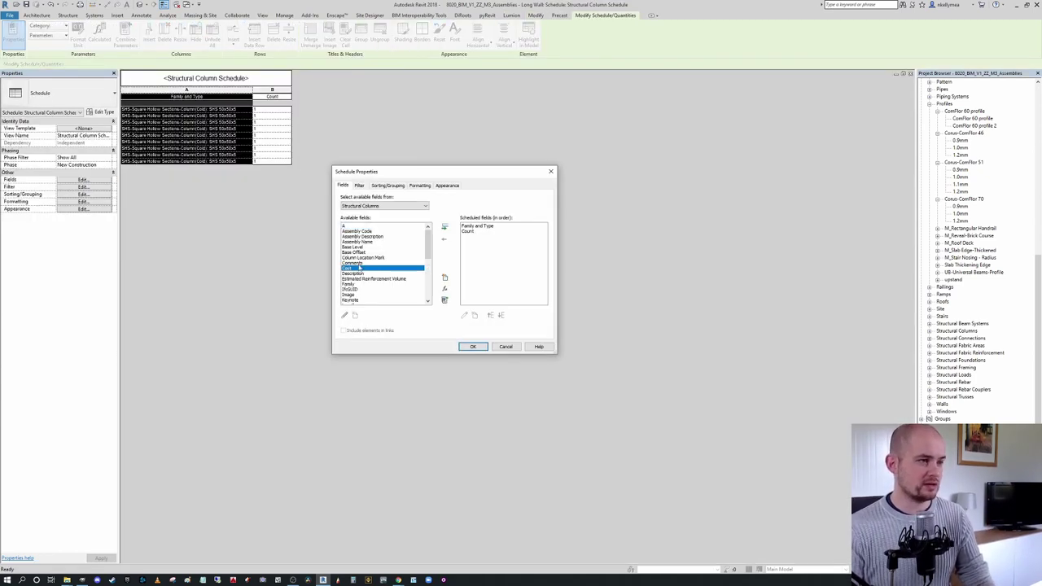
key(l)
scroll(374, 263, down, 1)
ctrl+click(359, 247)
click(446, 229)
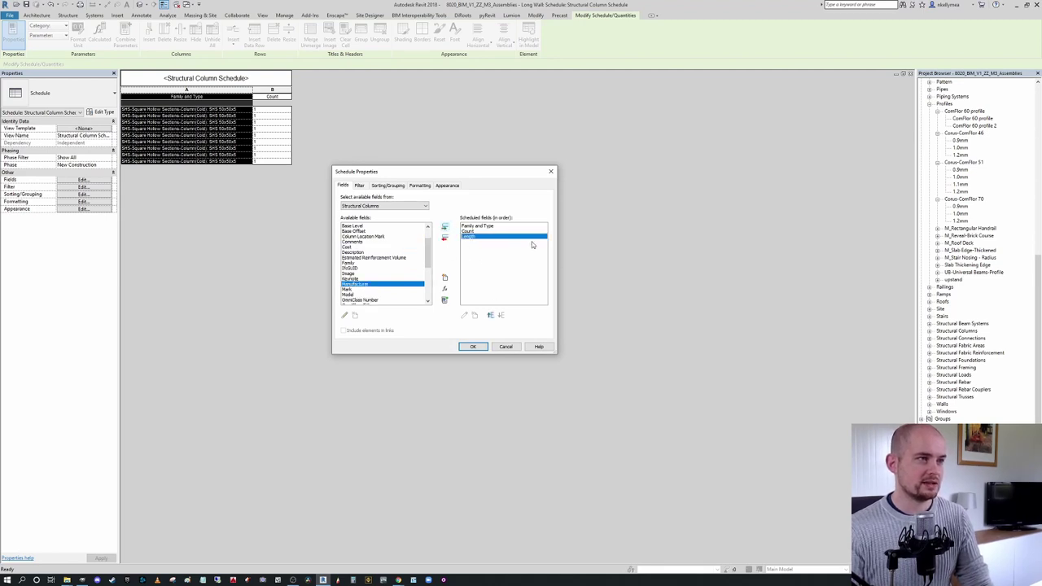
Step: Reorder the schedule fields so Count comes after Length, apply the change and return to the sheet
click(471, 231)
click(501, 316)
click(472, 346)
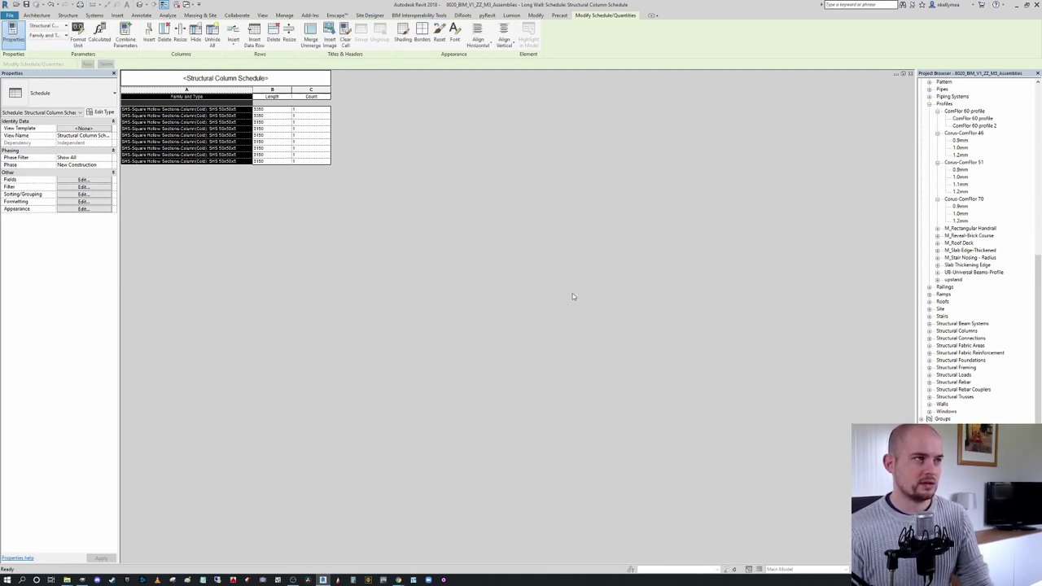
click(912, 75)
Step: Nudge the Structural Framing Schedule right on the sheet until it clears the Count column of the Structural Column Schedule
middle_drag(720, 357, 701, 351)
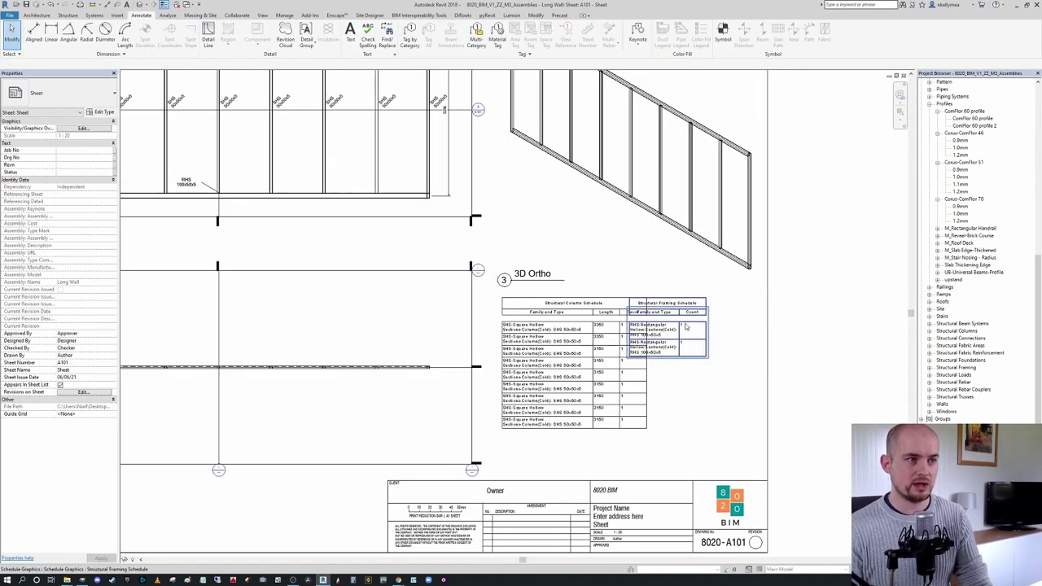
click(687, 324)
key(Right)
key(Right)
key(Right)
key(shift+Right)
key(shift+Right)
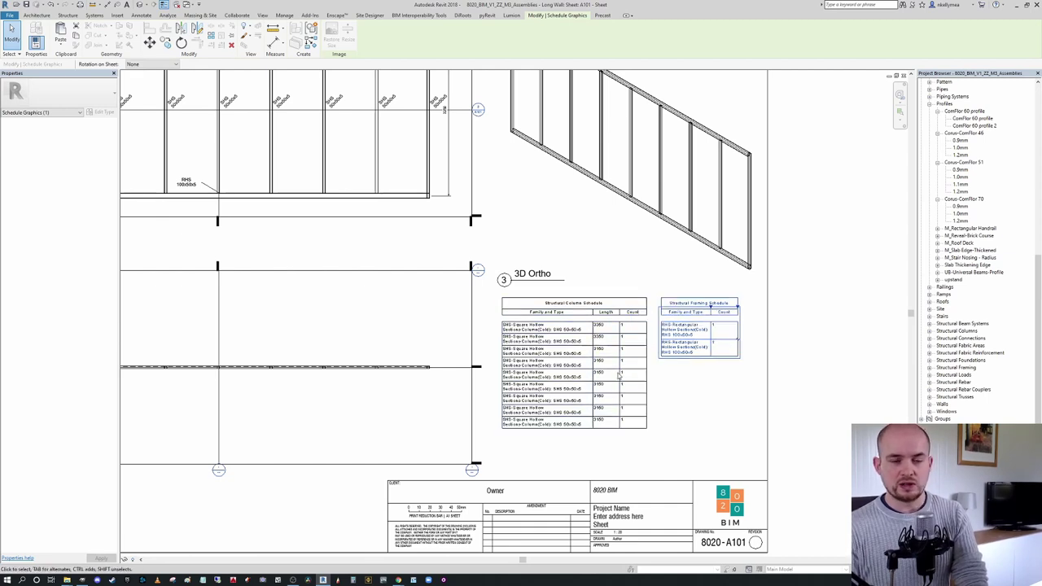
click(685, 405)
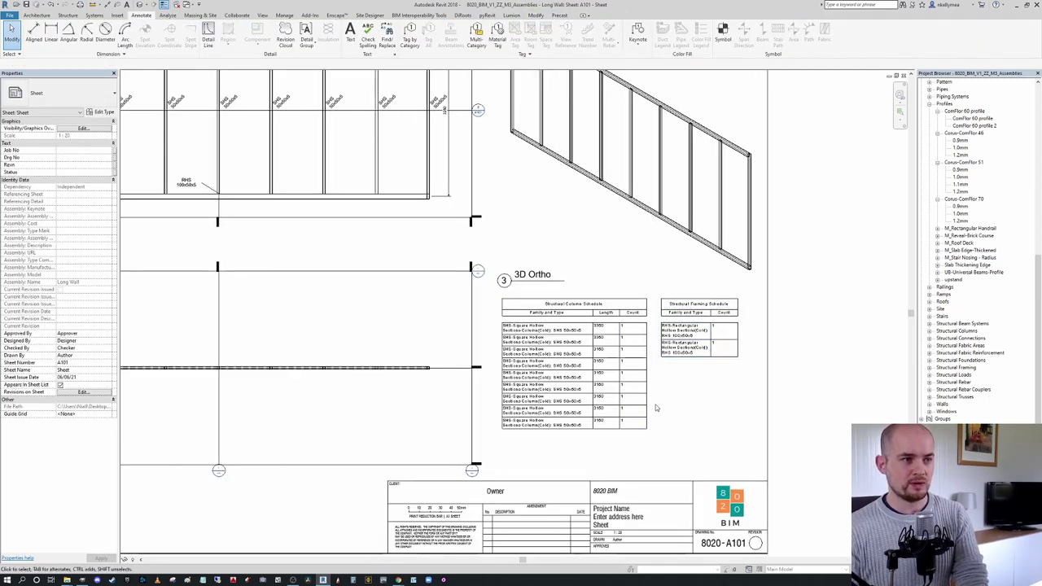
Step: Look over the complete Long Wall sheet with its section, plan, 3D view and schedules
scroll(660, 407, down, 1)
scroll(553, 236, down, 1)
middle_drag(399, 196, 485, 242)
scroll(485, 242, up, 1)
scroll(485, 242, down, 1)
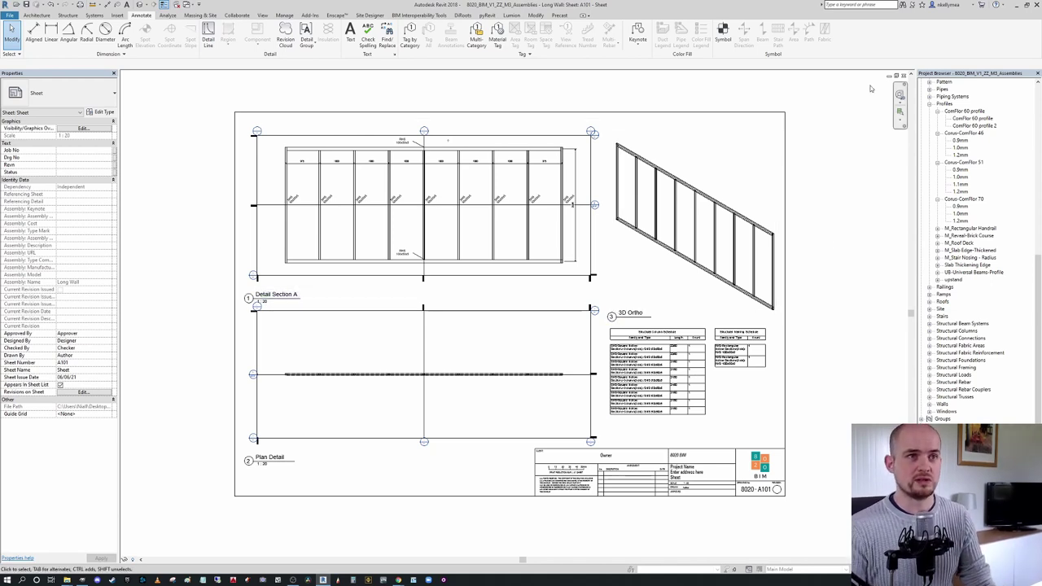
Step: Open the default 3D view, orbit to an isometric angle on the whole frame and turn on shadows
click(142, 7)
shift+middle_drag(740, 288, 587, 292)
middle_drag(670, 275, 558, 207)
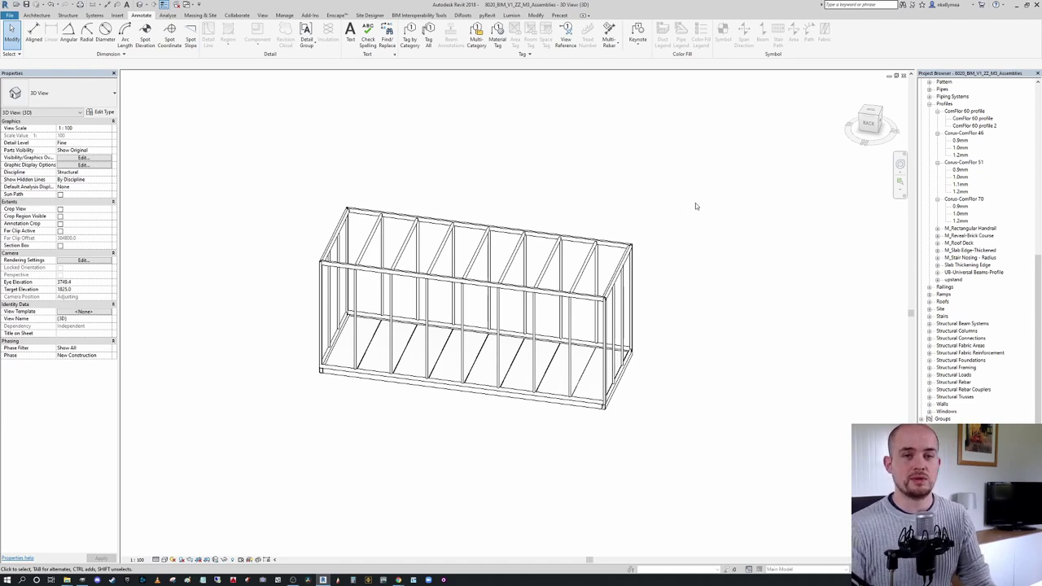
shift+middle_drag(723, 205, 695, 275)
scroll(615, 349, up, 2)
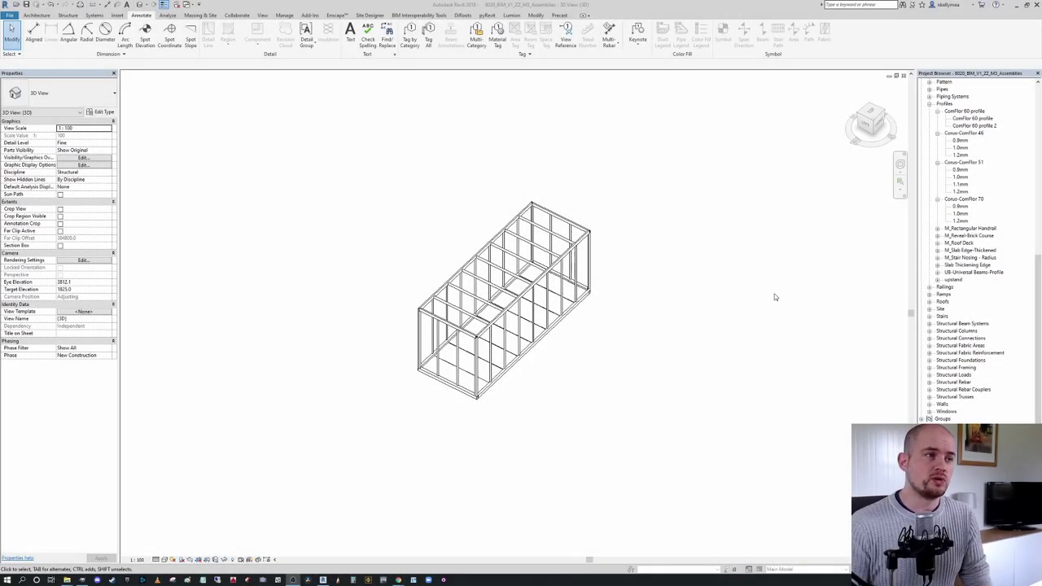
scroll(693, 306, up, 2)
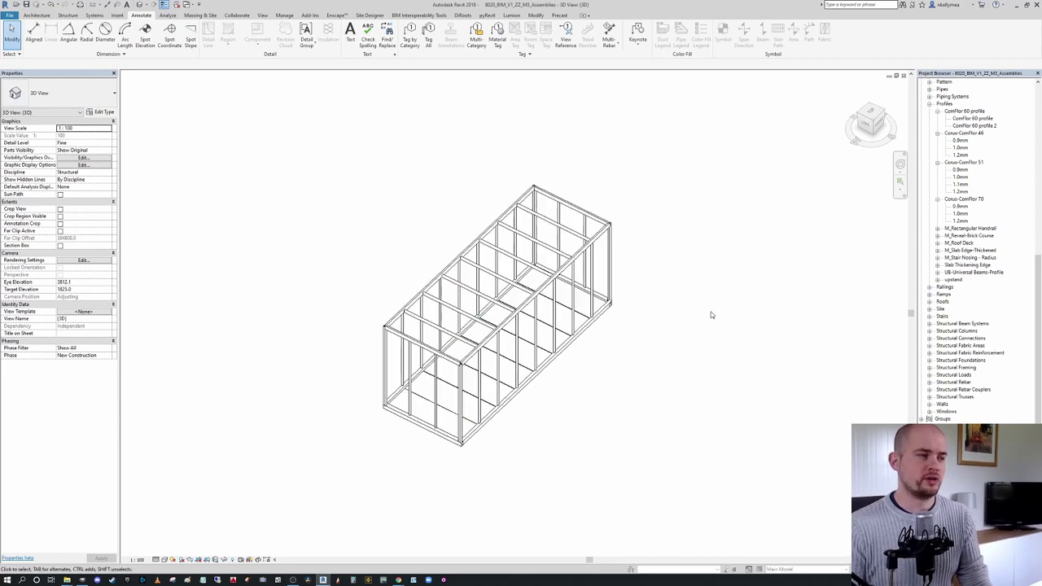
click(180, 560)
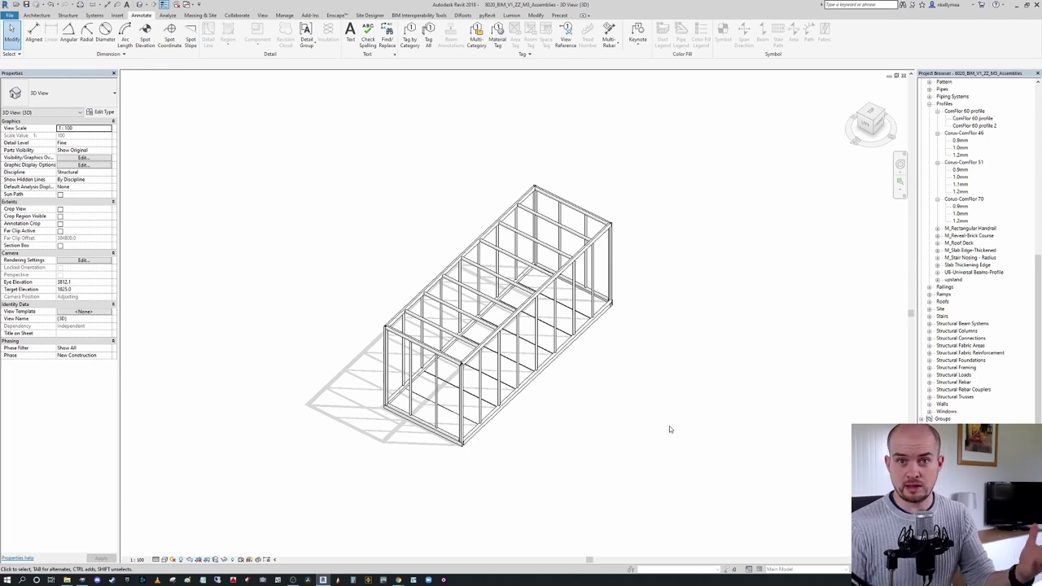
Step: Select the Long Wall assembly on the far side of the frame to inspect its assembly properties
mouse_move(637, 432)
shift+middle_down()
mouse_move(578, 422)
mouse_move(619, 432)
shift+middle_up()
click(450, 281)
shift+middle_drag(451, 281, 435, 269)
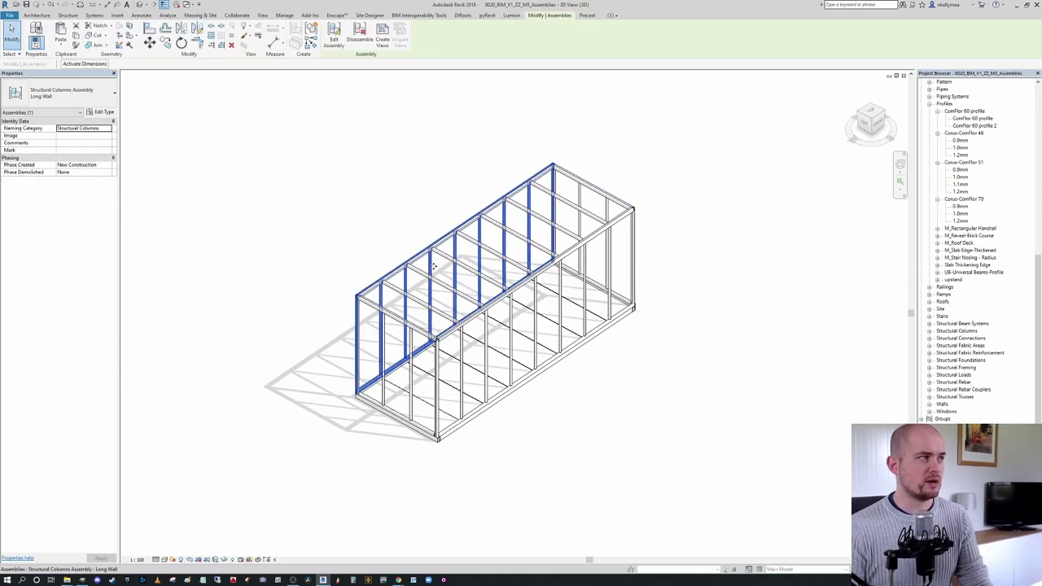
scroll(504, 212, up, 1)
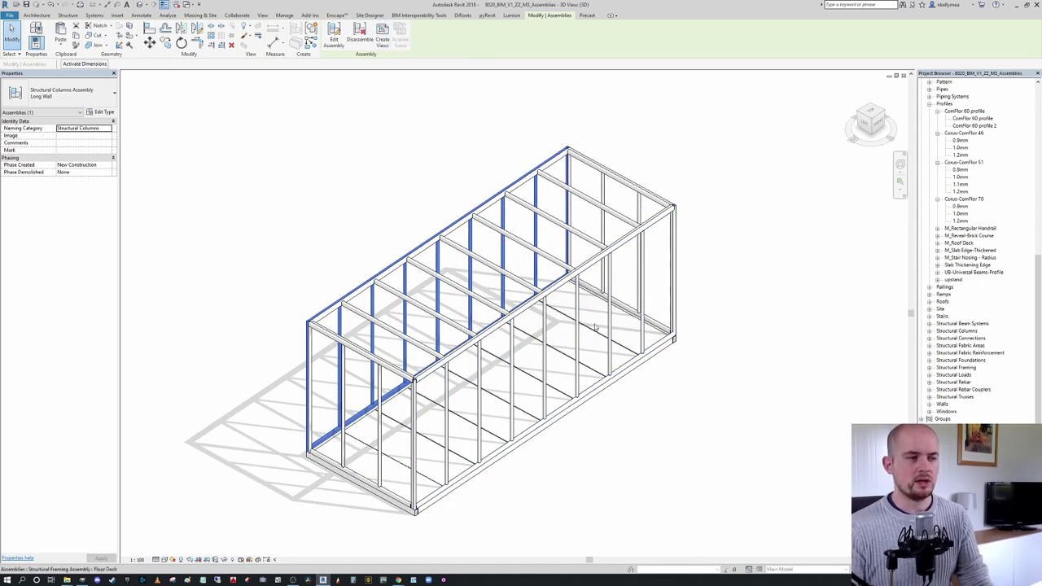
Step: Acquire the assembly views for the near-side Long Wall assembly, and reselect it to check its available assembly commands
click(576, 349)
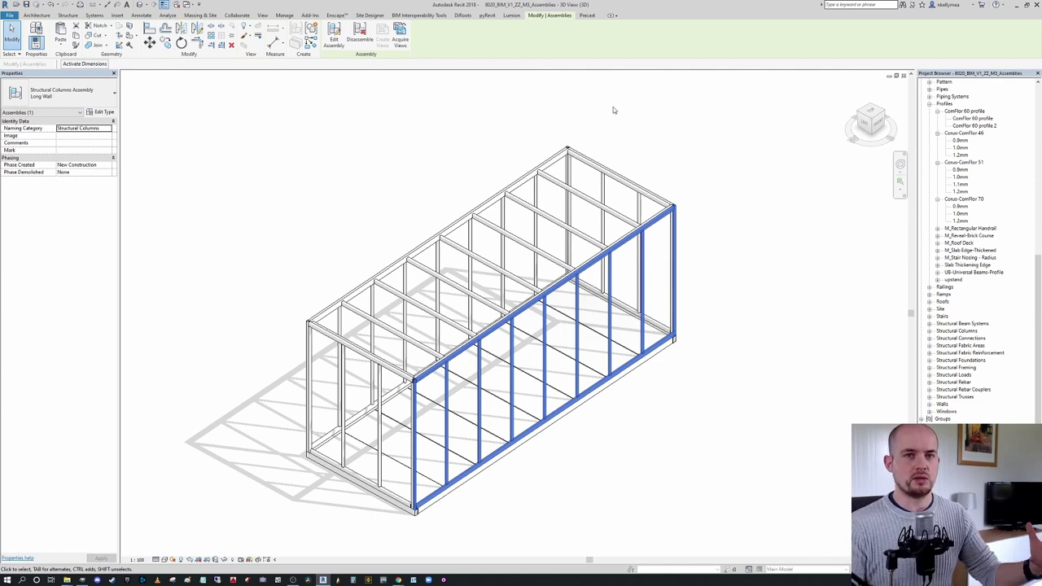
click(400, 41)
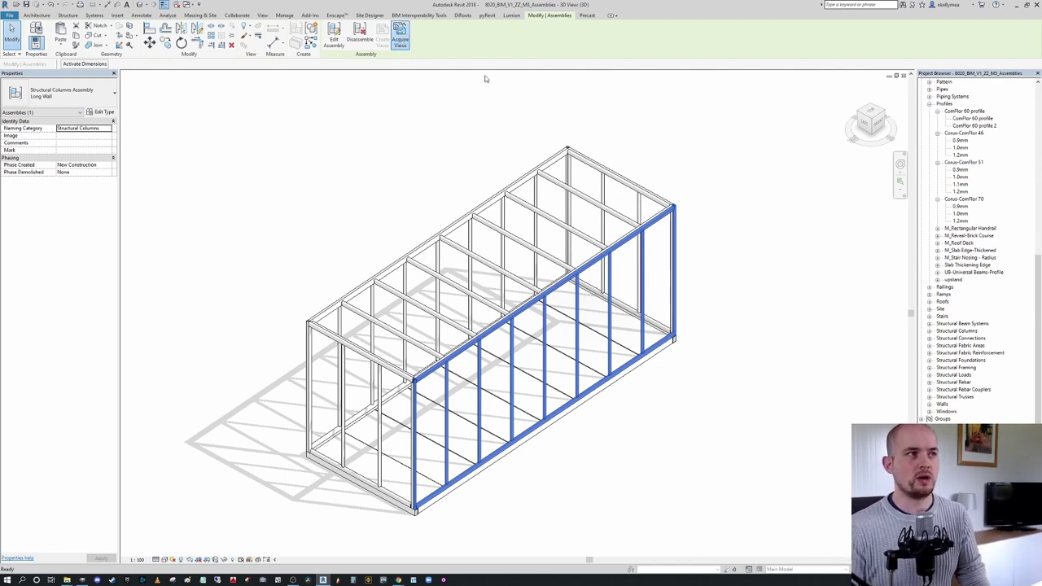
click(677, 134)
middle_drag(633, 144, 563, 139)
click(579, 289)
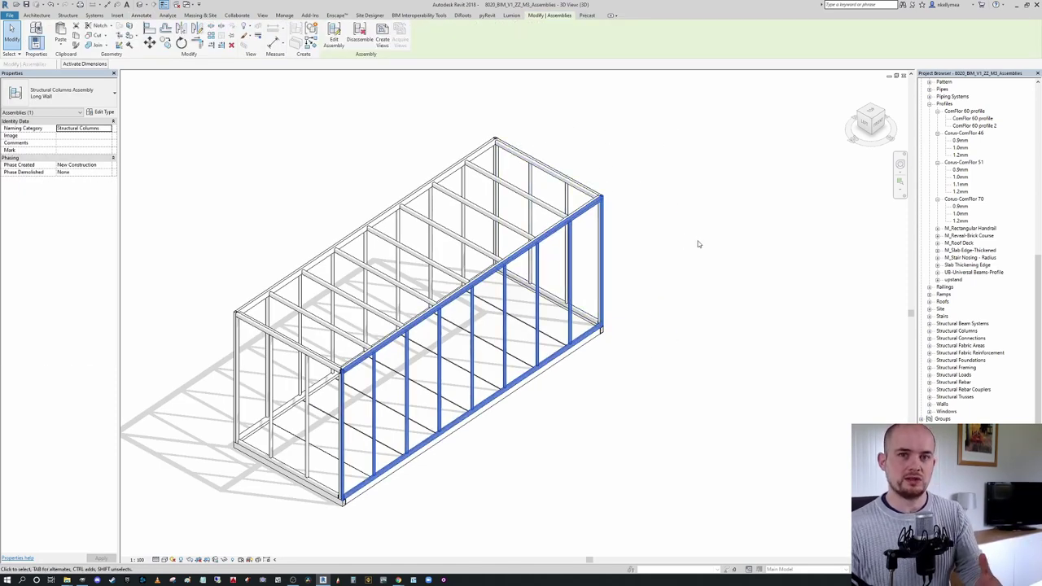
click(676, 295)
Step: Copy the near-side Long Wall assembly outward so the copy stands parallel to the frame and clear of it
click(504, 310)
middle_drag(511, 280, 505, 233)
scroll(505, 233, down, 4)
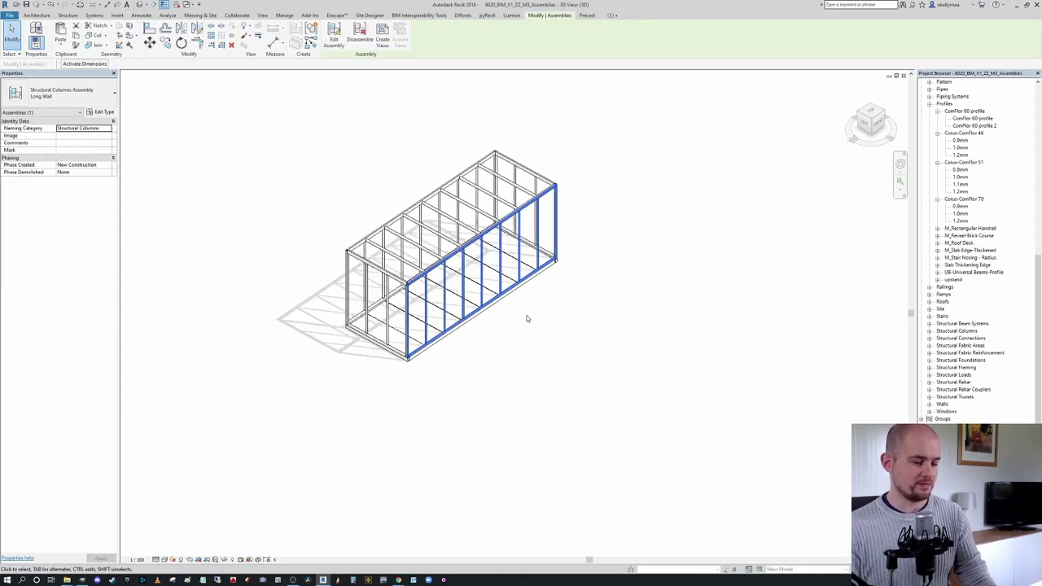
key(m)
key(v)
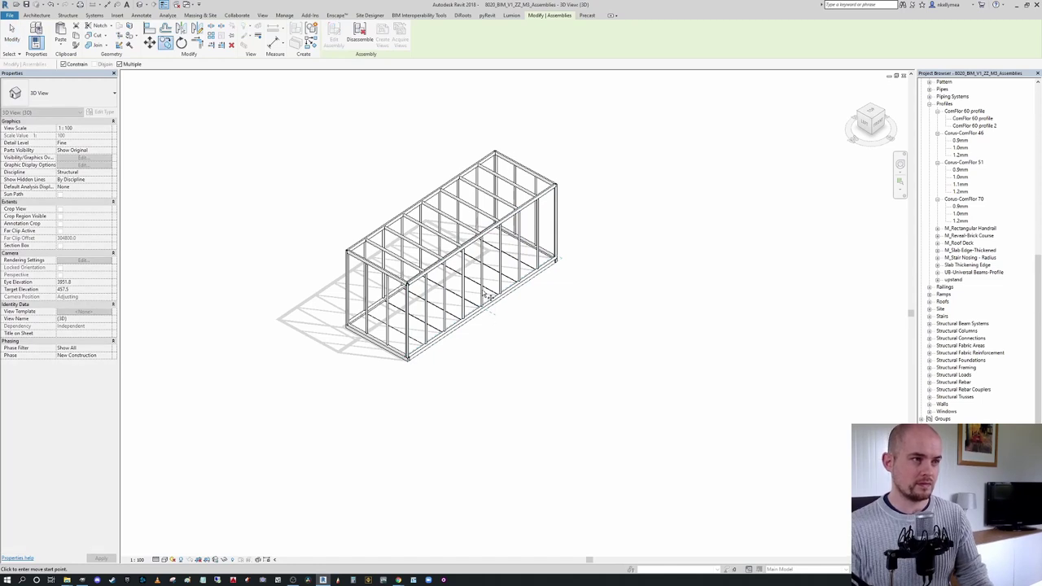
click(498, 318)
click(585, 366)
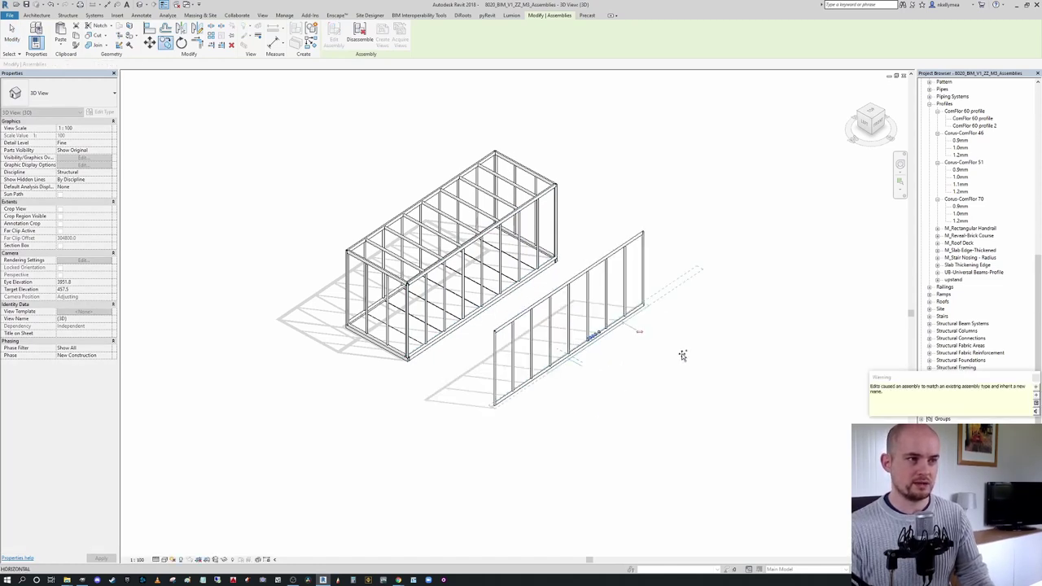
click(662, 380)
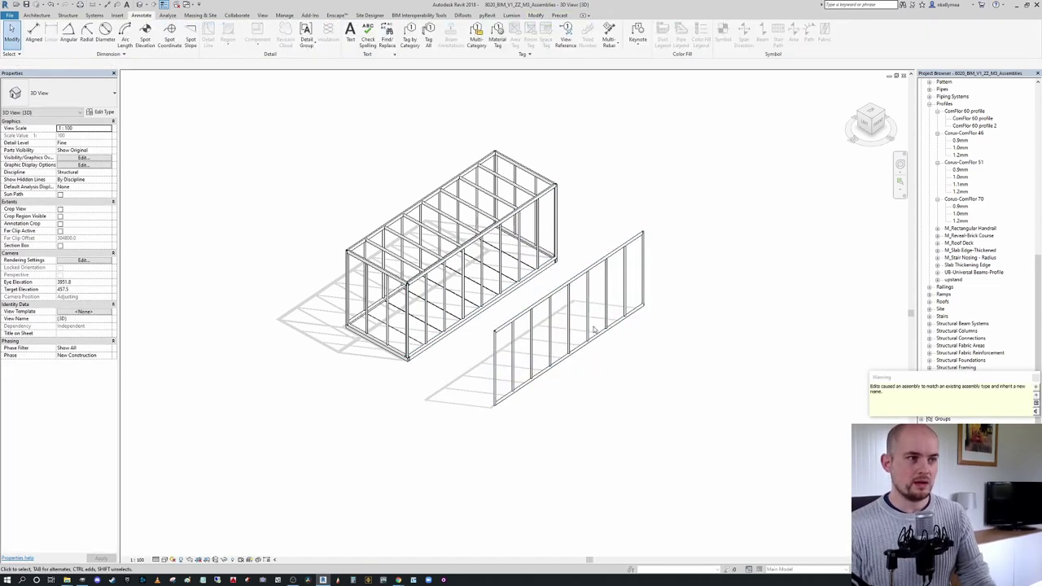
Step: Select the detached long wall assembly beside the frame to check its assembly type
click(570, 281)
scroll(440, 142, up, 3)
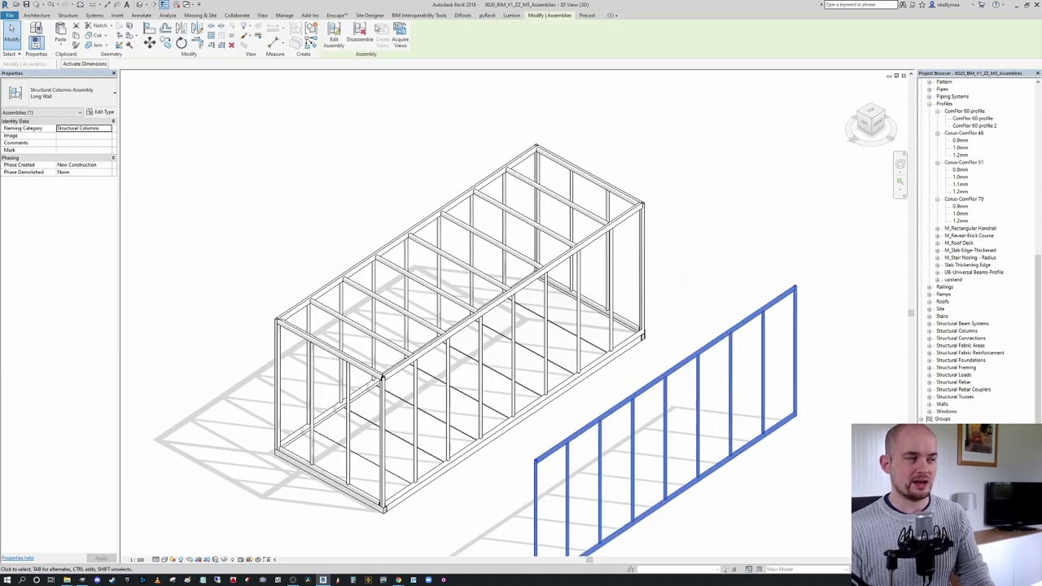
scroll(718, 238, down, 1)
click(719, 231)
middle_drag(719, 232, 624, 224)
scroll(624, 224, down, 2)
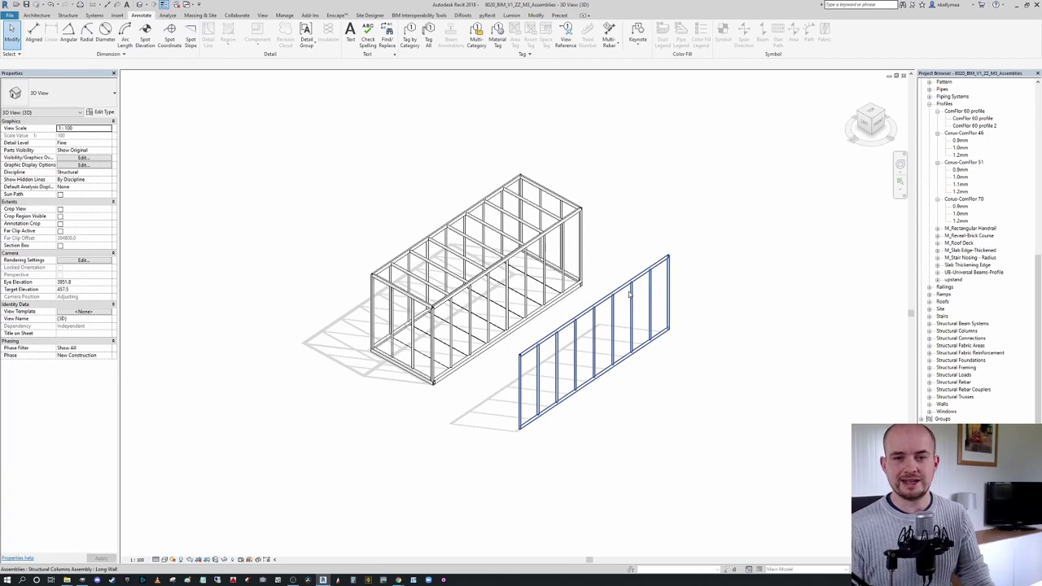
click(630, 293)
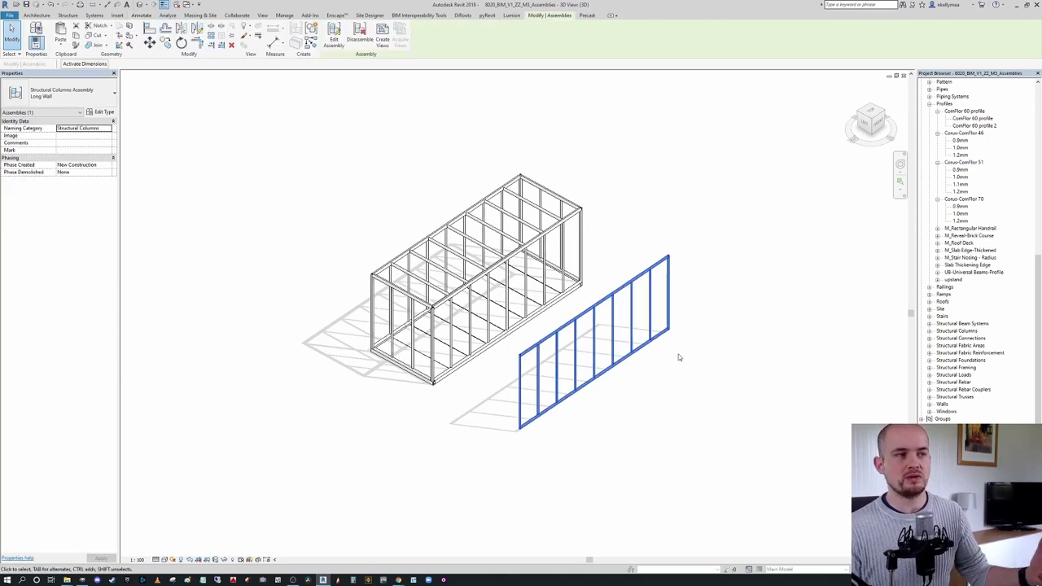
click(709, 423)
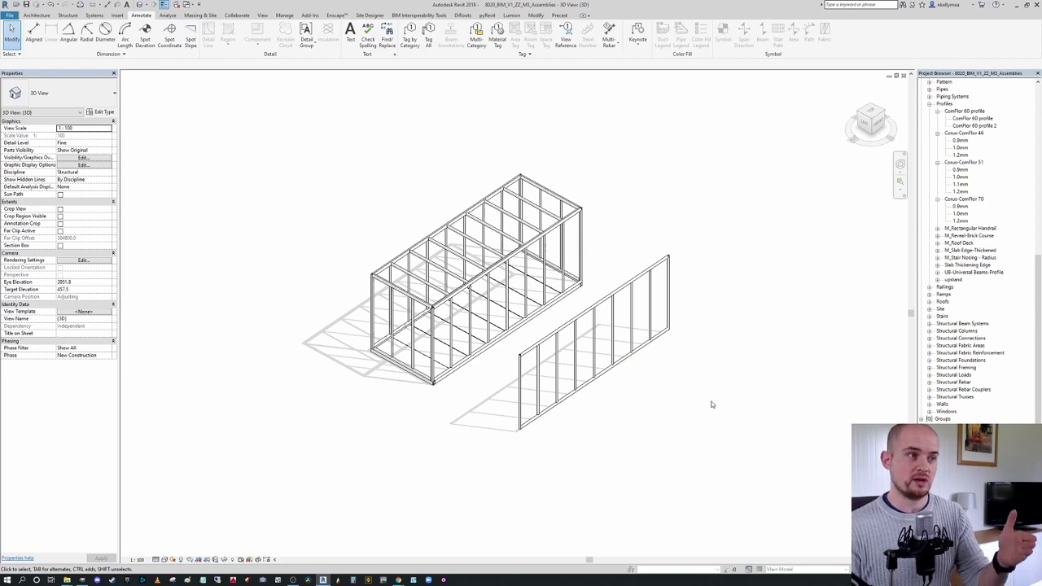
Step: Delete the rear Long Wall assembly from the box frame
scroll(619, 401, up, 3)
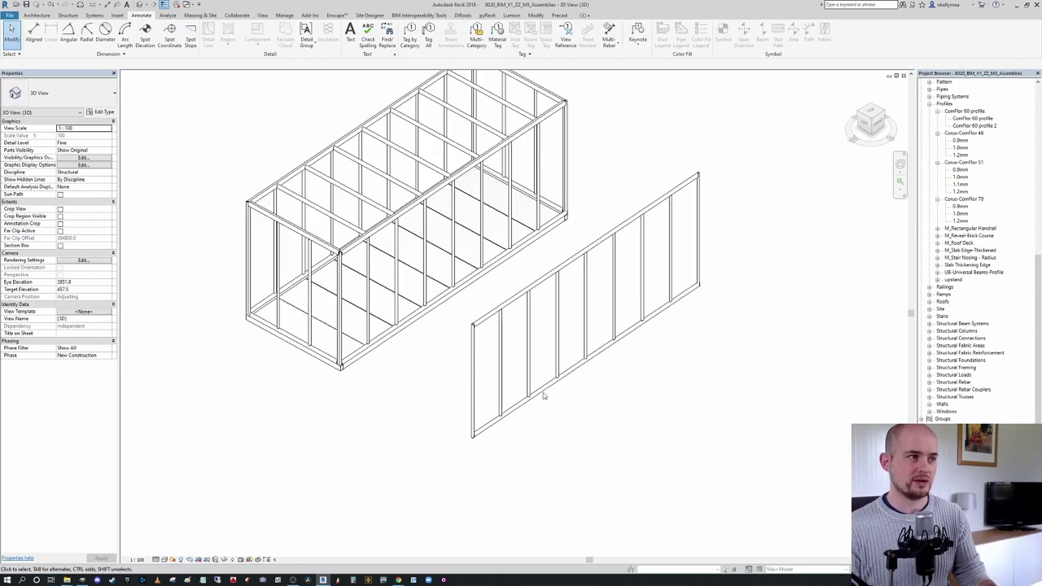
click(334, 203)
scroll(334, 203, down, 2)
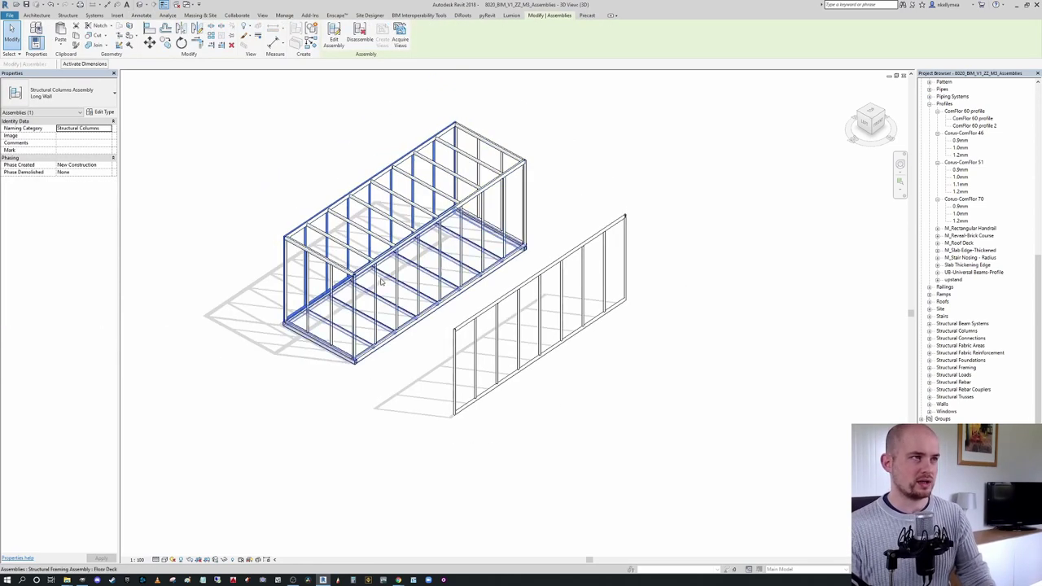
key(Delete)
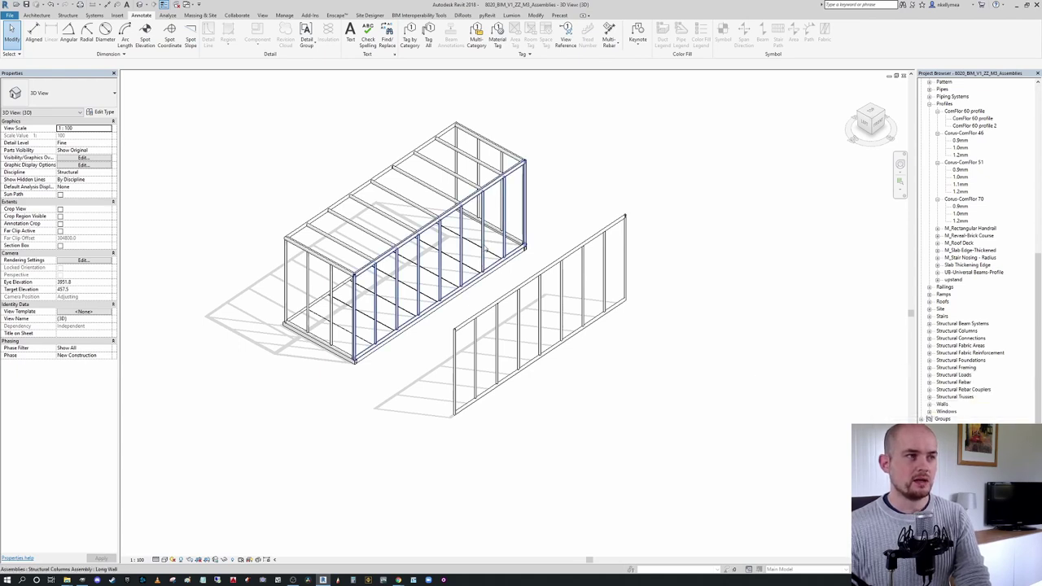
Step: Select the frame's front long wall and the detached wall in turn to compare their assembly types
click(486, 250)
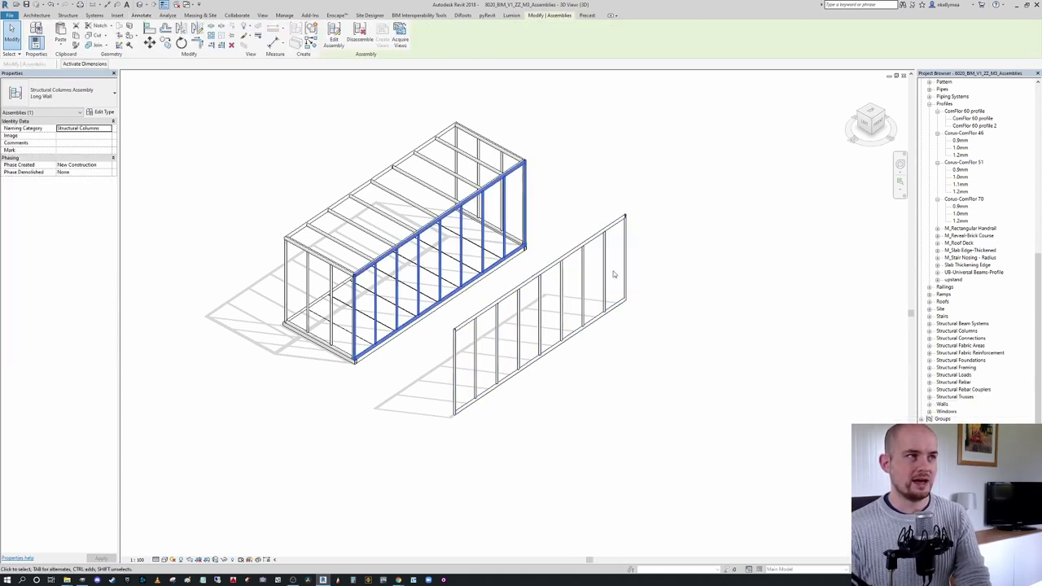
click(582, 273)
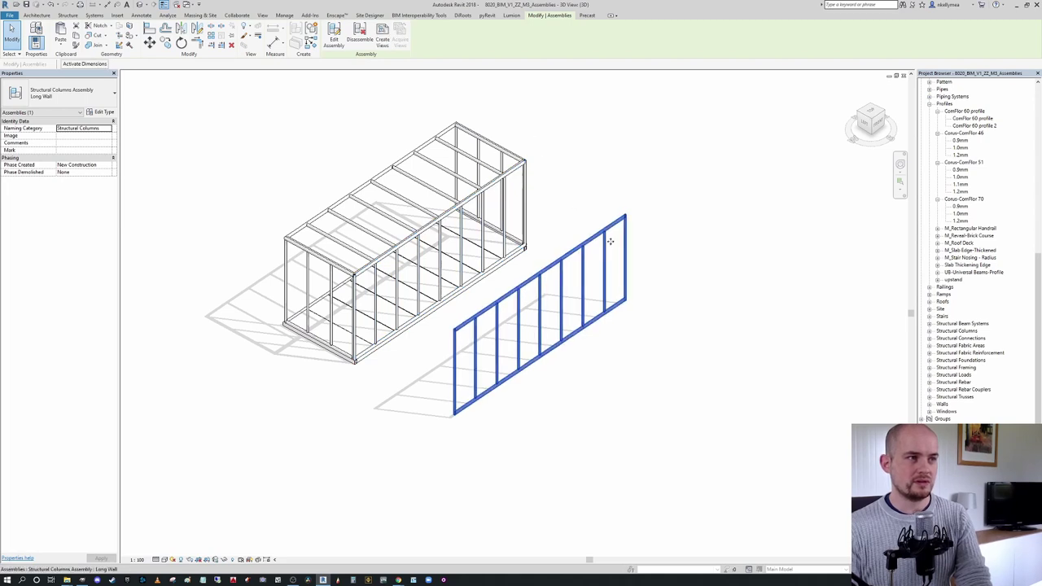
scroll(526, 219, up, 1)
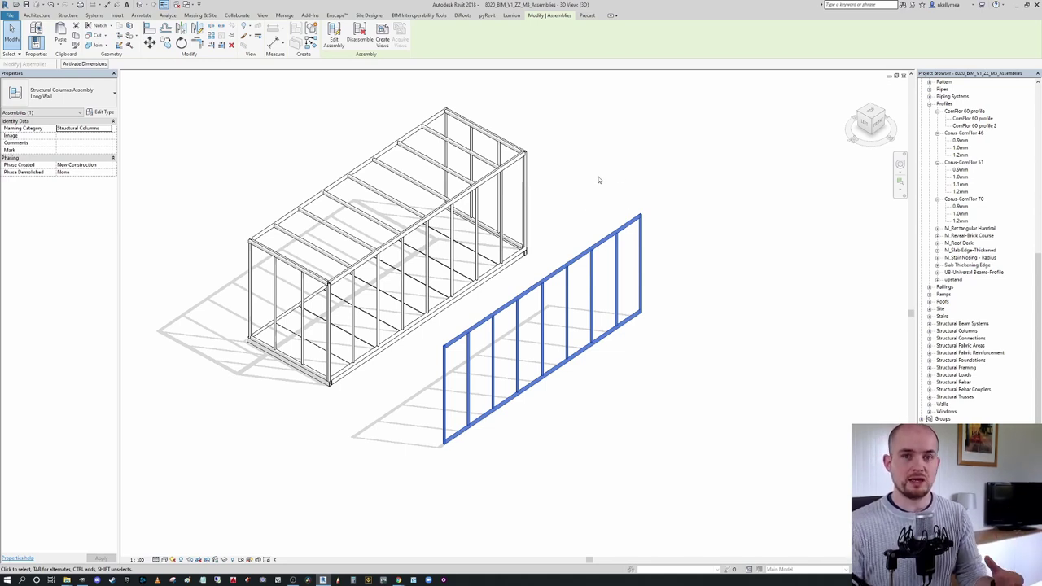
click(618, 175)
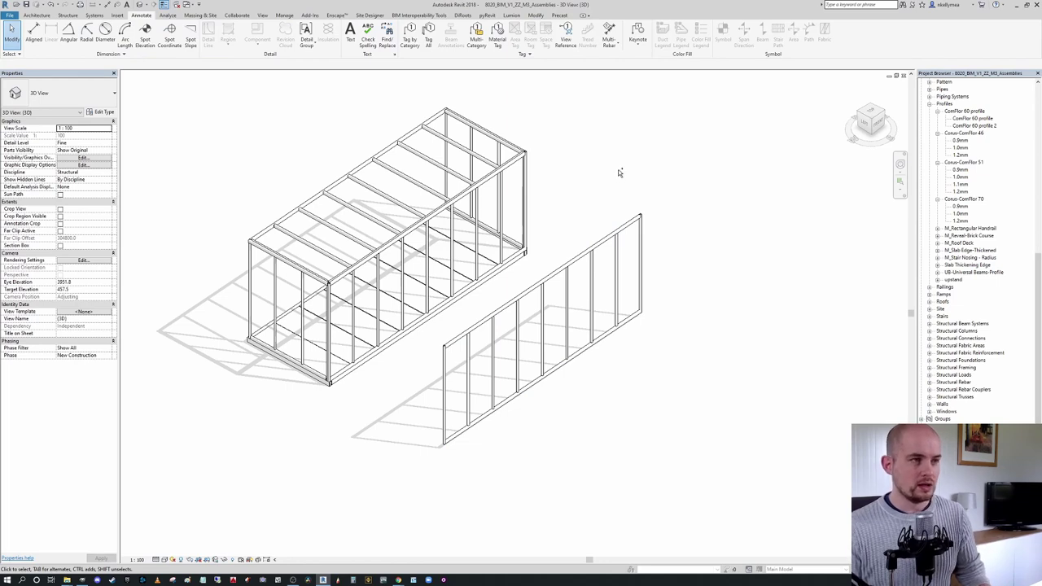
Step: Undo the rear wall deletion and the preceding edits back to before the detached wall was added
key(ctrl+z)
key(ctrl+z)
key(ctrl+z)
key(ctrl+z)
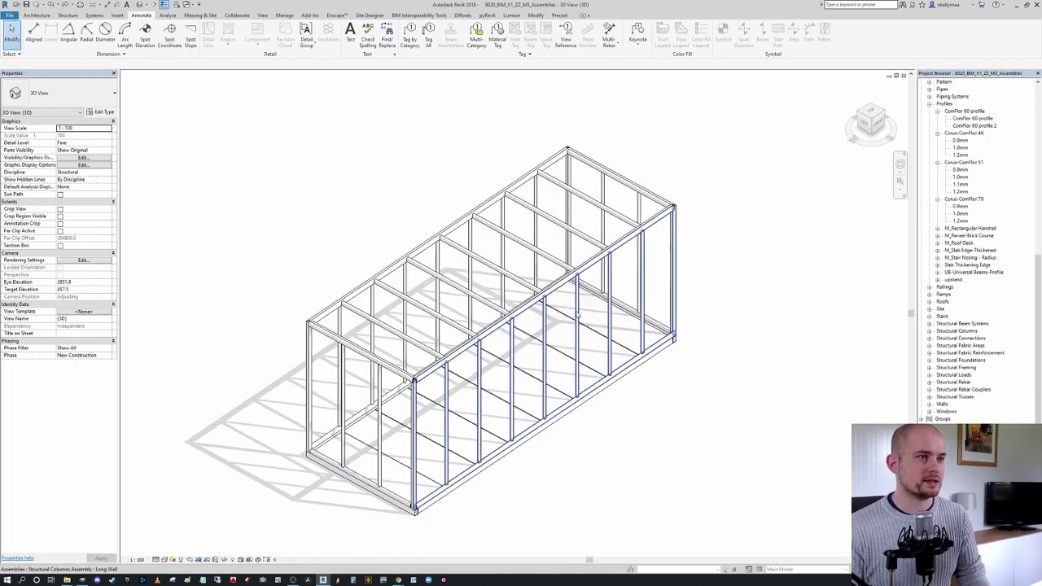
Step: Select the frame's front and rear long walls in turn to check that they share an assembly type
click(577, 314)
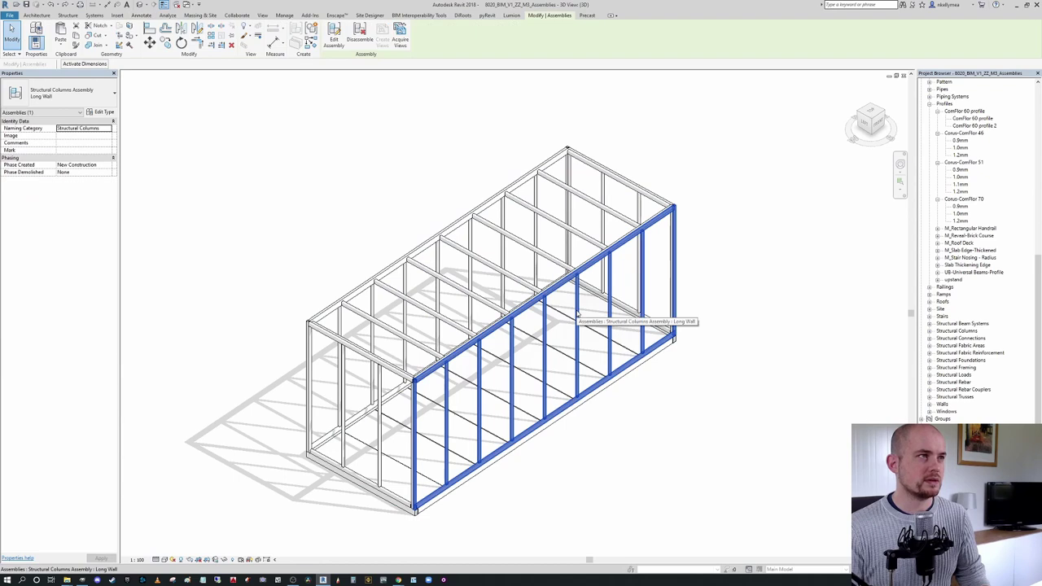
click(506, 217)
scroll(660, 183, down, 1)
middle_drag(660, 184, 585, 176)
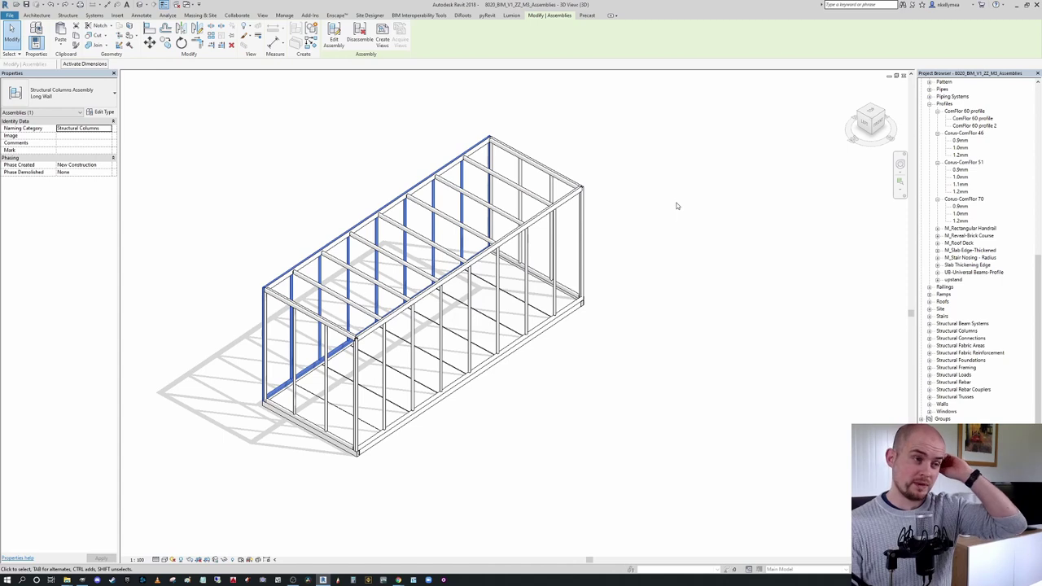
shift+middle_drag(660, 228, 584, 279)
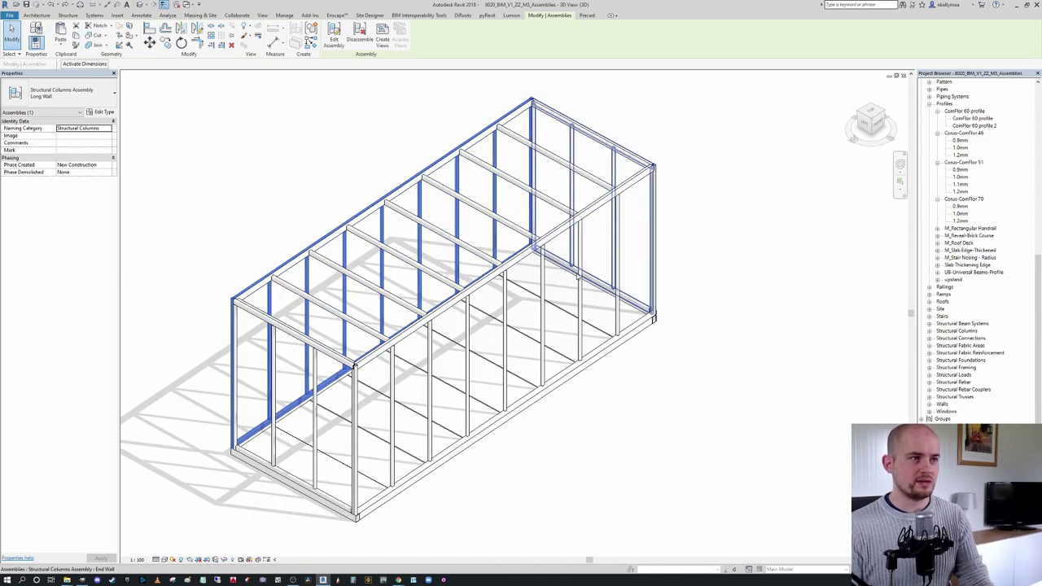
click(583, 279)
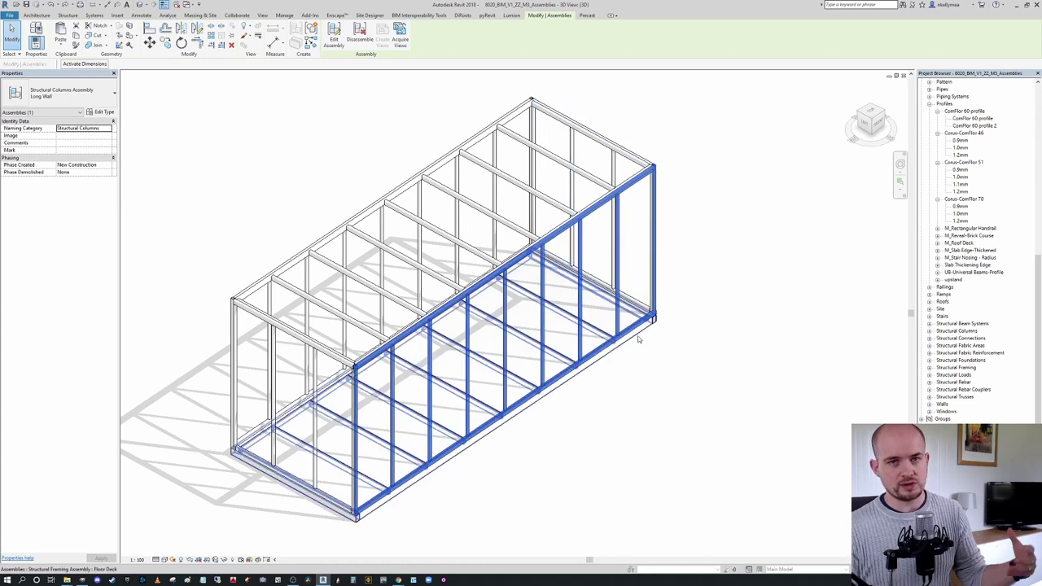
Step: Try to delete the rear Long Wall assembly, review the deletion error, and cancel the operation
click(452, 171)
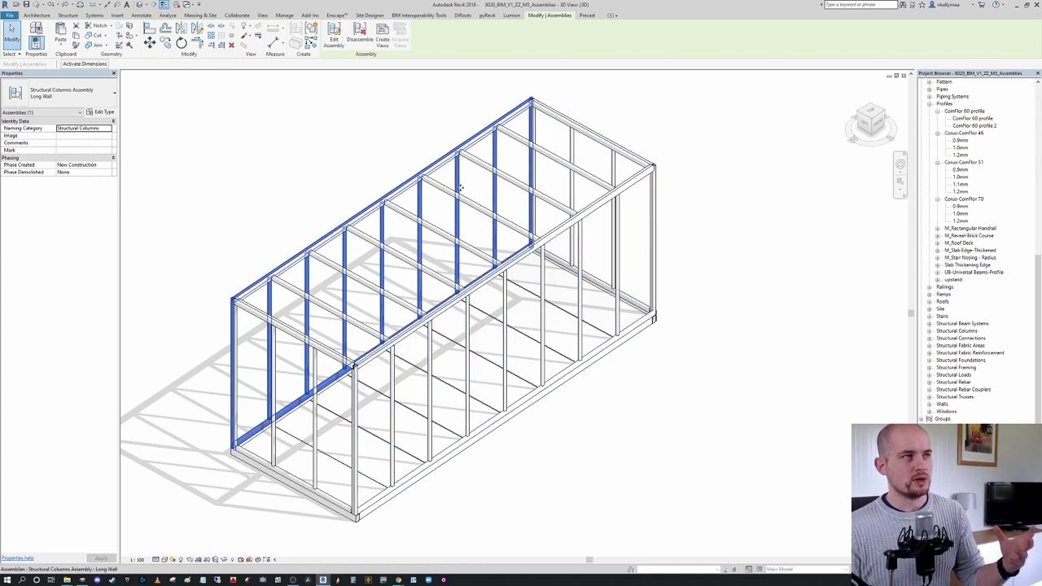
click(549, 165)
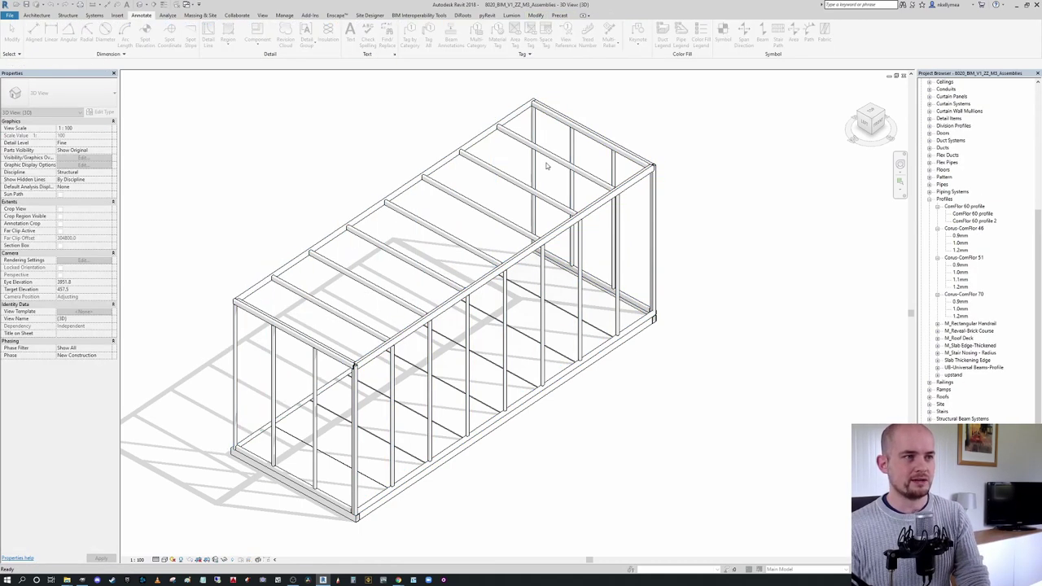
drag(896, 460, 797, 221)
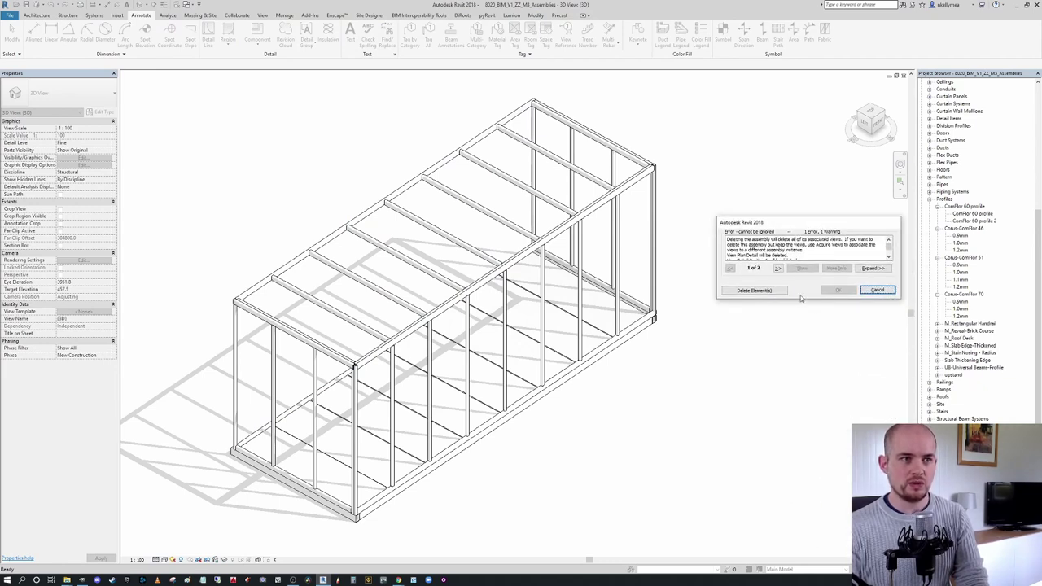
drag(889, 249, 892, 243)
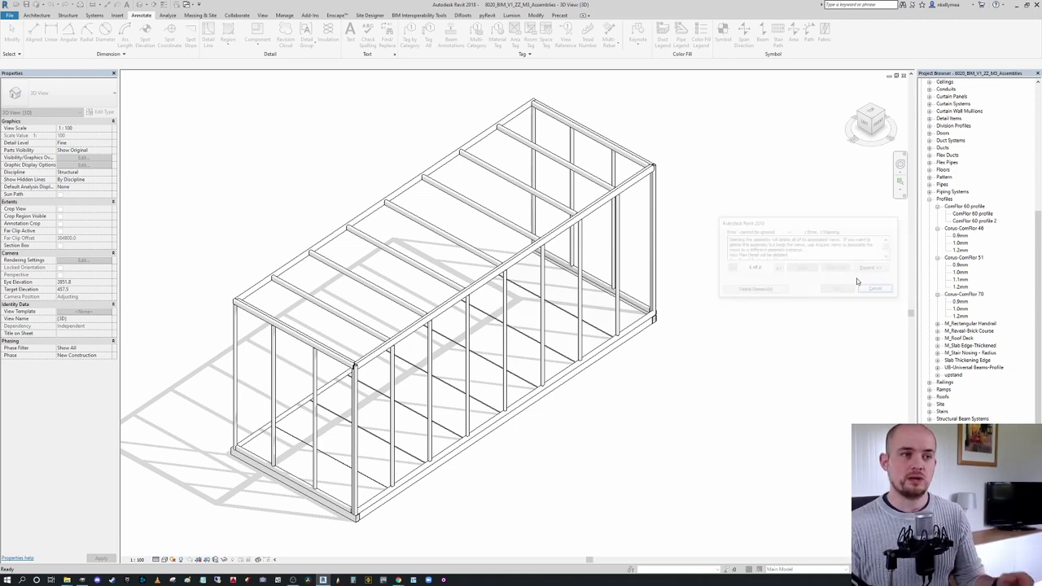
click(877, 291)
Step: Check the front Long Wall assembly, then open its sheet A101 and examine the assembly tag in Detail Section A
click(584, 260)
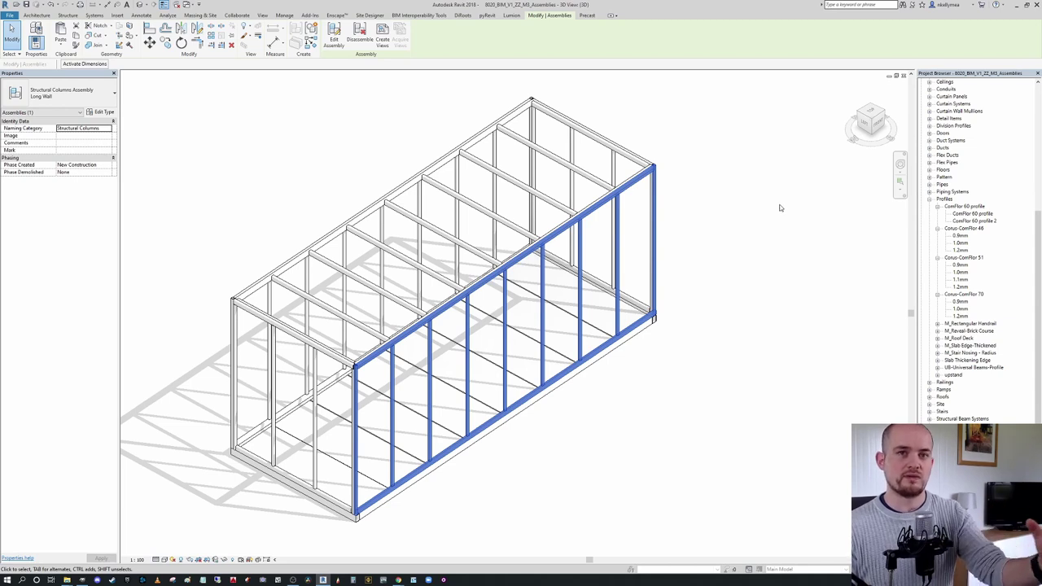
click(832, 220)
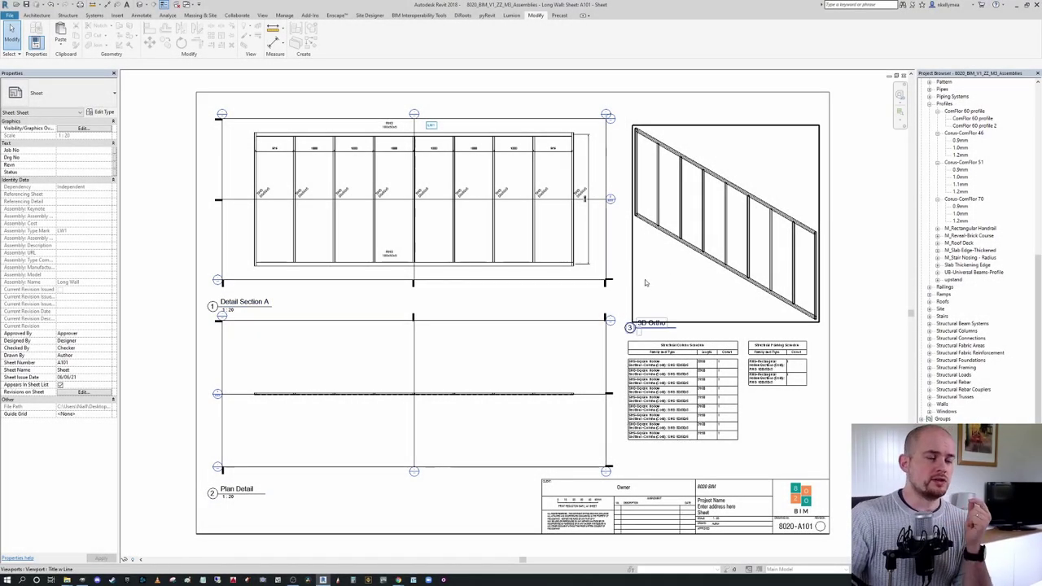
scroll(456, 200, up, 2)
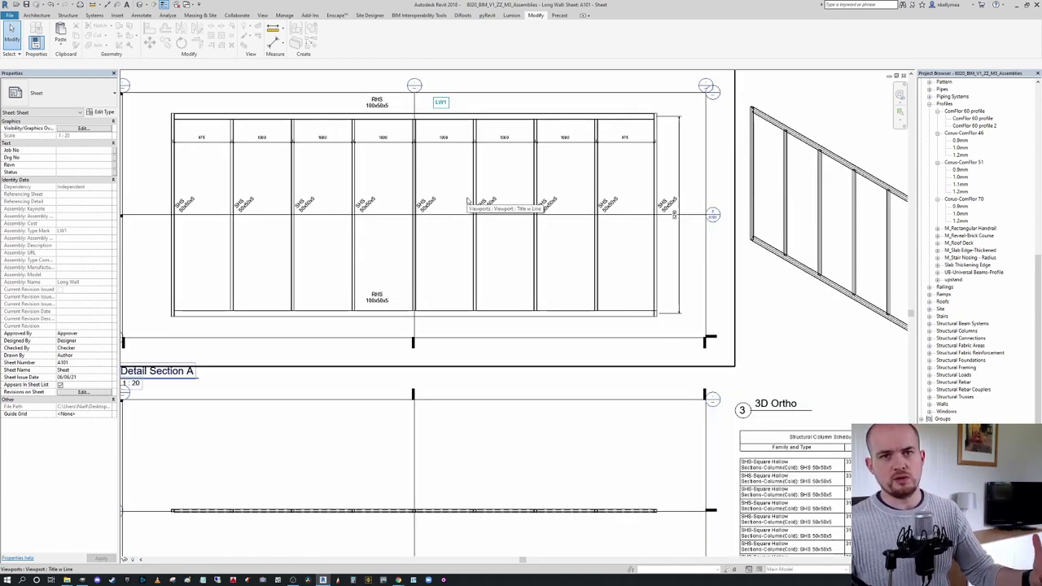
scroll(488, 220, down, 1)
scroll(487, 188, up, 3)
scroll(485, 170, up, 3)
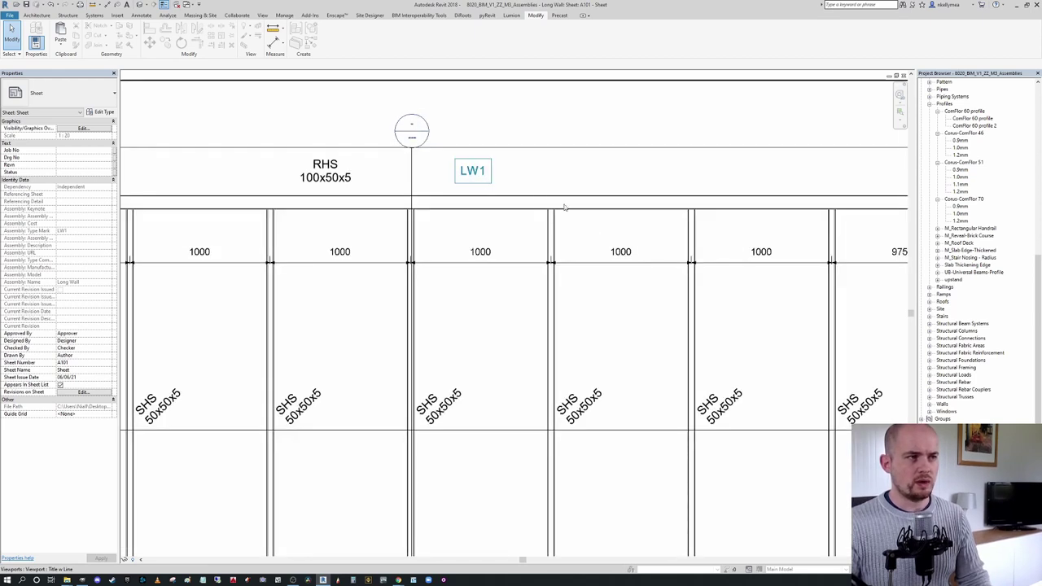
middle_drag(507, 195, 510, 201)
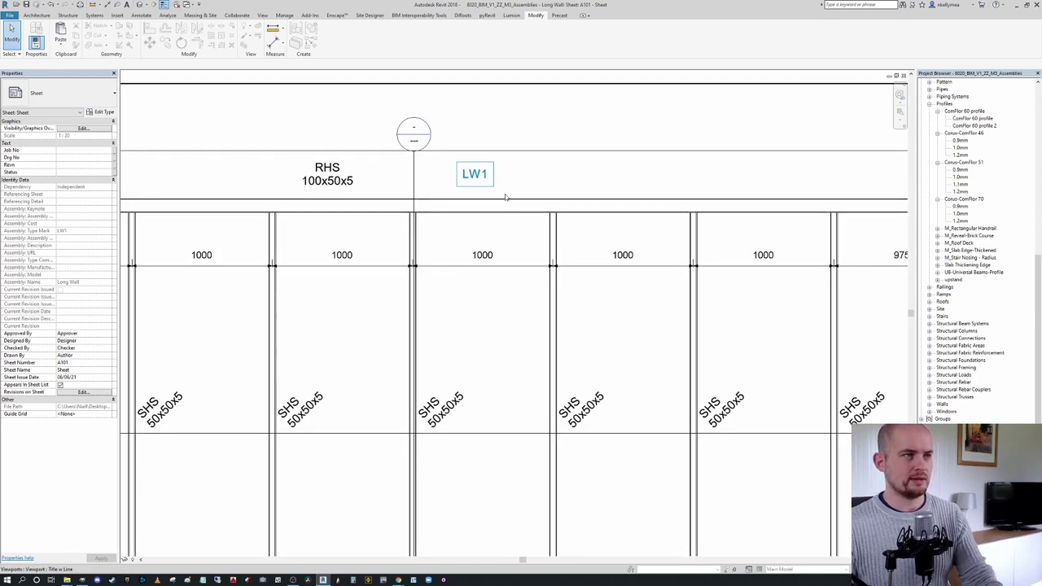
Step: Activate the Detail Section A view on the sheet and inspect the LW1 assembly tag and wall layout
double_click(540, 187)
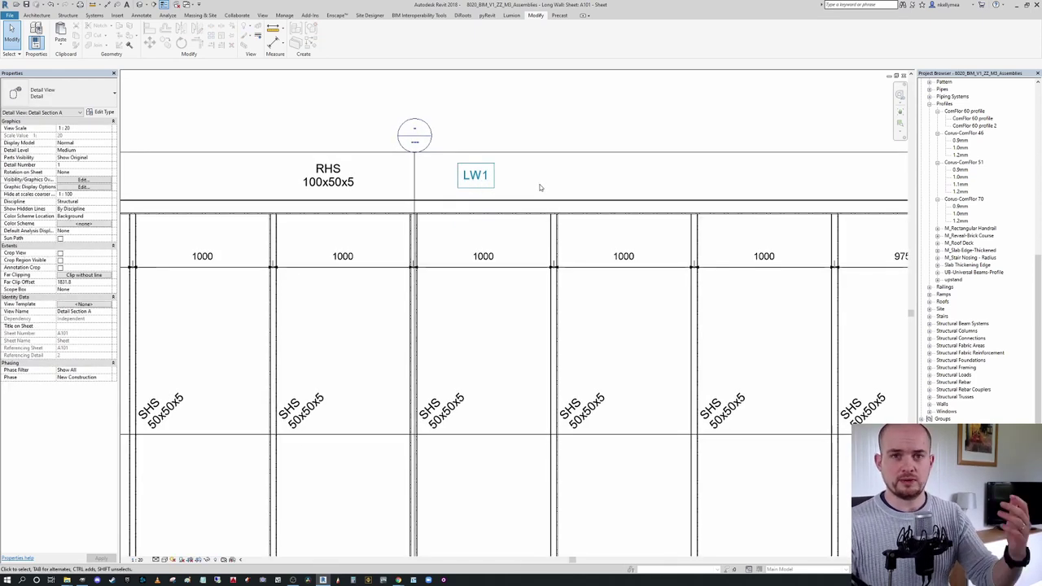
scroll(452, 184, up, 3)
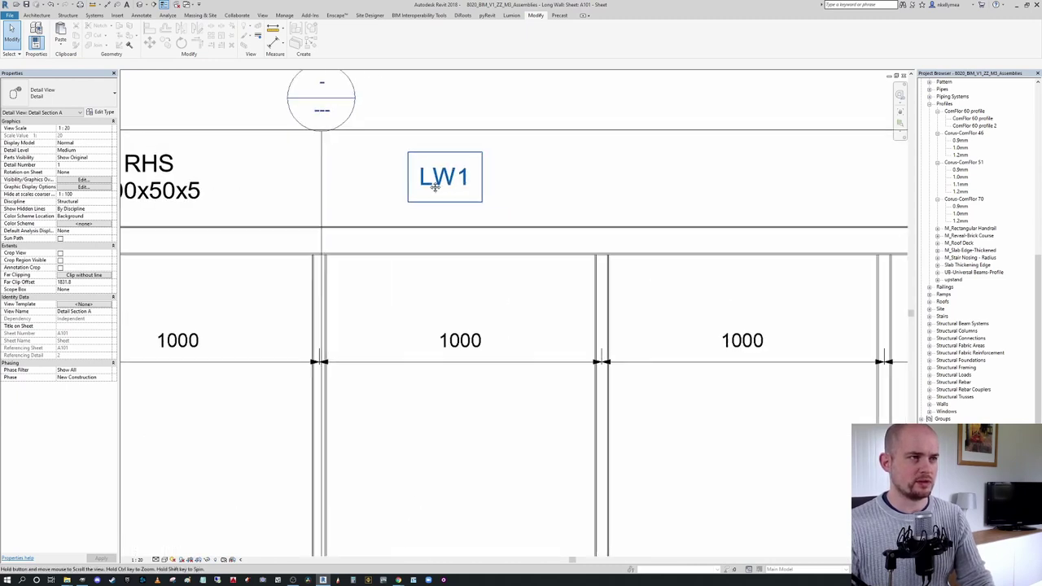
click(432, 186)
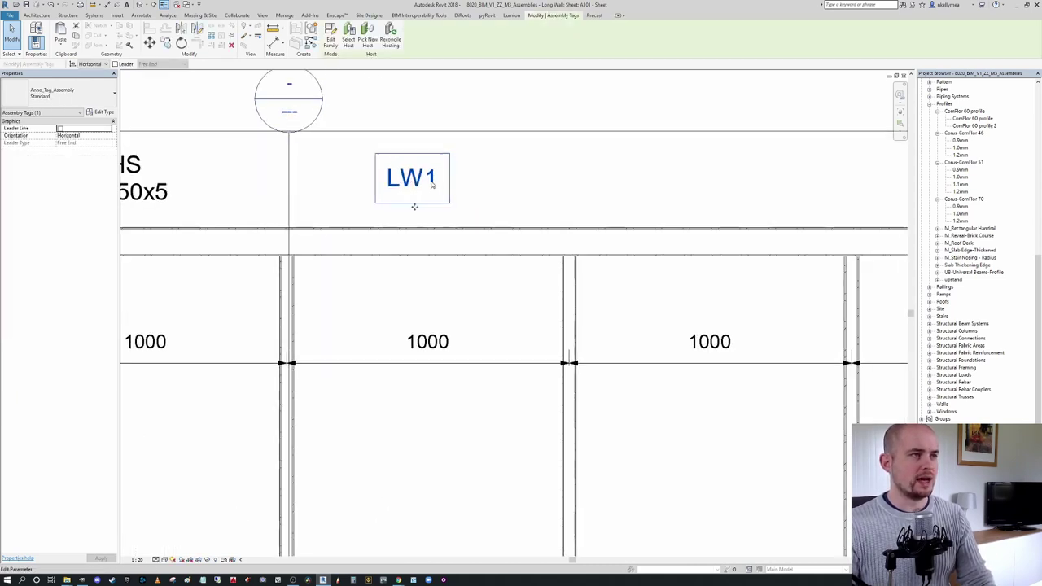
click(571, 190)
scroll(569, 186, down, 2)
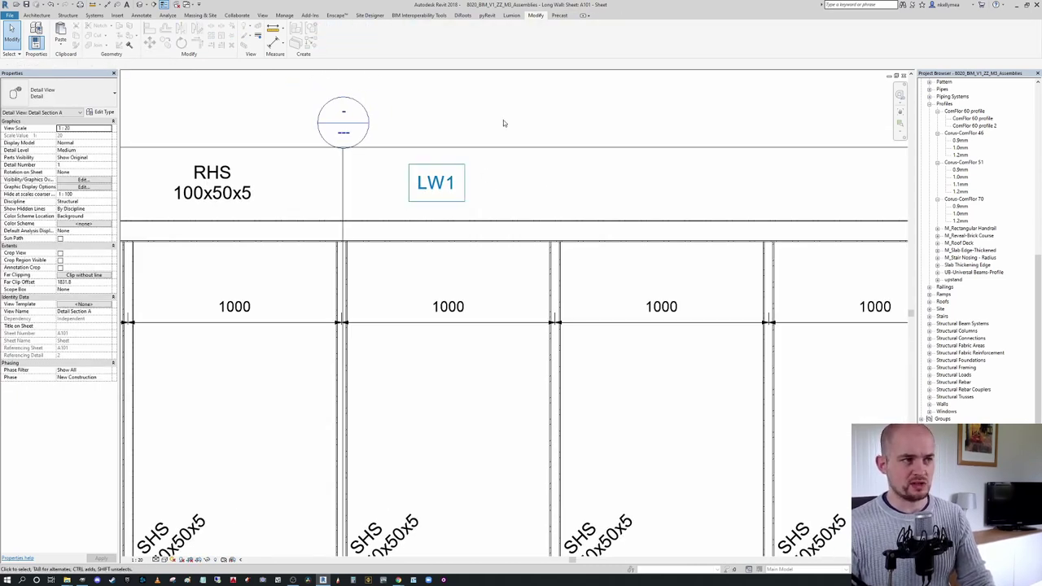
scroll(505, 163, down, 5)
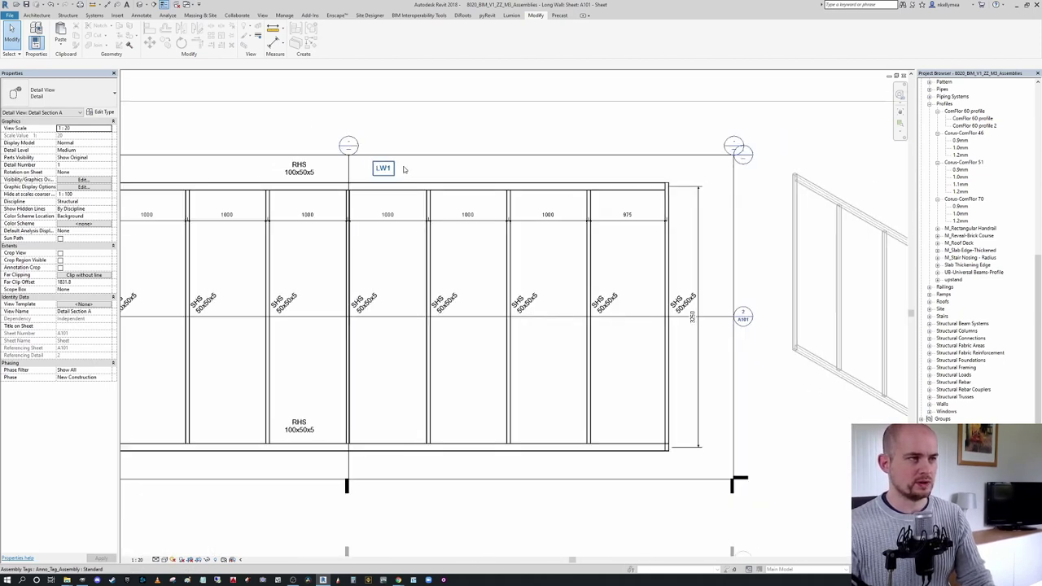
scroll(610, 155, down, 3)
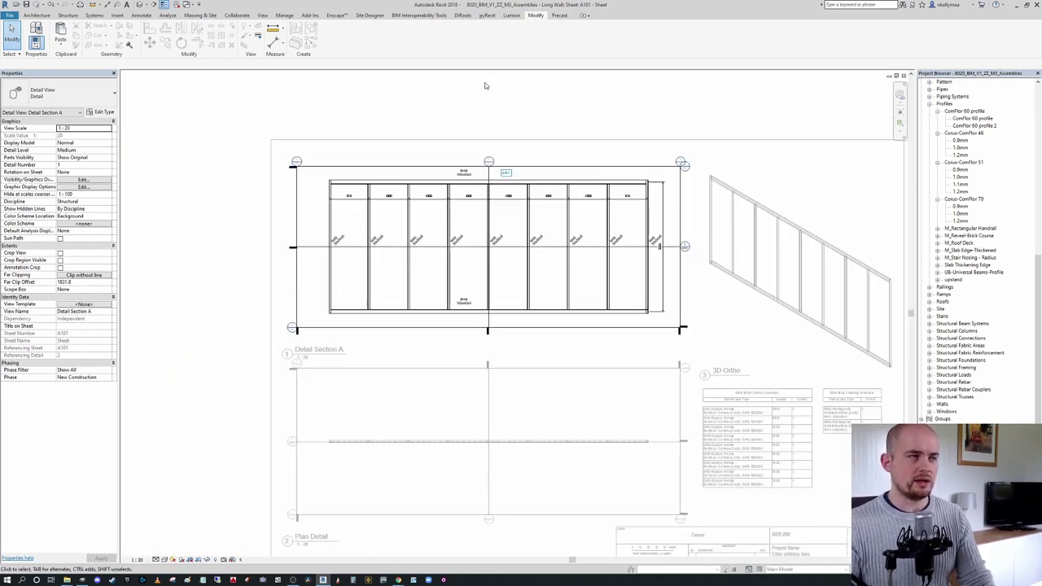
Step: Return to the 3D view and review the rear Long Wall assembly's type properties, including its Type Mark
click(140, 6)
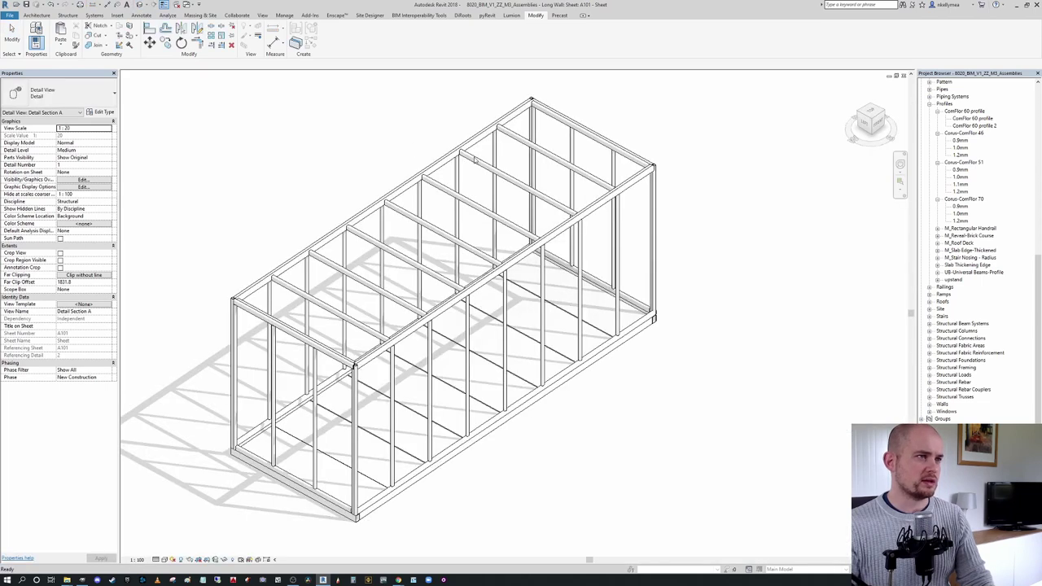
scroll(526, 189, down, 1)
scroll(409, 254, up, 3)
click(413, 256)
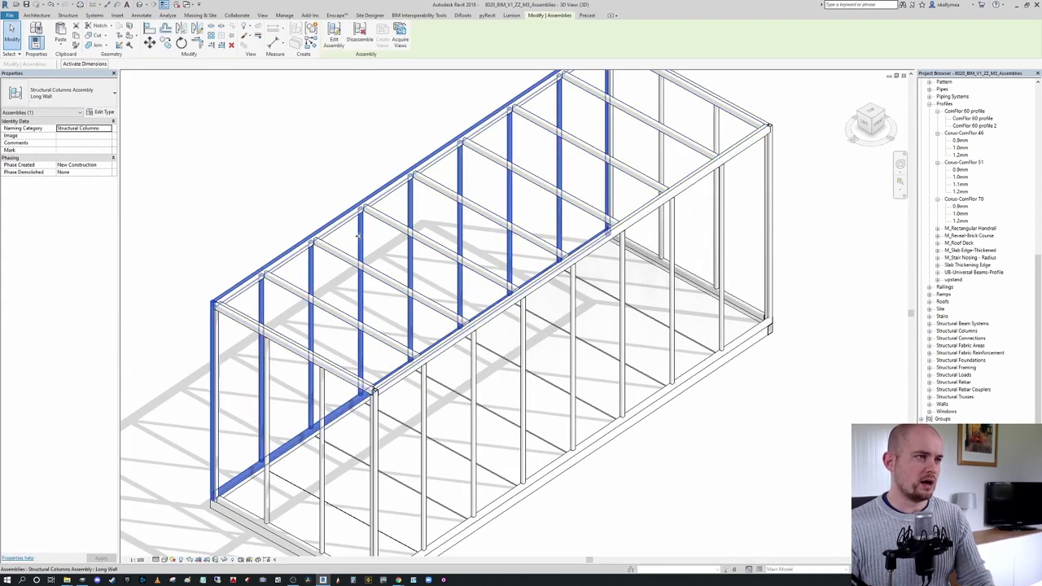
click(104, 112)
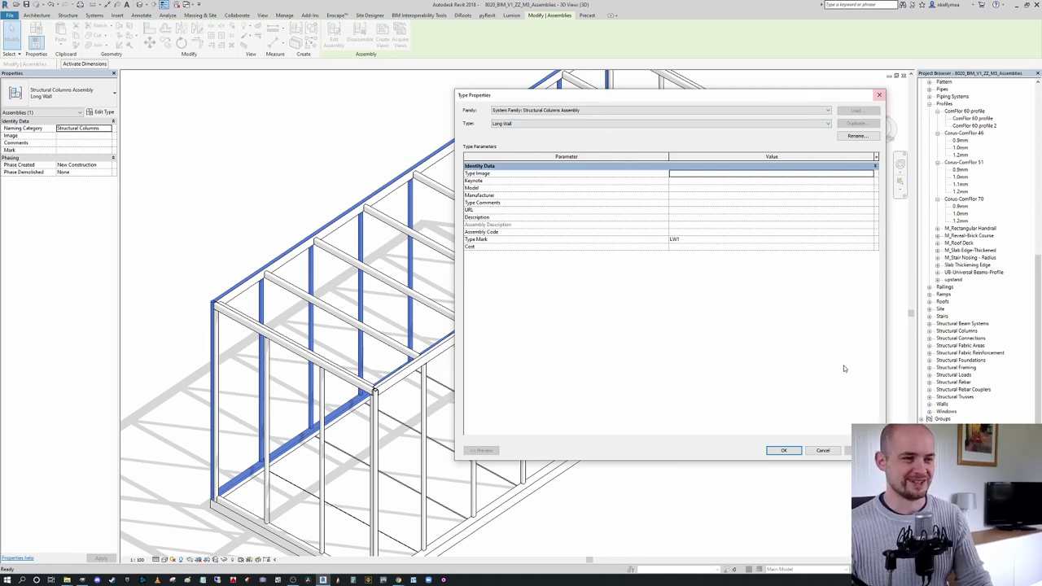
click(783, 450)
click(650, 428)
shift+middle_drag(650, 429, 842, 332)
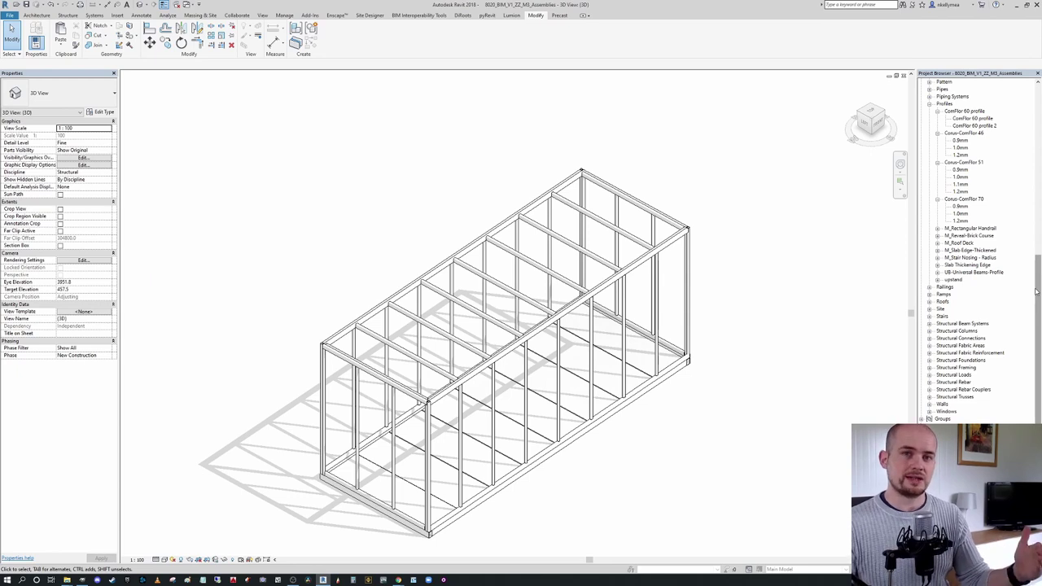
Step: Open the GF structural plan from the project's view list
mouse_move(1038, 292)
mouse_down()
mouse_move(1038, 264)
mouse_move(1033, 295)
mouse_up()
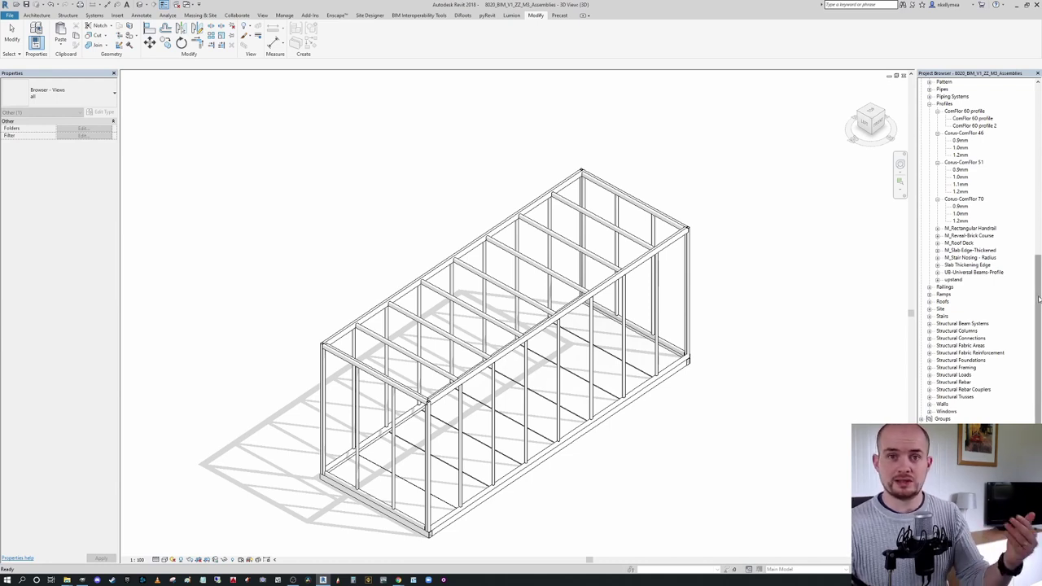
drag(1040, 299, 1033, 106)
double_click(948, 97)
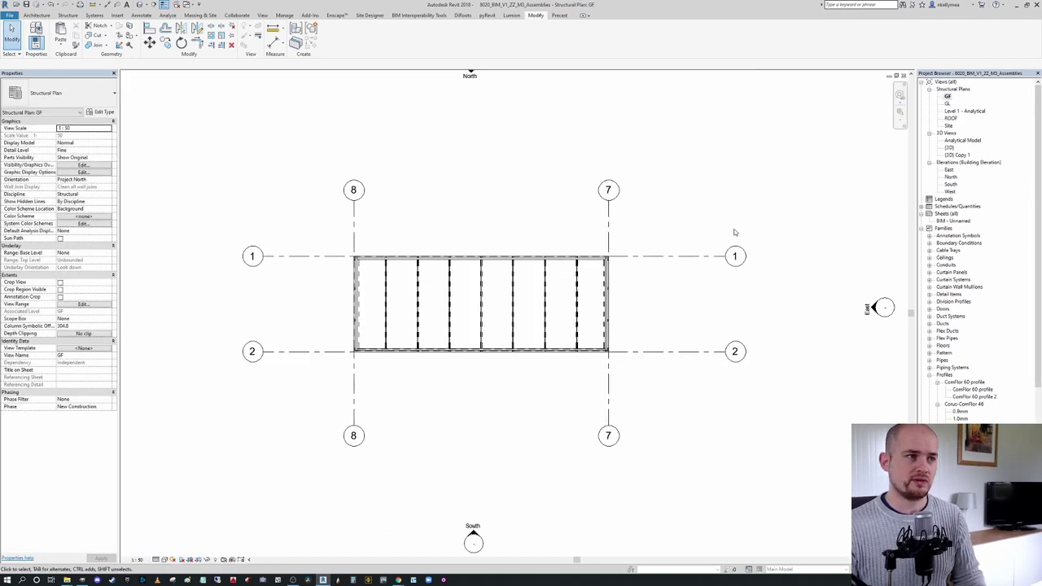
Step: Tag the Long Wall assembly on grid 2 without a leader and place the tag just outside the frame
scroll(547, 343, up, 3)
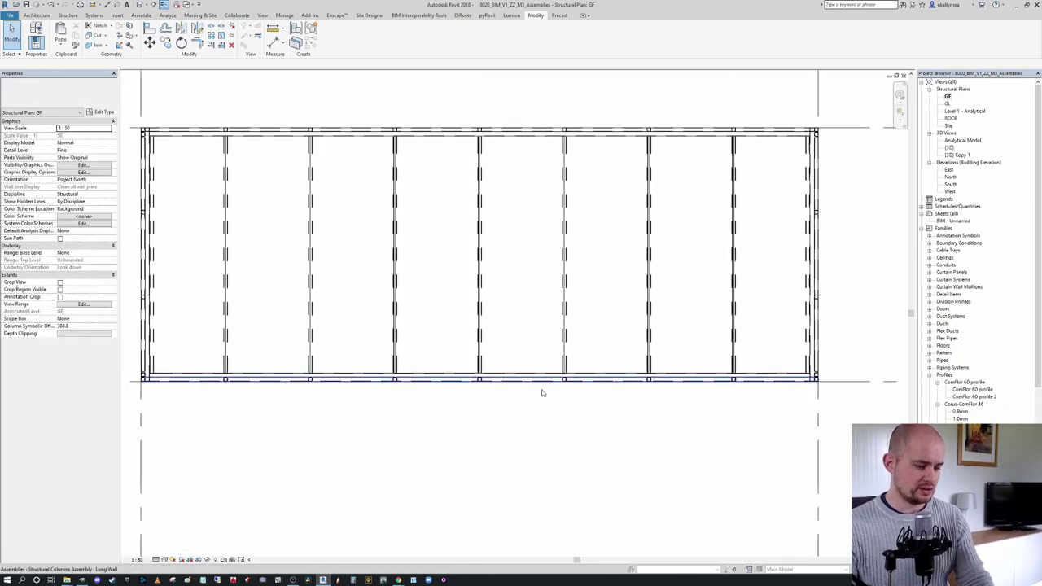
key(t)
key(g)
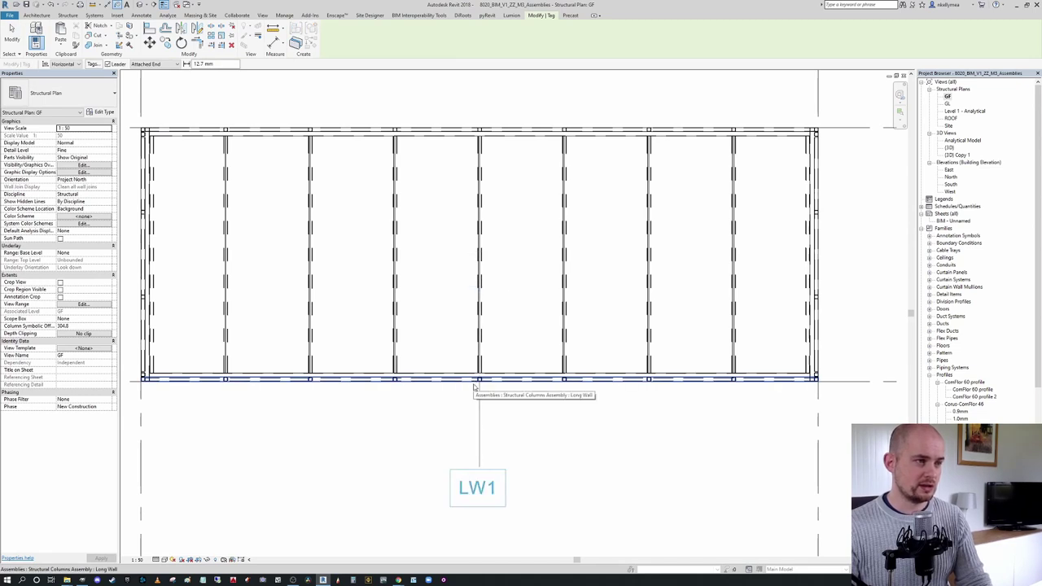
click(109, 64)
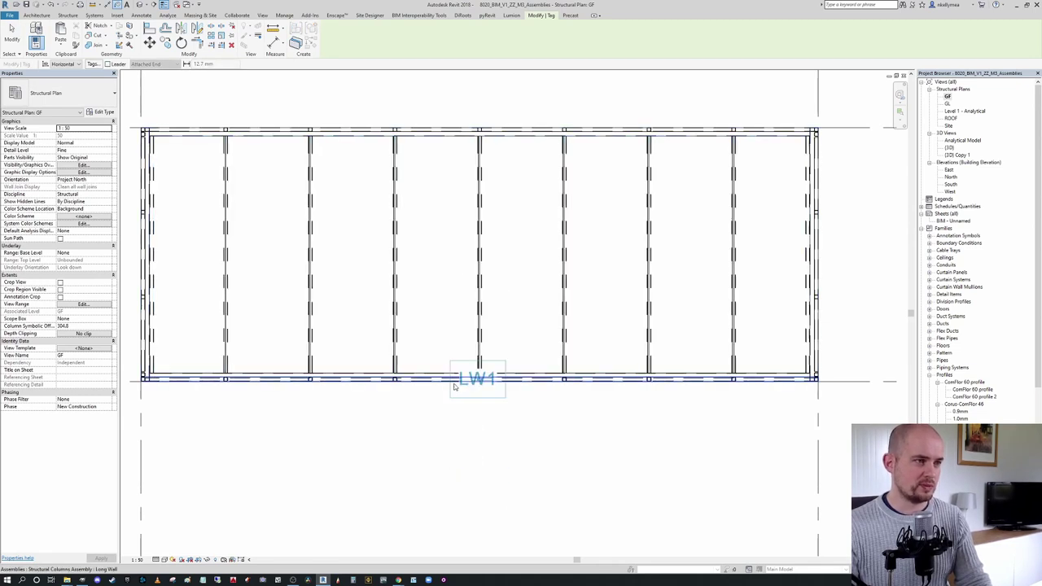
click(460, 382)
drag(481, 399, 478, 430)
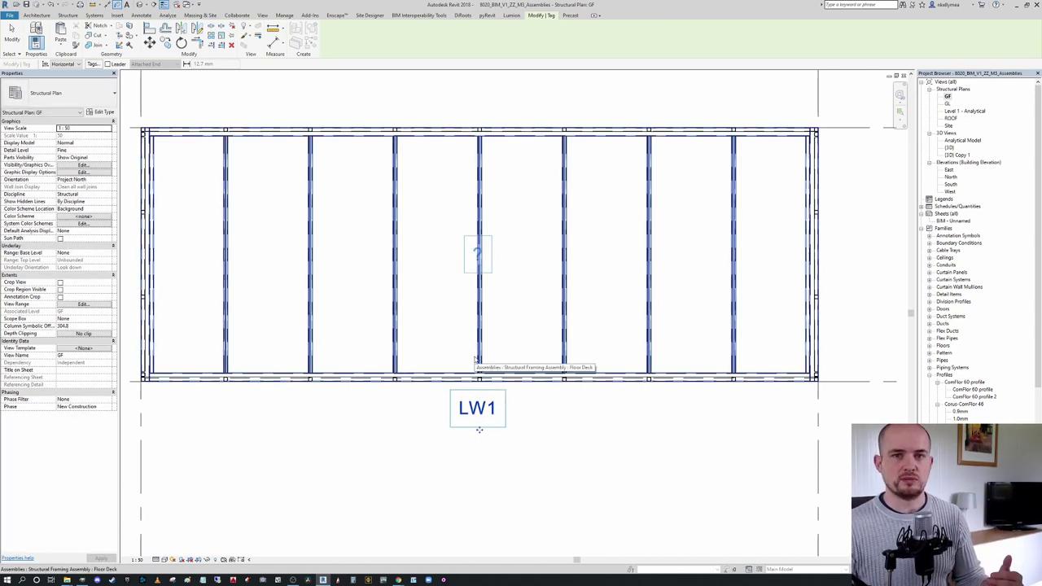
Step: Tag the Floor Deck assembly at its centre and the Long Wall assembly on grid 1, moving the wall tag outside the frame
scroll(476, 358, down, 3)
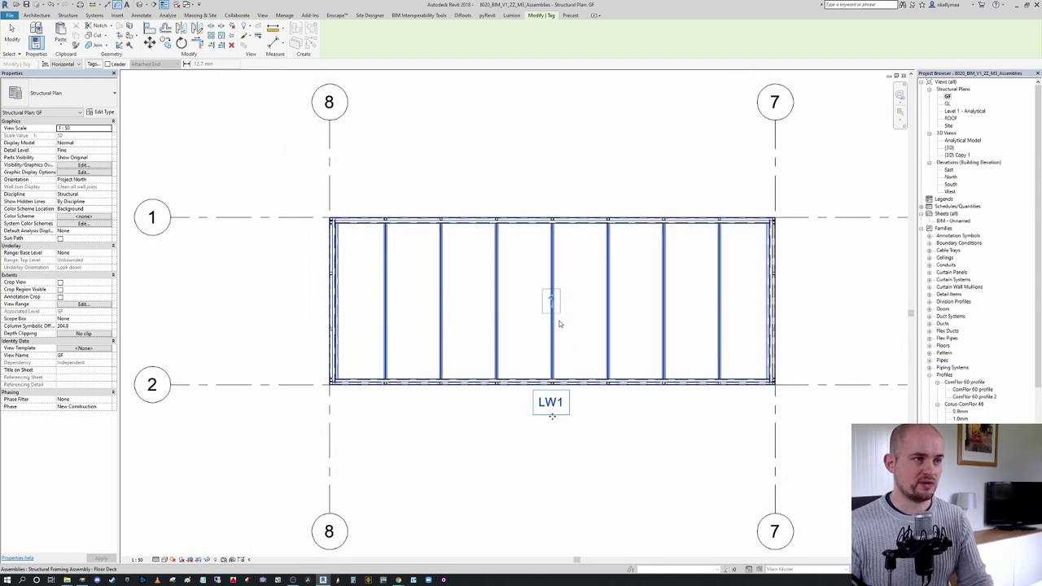
click(554, 309)
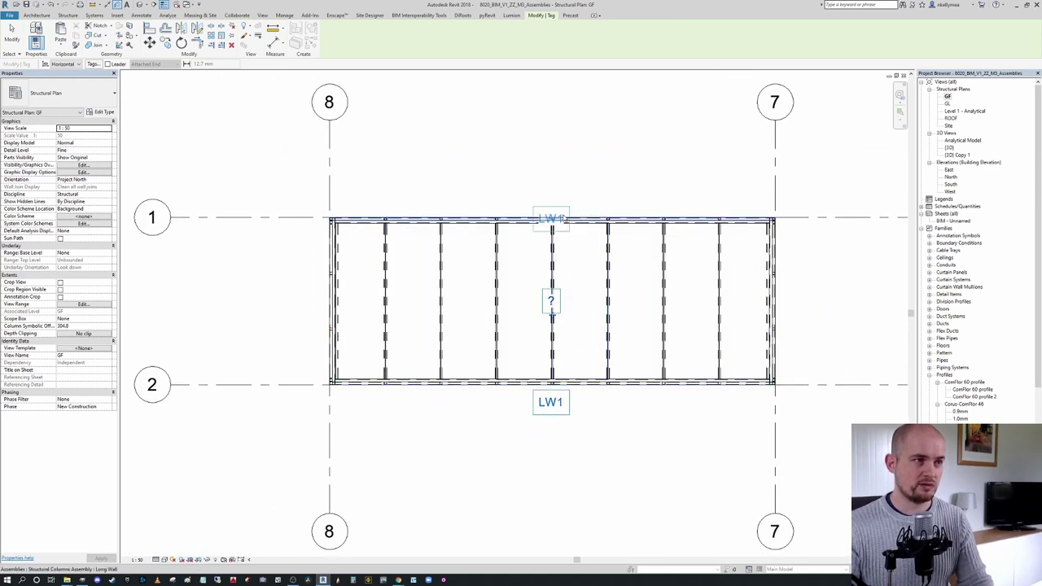
drag(552, 232, 552, 210)
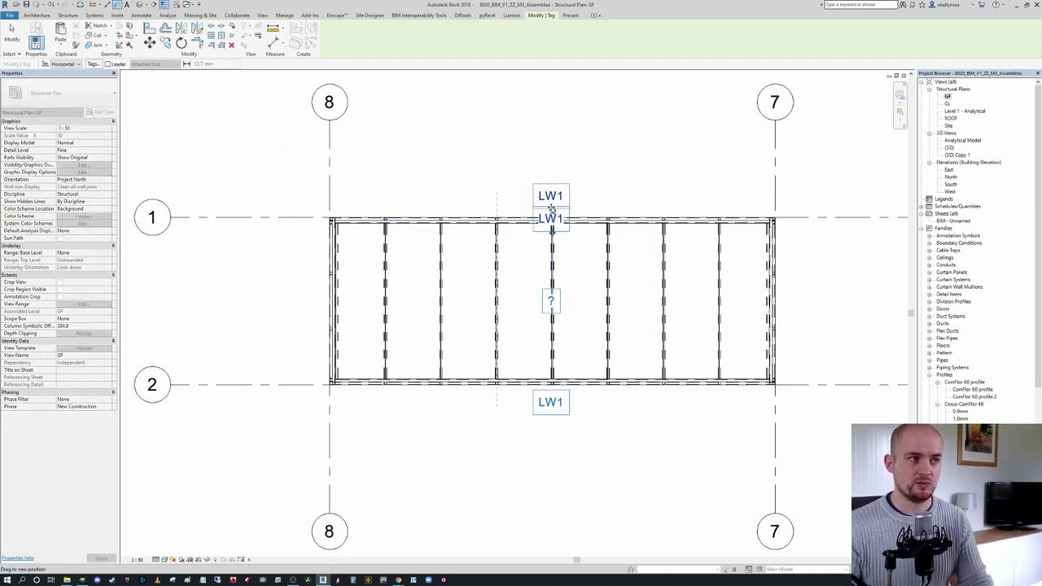
Step: Tag the End Wall assemblies on grids 7 and 8 without leaders, moving each tag outside the frame
click(778, 297)
drag(774, 315, 796, 315)
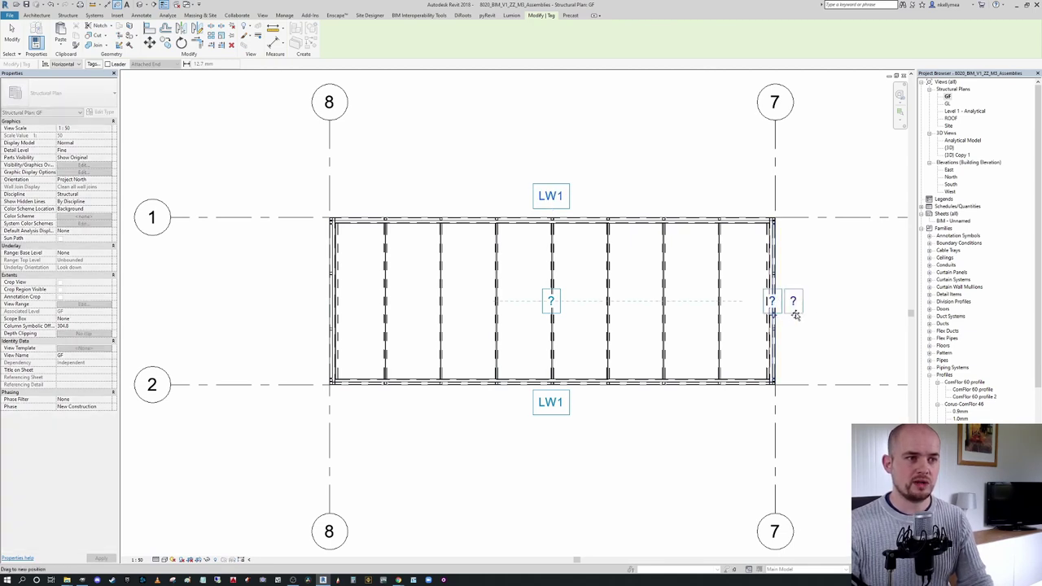
click(330, 309)
scroll(330, 316, up, 2)
drag(331, 317, 308, 317)
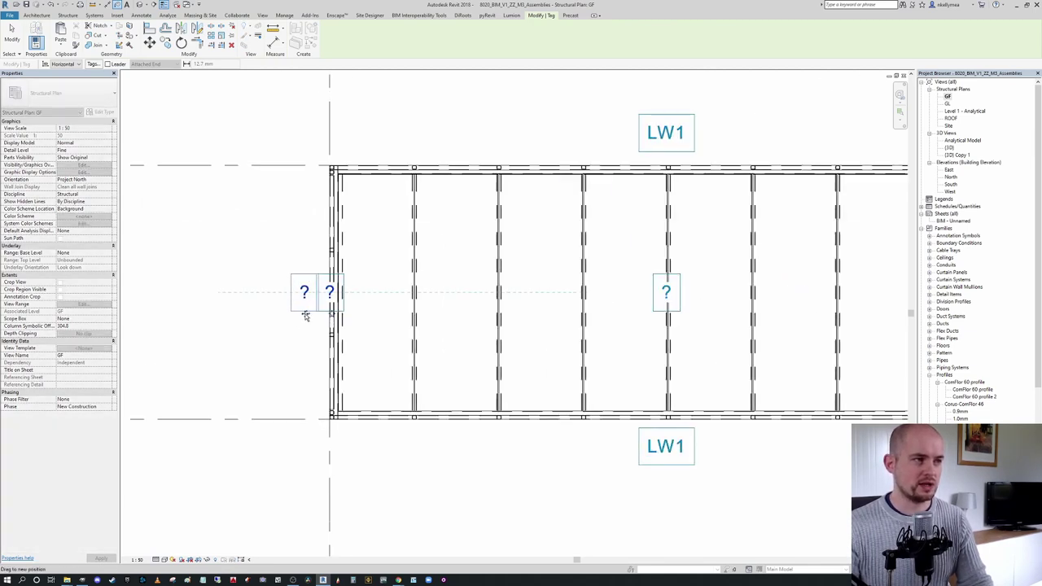
scroll(309, 317, down, 2)
click(314, 322)
Step: Set the grid 8 End Wall's tag value to EW1, accept the type parameter change, and shift the tag clear of the wall
scroll(326, 324, down, 2)
scroll(331, 326, up, 2)
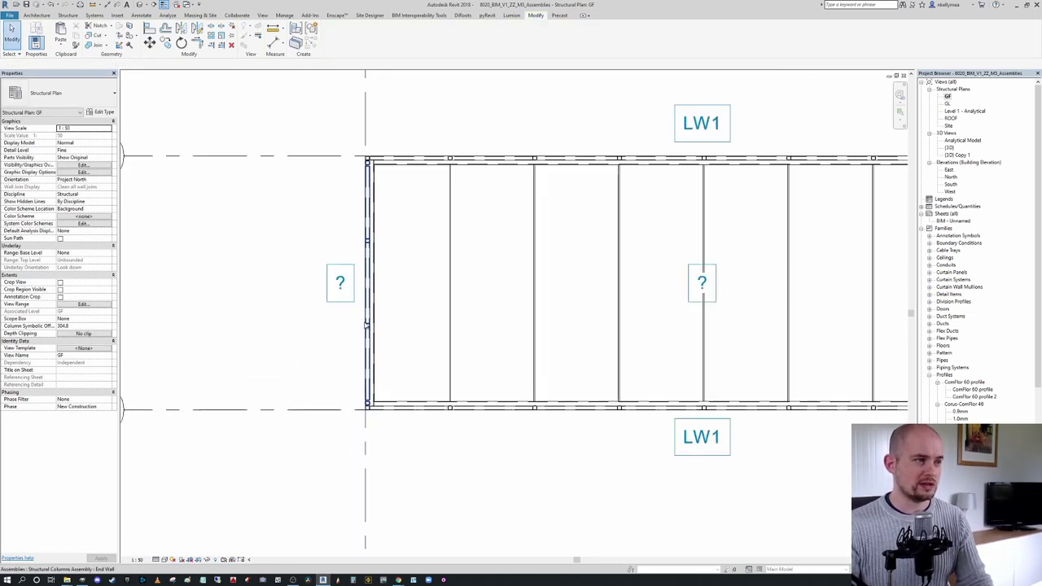
click(365, 326)
scroll(342, 293, up, 2)
click(344, 268)
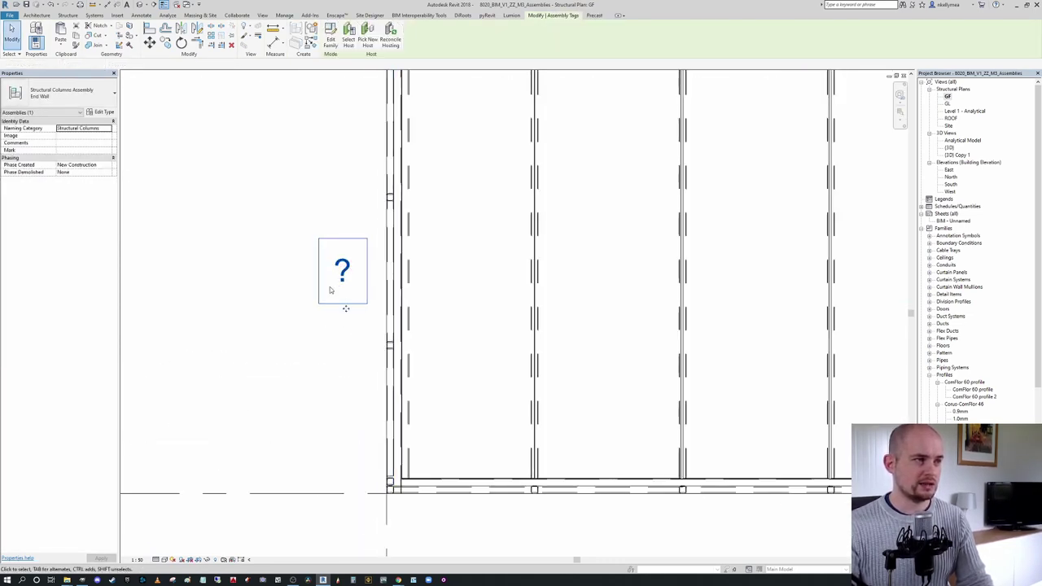
click(346, 275)
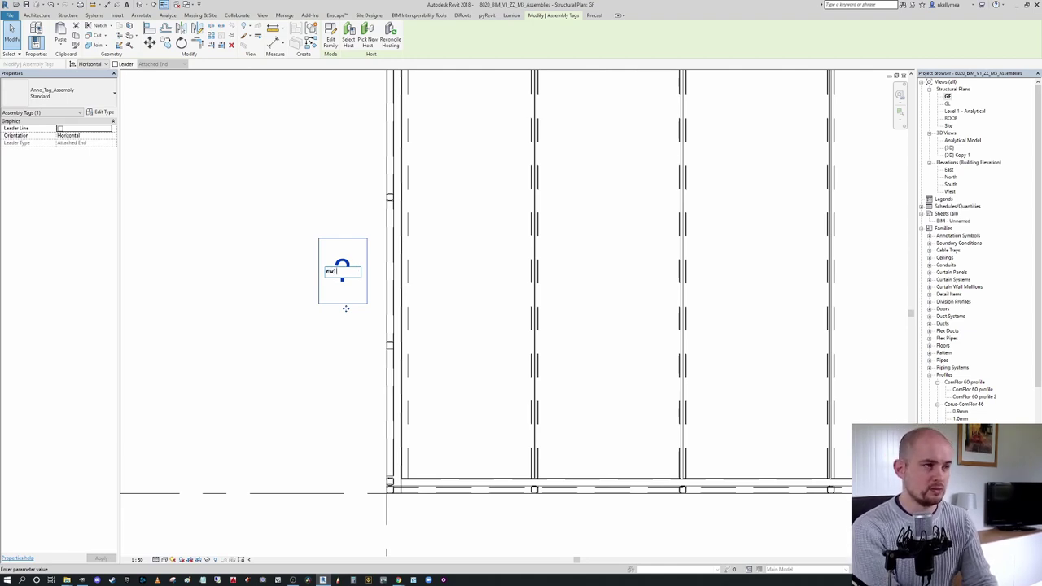
key(Caps_Lock)
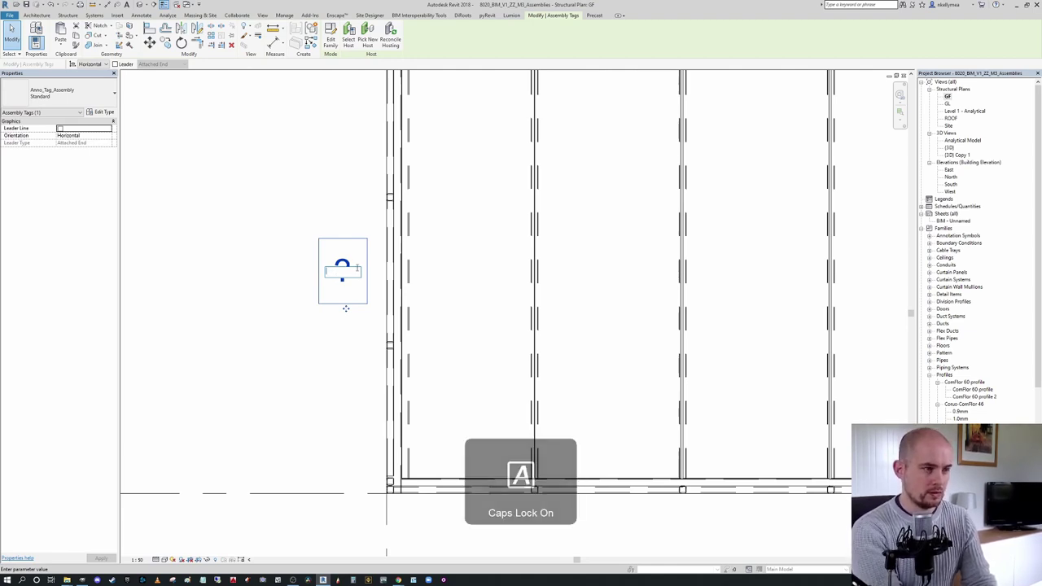
text(EW1)
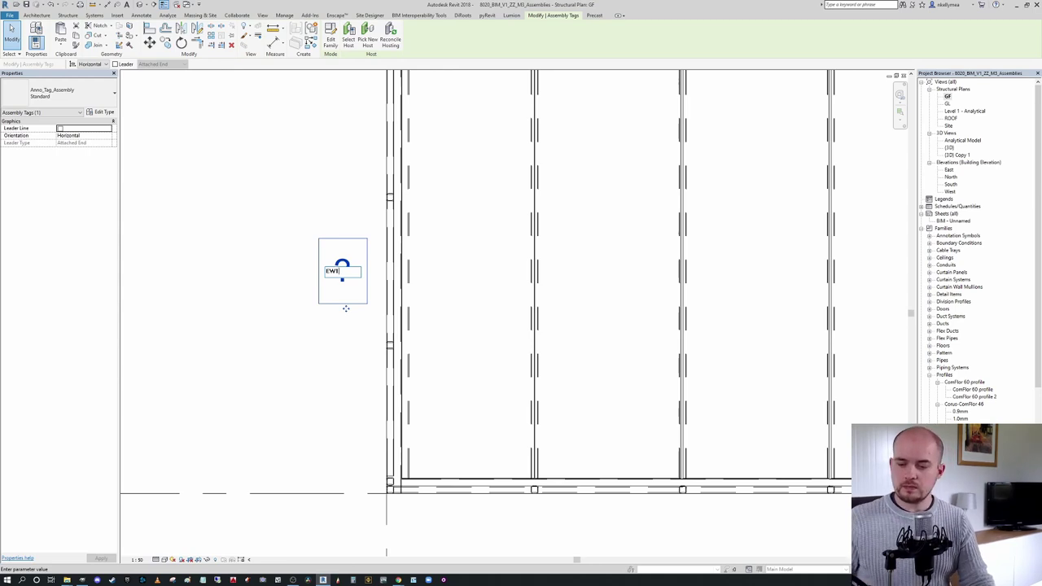
click(284, 147)
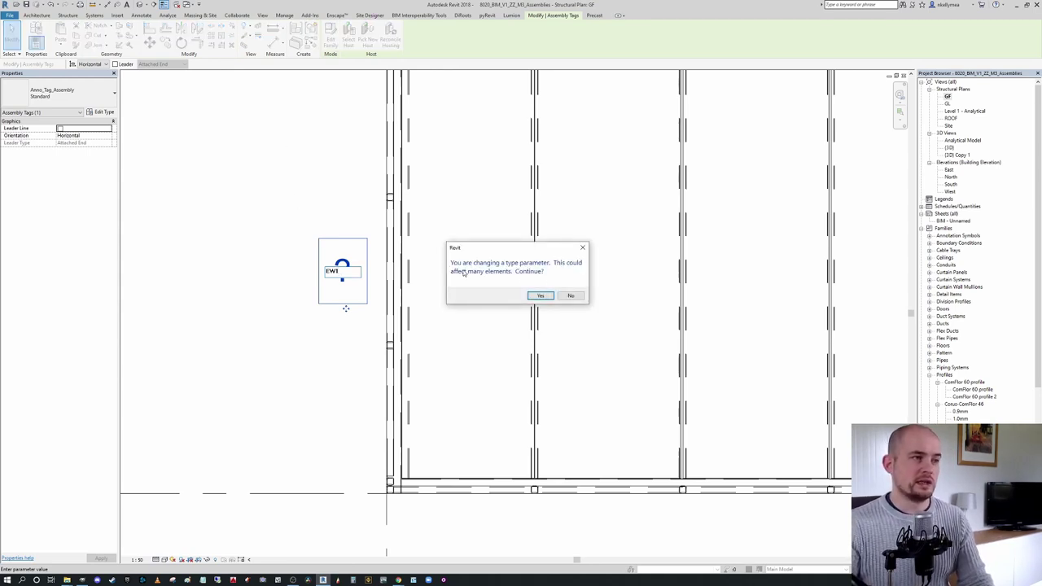
click(541, 296)
scroll(456, 306, down, 4)
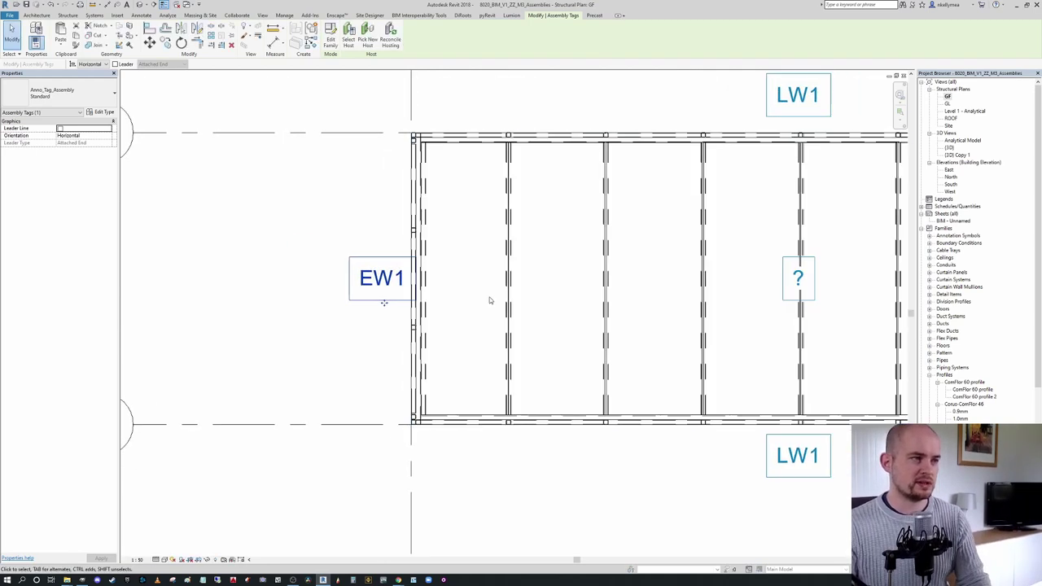
drag(415, 299, 409, 299)
click(353, 242)
Step: Check the Type Mark in the type properties of the End Wall assembly on grid 8
click(414, 250)
scroll(410, 243, up, 2)
click(101, 111)
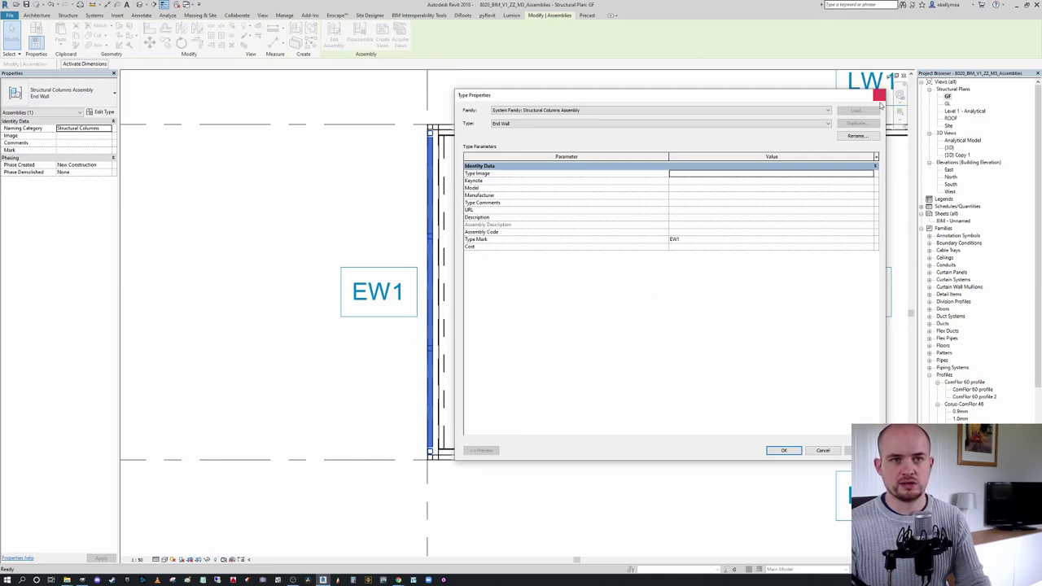
click(879, 95)
scroll(556, 223, down, 3)
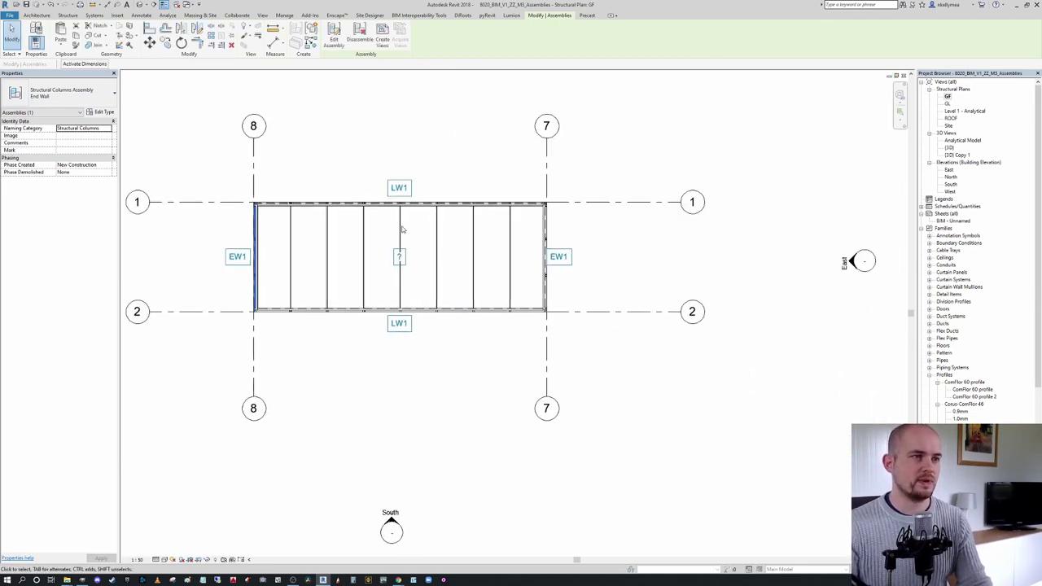
Step: Shift the End Wall tag at grid 7 slightly outward from the wall
scroll(603, 259, up, 3)
click(606, 259)
scroll(610, 260, down, 1)
middle_drag(633, 242, 724, 241)
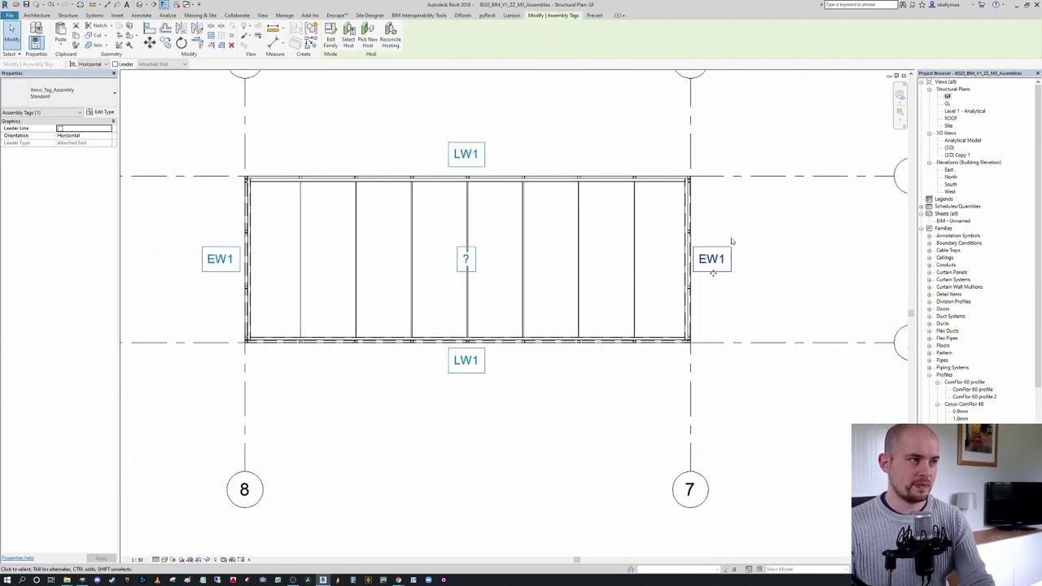
scroll(466, 254, up, 3)
key(Escape)
Step: Set the Floor Deck tag value to FL1, accept the type parameter change, and move the tag off the central joist
click(446, 264)
scroll(440, 259, up, 2)
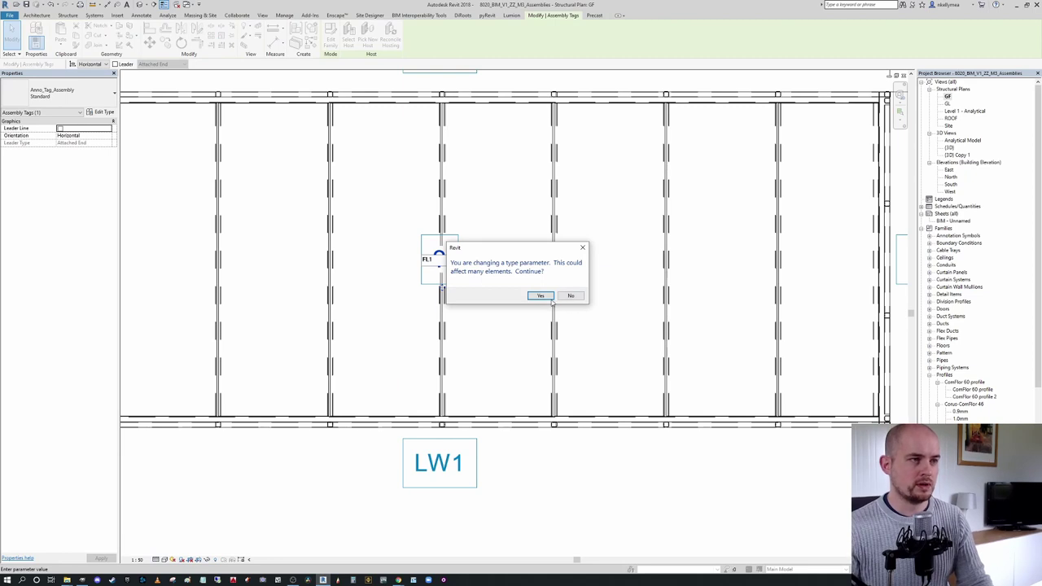
click(540, 296)
drag(480, 284, 494, 290)
scroll(494, 289, down, 3)
click(552, 332)
scroll(553, 334, down, 2)
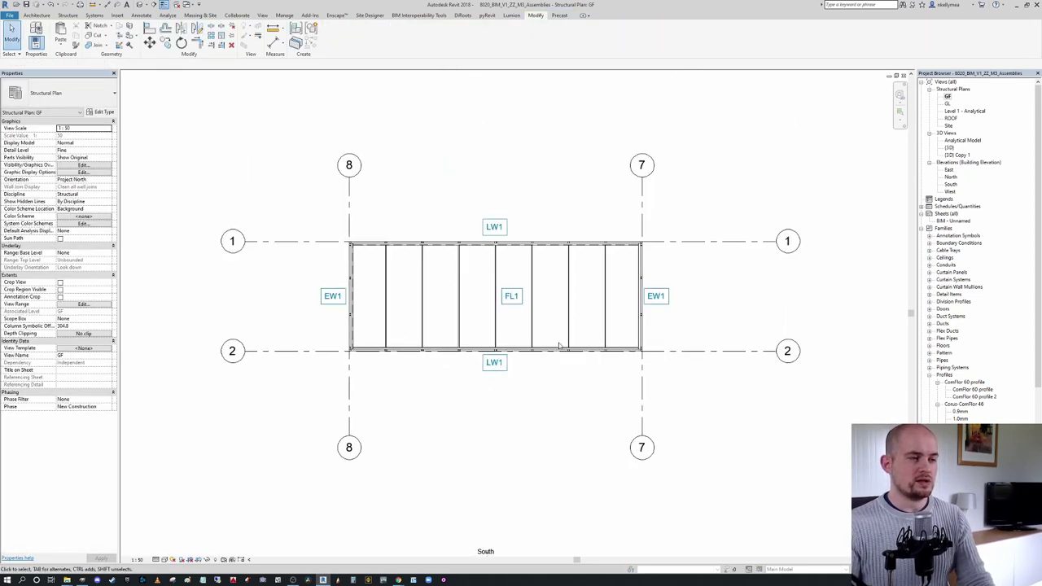
Step: Place an aligned dimension string below the plan from grid 8 across the first floor deck joists
key(d)
key(i)
scroll(422, 331, up, 2)
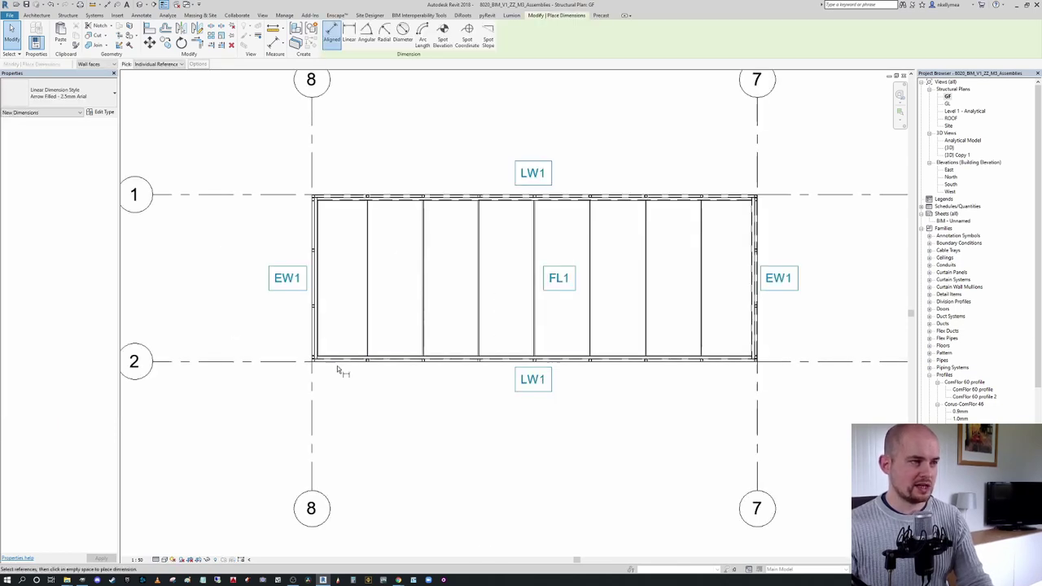
click(320, 350)
click(312, 409)
click(423, 353)
click(491, 411)
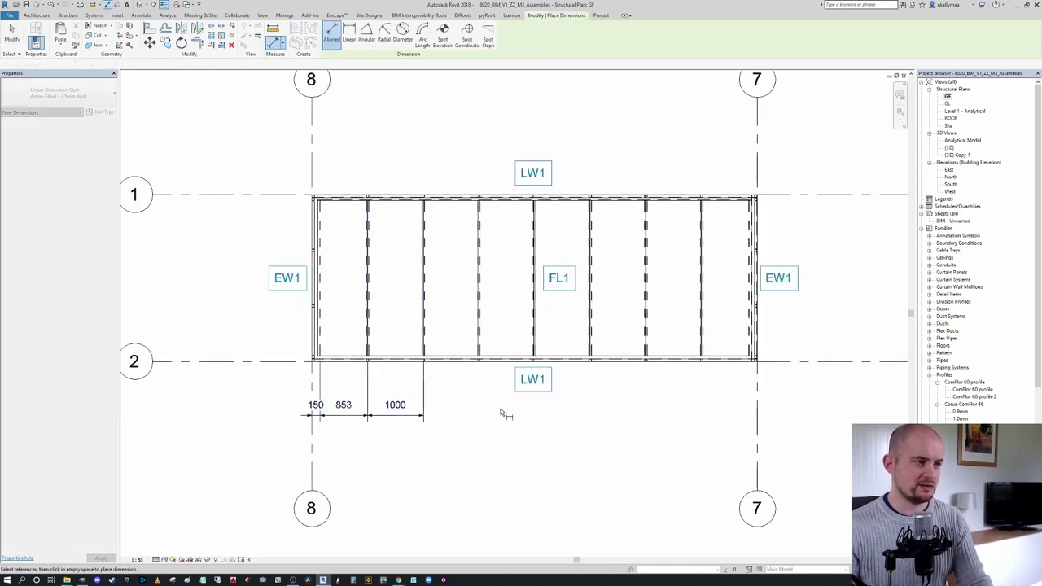
key(Escape)
key(Escape)
Step: Try to tag the individual floor deck elements and delete the joist dimension string below the plan
key(t)
key(g)
click(373, 311)
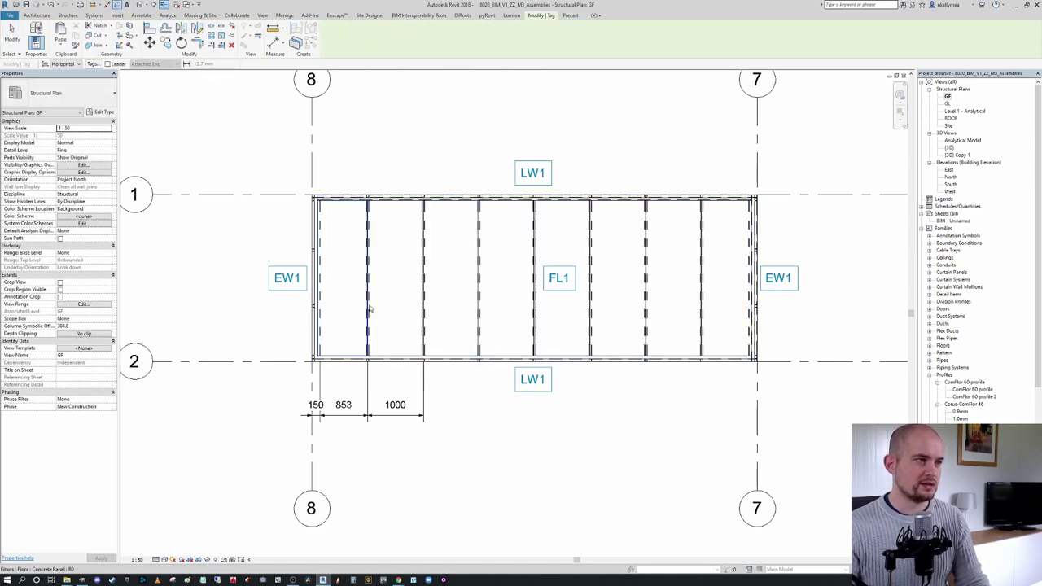
click(560, 298)
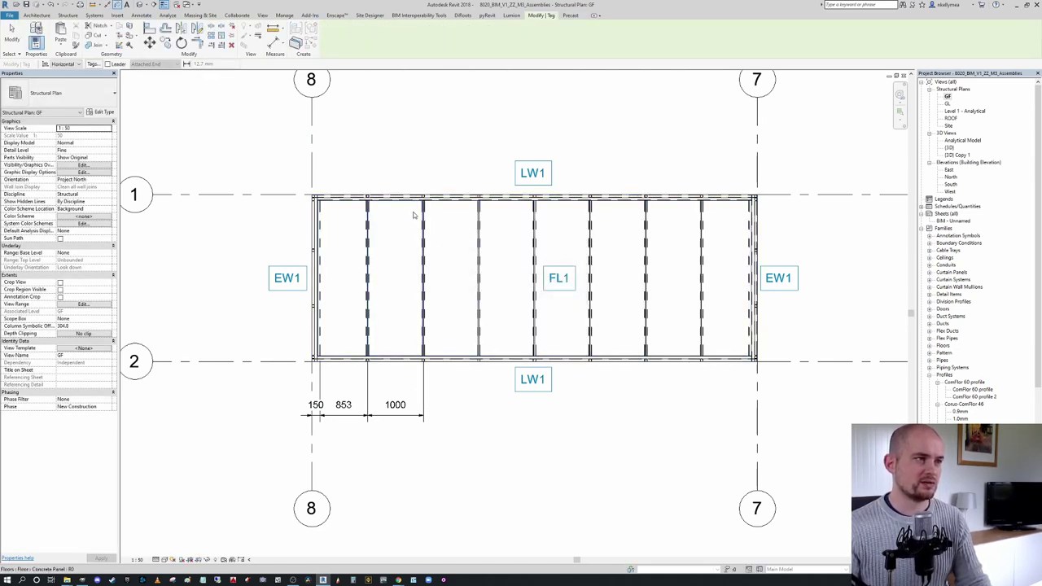
click(399, 415)
key(Delete)
key(z)
key(f)
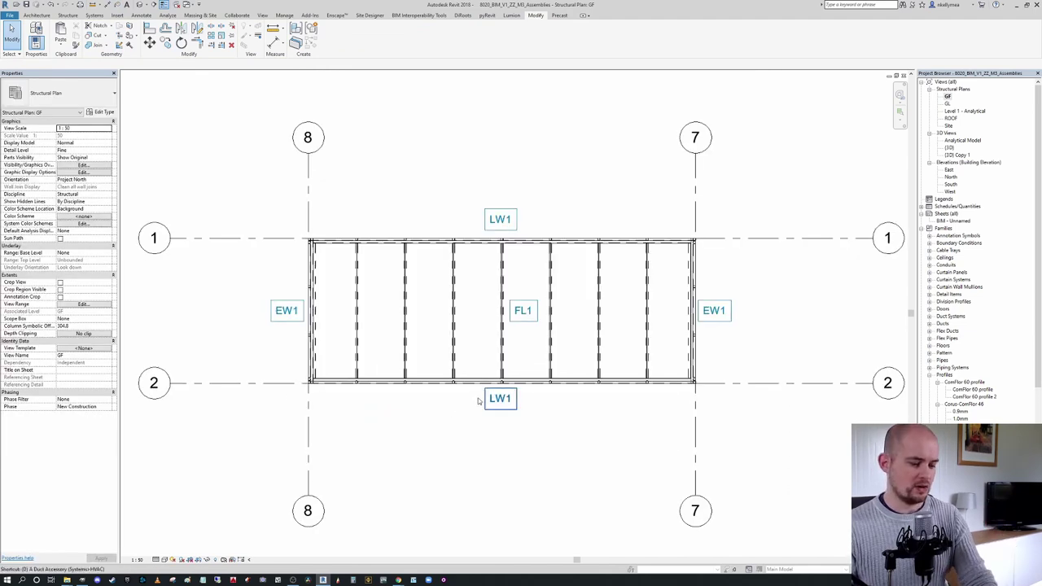
Step: Add overall aligned dimensions between grids 8 and 7 above the plan and between grids 1 and 2 beside it
key(d)
key(i)
click(696, 207)
click(310, 187)
click(428, 195)
click(273, 238)
click(255, 384)
click(241, 361)
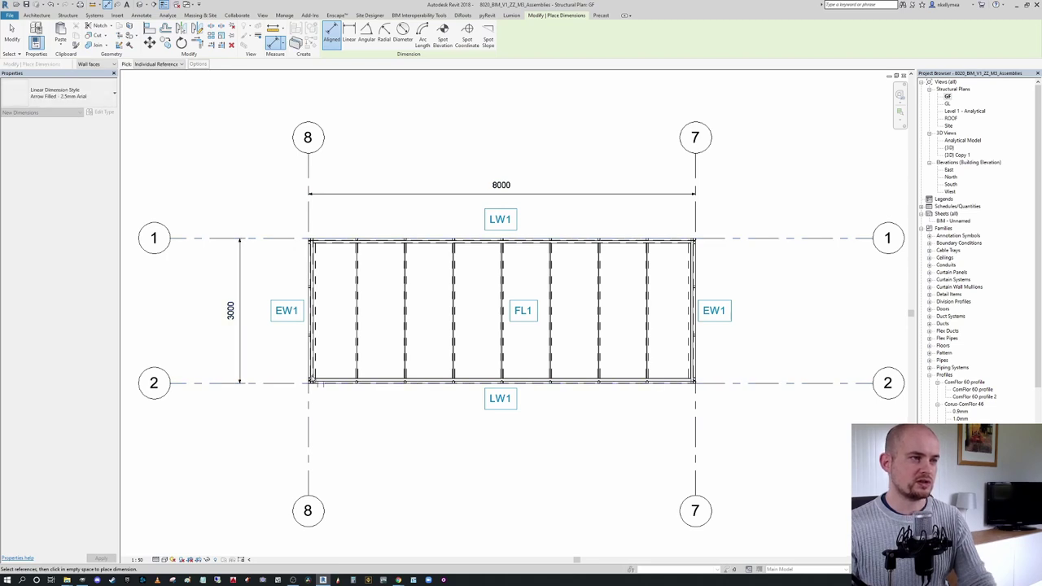
key(Escape)
key(Escape)
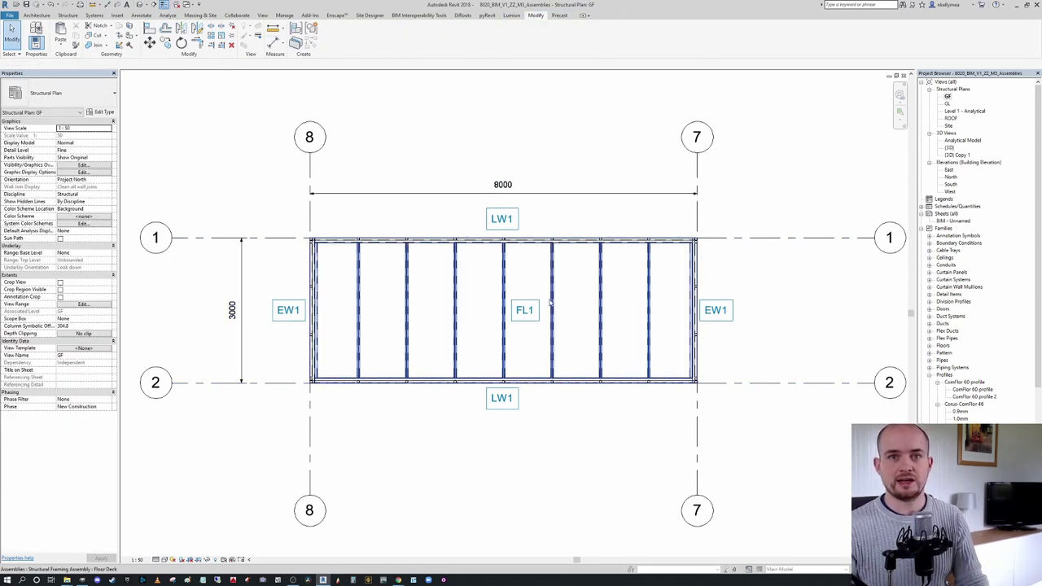
scroll(539, 281, down, 2)
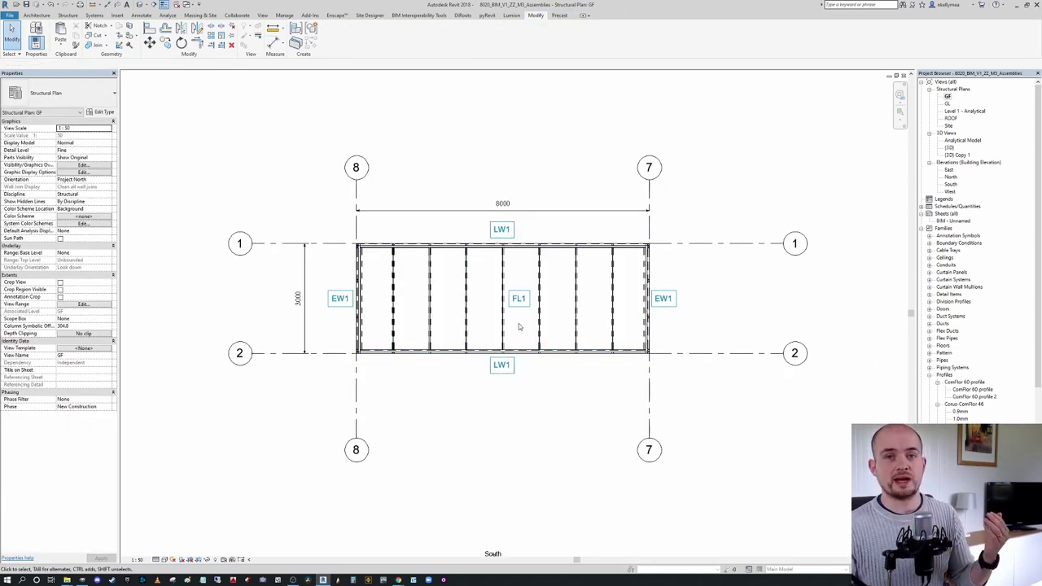
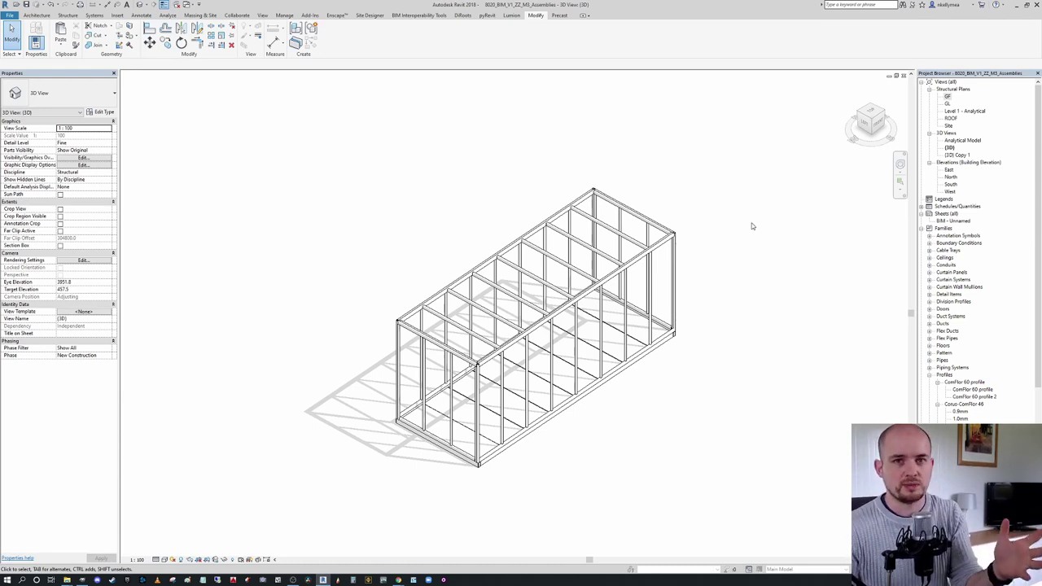
Step: Inspect the front Long Wall assembly in the 3D view and check its type properties
scroll(751, 250, down, 2)
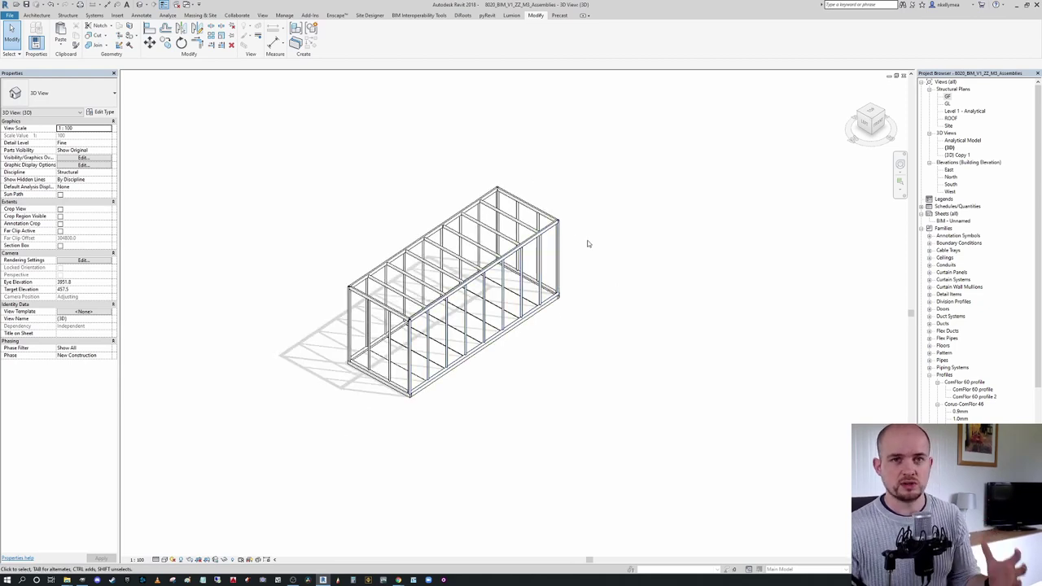
click(513, 326)
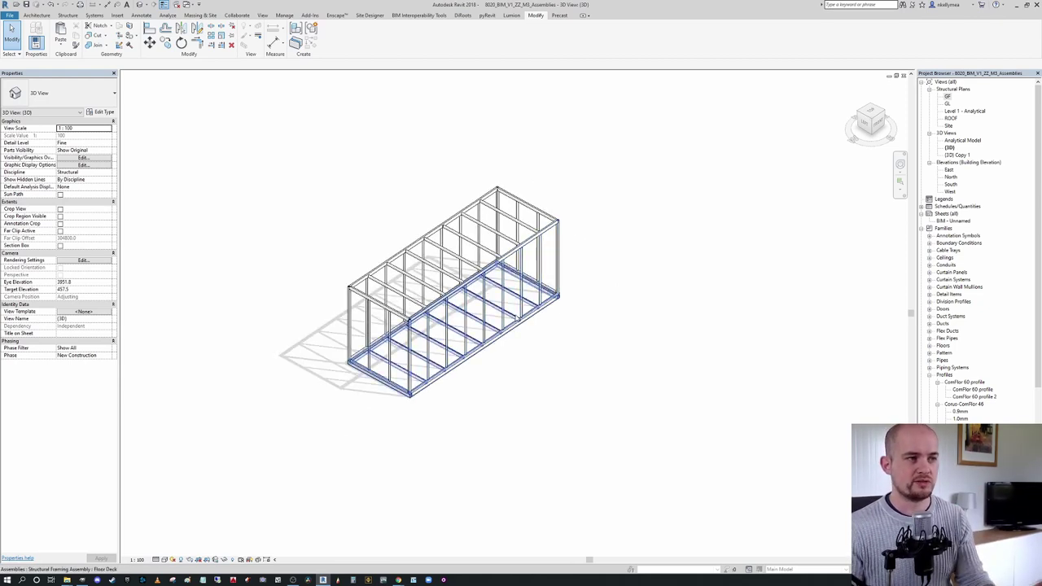
scroll(553, 339, up, 2)
scroll(557, 349, down, 2)
click(545, 287)
click(544, 287)
scroll(513, 322, up, 3)
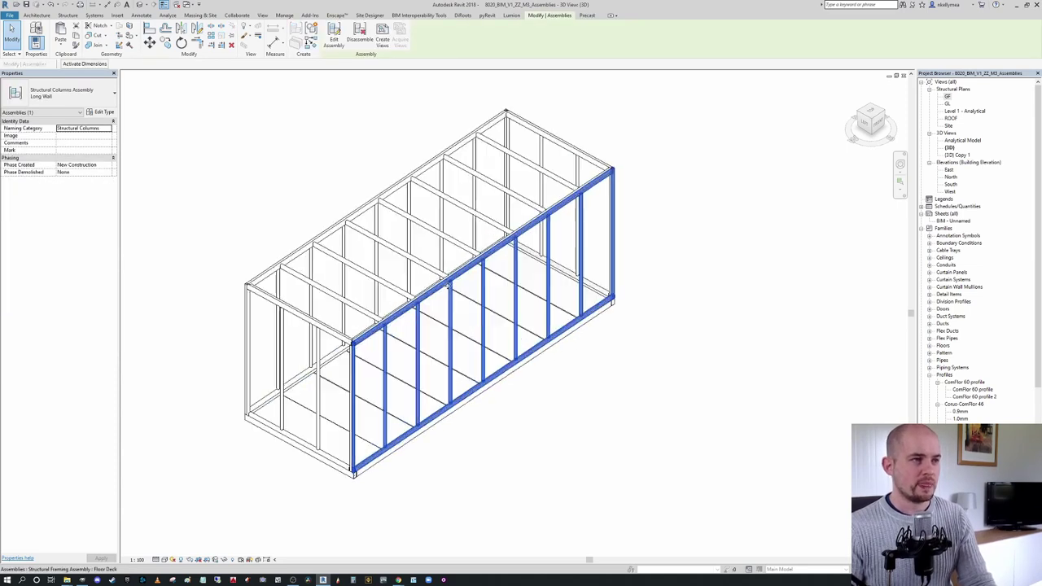
click(397, 238)
middle_drag(409, 245, 415, 245)
click(430, 273)
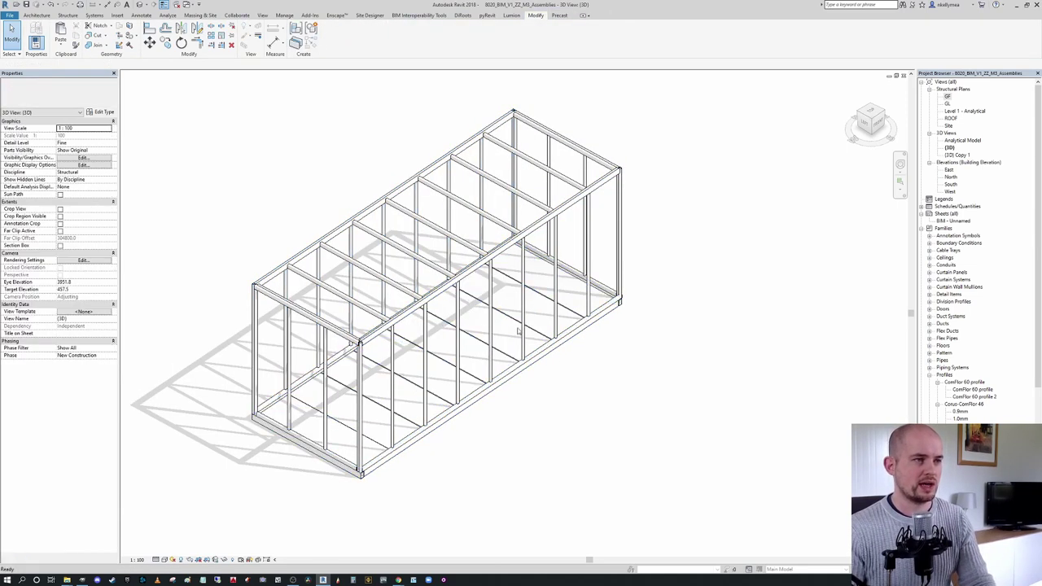
click(425, 318)
click(109, 112)
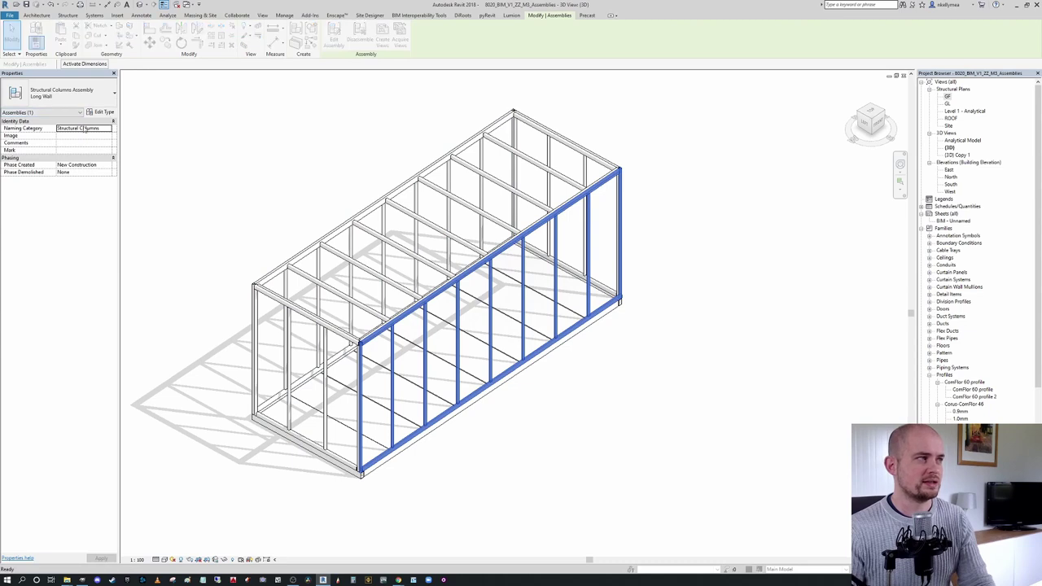
click(879, 95)
Step: Edit the front Long Wall assembly, delete its middle column and the one next to it, and finish the edit
click(335, 35)
click(492, 330)
ctrl+click(523, 317)
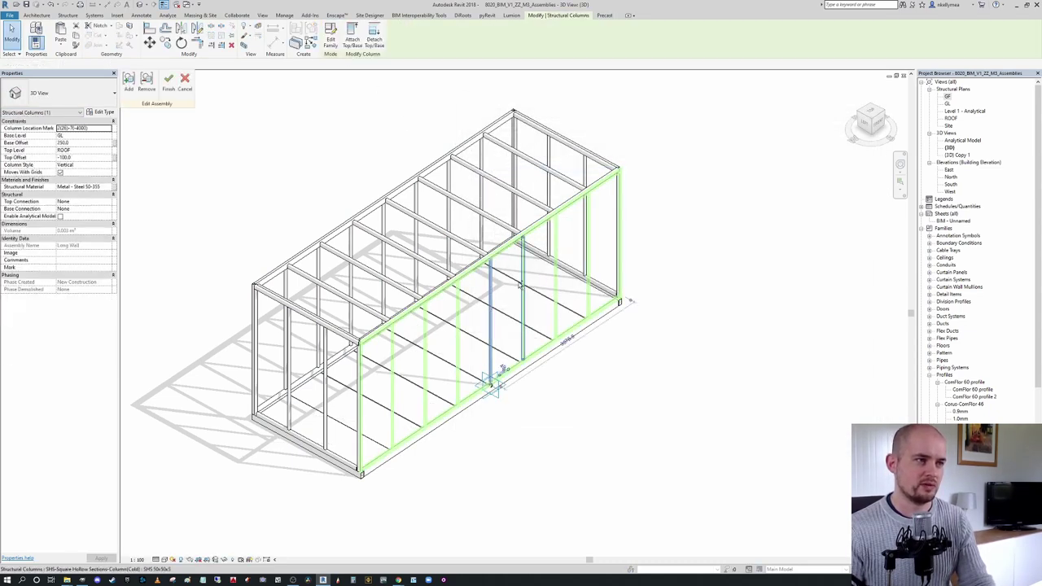
key(Delete)
key(Escape)
click(168, 82)
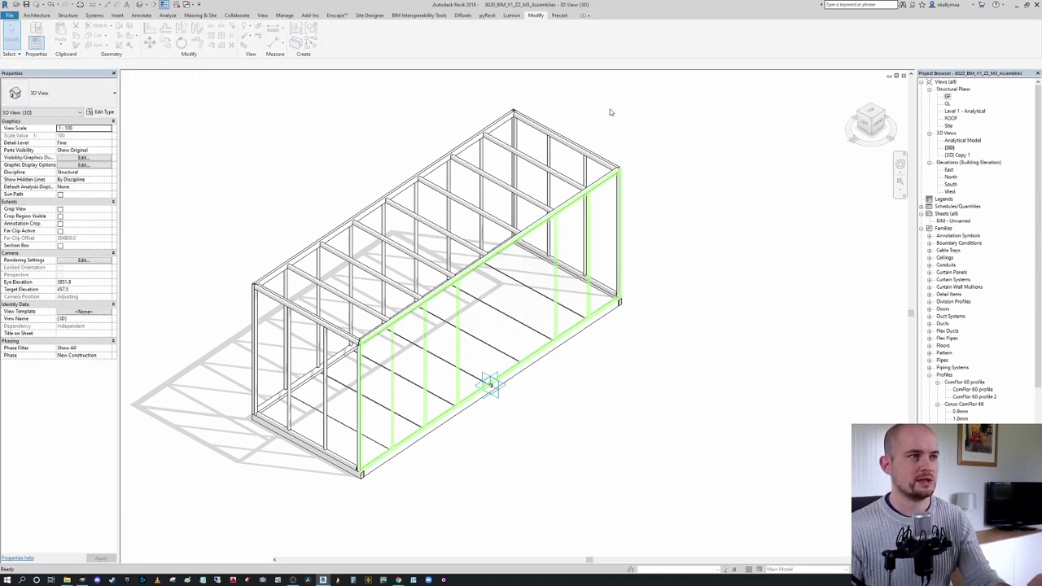
click(553, 318)
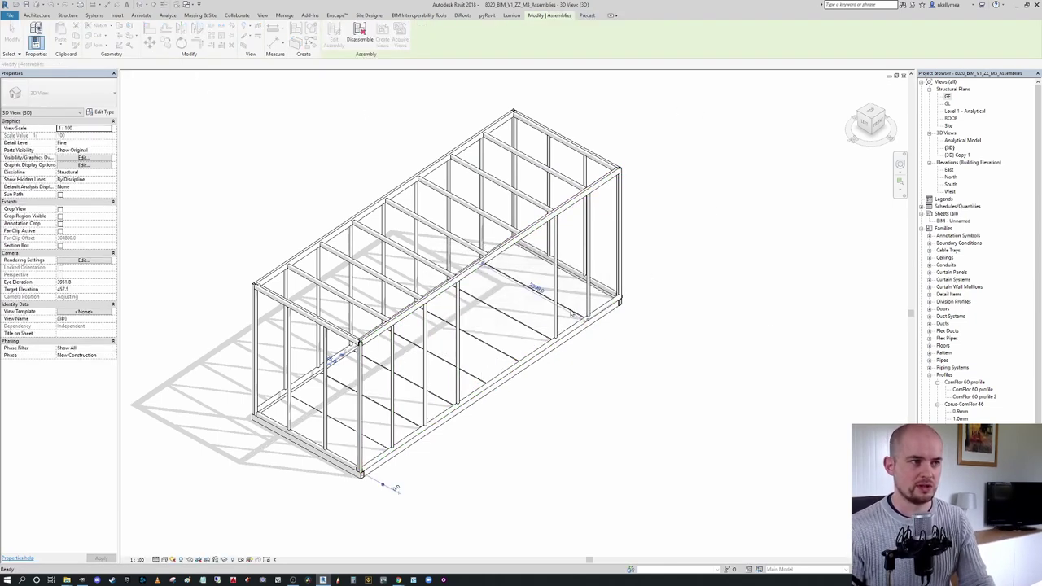
Step: Compare the opposite Long Wall assembly with the edited front wall
scroll(649, 247, down, 1)
middle_drag(649, 246, 581, 256)
click(564, 251)
scroll(575, 252, down, 1)
scroll(469, 231, up, 2)
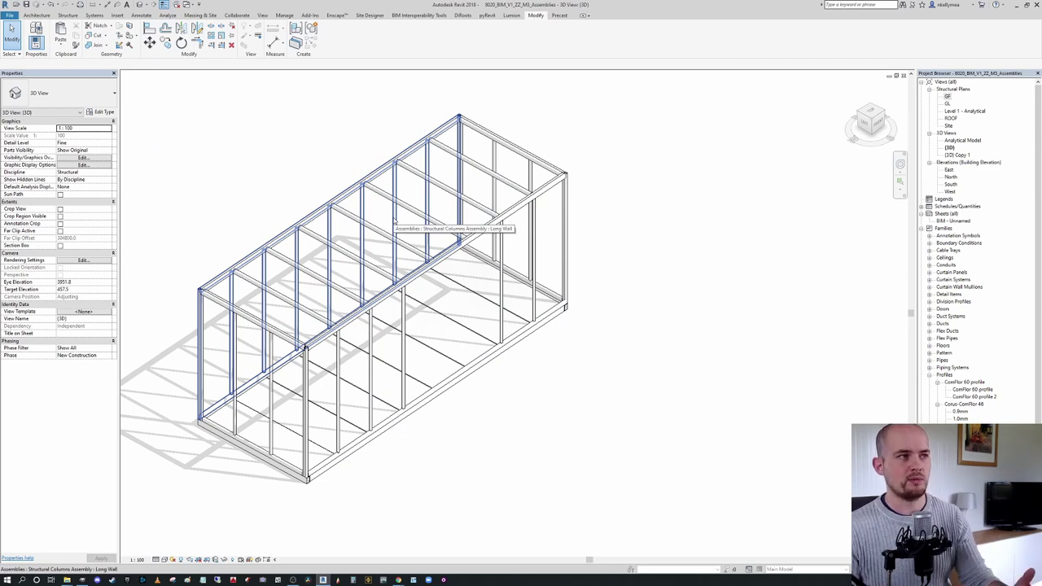
click(394, 220)
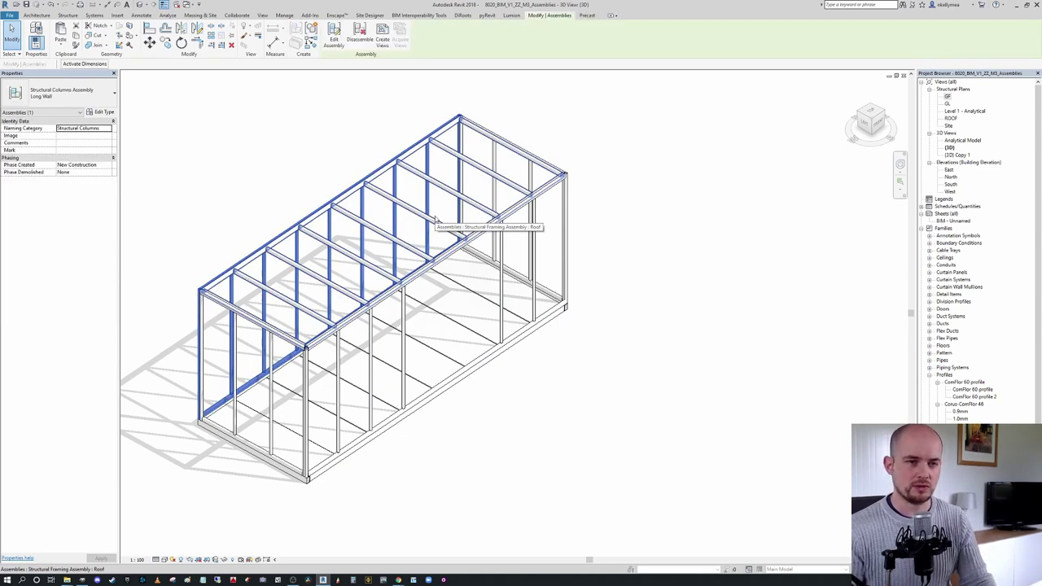
click(705, 238)
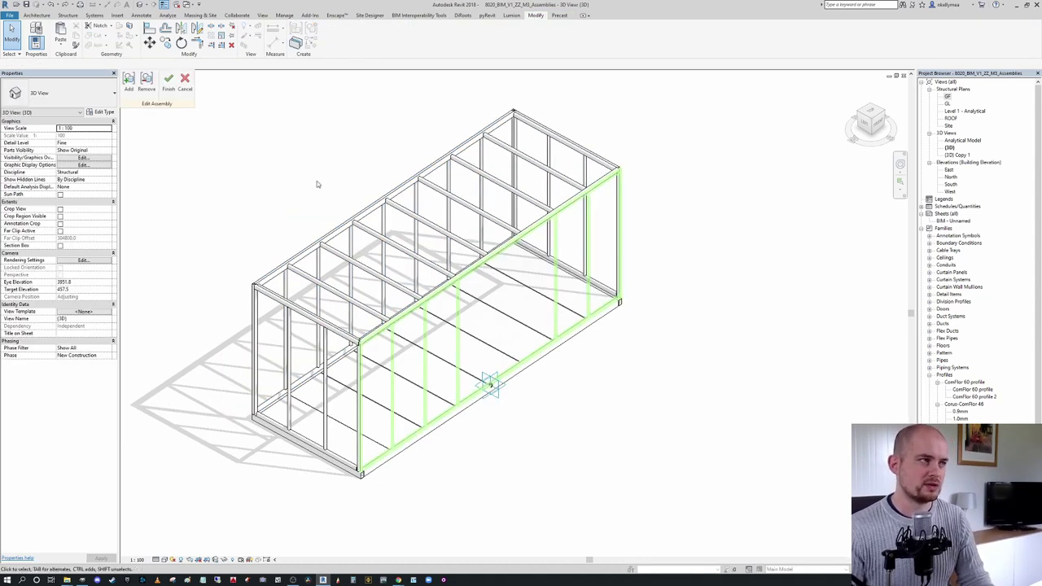
Step: Cancel the front wall assembly edit and bring back its two deleted columns
click(186, 88)
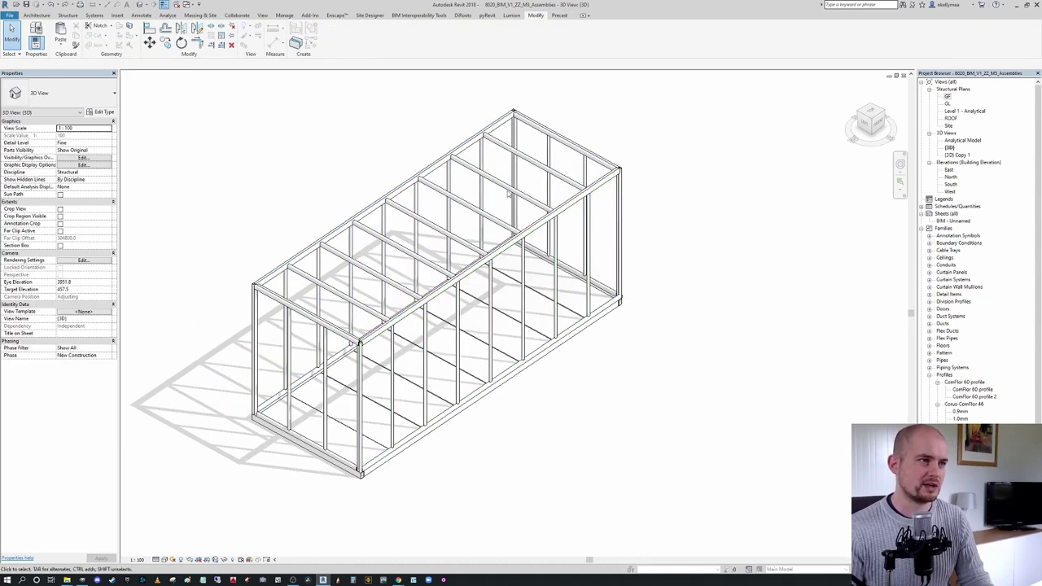
click(528, 304)
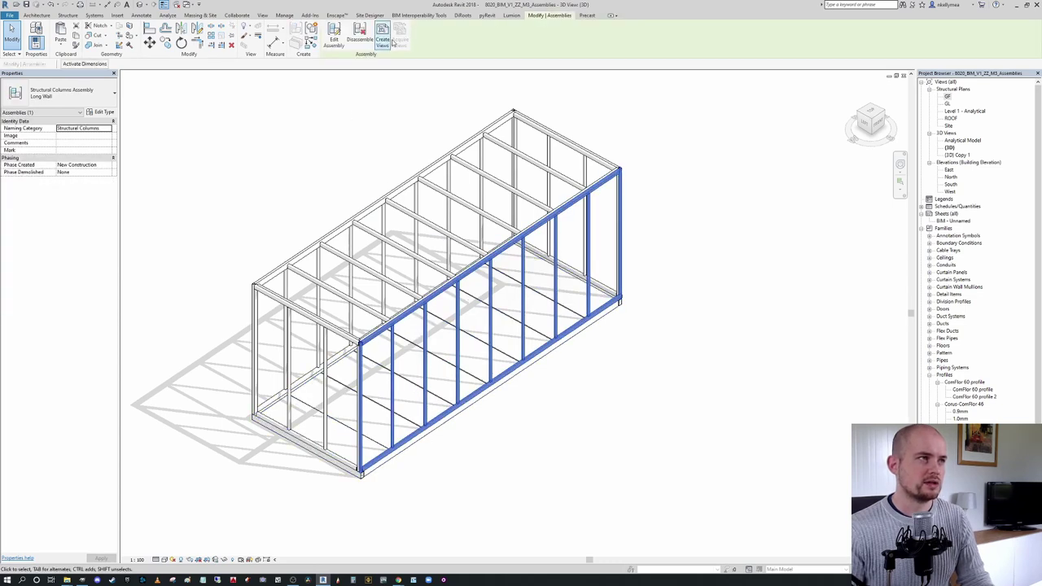
click(731, 270)
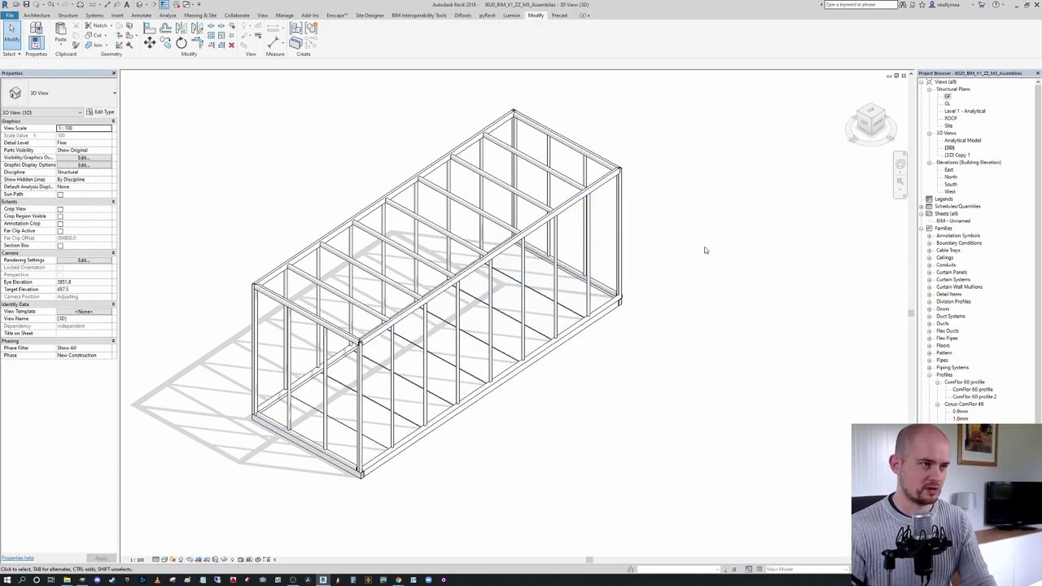
Step: Edit the front Long Wall assembly, delete the two neighbouring columns just beyond its middle column, and finish the edit
click(555, 277)
click(338, 41)
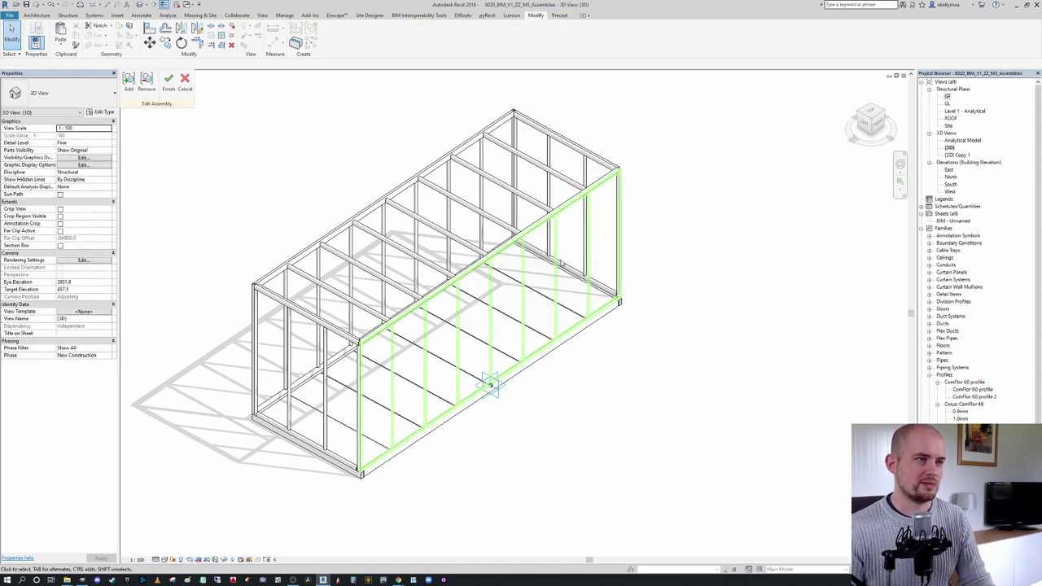
click(555, 276)
ctrl+click(527, 279)
key(Escape)
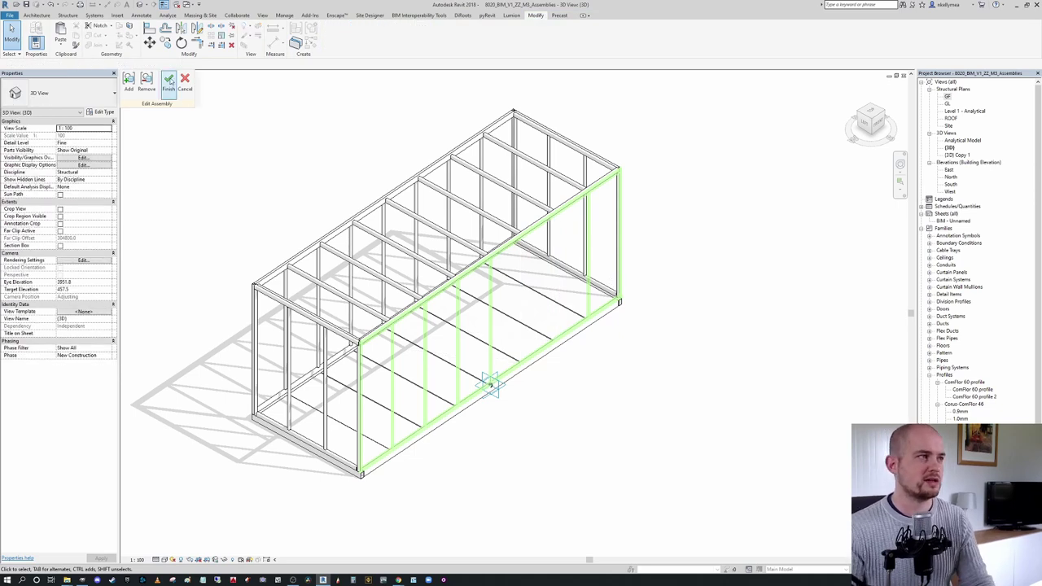
click(168, 79)
click(551, 317)
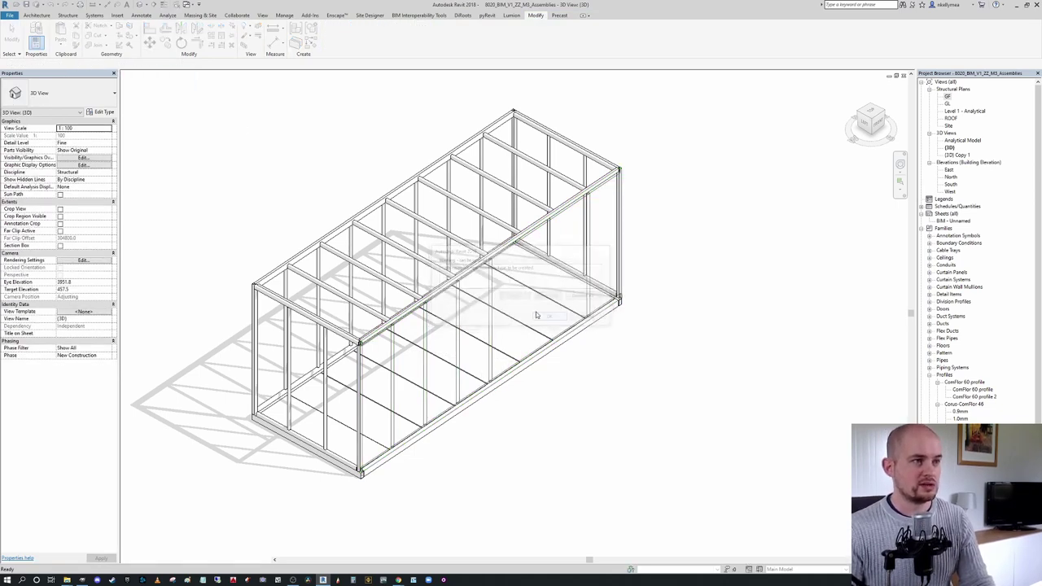
Step: Check the type properties of the edited front wall assembly
click(104, 112)
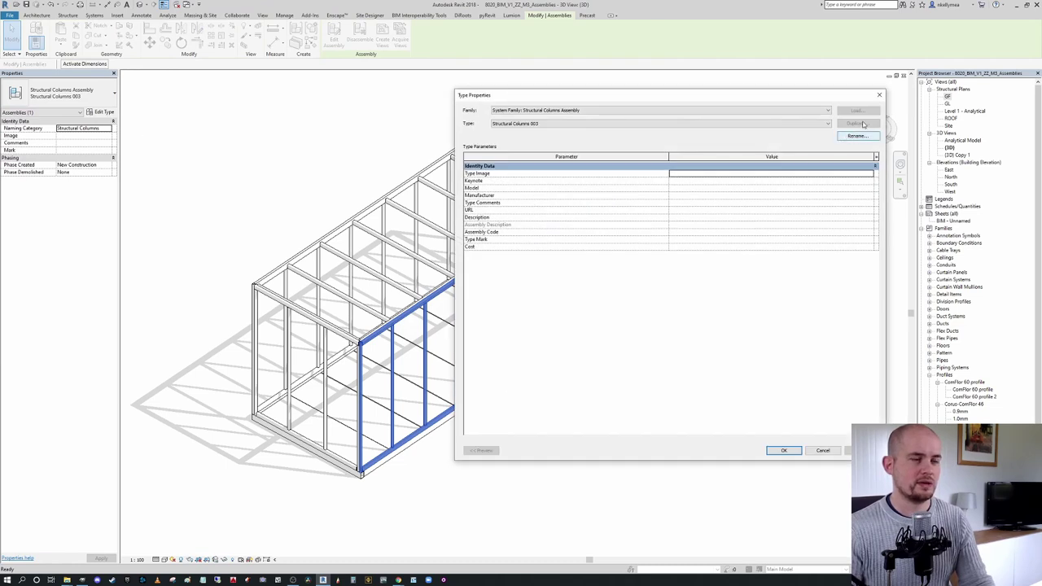
click(879, 94)
click(806, 215)
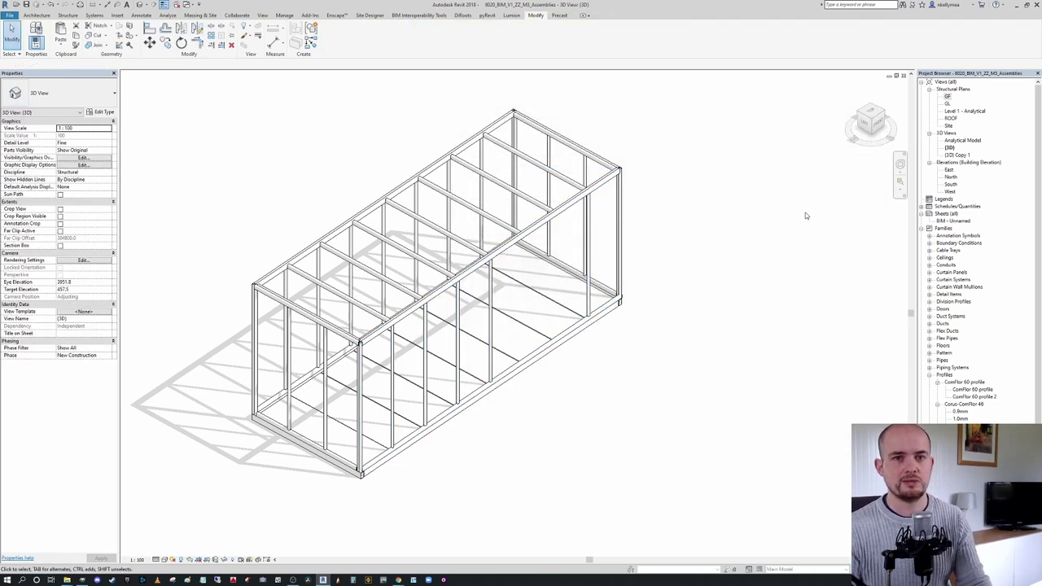
Step: Check the assembly types available for the opposite, unedited Long Wall assembly
middle_drag(688, 212, 563, 223)
scroll(563, 225, down, 3)
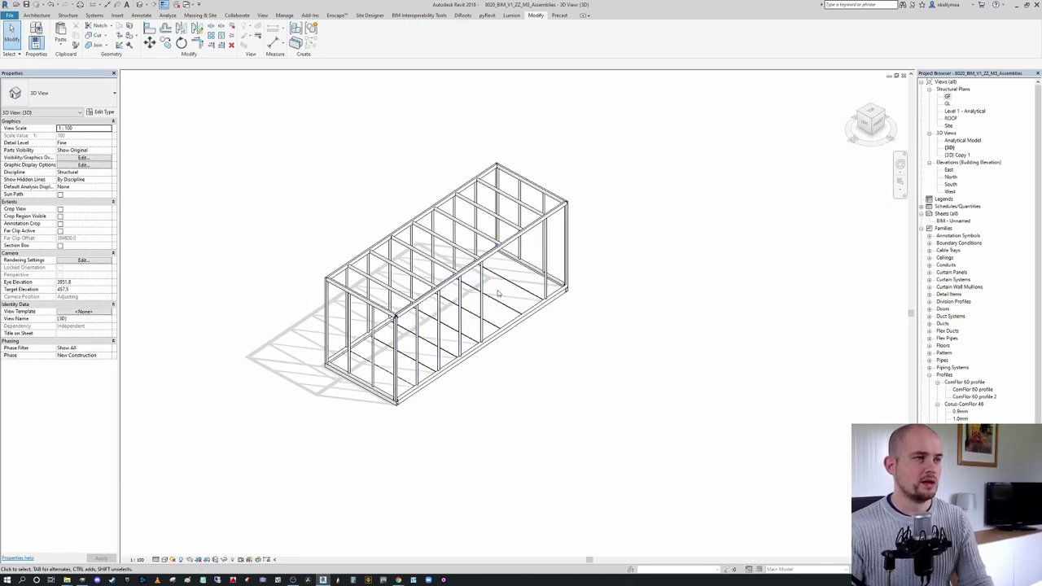
click(437, 251)
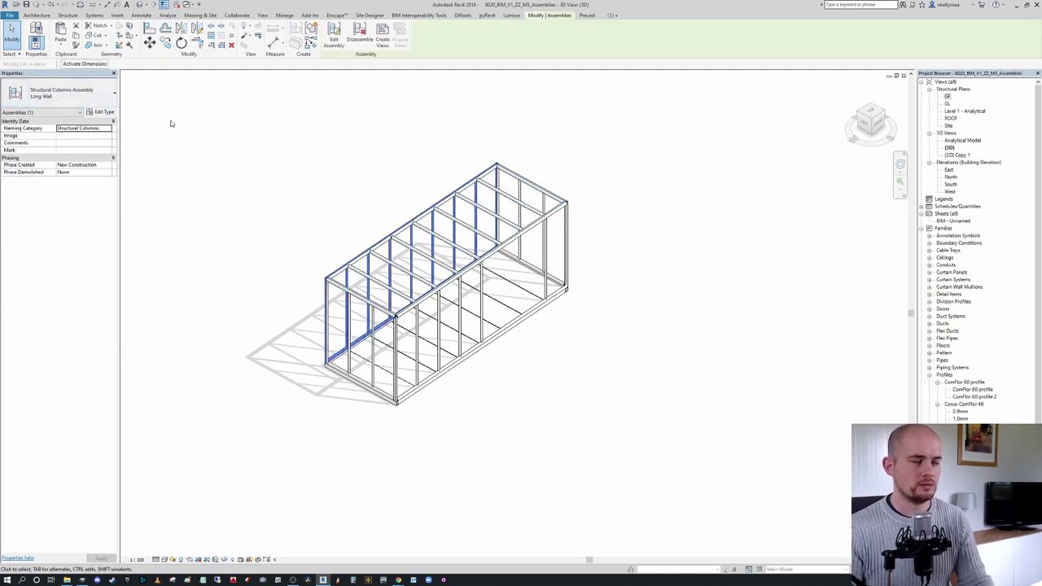
scroll(392, 193, up, 2)
middle_drag(392, 192, 335, 180)
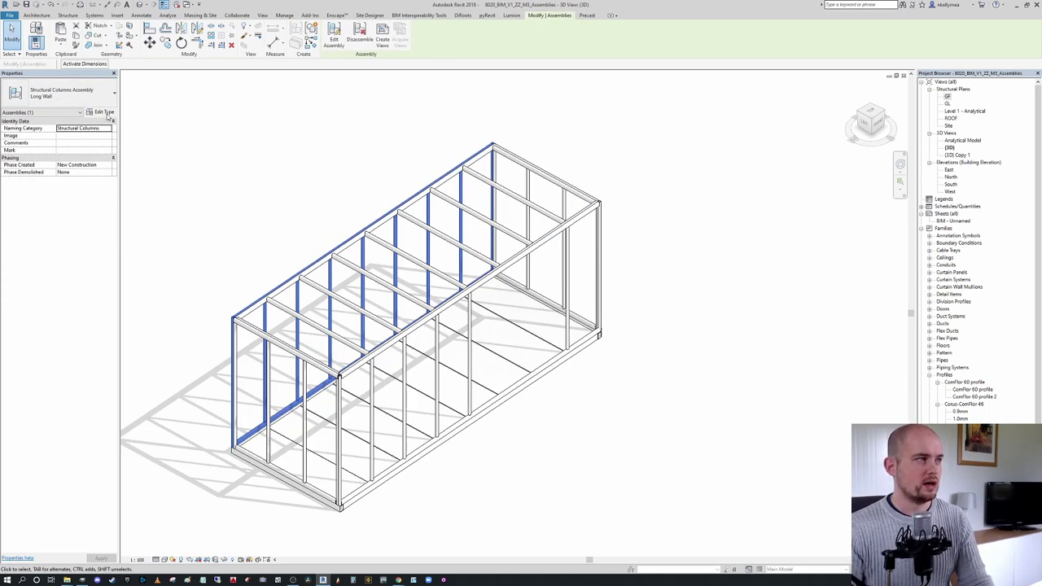
click(81, 100)
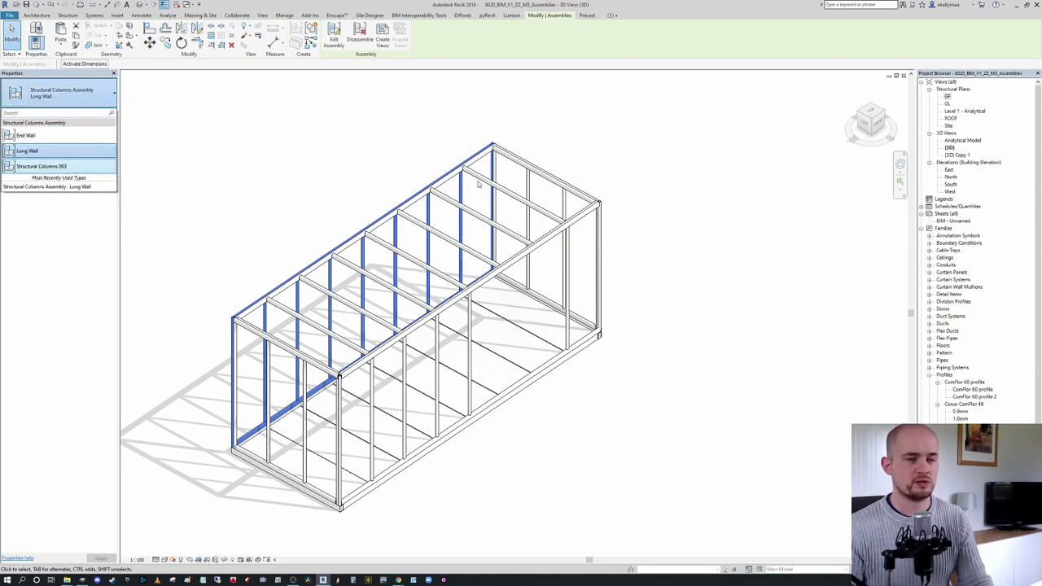
click(413, 134)
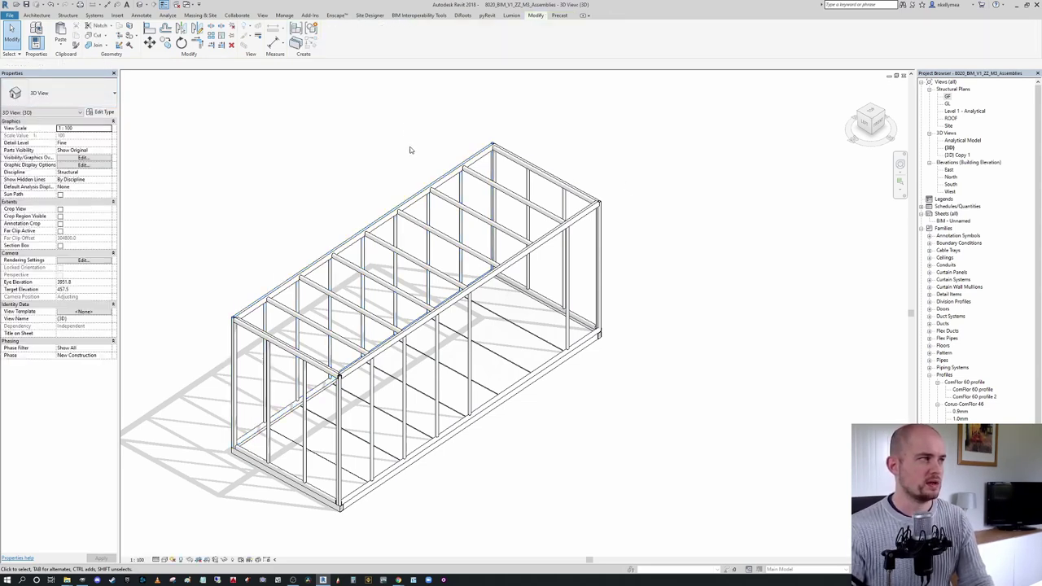
Step: Apply the front wall's Structural Columns 003 type to the opposite long wall with Match Type, then undo it
click(573, 295)
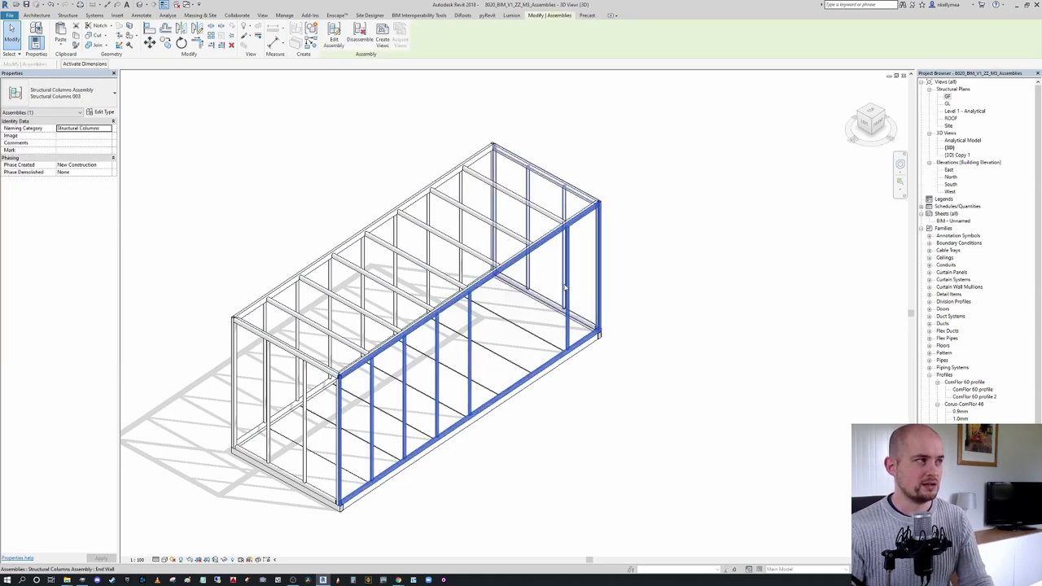
click(76, 44)
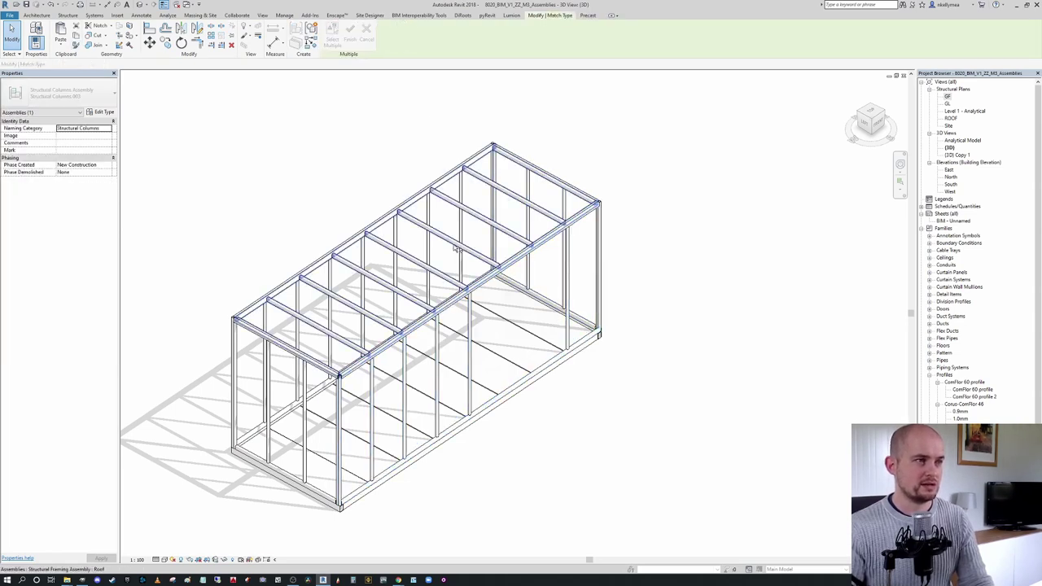
click(575, 290)
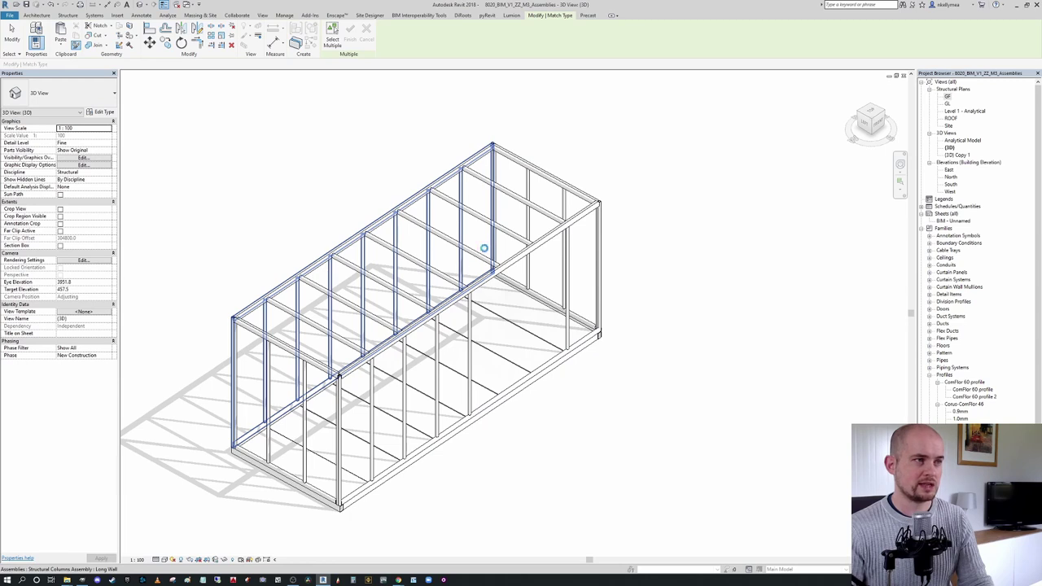
click(494, 249)
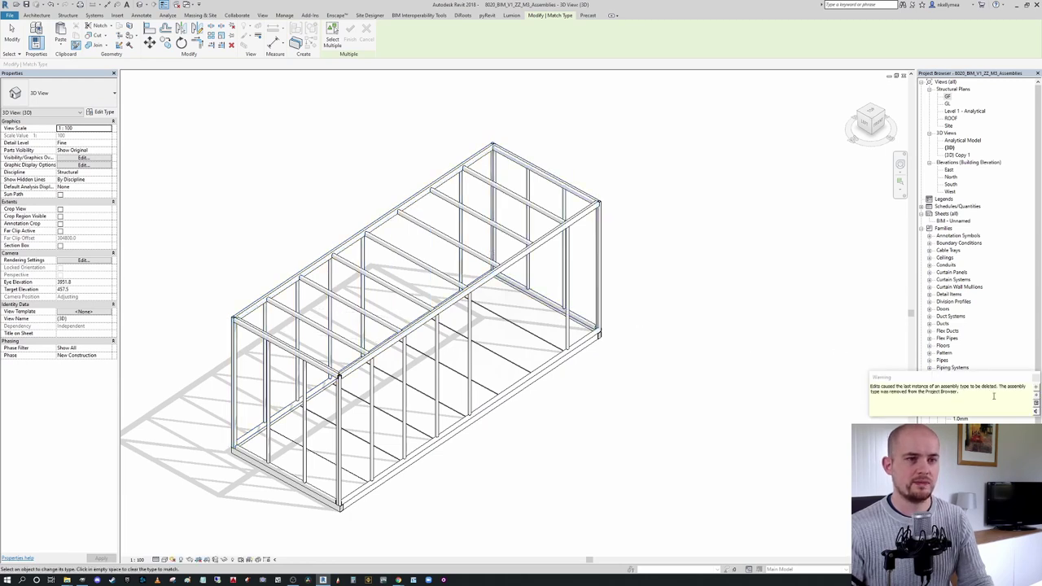
click(1036, 379)
key(Escape)
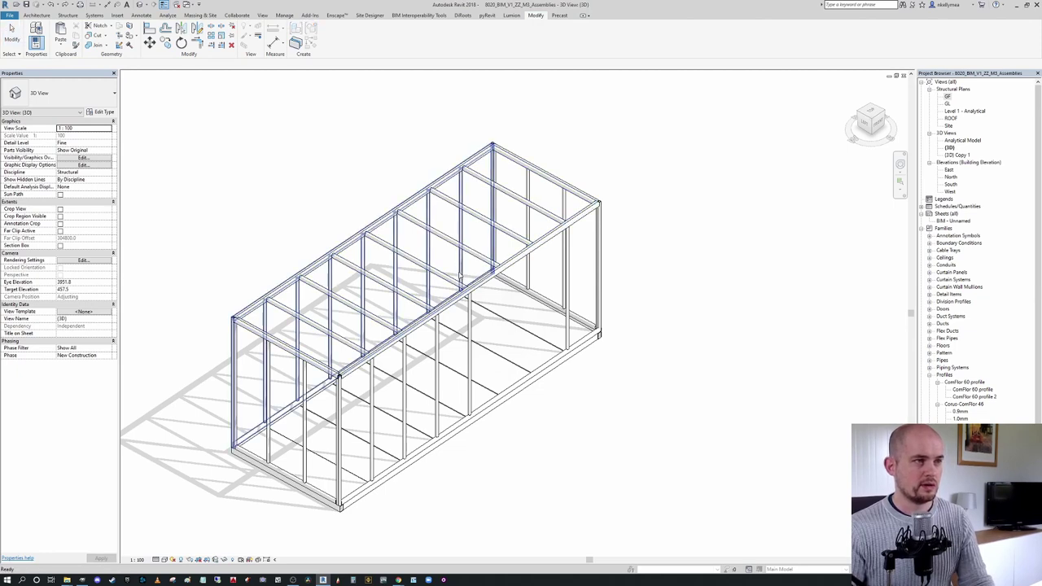
Step: Change the opposite long wall assembly's type from the available types to Structural Columns 003
click(428, 249)
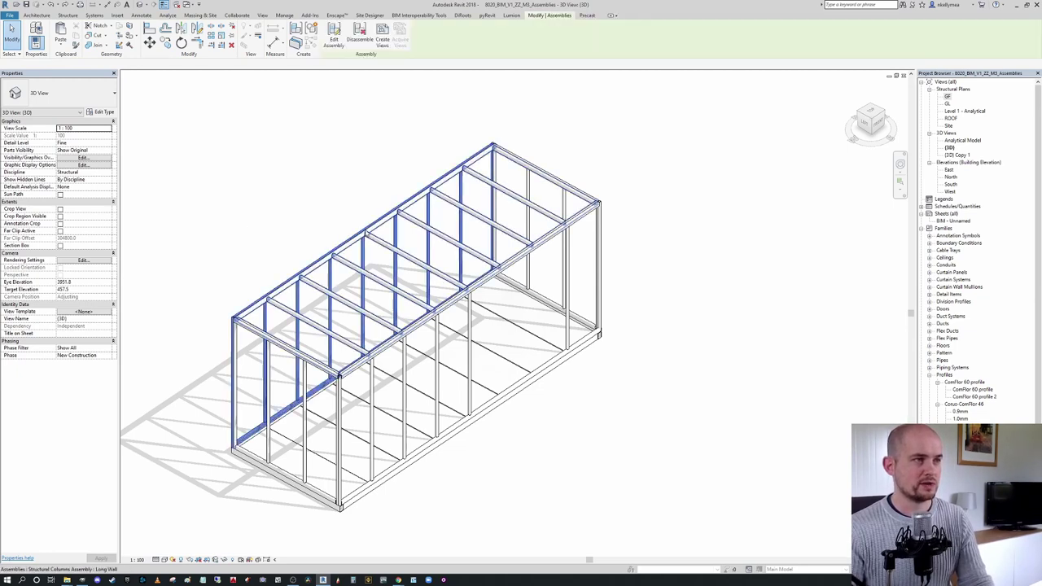
click(94, 104)
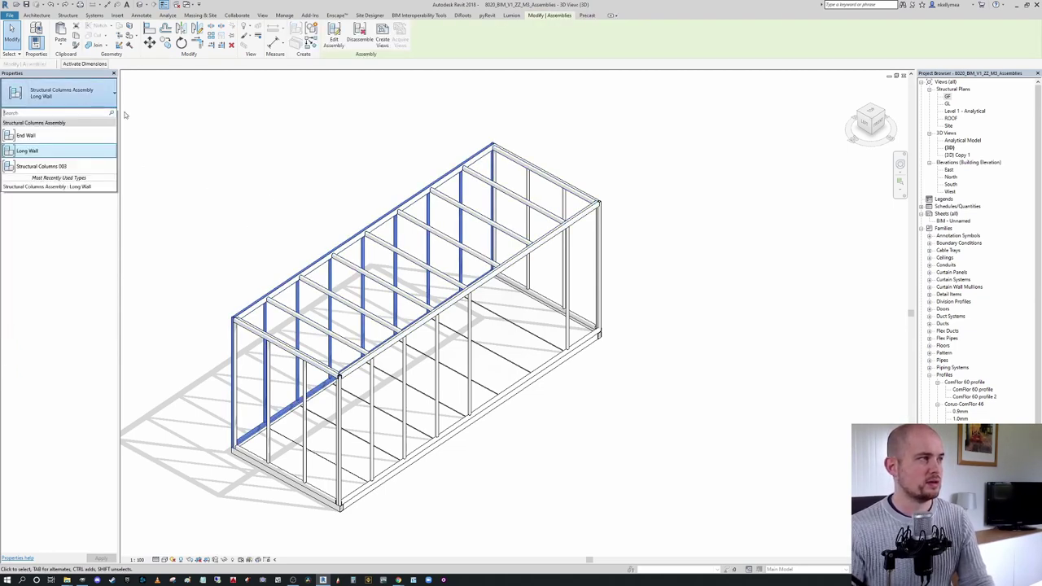
click(47, 167)
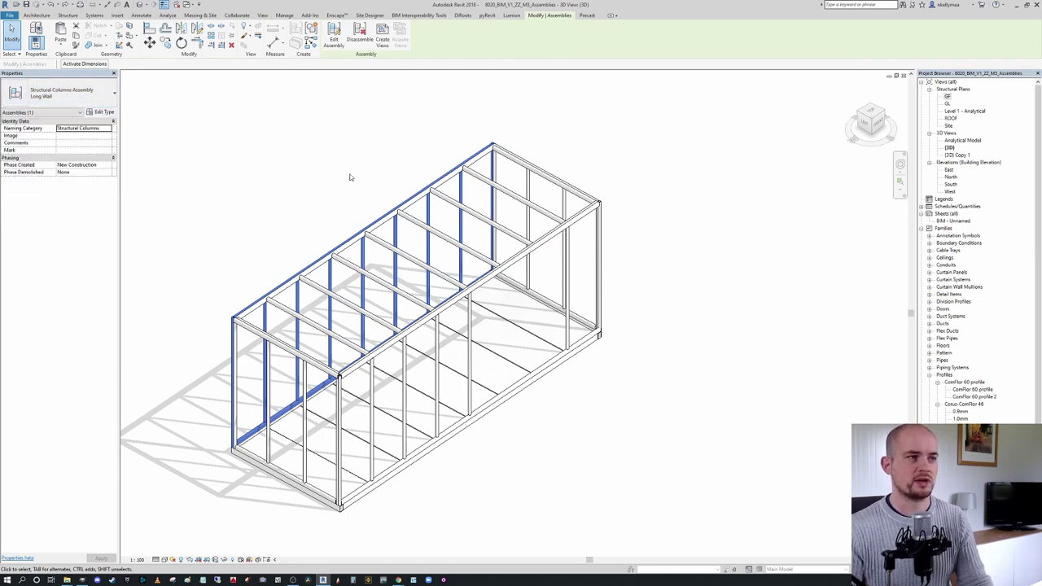
click(705, 263)
Step: Open sheet A101 of the Structural Columns 003 assembly and view its layout
scroll(984, 348, down, 8)
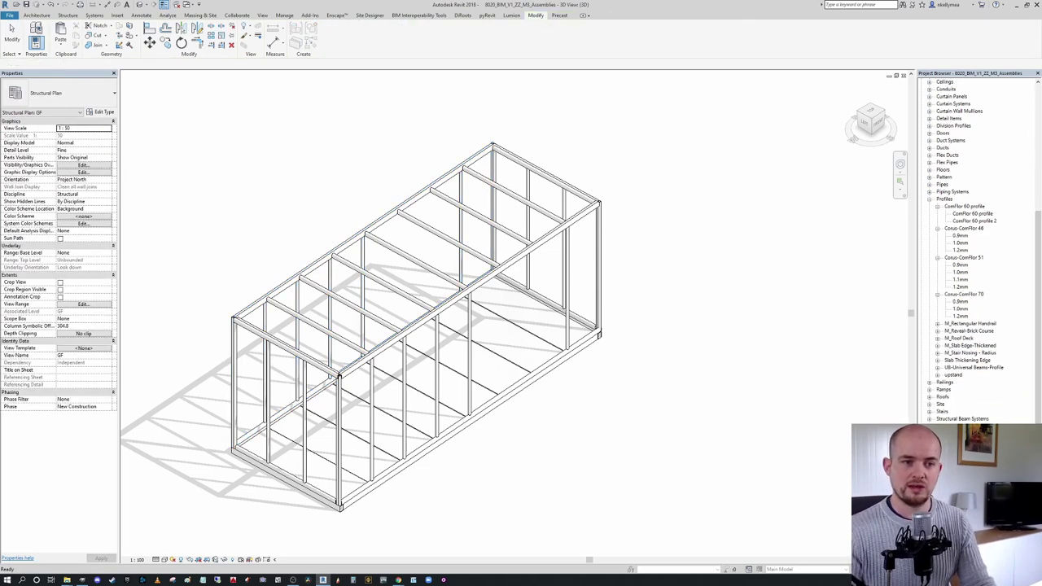
scroll(977, 244, down, 4)
double_click(965, 483)
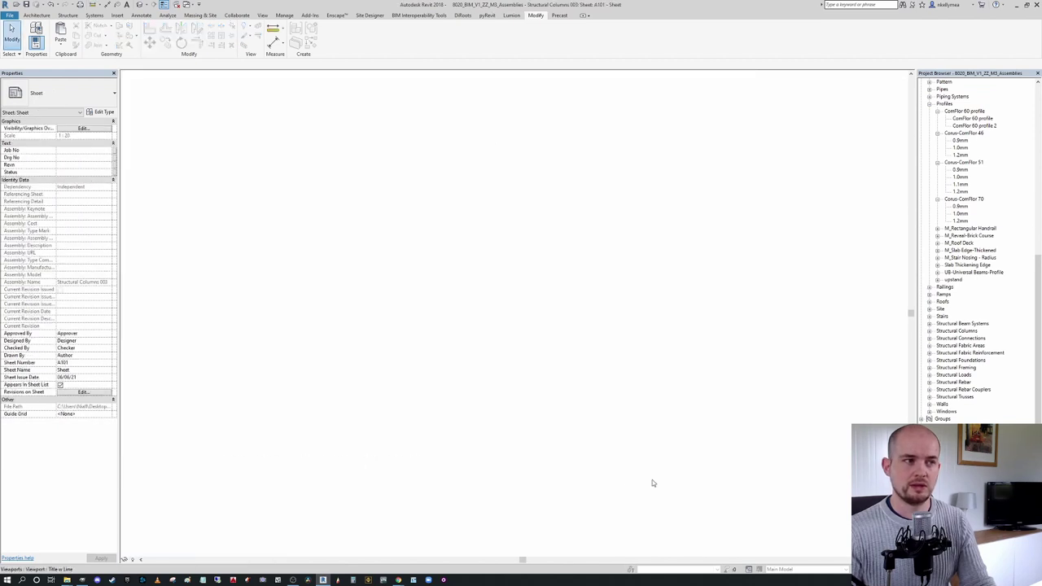
middle_drag(558, 280, 525, 277)
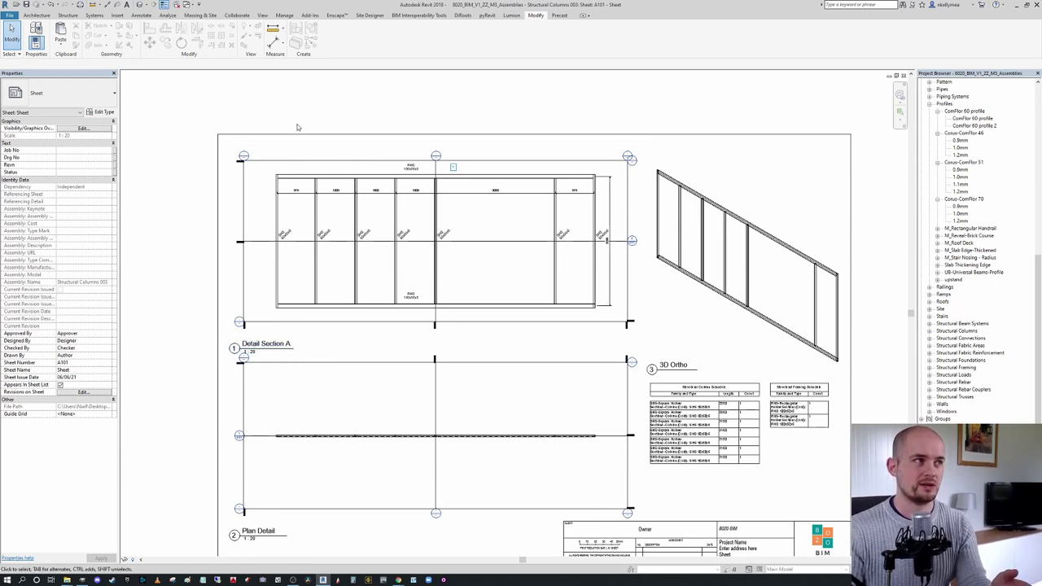
Step: Rename the front wall's Structural Columns 003 assembly type to LONG WALL and set its Type Mark to LW1
click(904, 76)
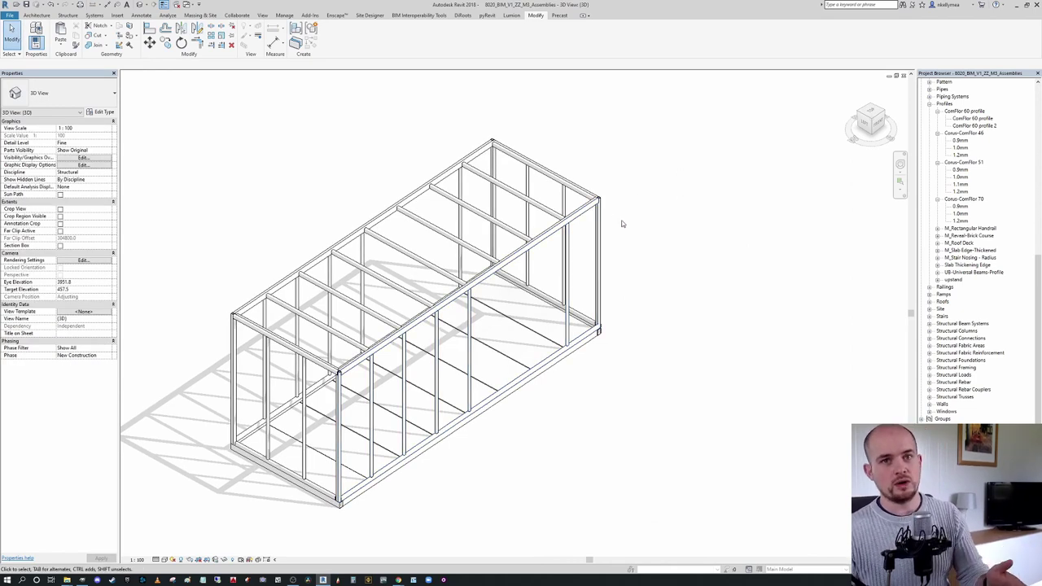
scroll(623, 222, up, 1)
middle_drag(610, 231, 634, 204)
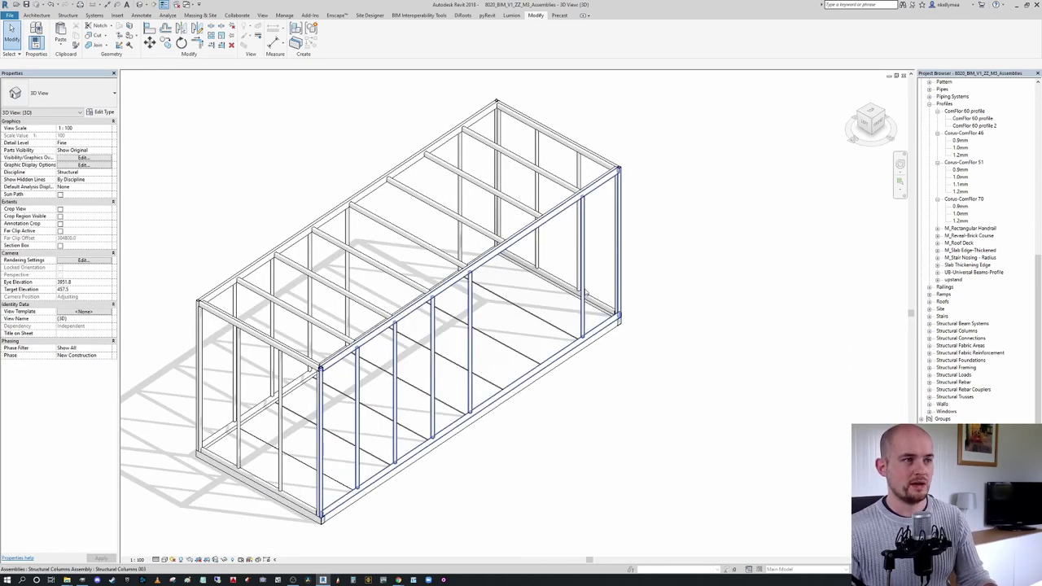
click(585, 290)
click(101, 111)
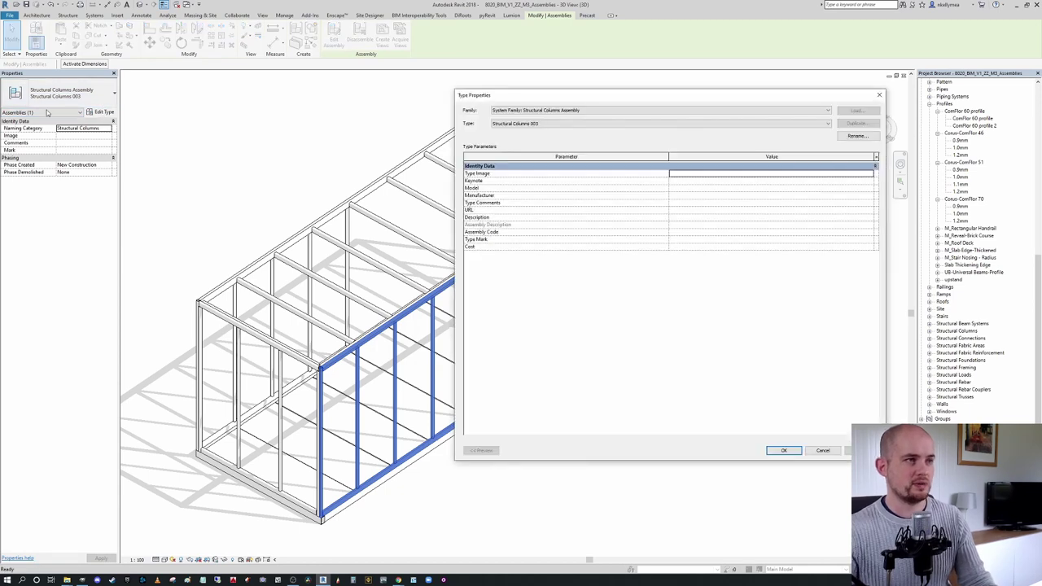
click(859, 136)
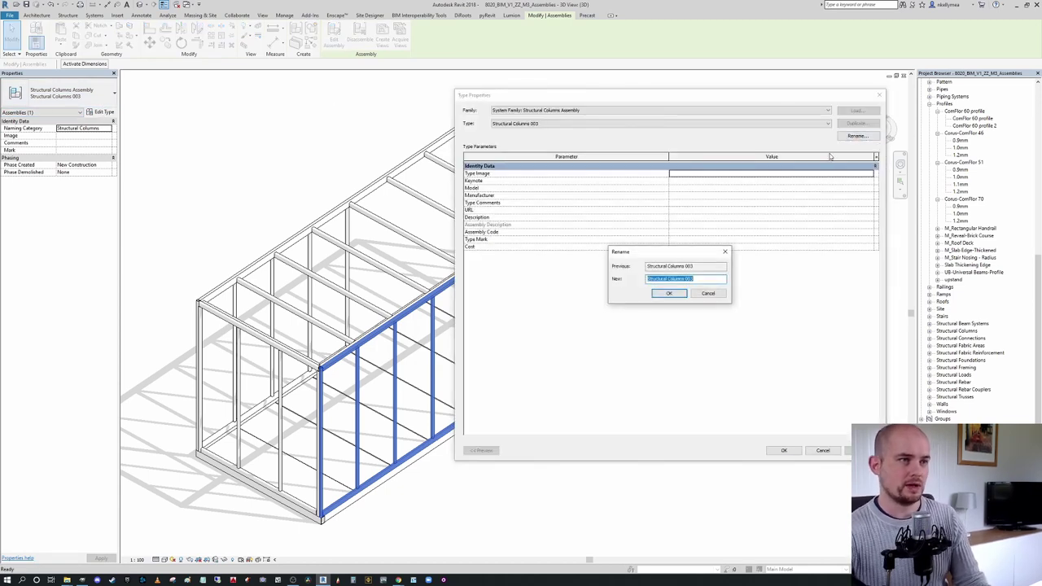
text(LONG WALL)
key(Return)
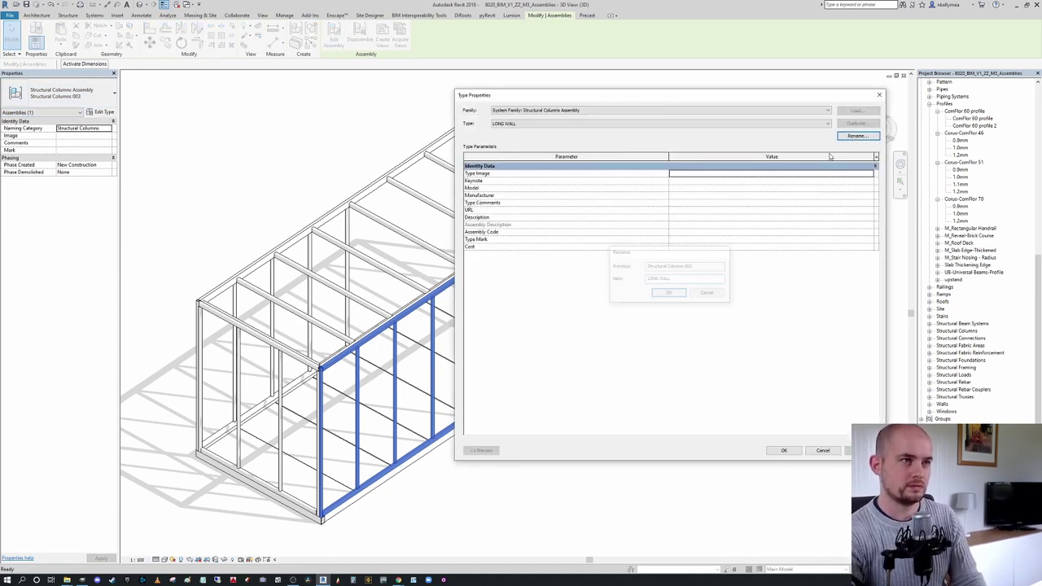
click(706, 240)
text(LW-)
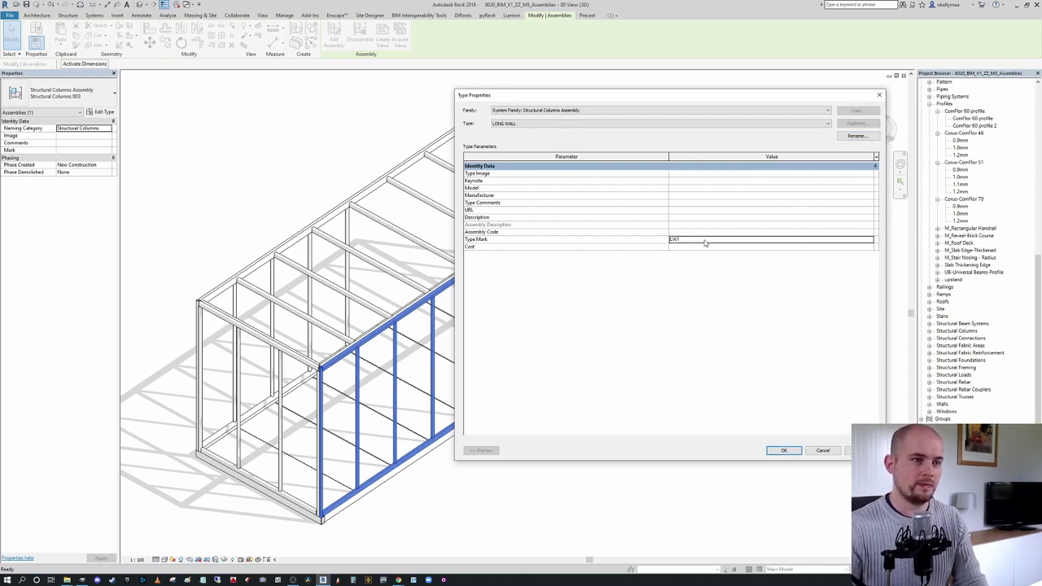
click(786, 451)
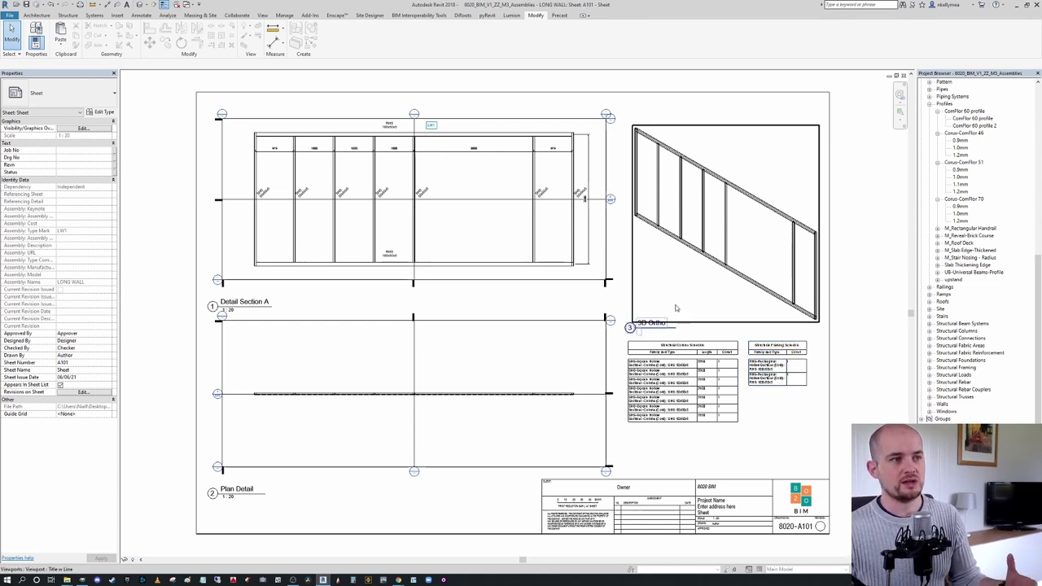
Step: Copy the opposite long wall assembly three times, placing the copies in a row outside the box frame in the 3D view
click(140, 5)
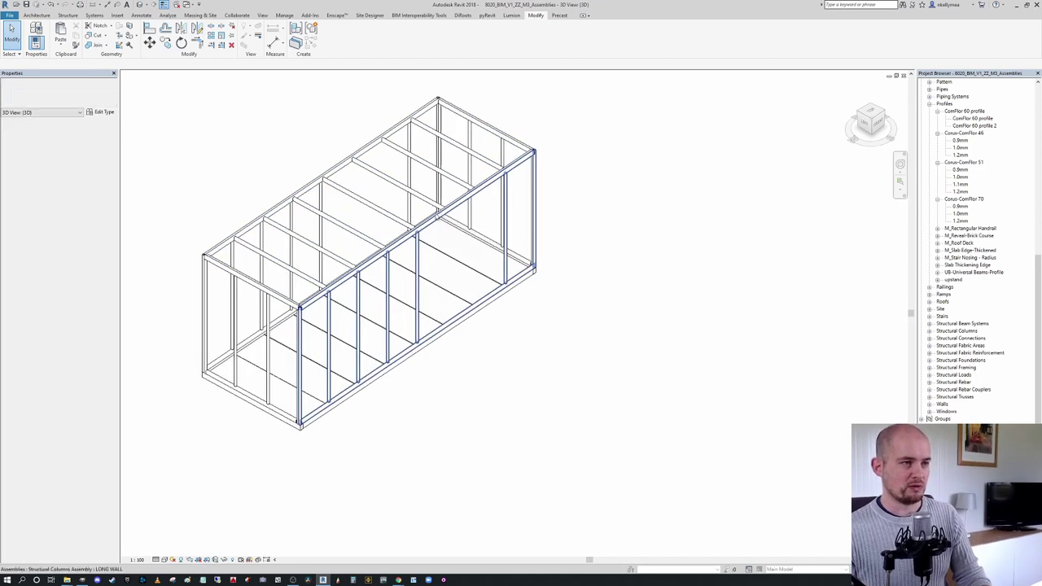
scroll(495, 238, down, 2)
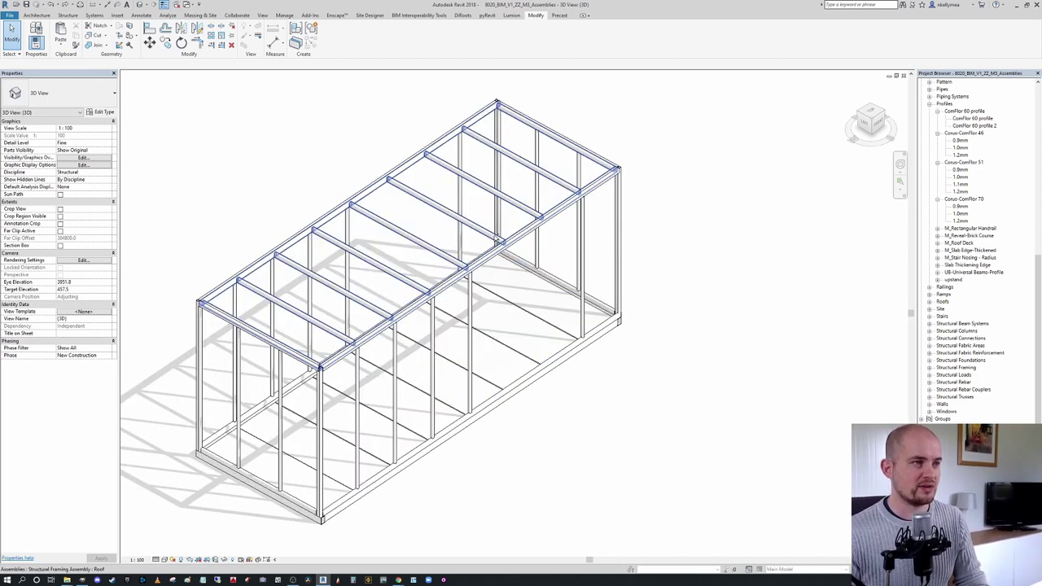
middle_drag(500, 243, 523, 308)
click(513, 287)
scroll(521, 298, down, 3)
click(166, 42)
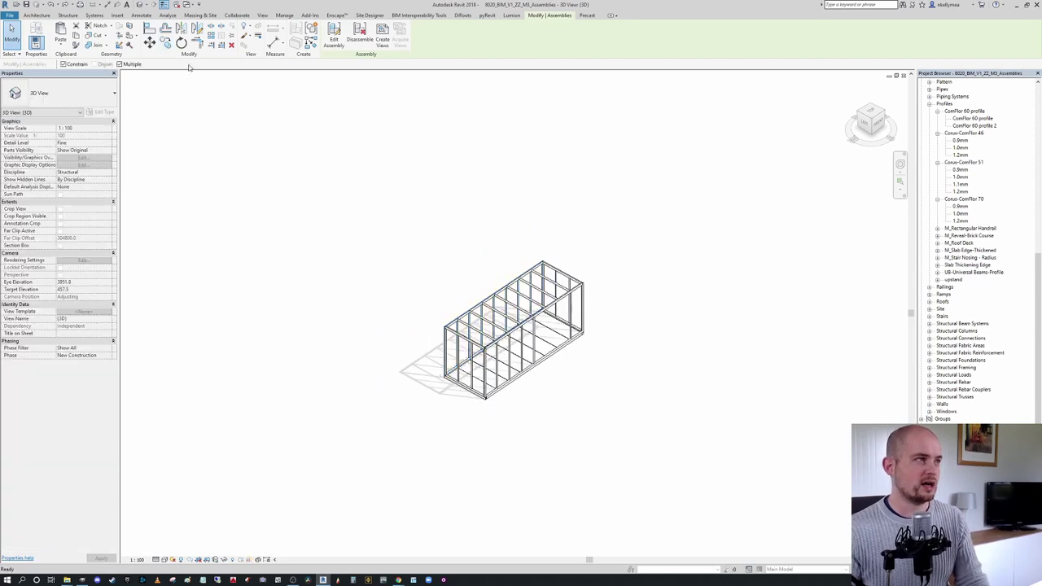
click(451, 287)
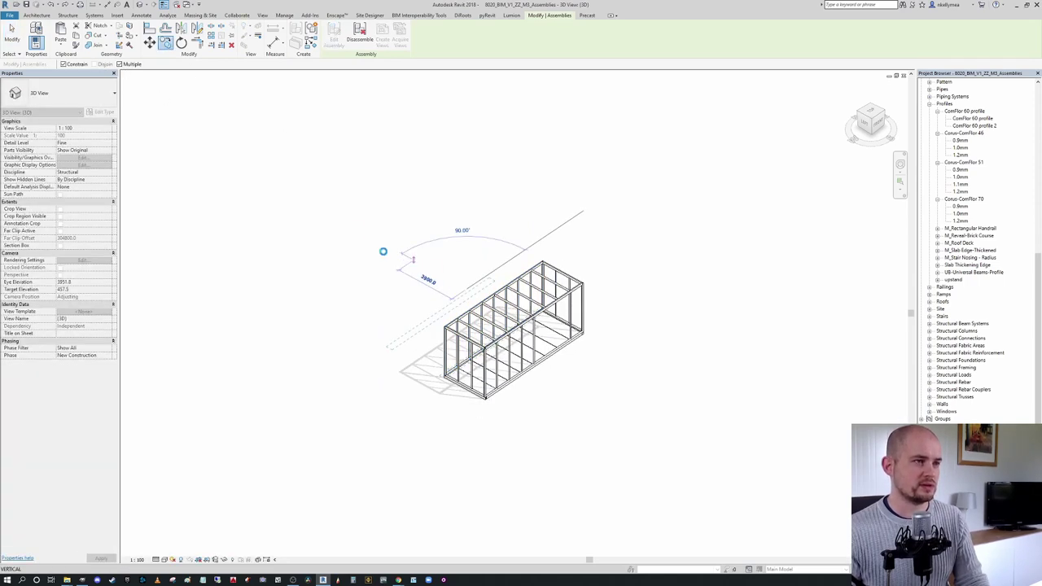
click(345, 226)
click(270, 164)
click(269, 163)
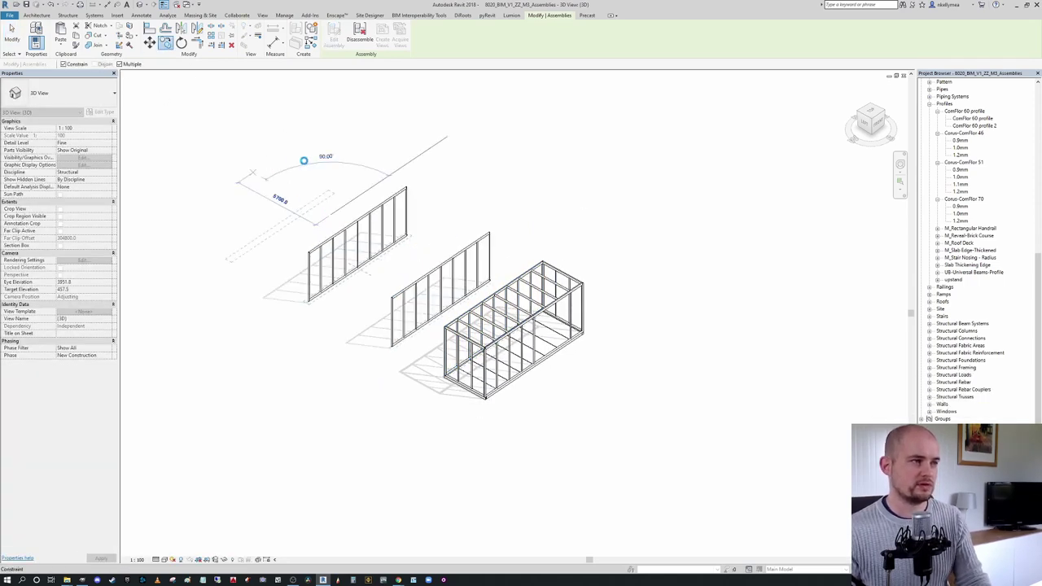
key(Escape)
key(Escape)
middle_drag(511, 235, 513, 234)
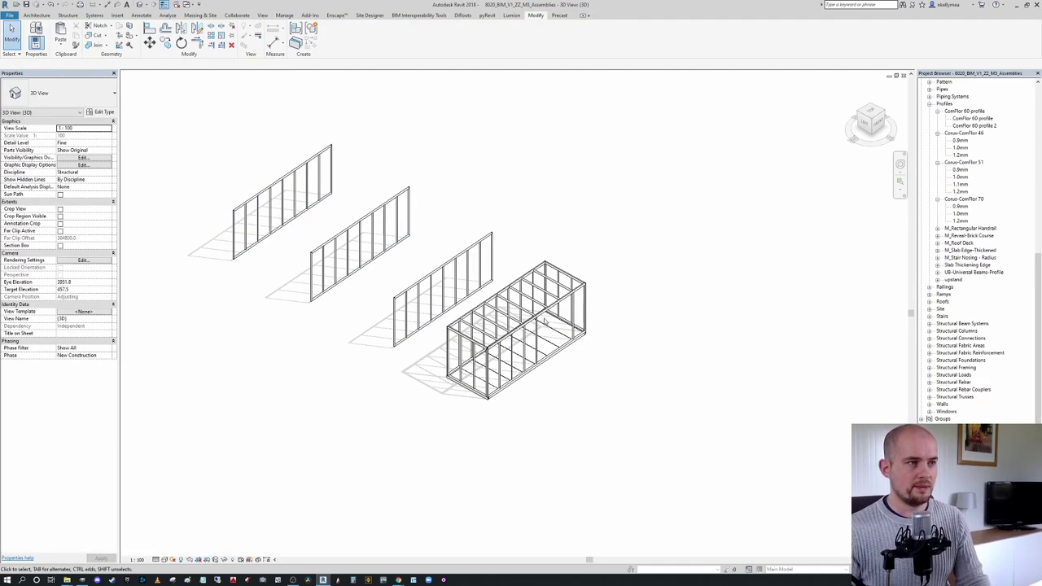
scroll(547, 320, up, 3)
click(503, 295)
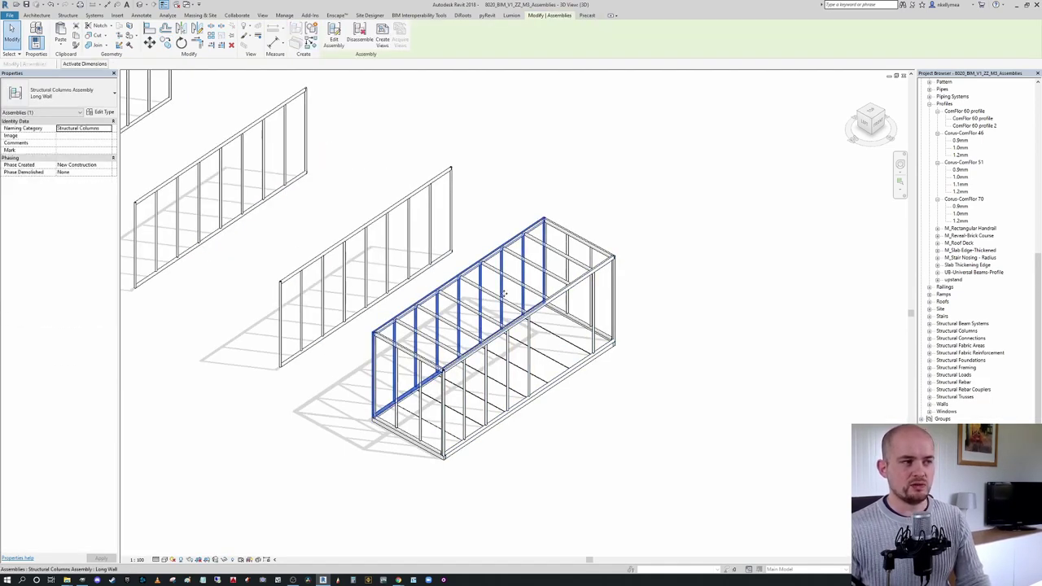
scroll(505, 287, down, 2)
key(s)
key(a)
middle_drag(548, 222, 610, 260)
key(Escape)
Step: Select all instances of the Long Wall assembly, including the copies, and change their type to Structural Columns 003
scroll(529, 356, up, 2)
click(536, 341)
right_click(535, 340)
mouse_move(580, 425)
click(666, 436)
scroll(489, 325, down, 3)
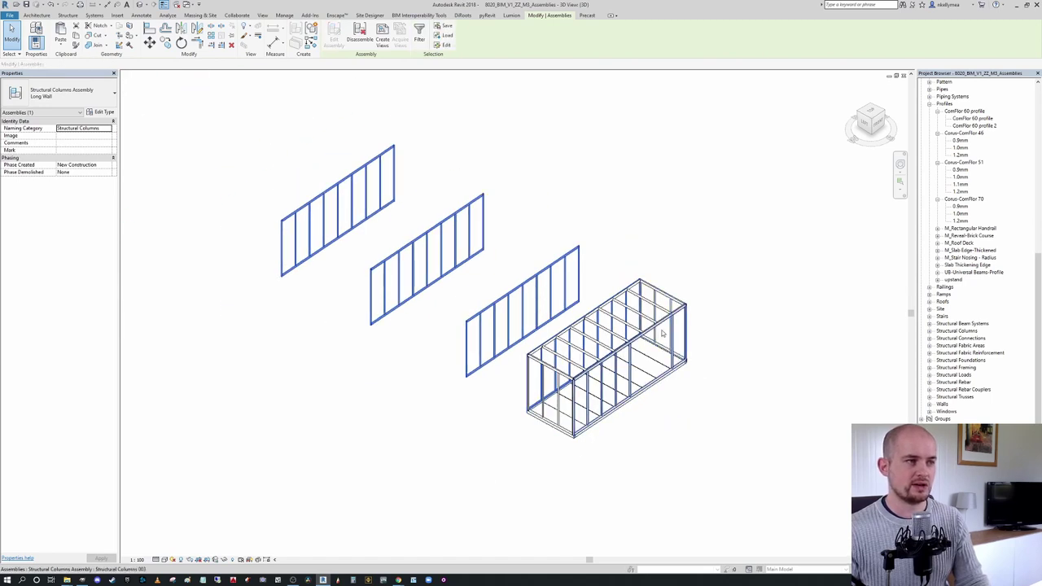
click(73, 98)
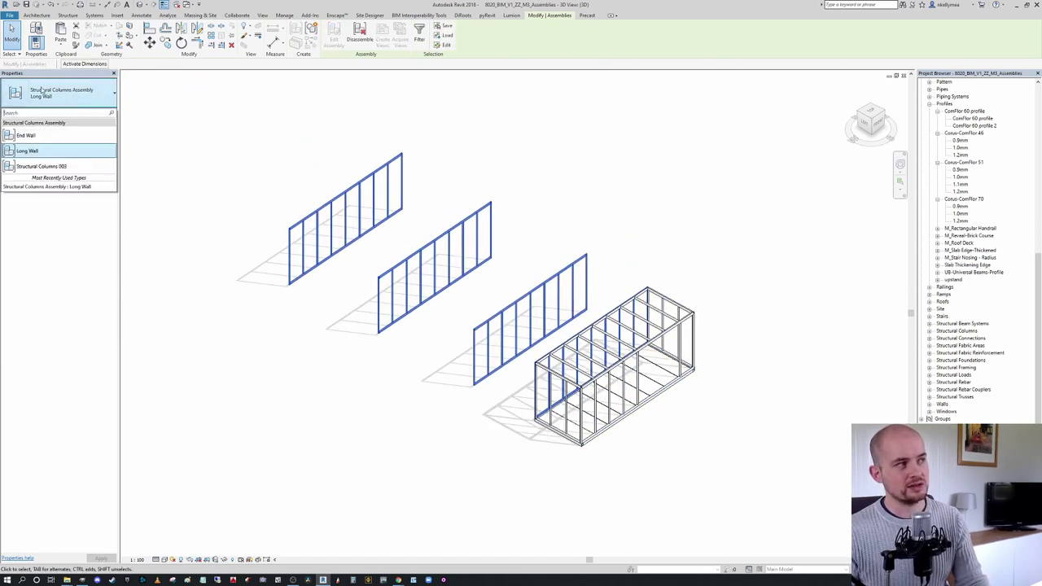
click(44, 166)
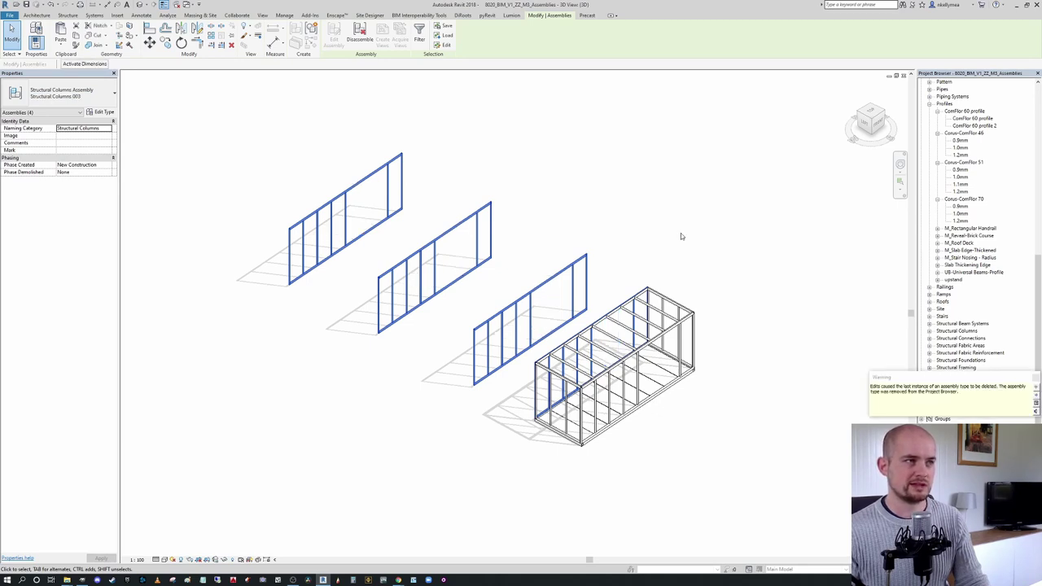
Step: Check the front wall's assembly type and compare its column layout with the swapped walls
click(812, 295)
scroll(678, 363, up, 3)
click(681, 359)
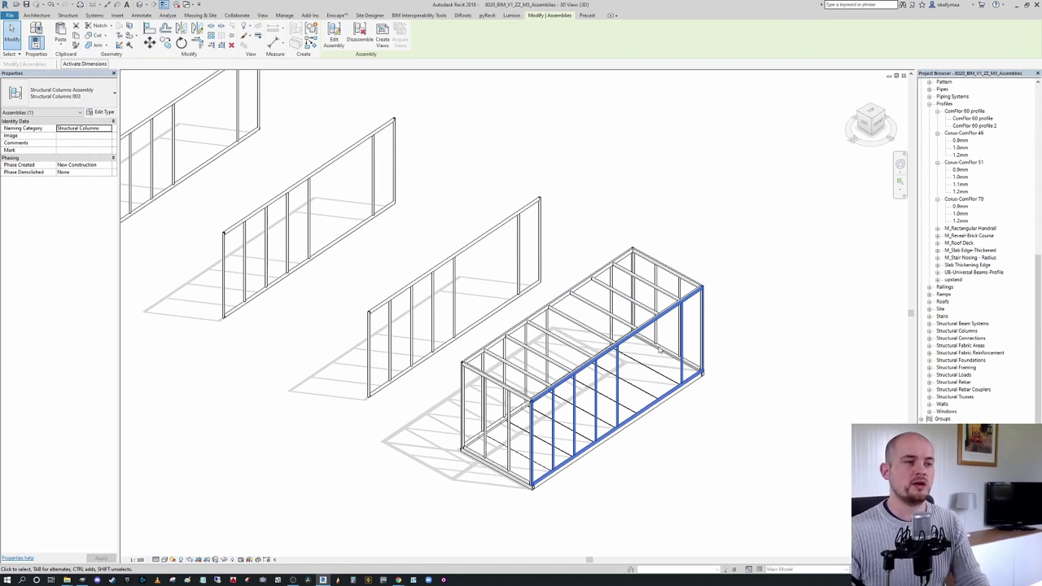
click(752, 327)
scroll(753, 328, down, 2)
middle_drag(753, 328, 694, 340)
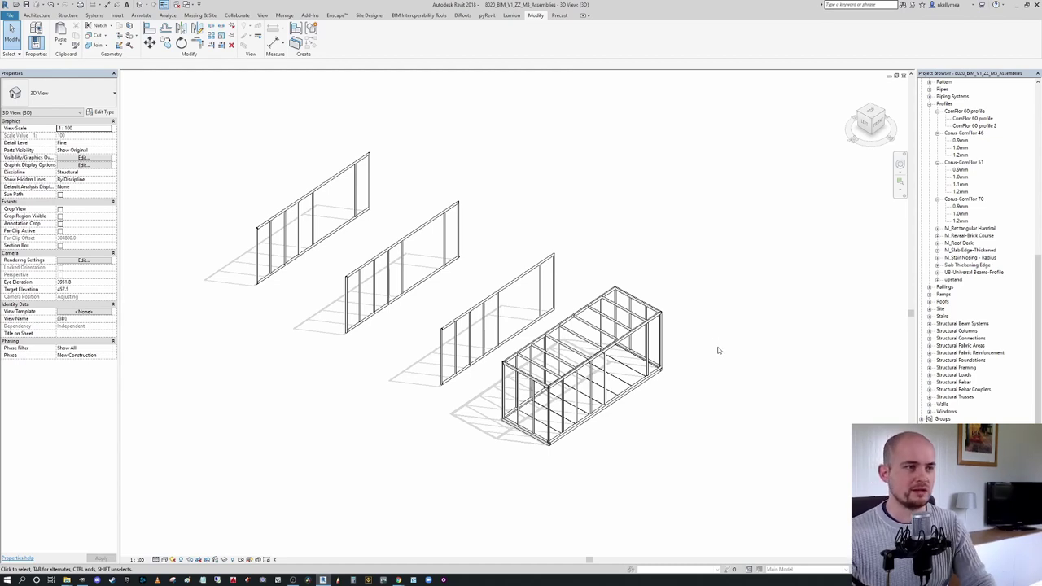
scroll(656, 343, up, 2)
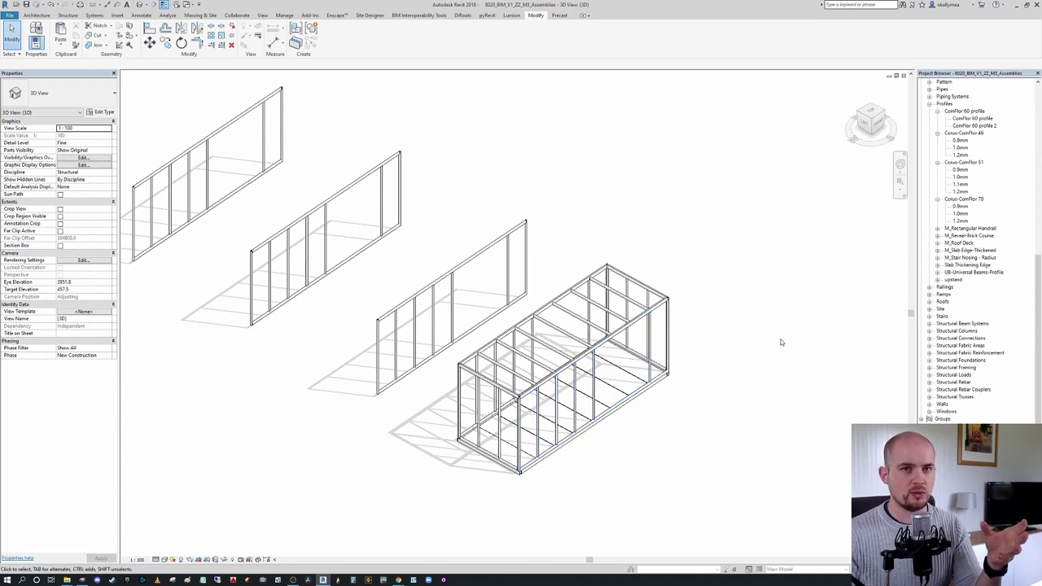
scroll(782, 342, up, 1)
middle_drag(778, 316, 788, 304)
middle_drag(651, 359, 722, 329)
scroll(702, 325, down, 2)
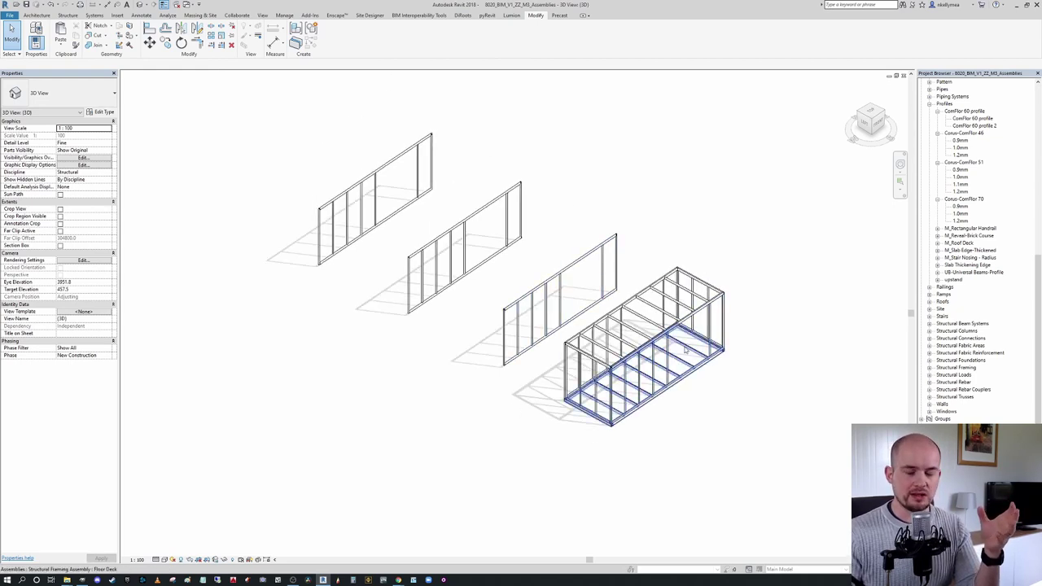
scroll(730, 342, up, 3)
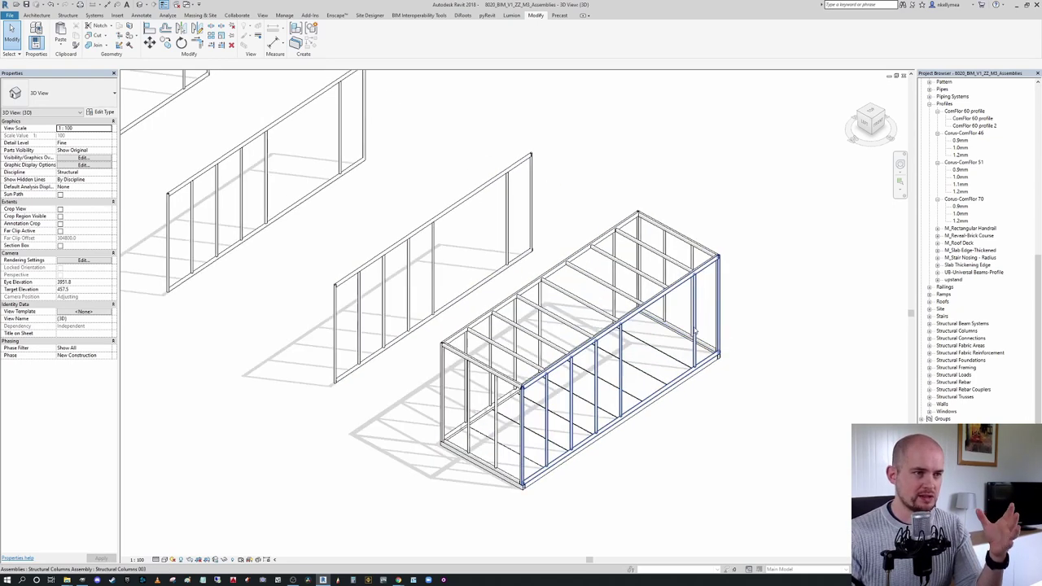
Step: Delete the three copied wall assemblies beside the box frame
click(694, 338)
scroll(416, 355, down, 3)
drag(416, 356, 264, 194)
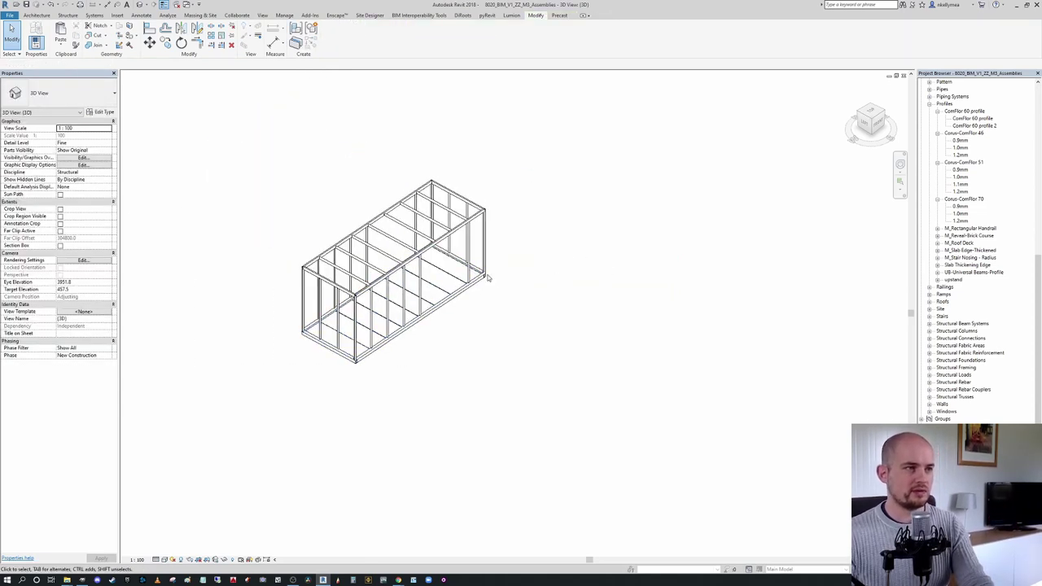
Step: Open the front long wall assembly for editing and inspect the properties of the column nearest its far end
click(471, 255)
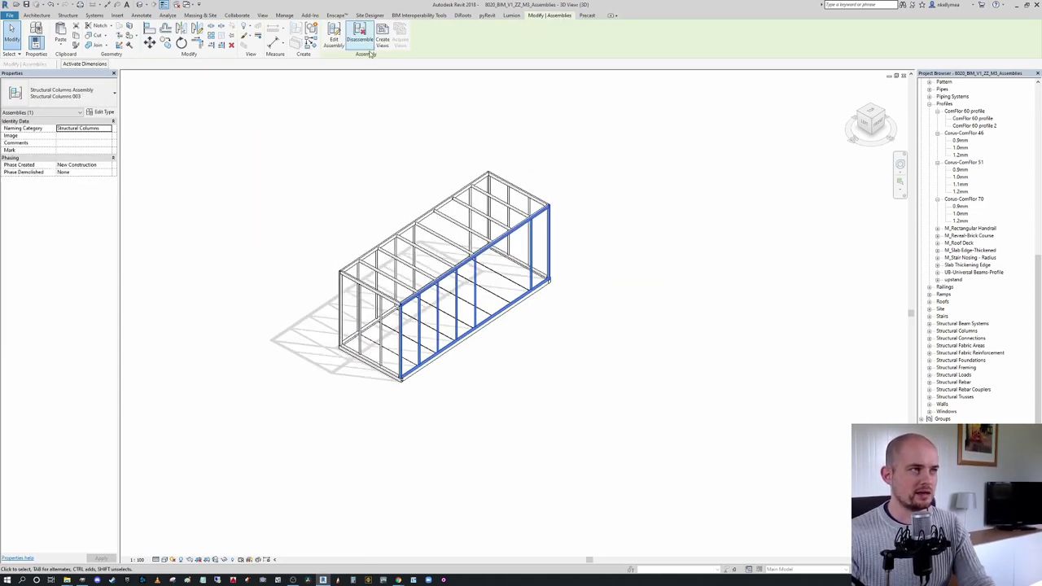
click(334, 39)
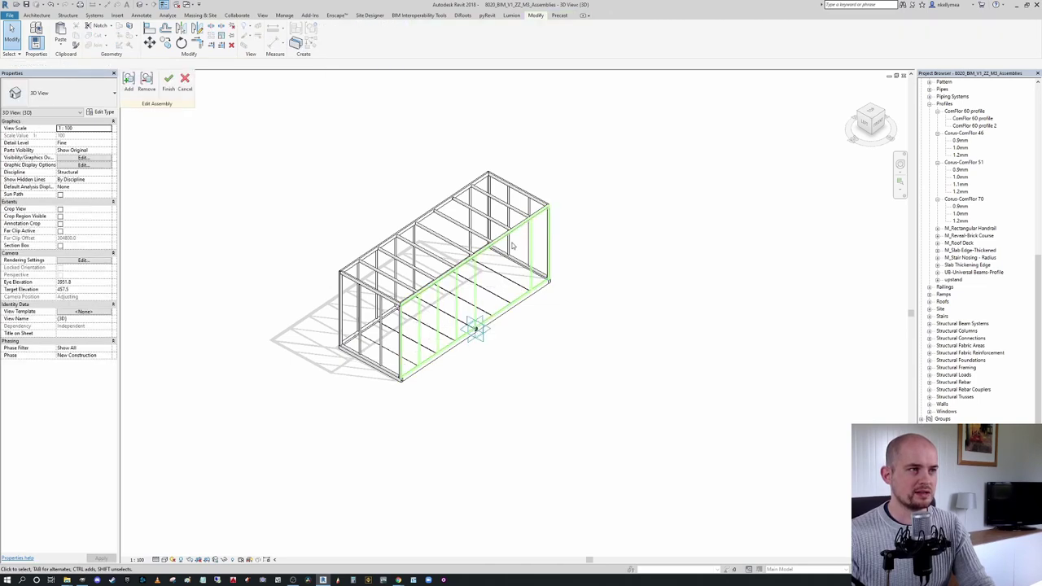
scroll(521, 240, up, 2)
click(538, 234)
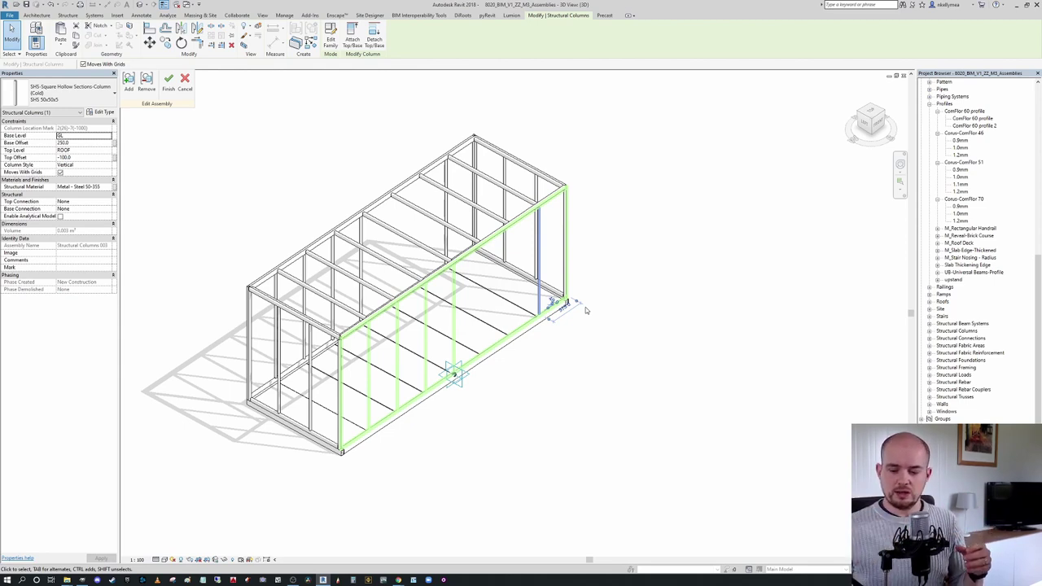
click(668, 277)
Step: Select the top rail of the front long wall and examine its joint with the far corner column
scroll(591, 180, up, 6)
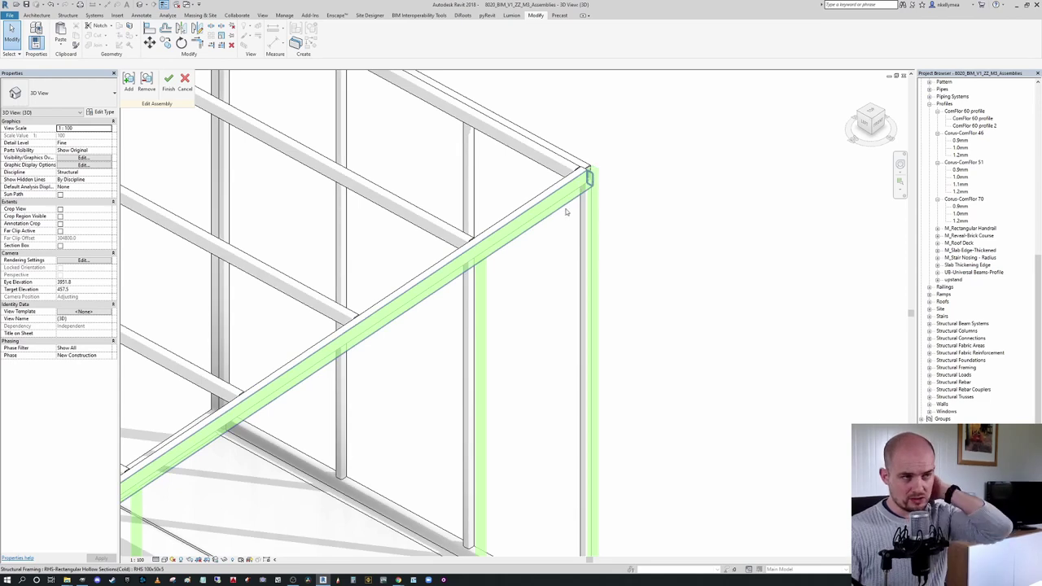
scroll(567, 208, up, 3)
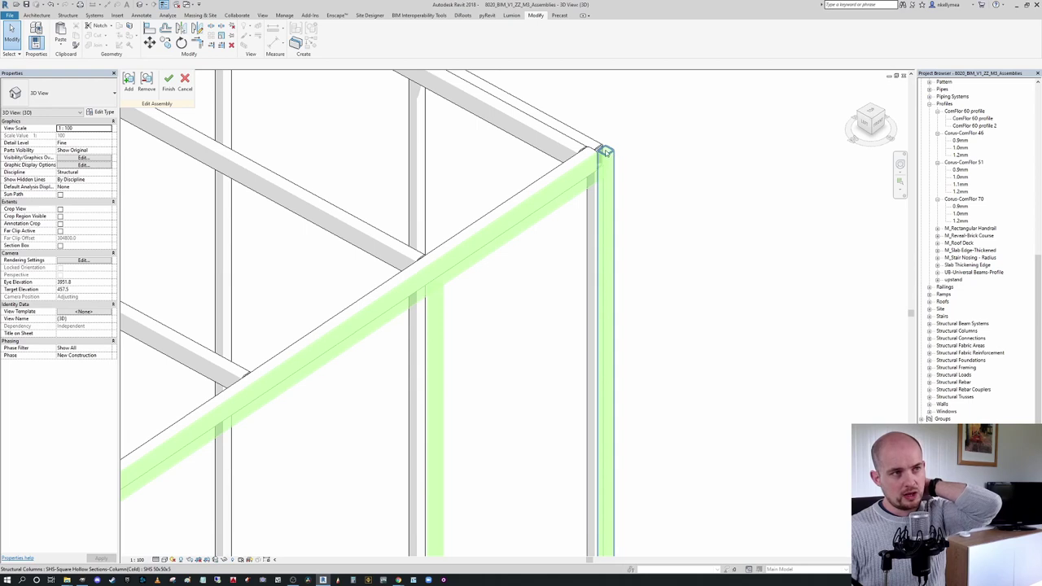
scroll(598, 163, down, 5)
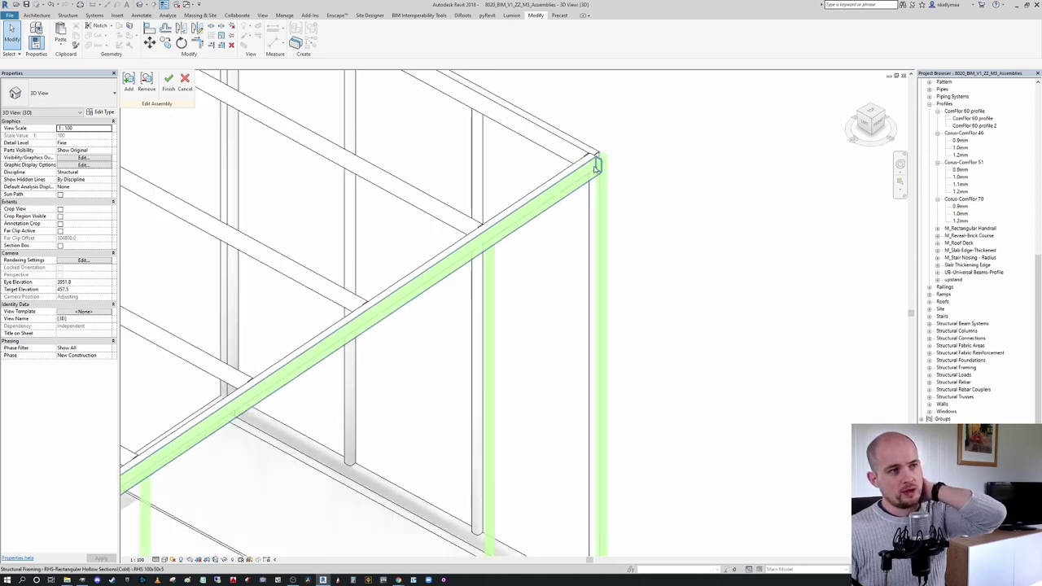
click(597, 190)
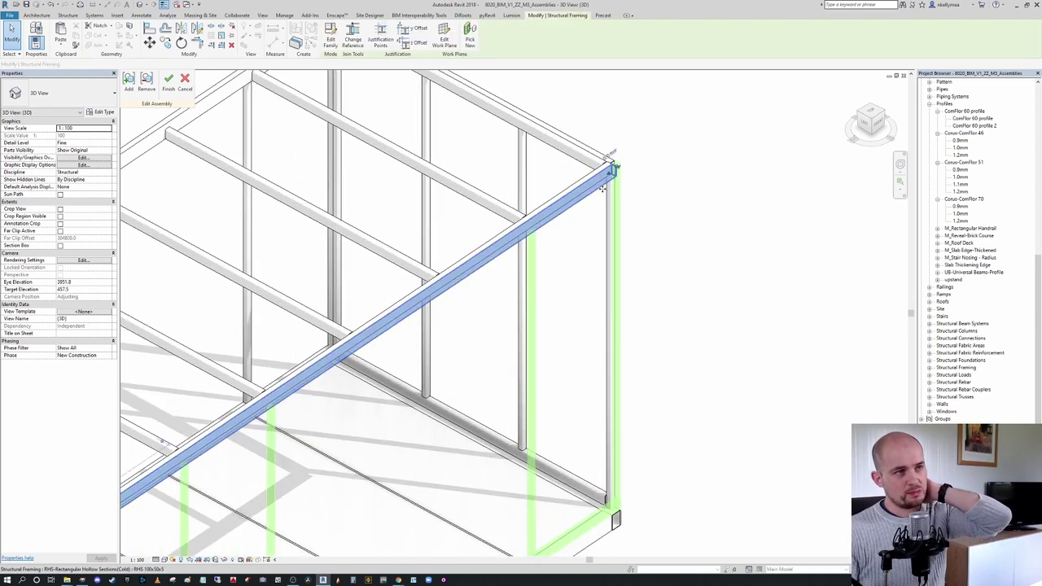
scroll(619, 163, up, 4)
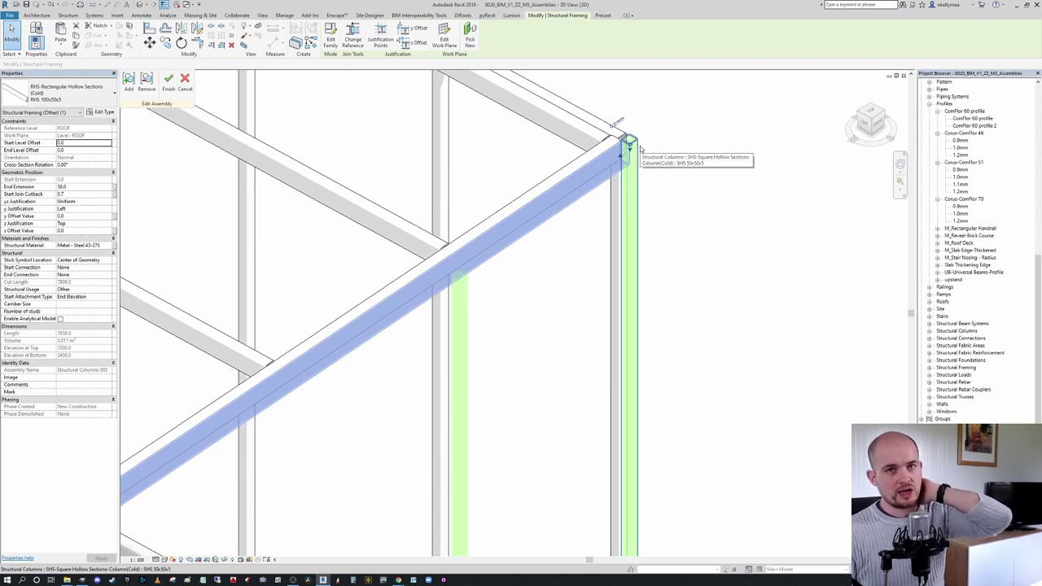
scroll(640, 152, down, 5)
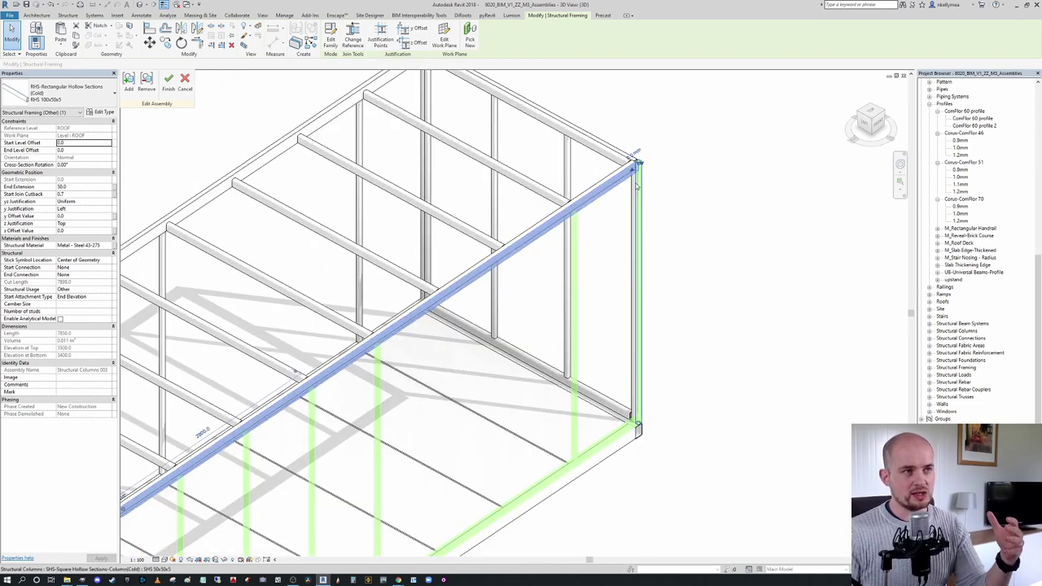
scroll(639, 159, up, 2)
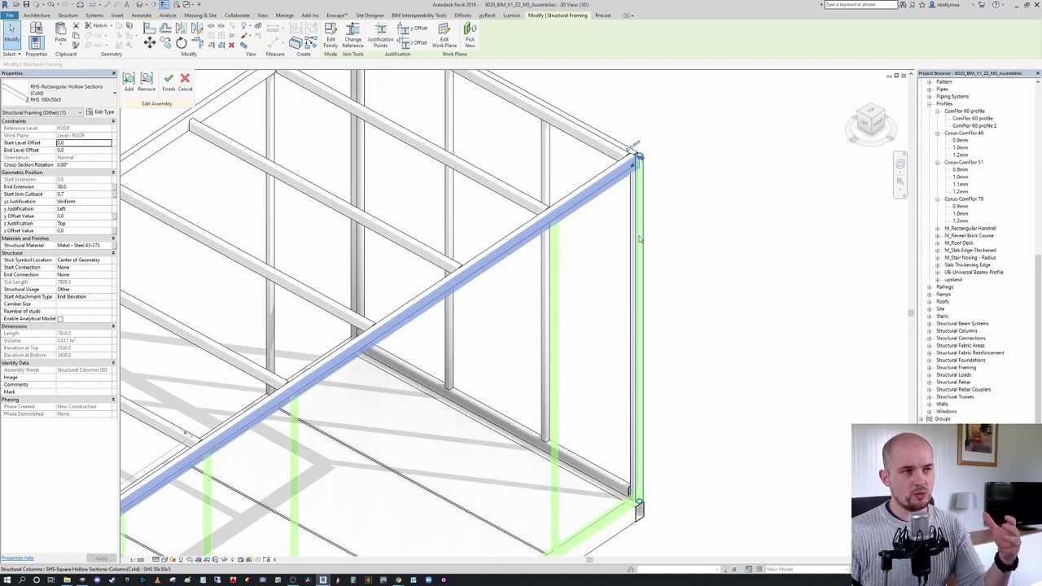
scroll(642, 239, down, 2)
scroll(642, 237, up, 1)
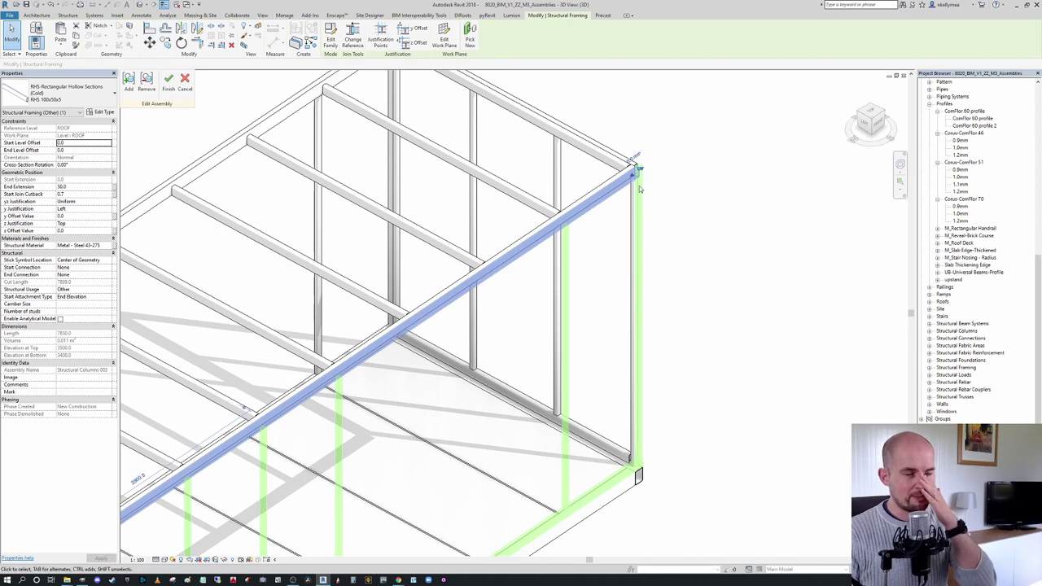
scroll(639, 189, up, 3)
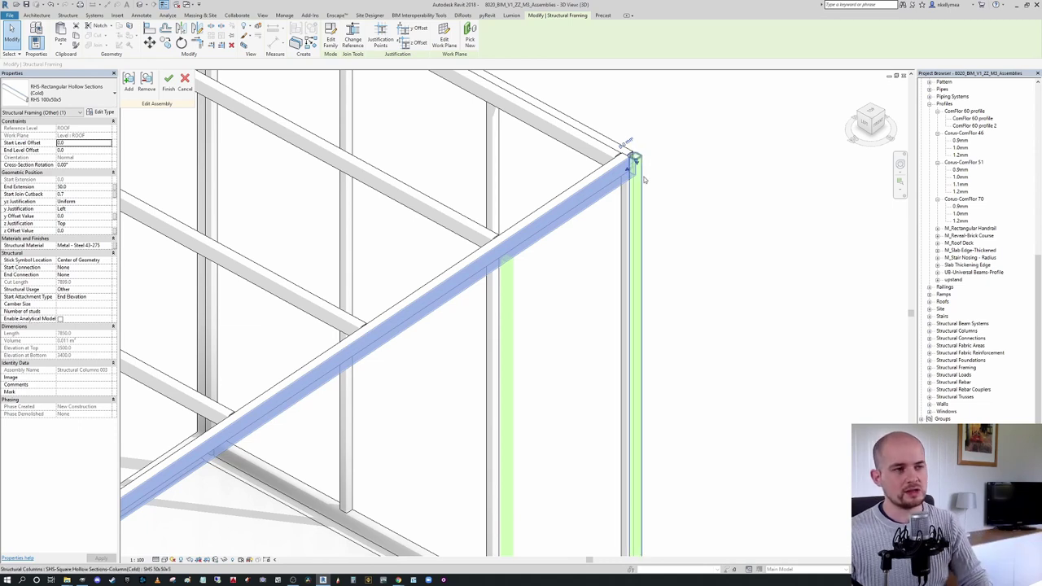
scroll(612, 190, down, 2)
shift+middle_drag(610, 193, 605, 209)
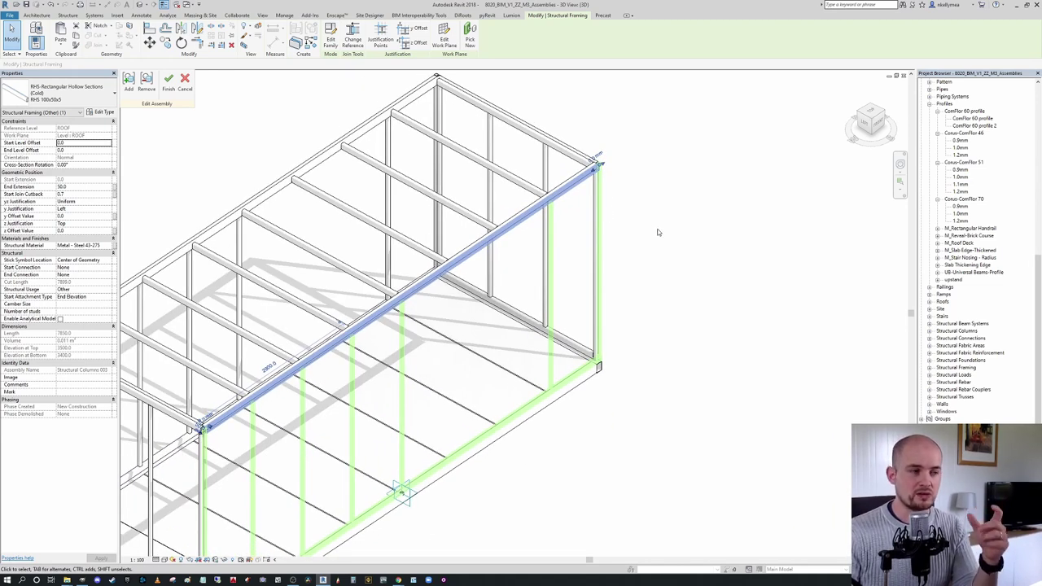
Step: Review the far upper corner and the full length of the front wall, and leave the assembly edit
scroll(677, 219, up, 4)
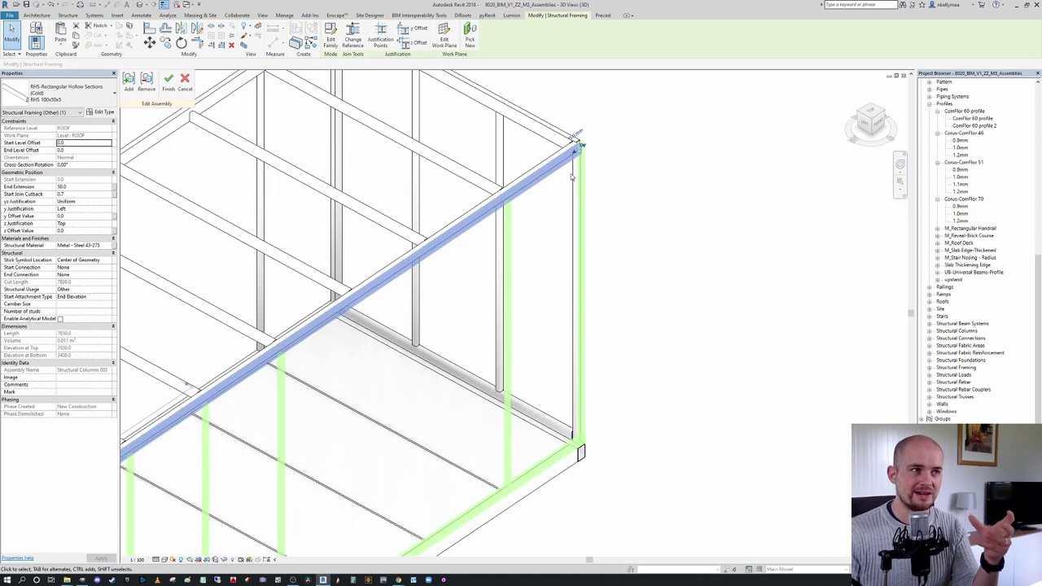
scroll(572, 177, up, 2)
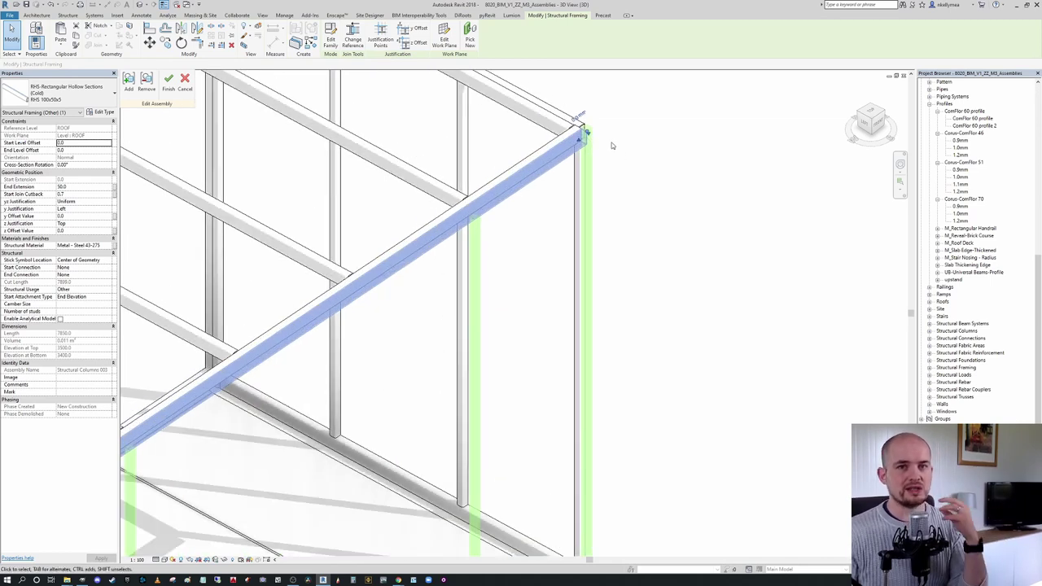
scroll(619, 150, down, 2)
scroll(625, 210, up, 2)
scroll(625, 208, down, 1)
middle_drag(624, 198, 559, 164)
scroll(557, 166, down, 2)
middle_drag(587, 201, 664, 195)
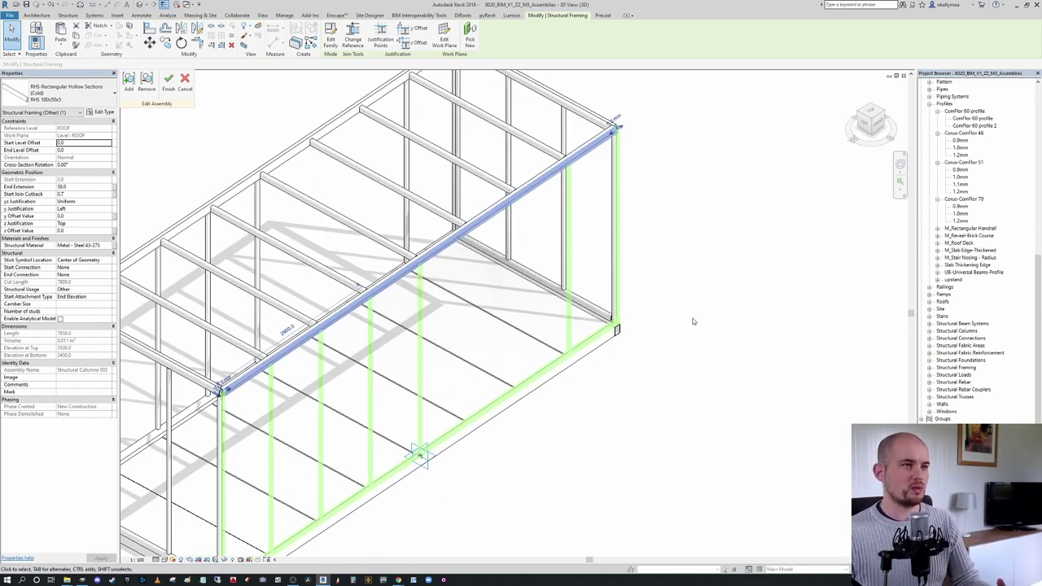
scroll(695, 321, down, 3)
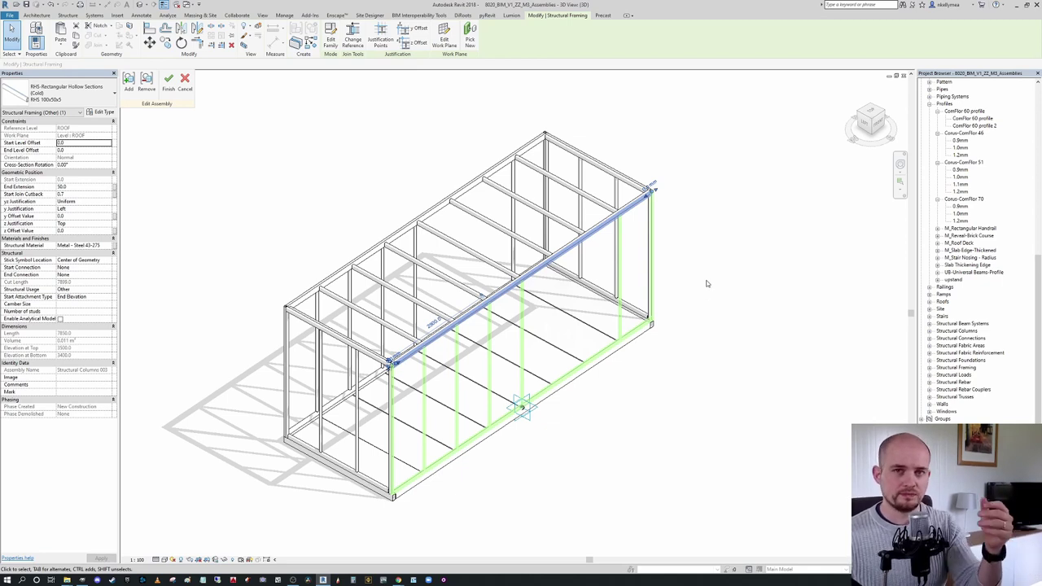
click(753, 351)
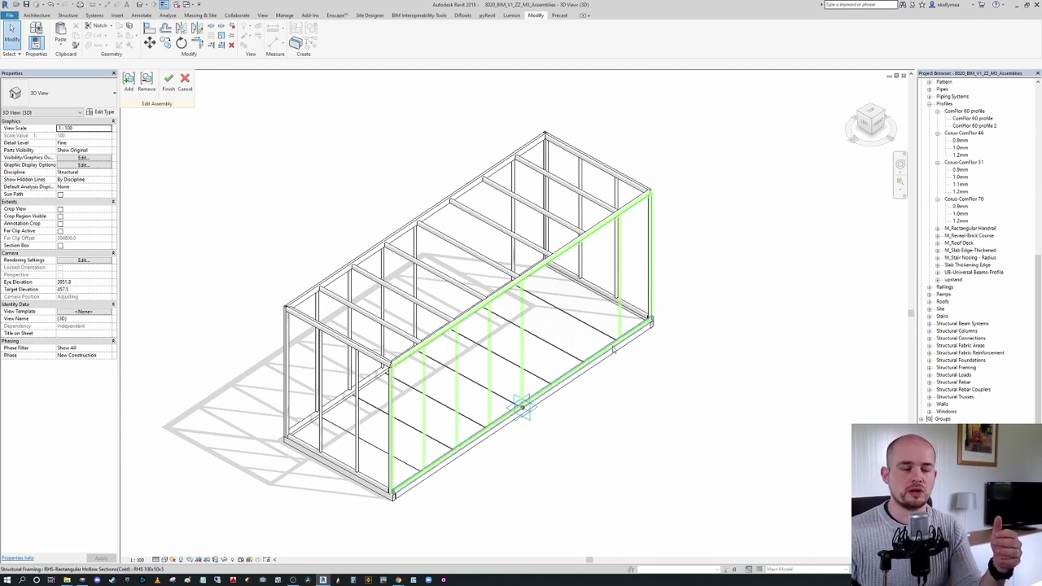
click(194, 86)
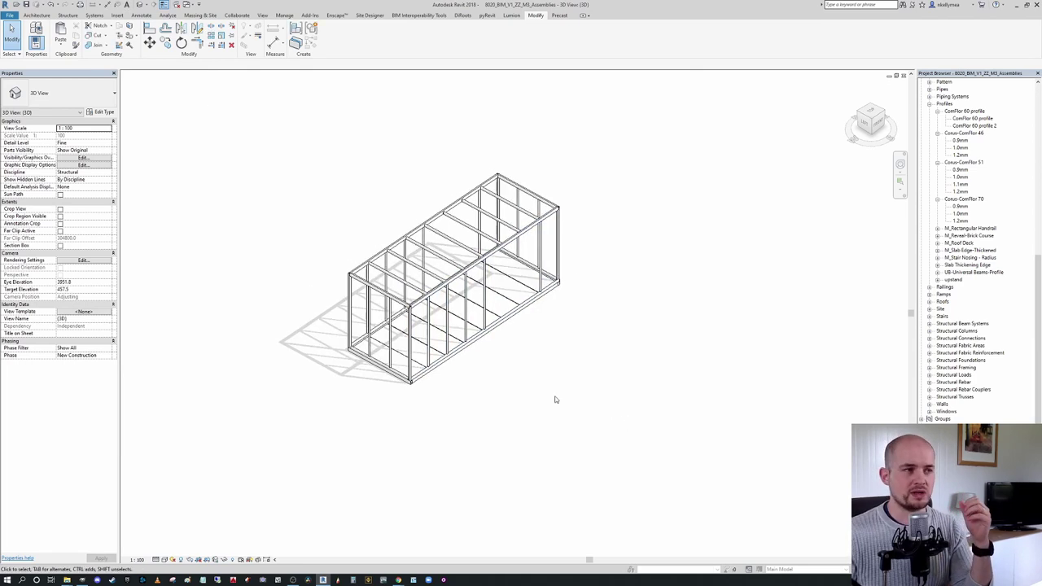
Step: Select the front long wall assembly to check its type and column layout
scroll(507, 341, up, 3)
click(472, 283)
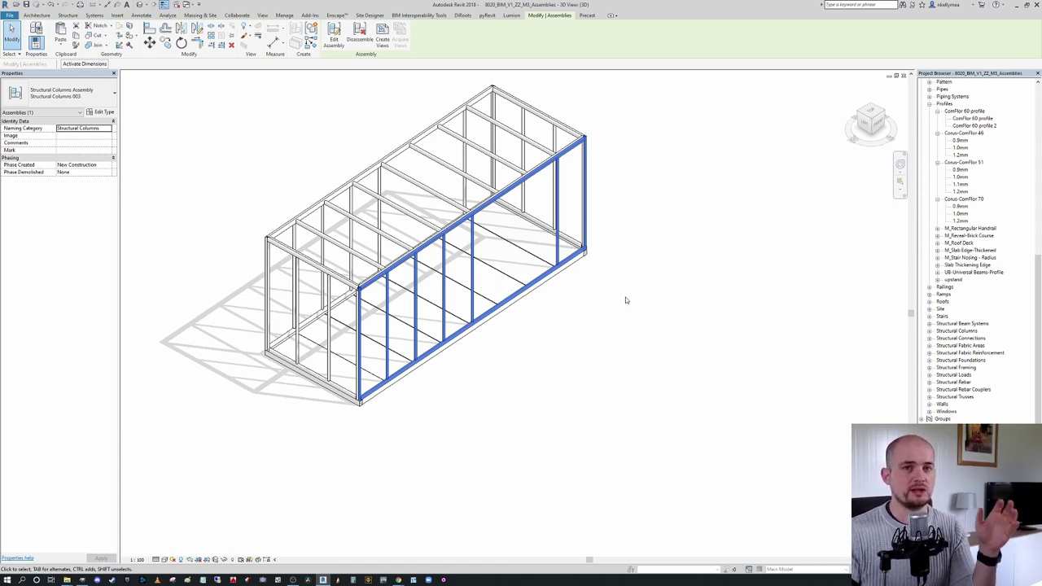
middle_drag(624, 332, 634, 349)
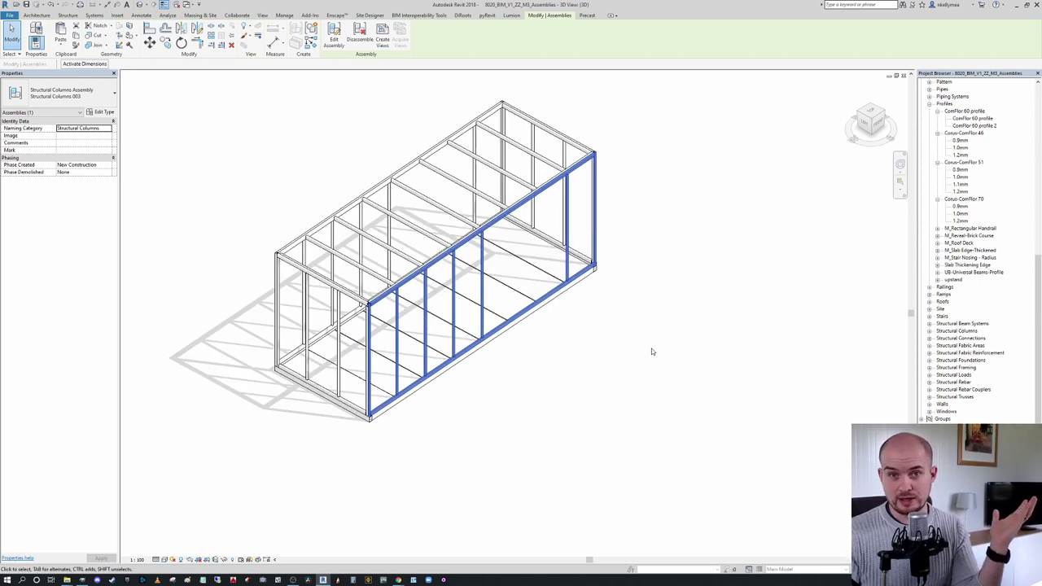
click(639, 407)
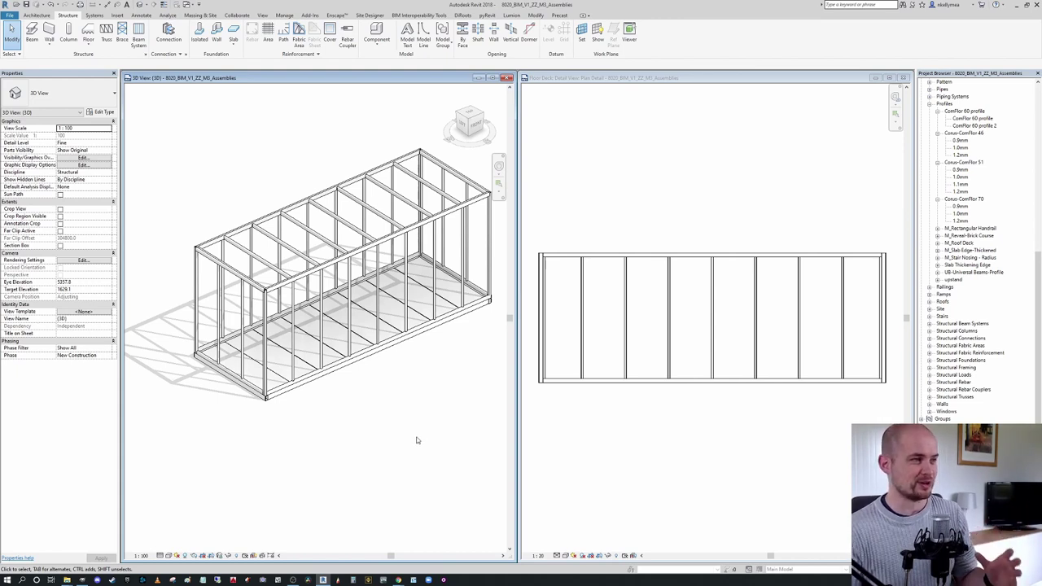
Step: Select the Floor Deck assembly in the 3D view and inspect its extent in both open views
scroll(418, 440, down, 2)
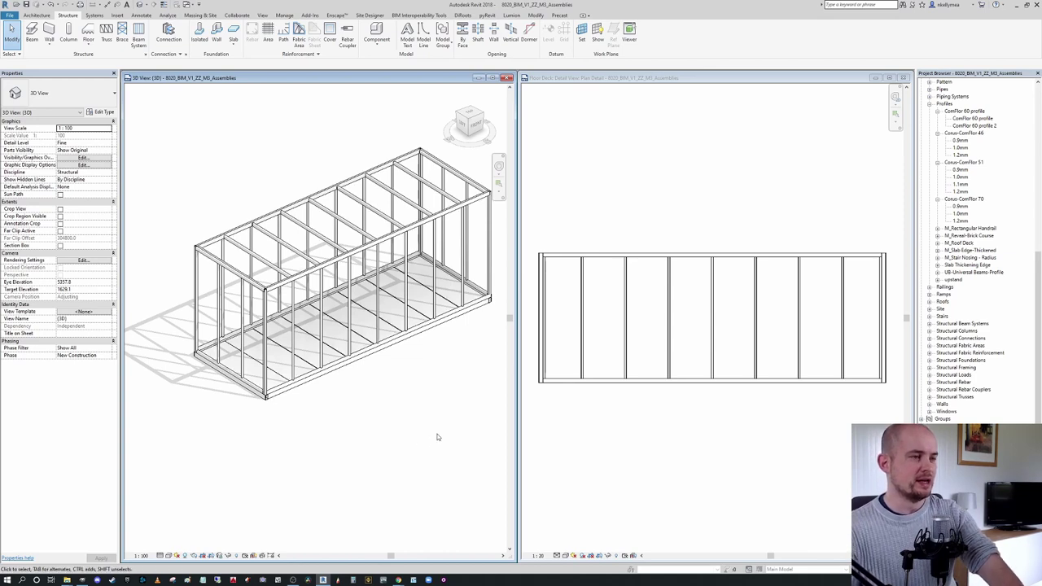
click(295, 384)
scroll(349, 320, up, 3)
scroll(329, 354, down, 2)
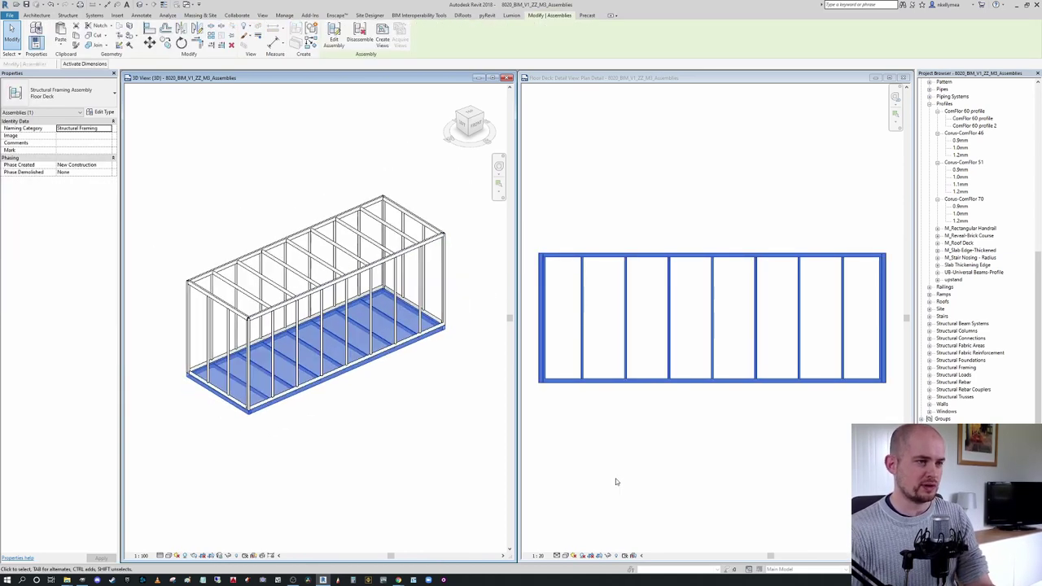
click(469, 456)
Step: Examine the Floor Deck assembly in its Plan Detail view
click(684, 456)
scroll(710, 369, up, 2)
scroll(709, 369, up, 1)
click(716, 388)
scroll(718, 388, down, 3)
scroll(732, 384, up, 1)
middle_drag(727, 399, 783, 395)
scroll(778, 401, down, 2)
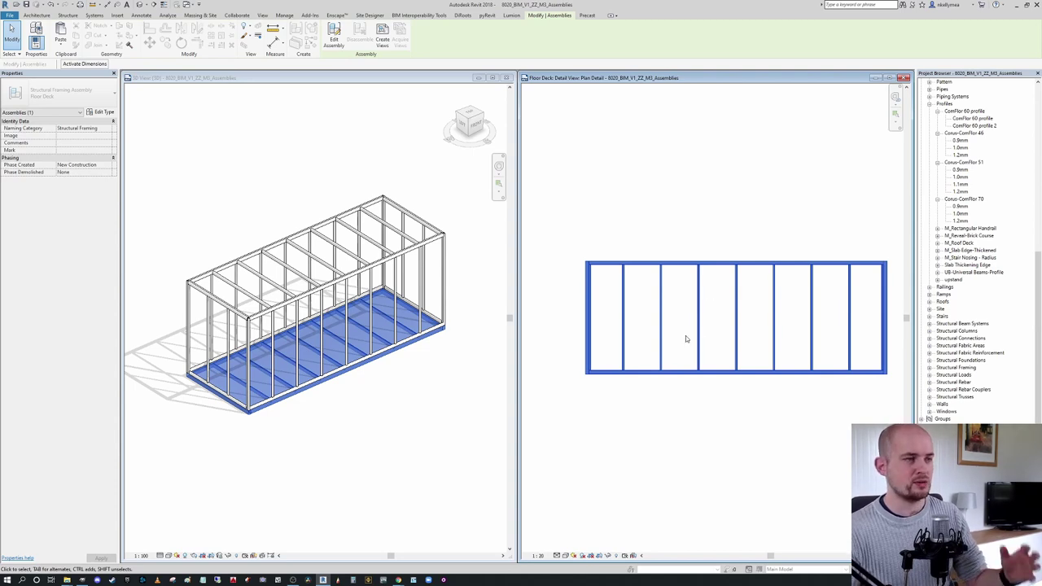
click(656, 217)
click(622, 321)
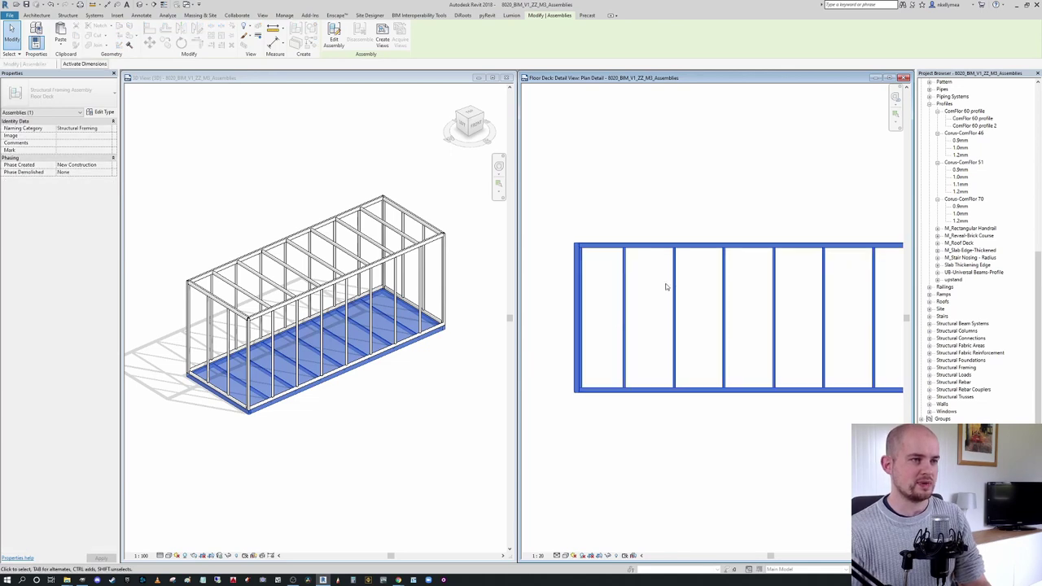
middle_drag(660, 272, 617, 266)
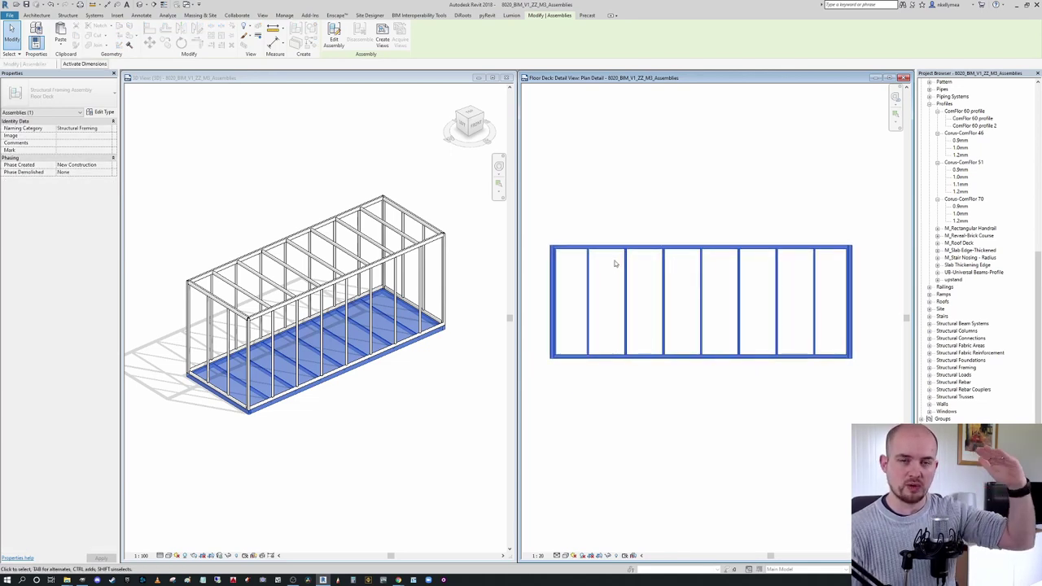
click(575, 211)
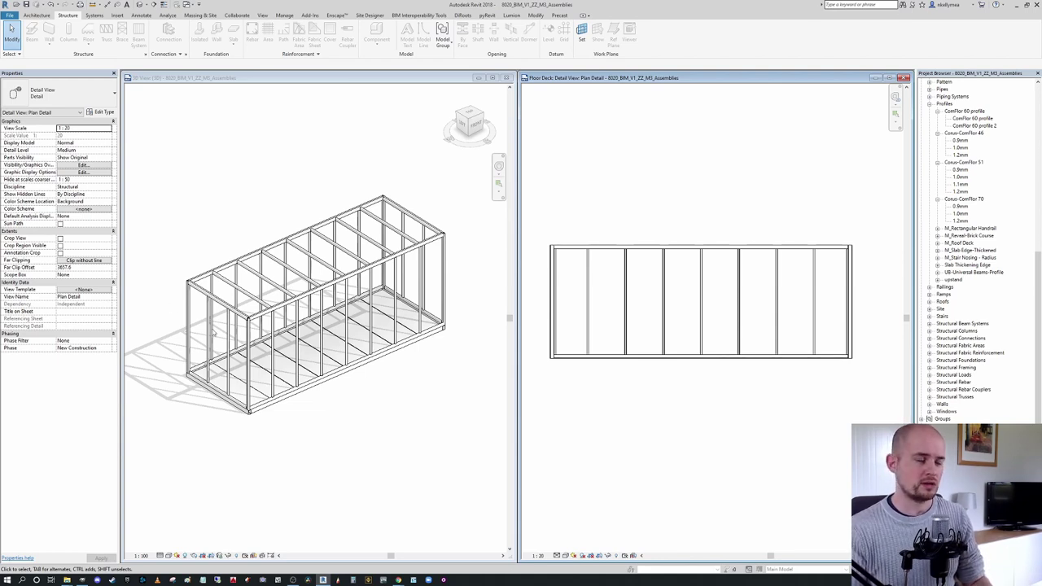
Step: Edit the Floor Deck assembly, raise its origin slightly along the vertical axis, and finish the edit
click(369, 462)
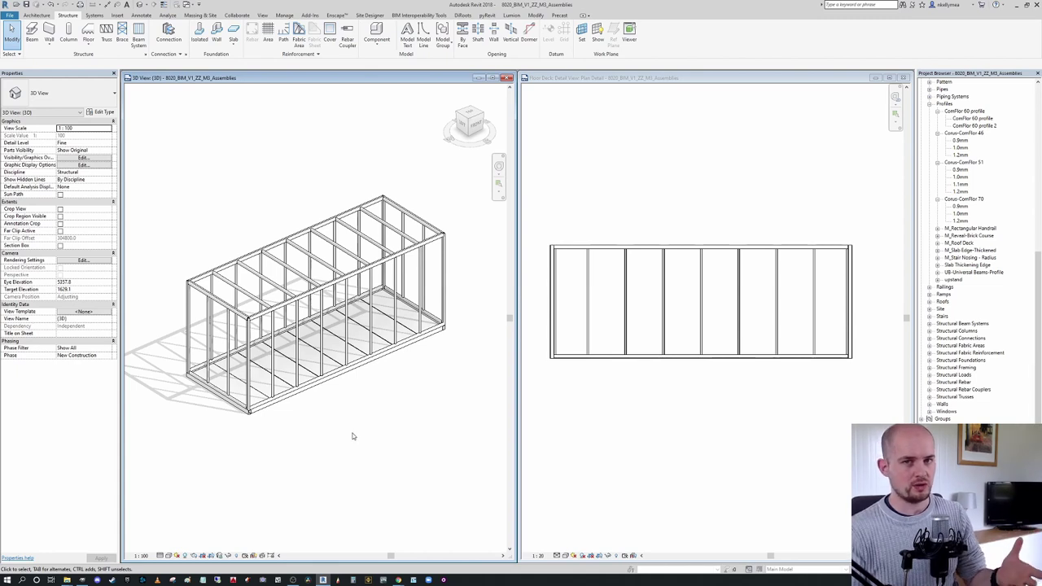
click(261, 415)
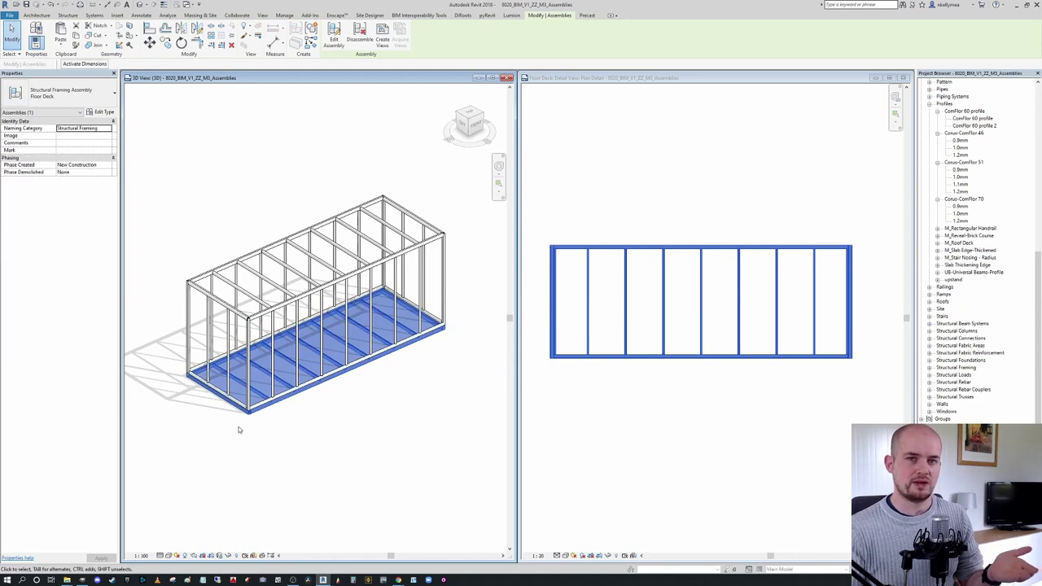
scroll(218, 372, up, 3)
middle_drag(347, 133, 317, 162)
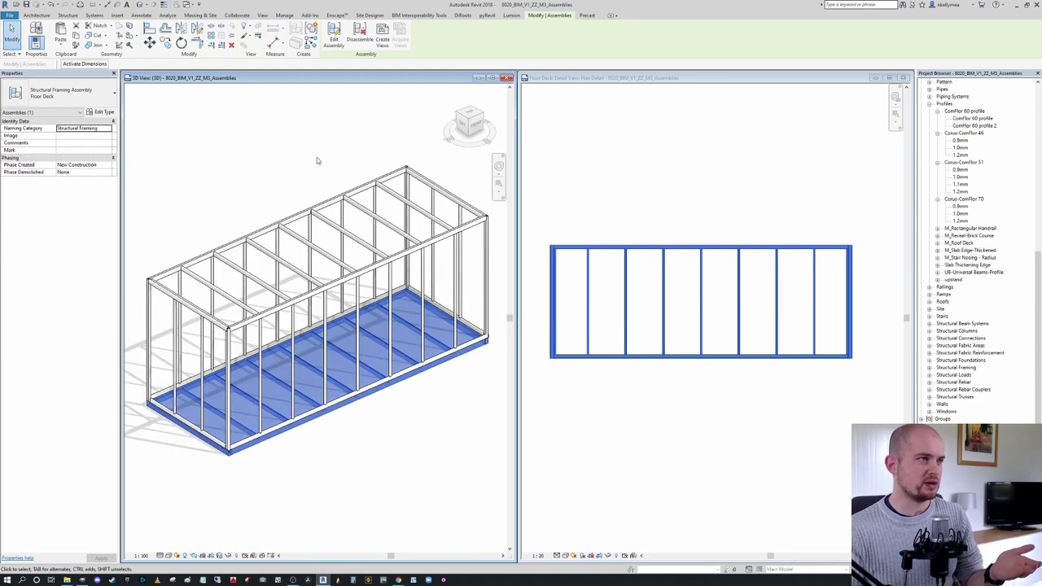
click(334, 34)
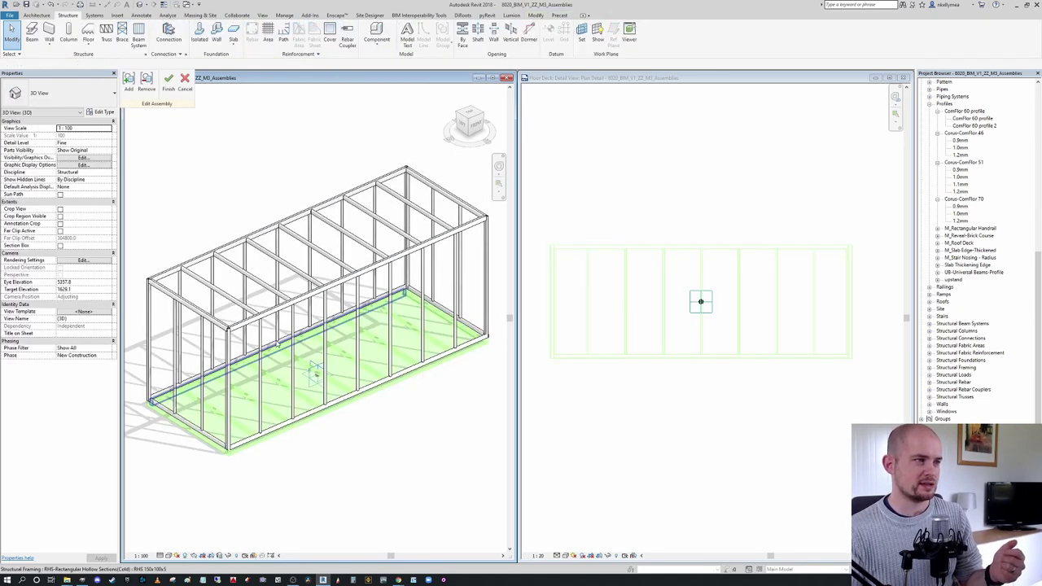
click(317, 372)
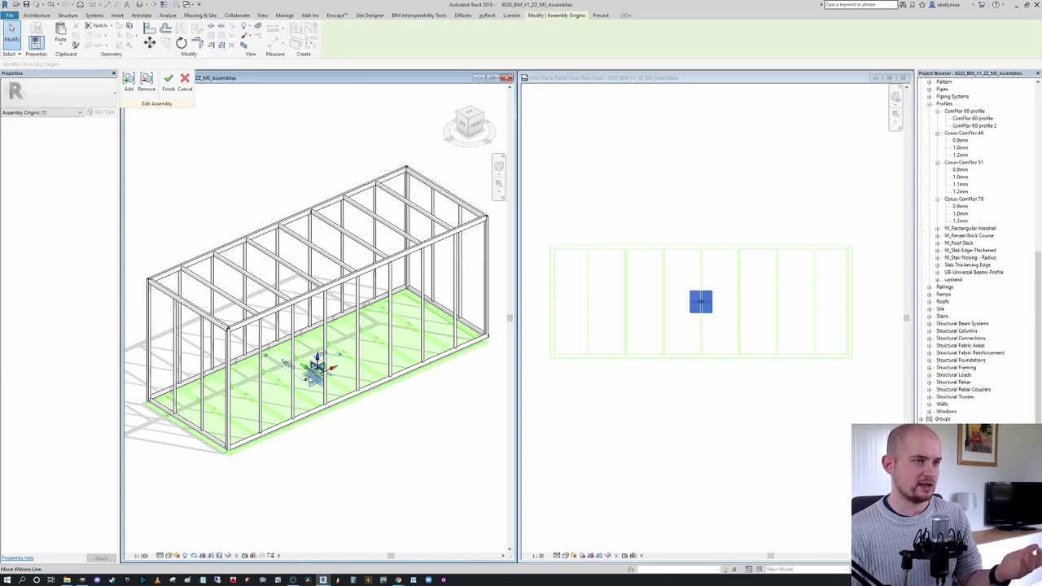
scroll(317, 371, up, 5)
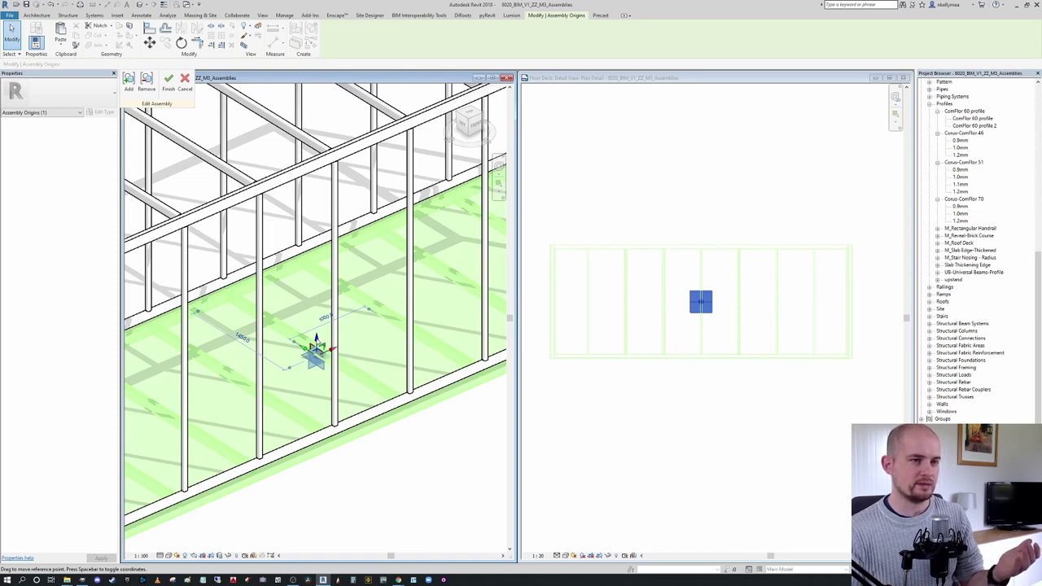
drag(317, 347, 317, 340)
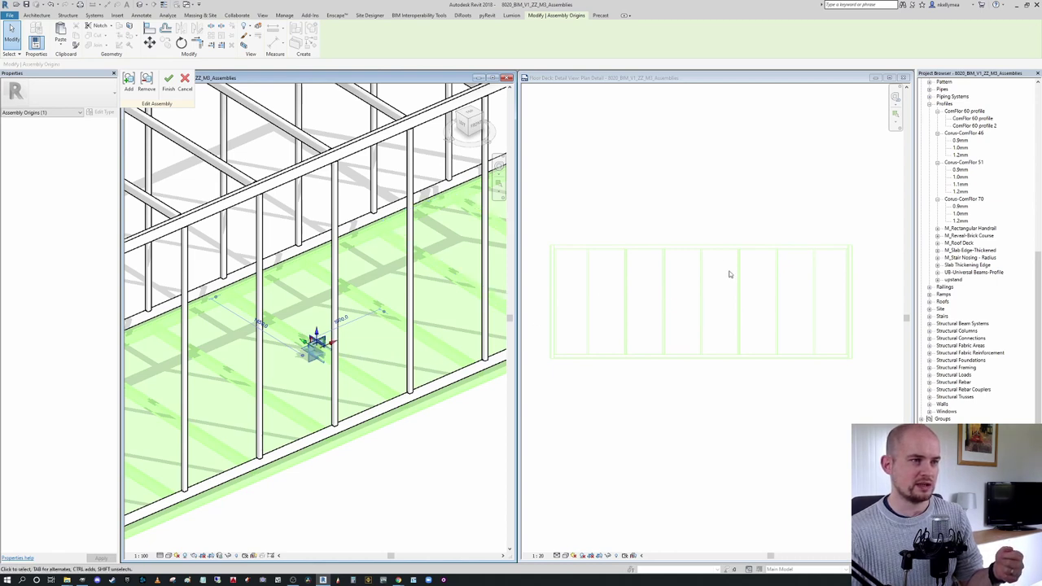
click(169, 80)
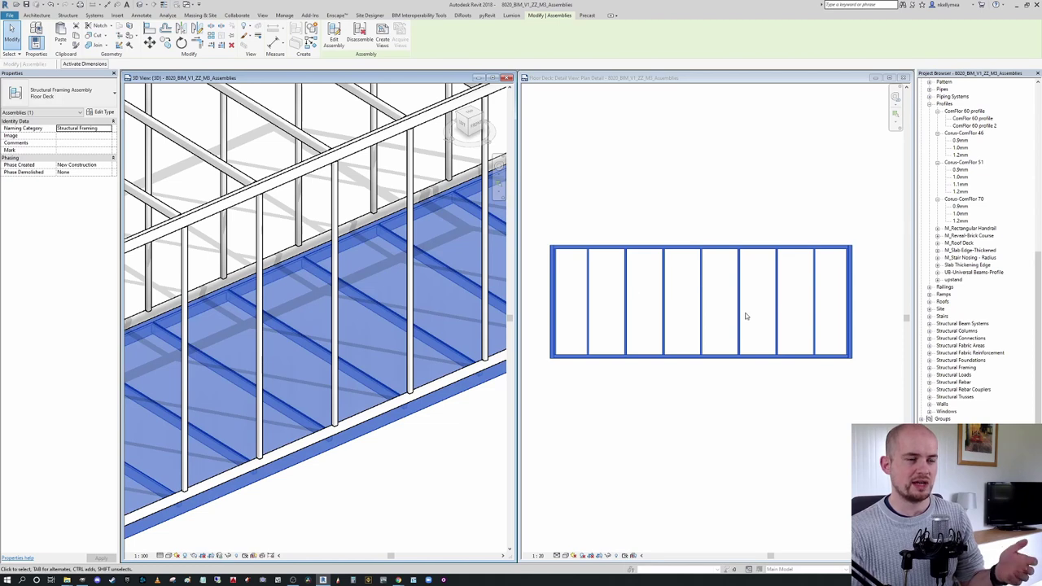
Step: Edit the Floor Deck assembly, lower its origin slightly along the vertical axis, and finish the edit
click(334, 33)
click(316, 343)
scroll(317, 342, up, 2)
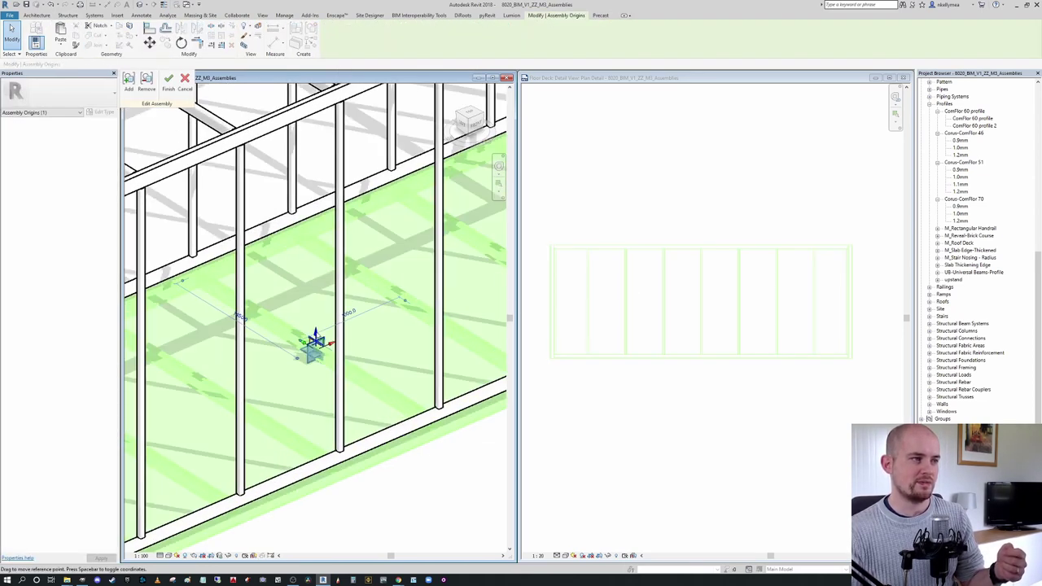
drag(316, 340, 316, 351)
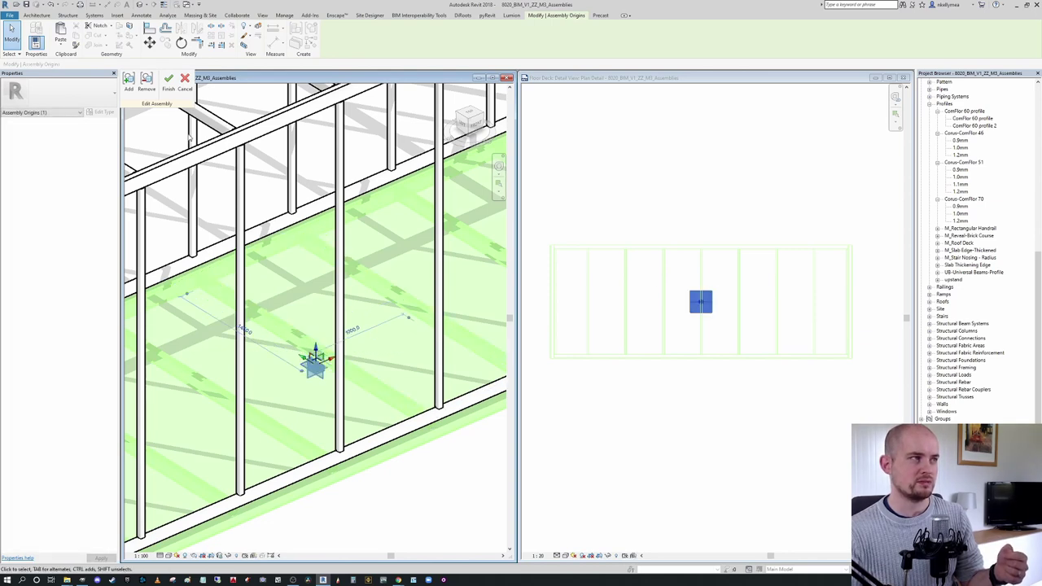
click(169, 79)
click(692, 323)
scroll(680, 338, down, 2)
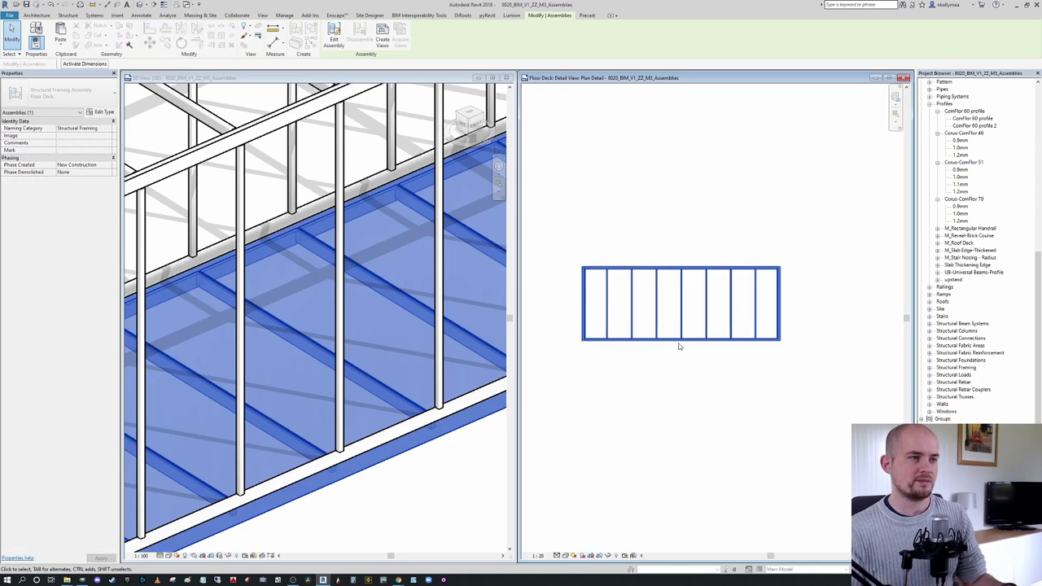
Step: Reopen the Floor Deck assembly for editing, compare its origin in the 3D and Plan Detail views, and finish the edit
click(365, 340)
scroll(374, 337, down, 2)
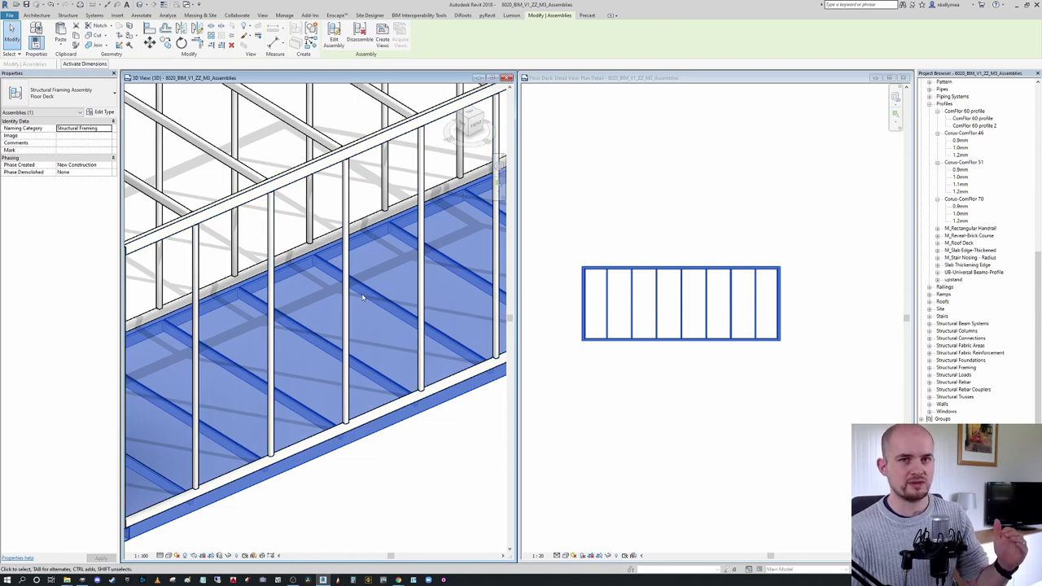
click(334, 36)
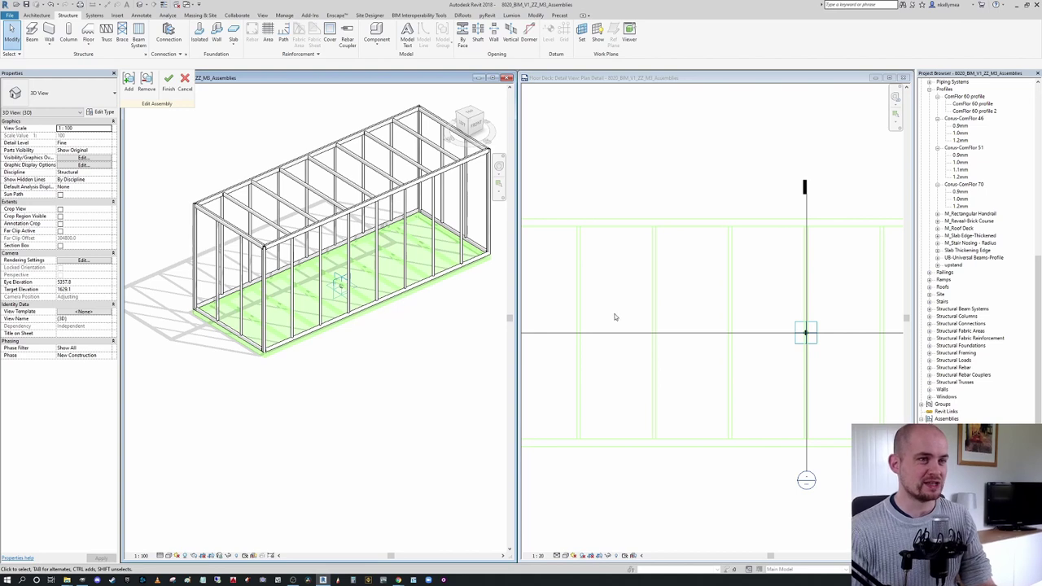
middle_drag(413, 315, 408, 324)
scroll(409, 328, up, 1)
scroll(408, 327, down, 1)
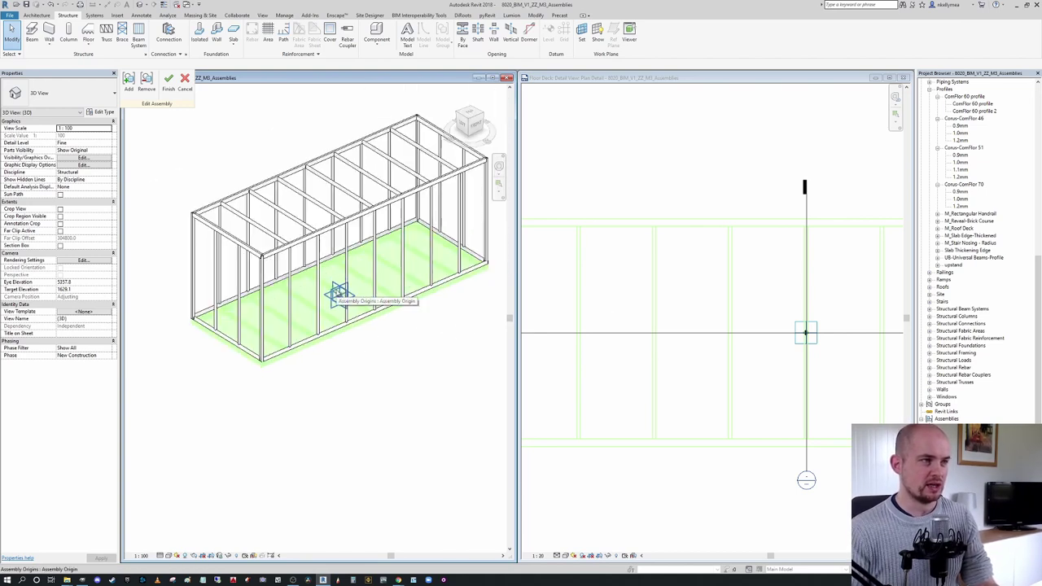
click(738, 208)
scroll(738, 204, down, 1)
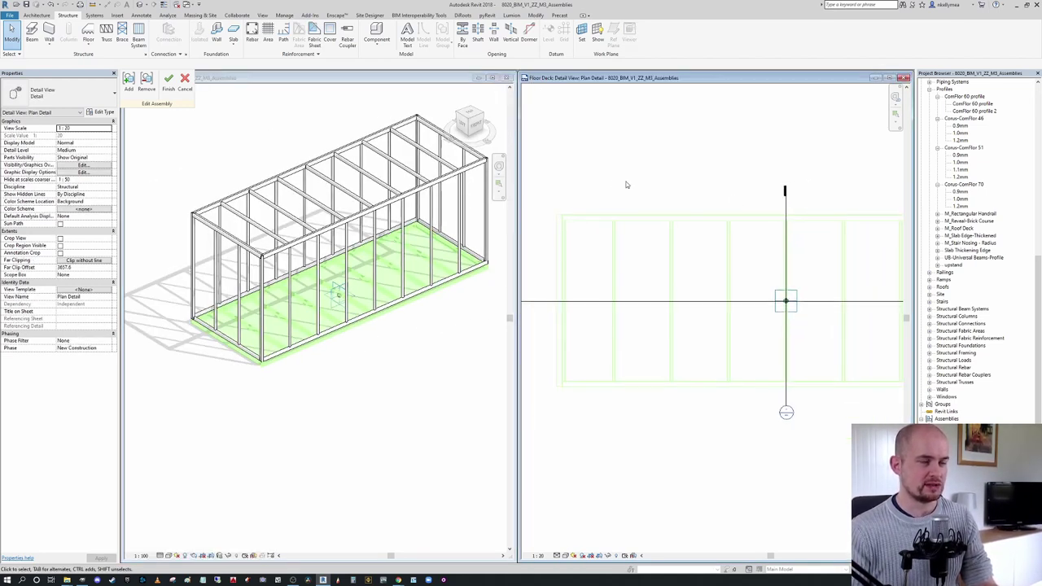
click(167, 81)
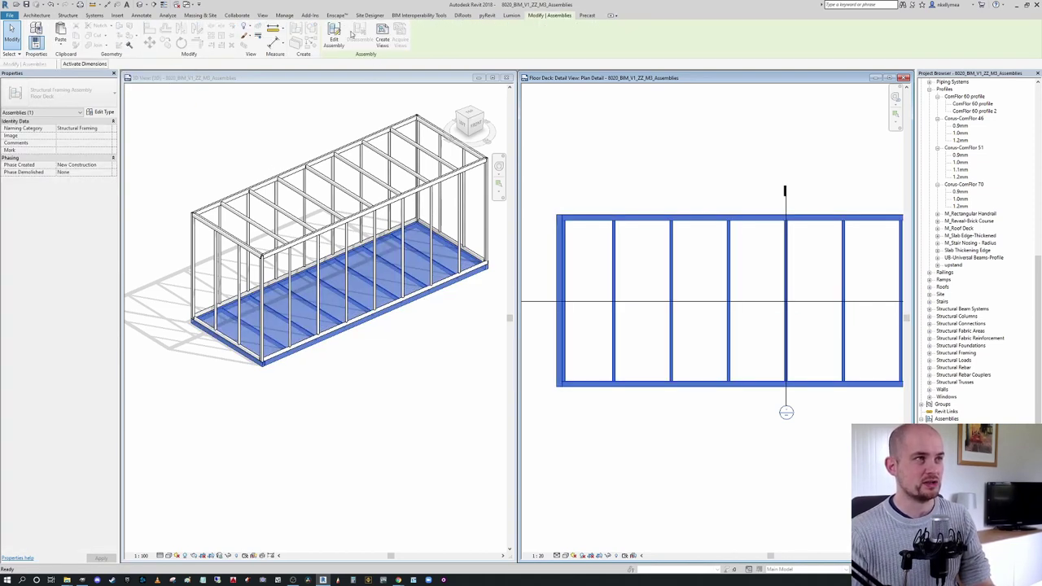
Step: Go to the Detail Section A view from its section line in the Floor Deck Plan Detail view
scroll(686, 192, down, 1)
middle_drag(676, 237, 637, 256)
scroll(637, 257, down, 1)
click(744, 312)
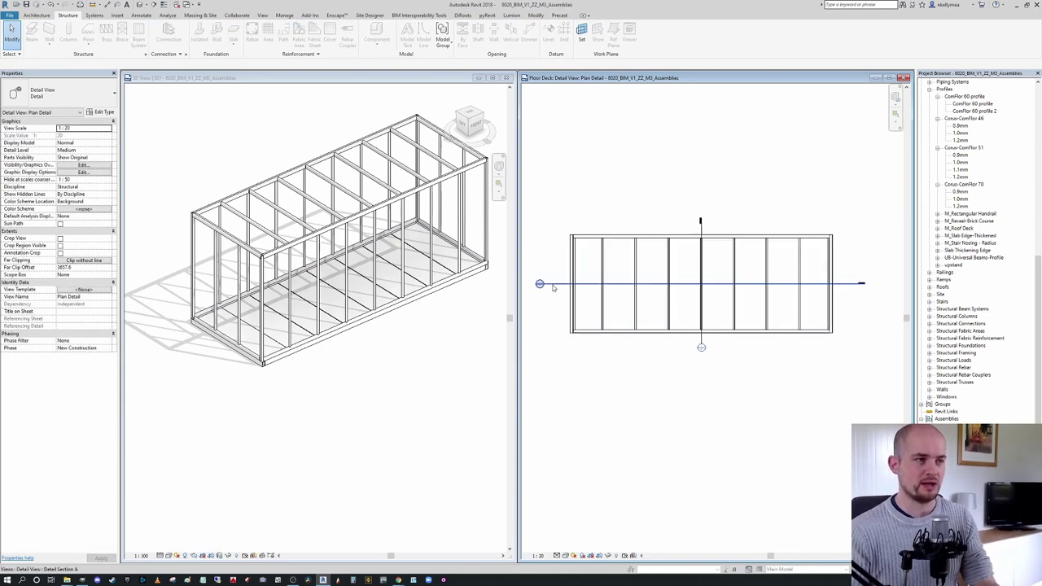
click(835, 285)
right_click(867, 271)
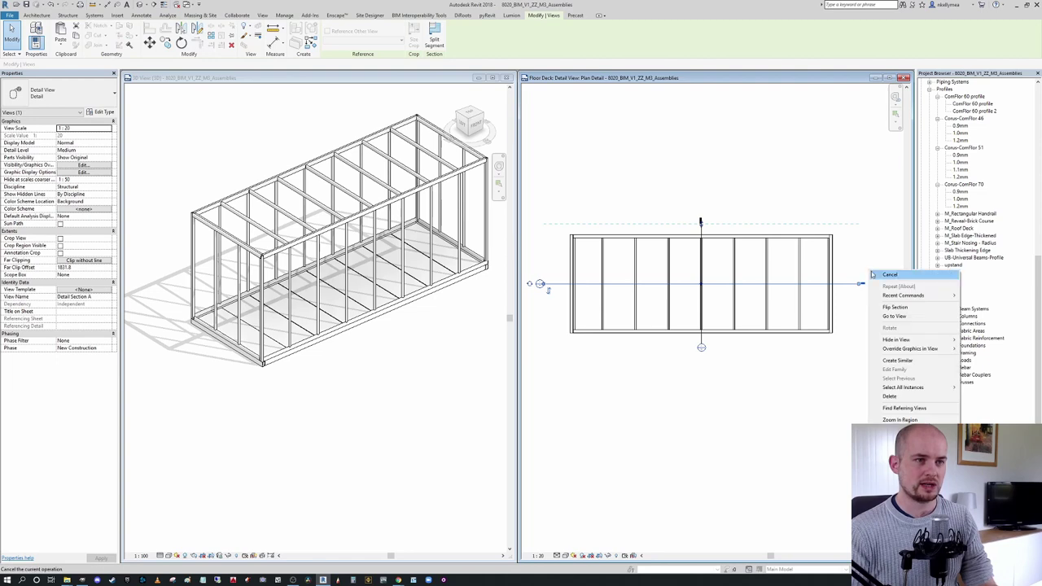
click(904, 316)
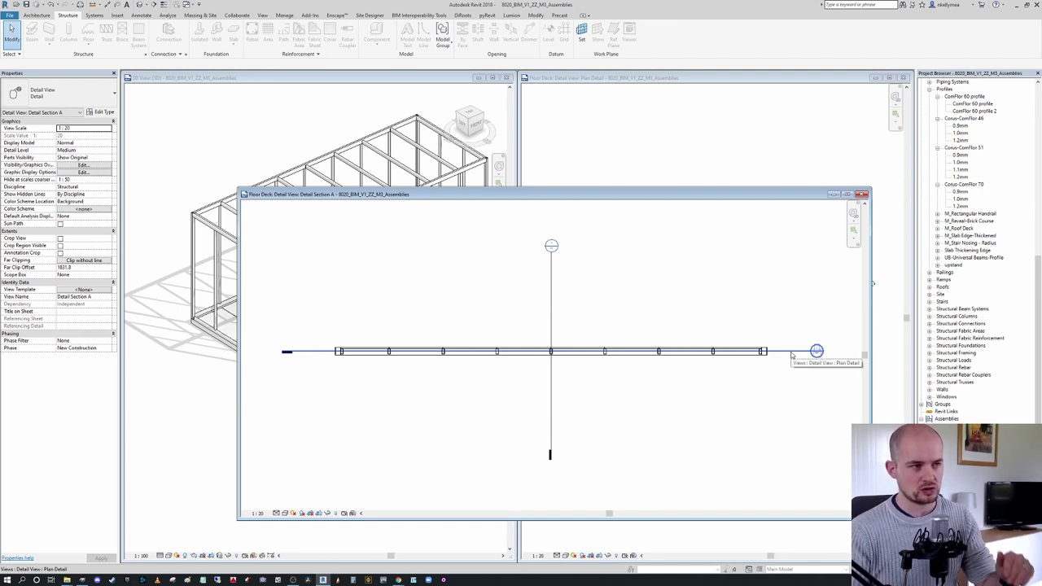
Step: Select the Plan Detail view line in Detail Section A and arrange the section window so the plan stays visible beside it
click(793, 354)
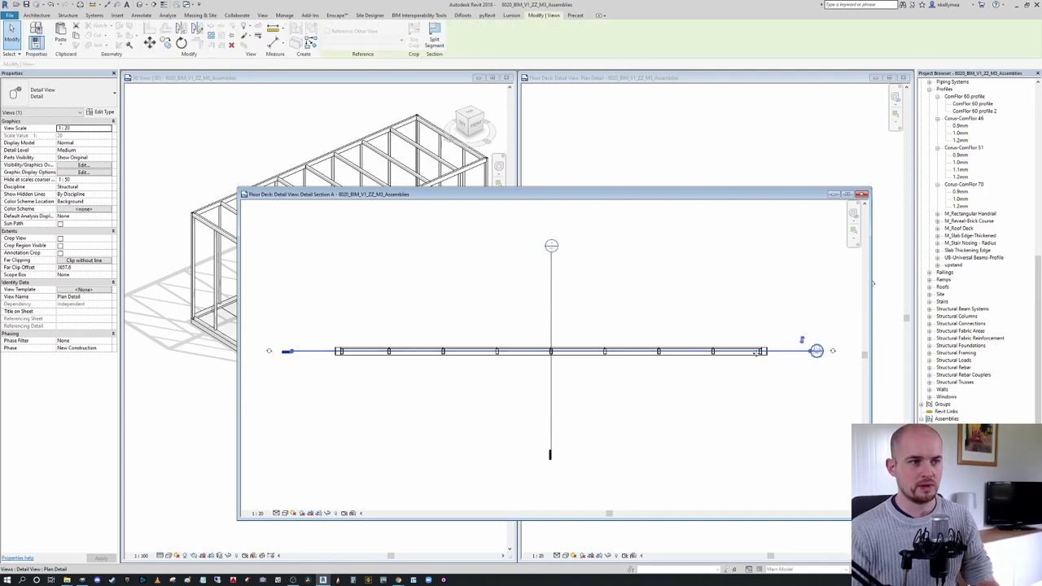
middle_drag(774, 345, 756, 338)
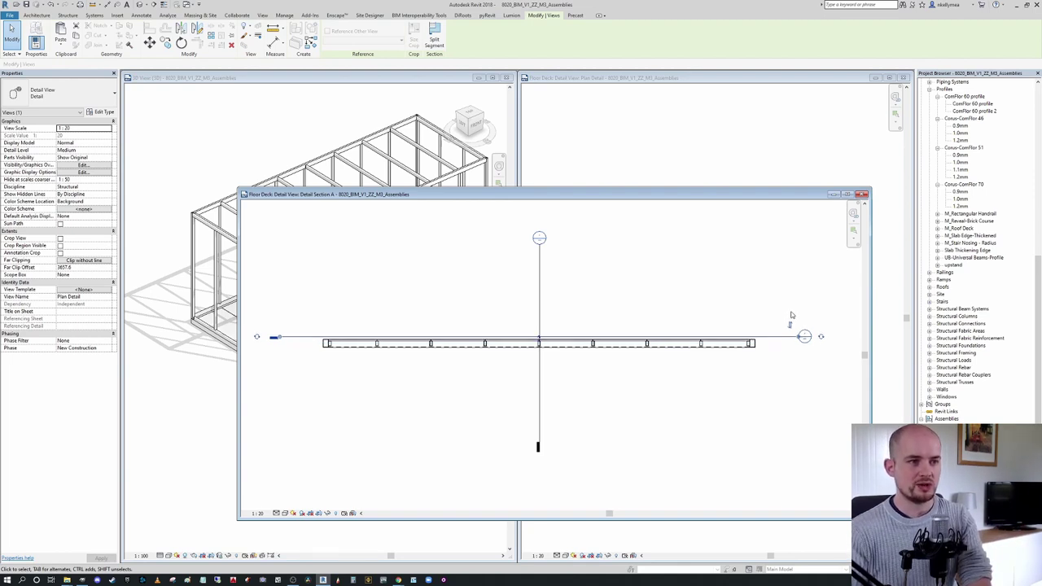
drag(627, 195, 349, 165)
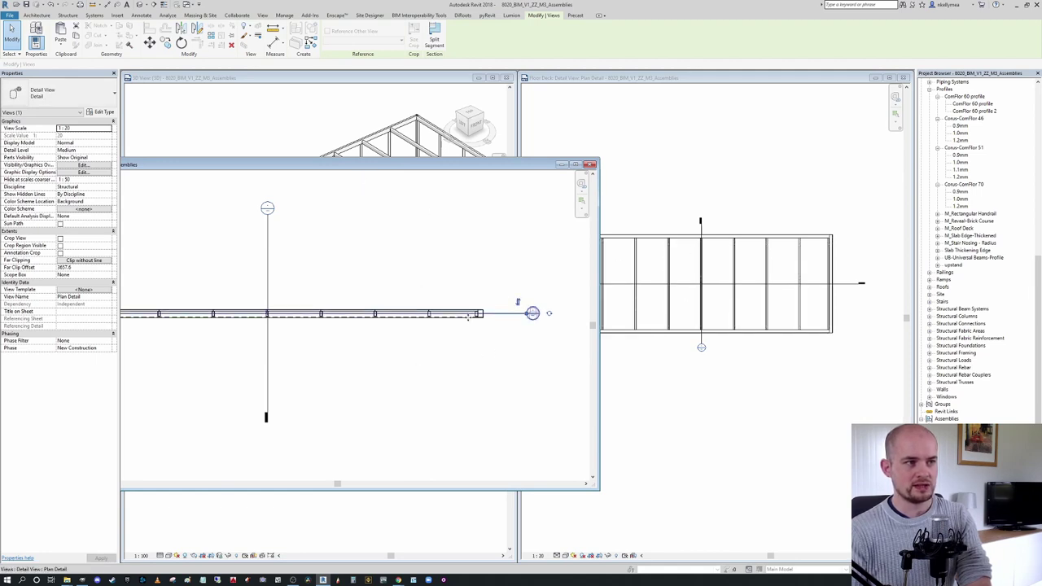
click(791, 318)
scroll(660, 272, up, 5)
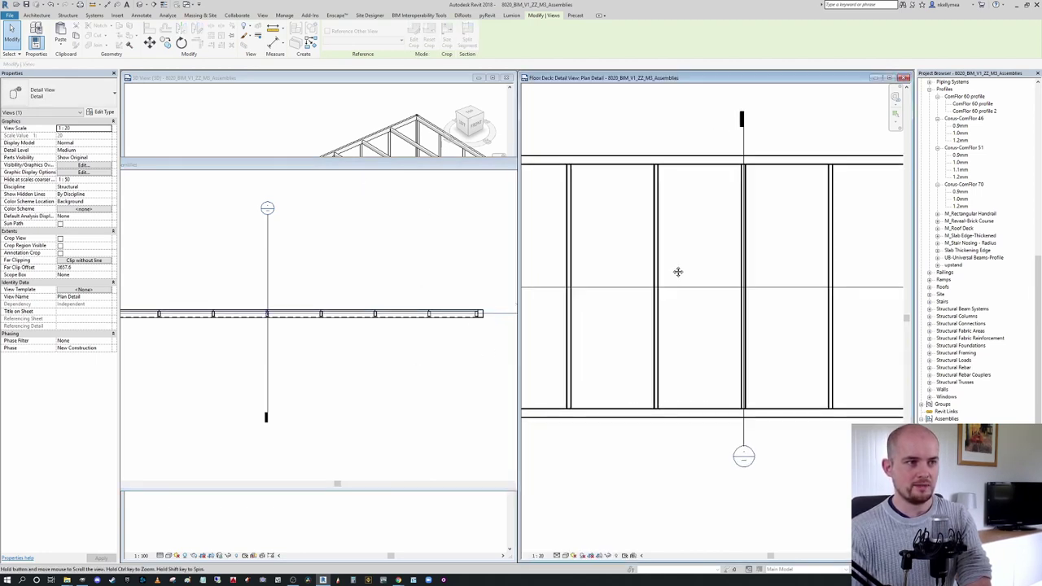
click(352, 203)
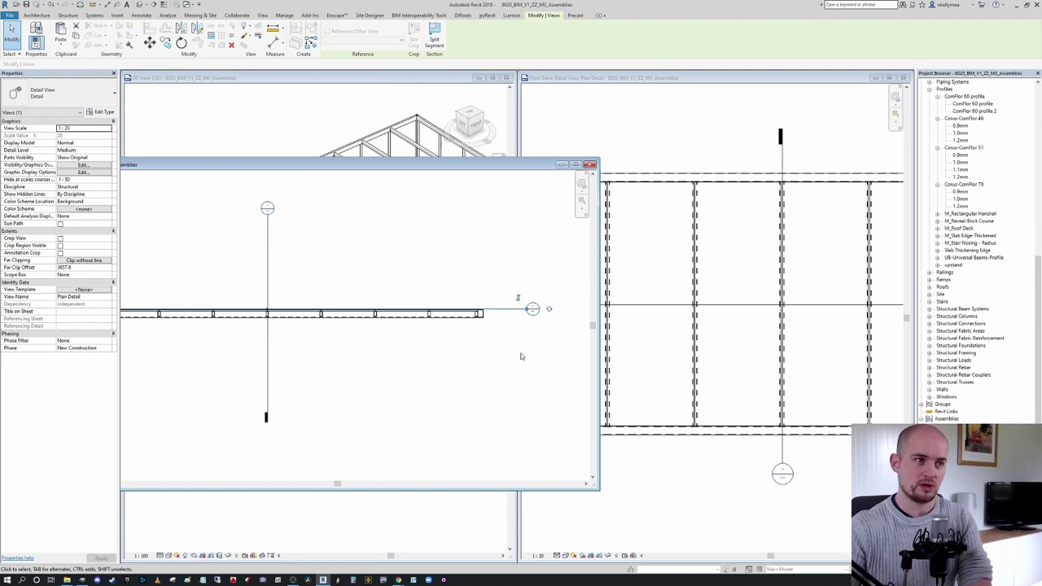
Step: Nudge the Plan Detail view line up and down through the deck section to compare the plan's linework, and close Detail Section A
key(Down)
key(Down)
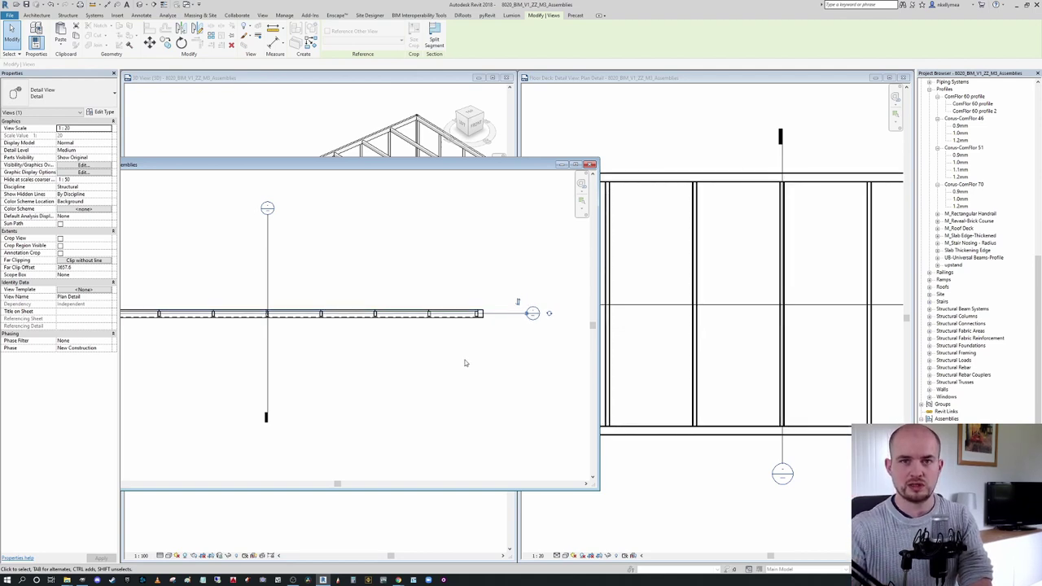
key(Up)
key(Up)
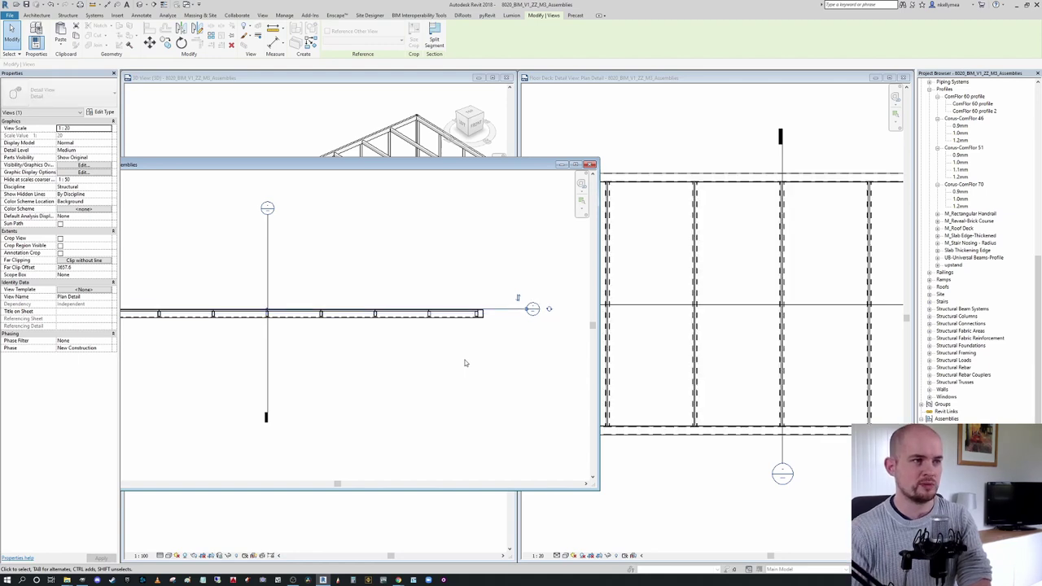
key(Up)
key(Up)
key(Up)
key(Down)
key(Down)
key(Down)
key(Down)
key(Down)
key(Down)
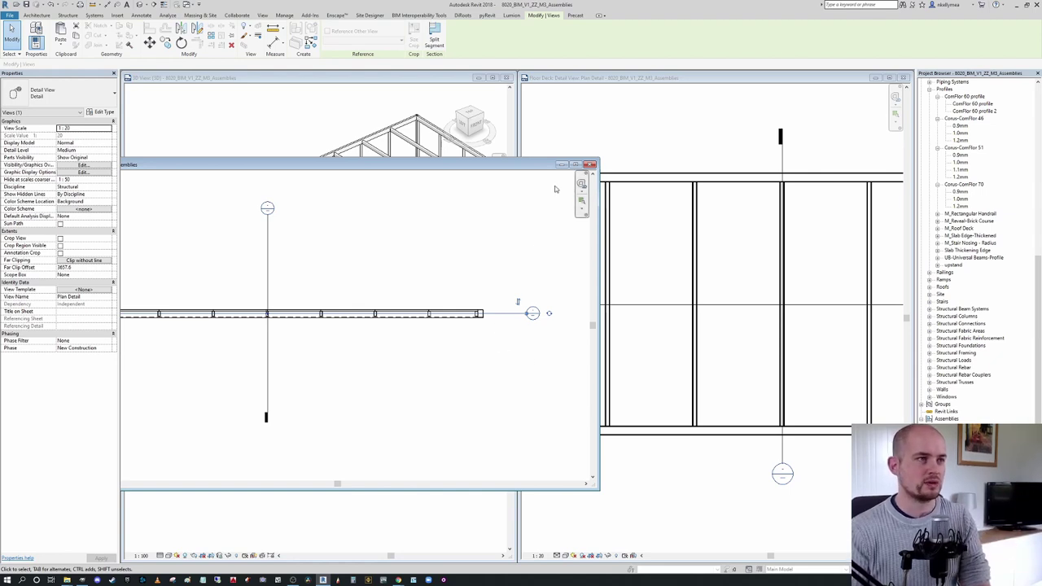
click(591, 164)
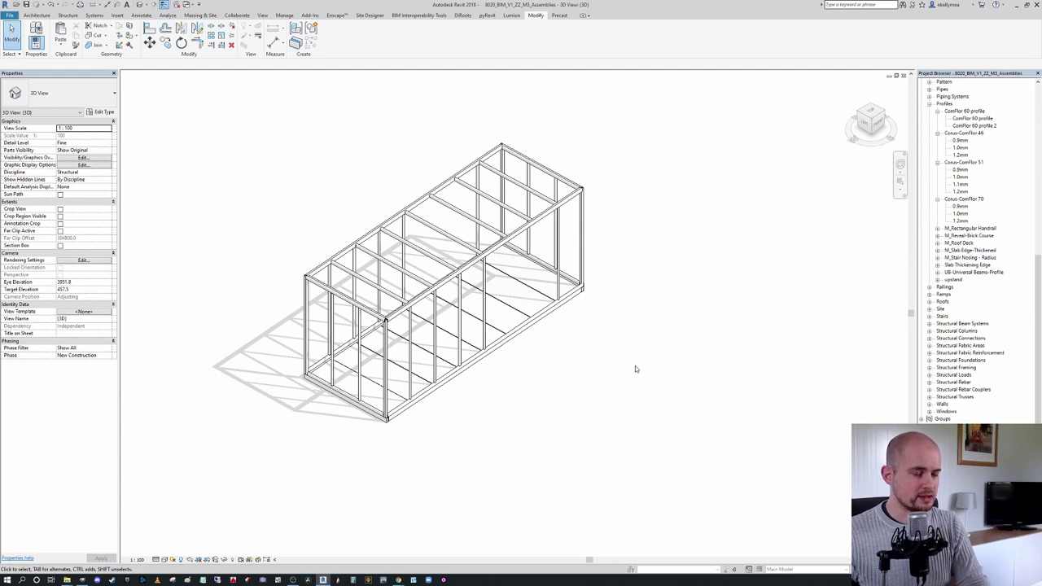
Step: Copy the Floor Deck assembly about 5000 mm outward from the frame's front long side
scroll(496, 311, up, 2)
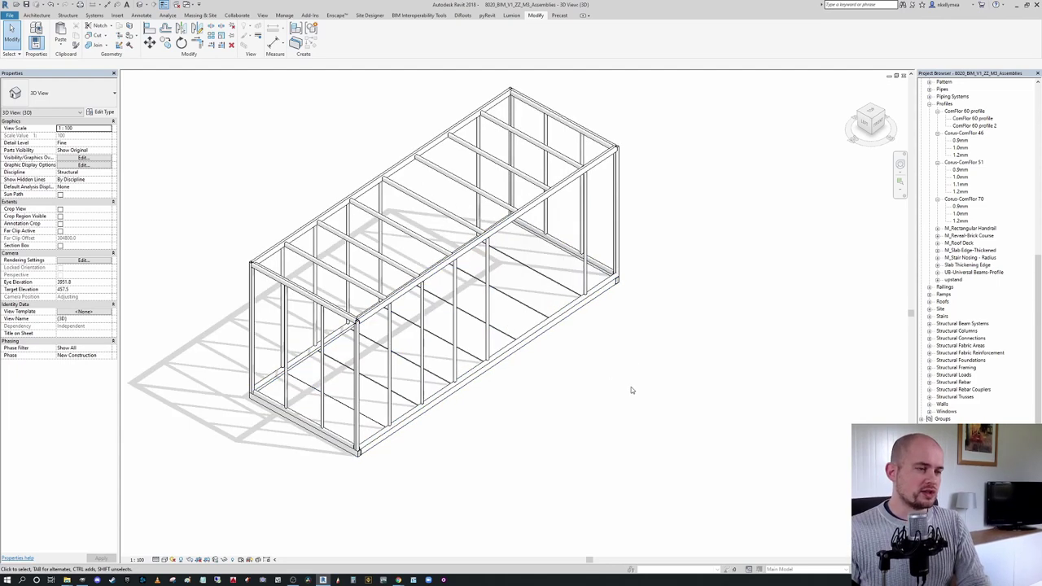
scroll(513, 316, up, 2)
scroll(566, 331, down, 4)
click(560, 345)
middle_drag(621, 361, 525, 287)
click(505, 361)
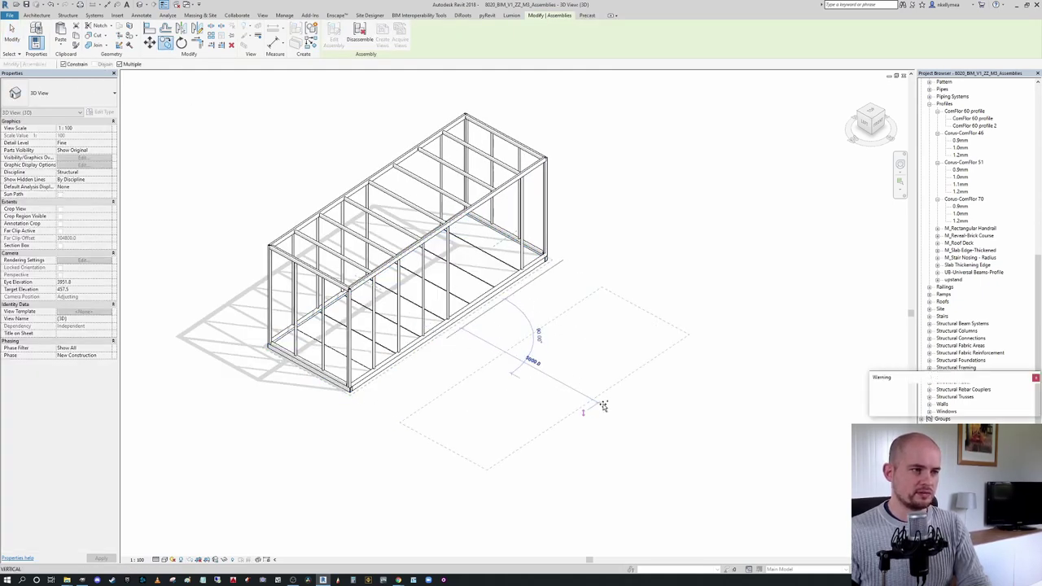
click(668, 407)
key(Escape)
scroll(735, 412, up, 1)
scroll(744, 401, down, 1)
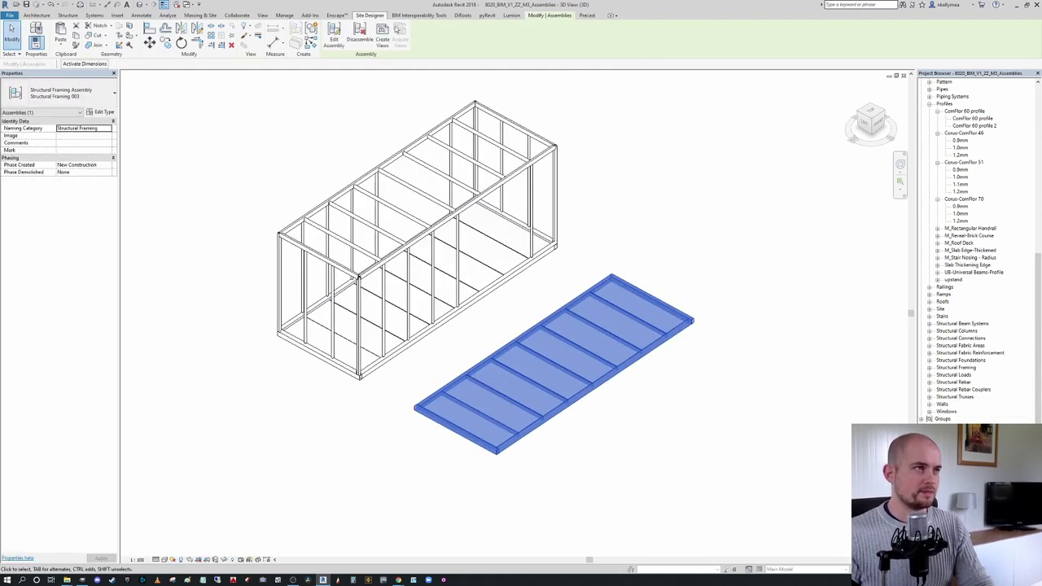
Step: Inspect the copied deck from below and select one of its Concrete Panel floors to check its properties
shift+middle_drag(741, 386, 678, 272)
scroll(603, 445, up, 2)
click(797, 386)
key(Tab)
click(736, 368)
scroll(736, 367, down, 2)
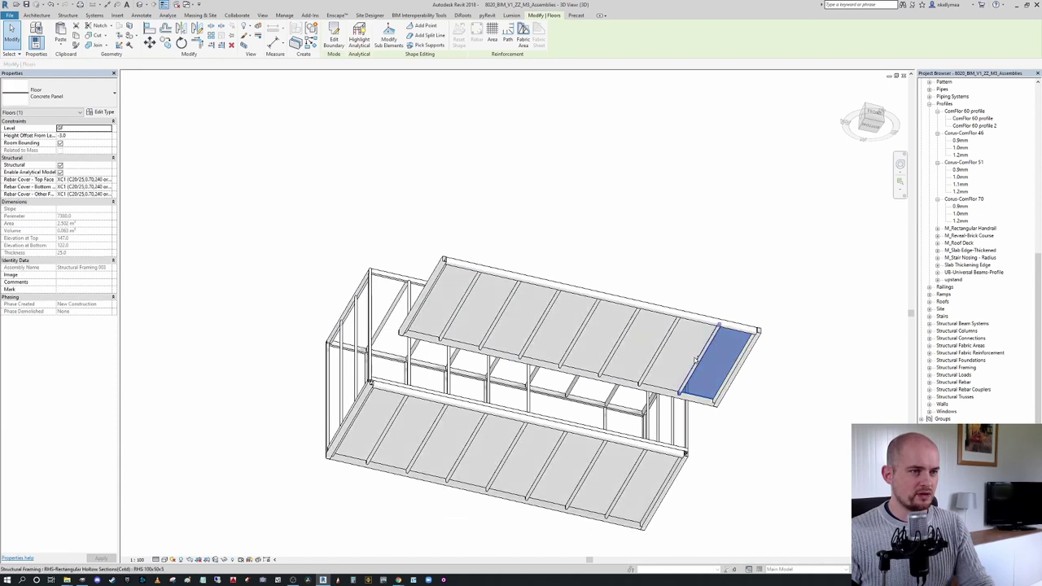
shift+middle_drag(735, 368, 693, 410)
click(759, 359)
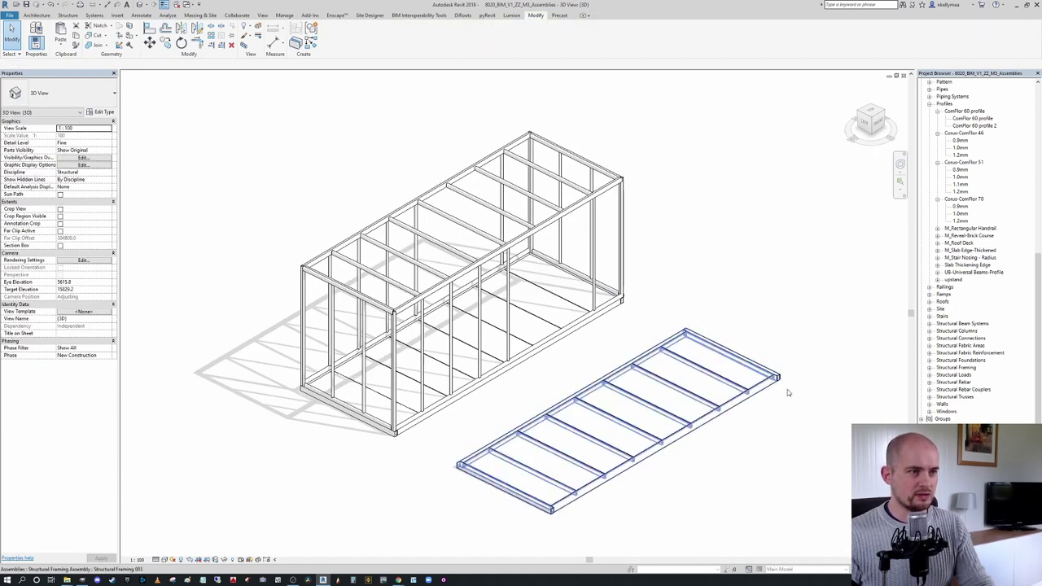
Step: Disassemble the copied floor deck assembly and dismiss the warning
click(778, 378)
shift+middle_drag(778, 378, 623, 168)
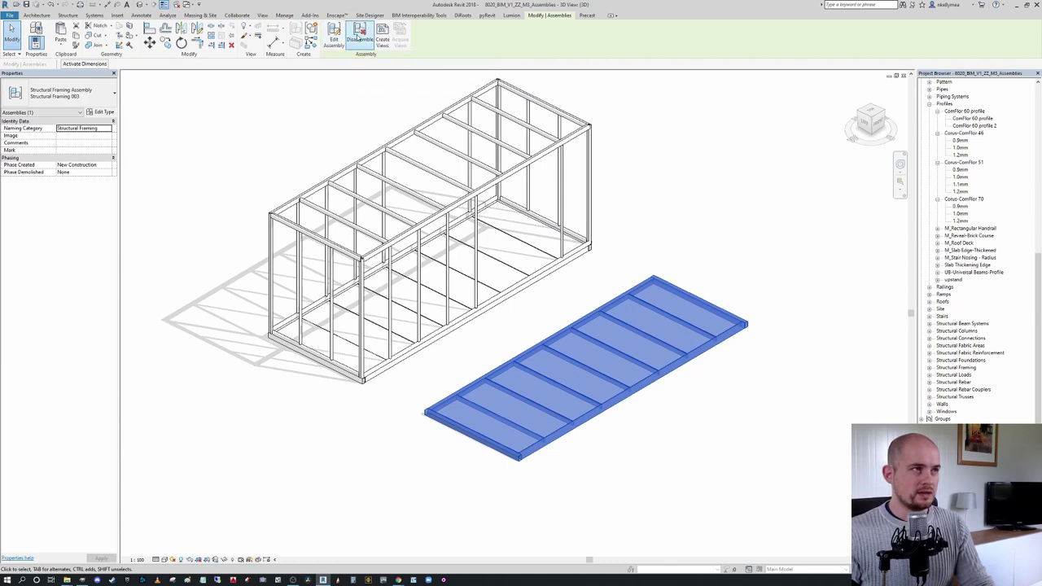
click(359, 37)
click(1036, 378)
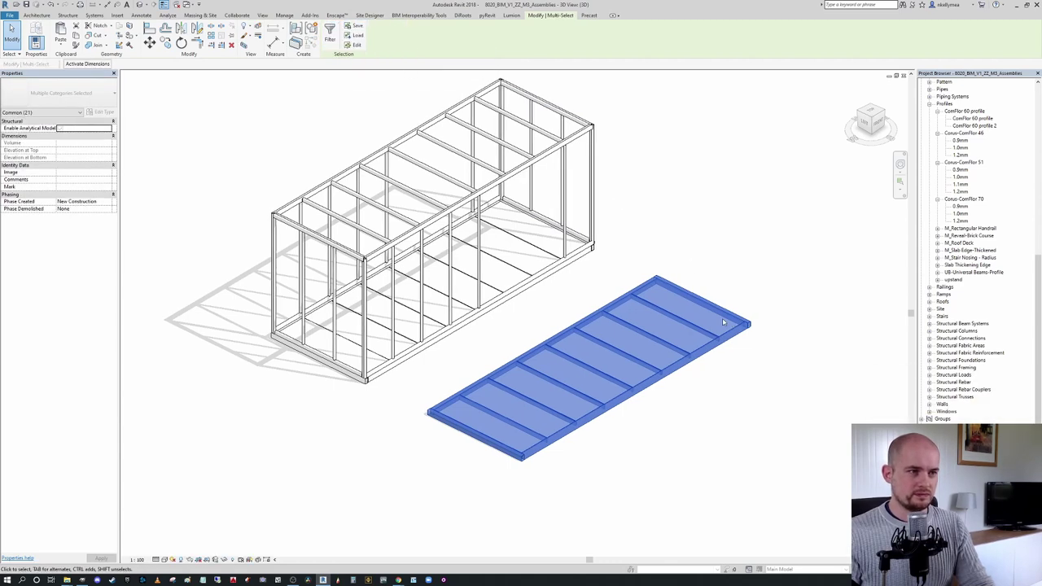
Step: Select all Concrete Panel floors, exclude those in the original frame, and delete the panels from the disassembled deck copy
click(737, 323)
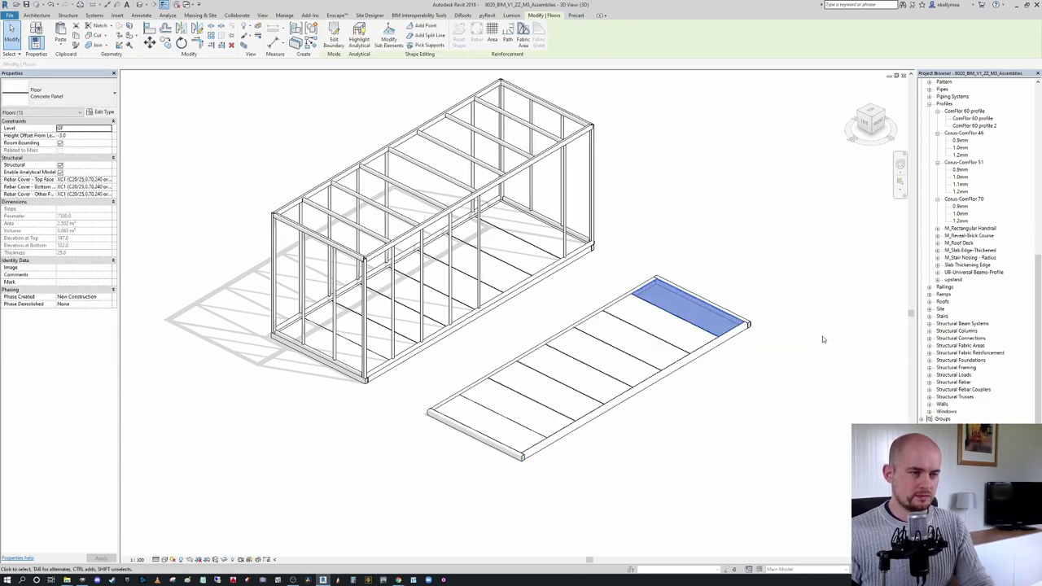
key(s)
key(a)
shift+middle_drag(771, 262, 654, 302)
shift+drag(280, 123, 761, 314)
scroll(682, 290, down, 1)
middle_drag(669, 285, 679, 283)
key(Delete)
Step: Check the deck copy's RHS 100x50x5 cross members one by one along its length
scroll(621, 290, down, 2)
middle_drag(605, 301, 597, 326)
shift+middle_drag(616, 372, 627, 374)
scroll(631, 371, up, 4)
click(691, 319)
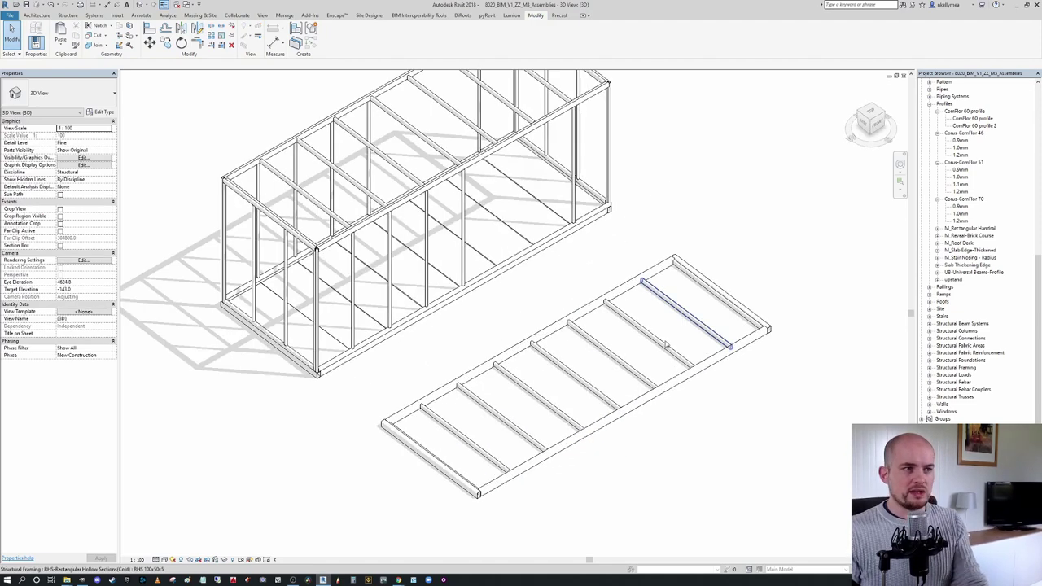
click(654, 340)
click(617, 358)
click(573, 380)
drag(574, 380, 561, 401)
click(513, 426)
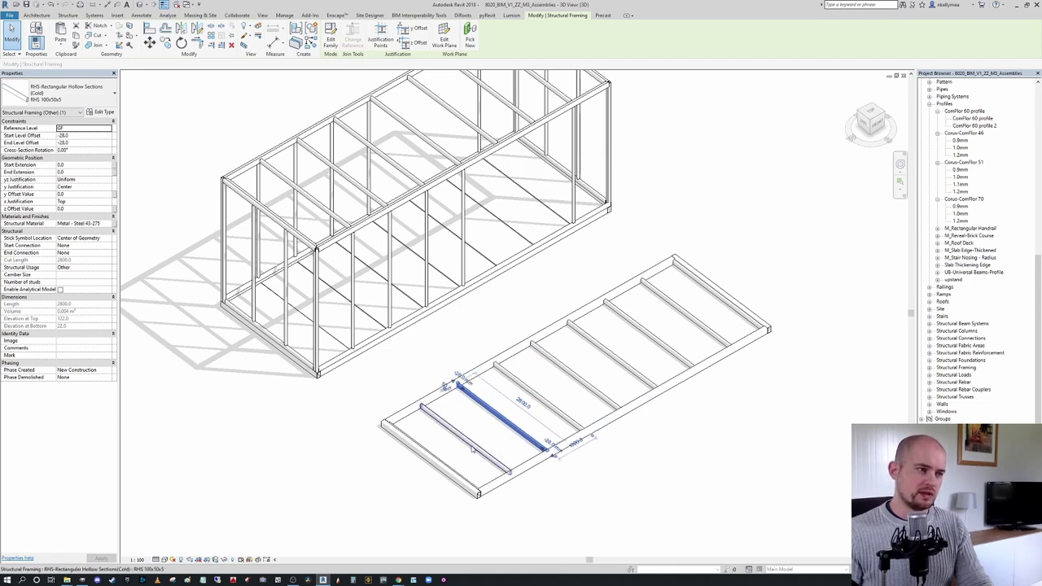
click(476, 447)
scroll(480, 425, down, 1)
shift+middle_drag(480, 424, 394, 446)
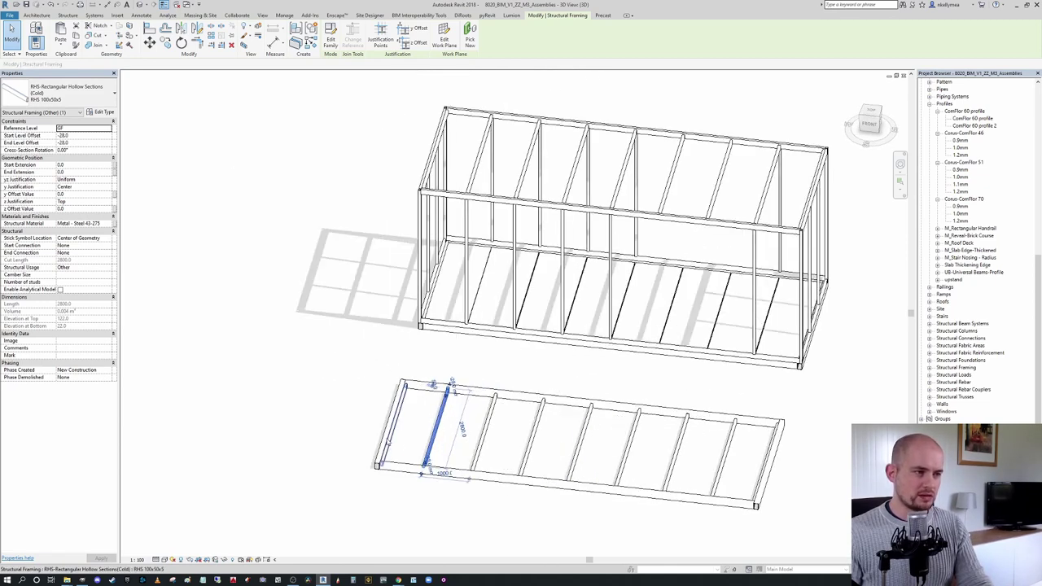
click(393, 445)
shift+middle_drag(575, 462, 545, 495)
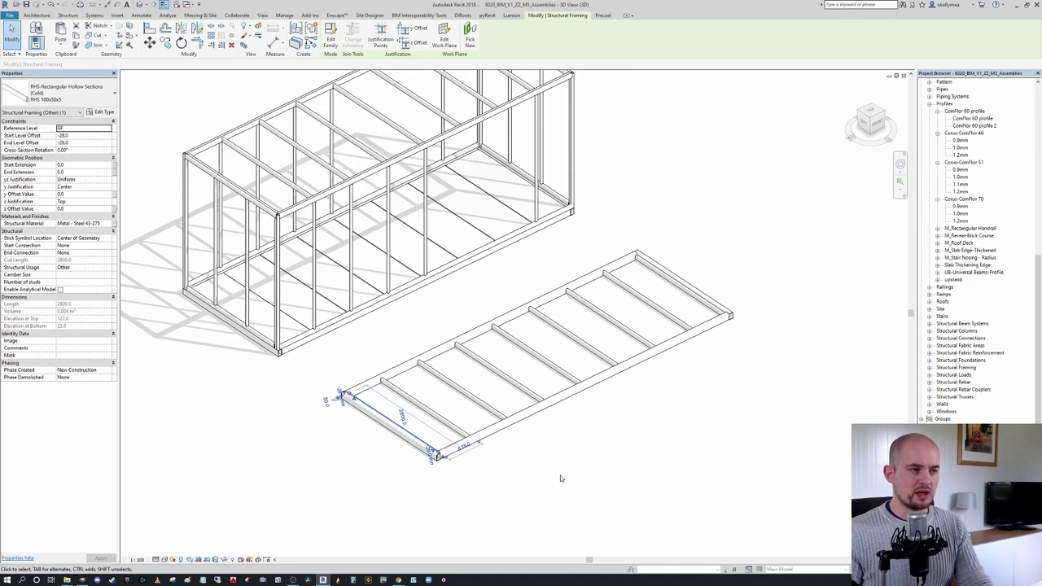
Step: Delete the inner RHS 100x50x5 cross members from the deck copy, keeping only its outer perimeter frame
ctrl+click(687, 293)
shift+middle_drag(686, 293, 633, 458)
drag(695, 403, 381, 365)
key(Delete)
scroll(425, 369, down, 2)
shift+middle_drag(439, 381, 504, 333)
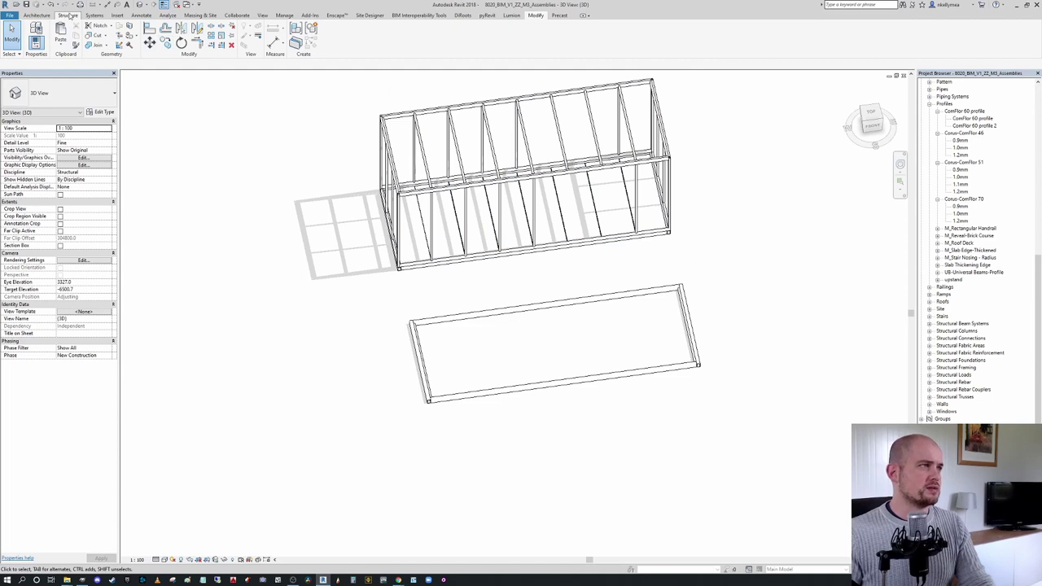
Step: Switch to the structural modelling tools and dismiss the project save reminder without saving
click(69, 15)
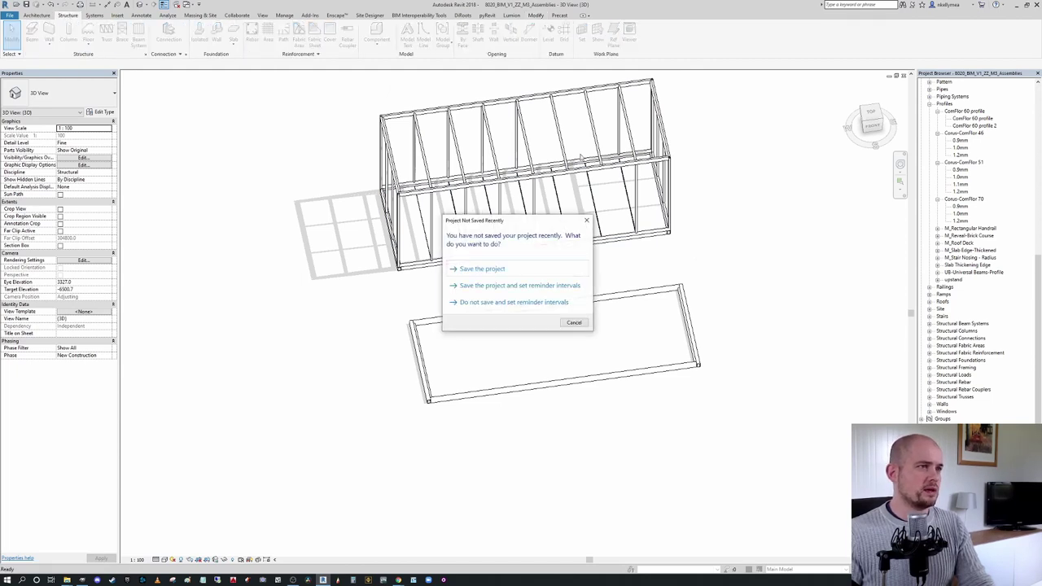
click(586, 221)
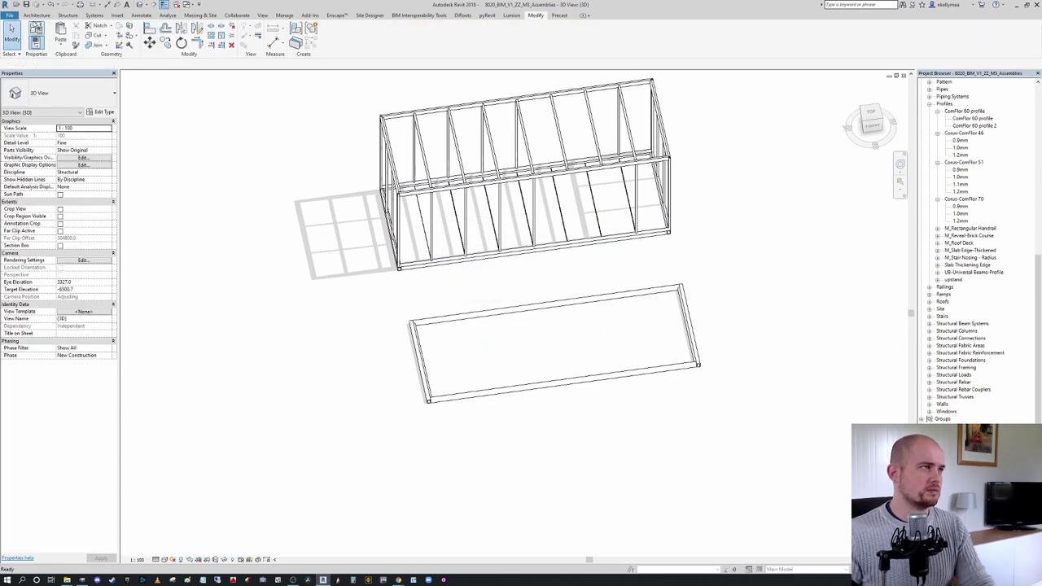
Step: Start a structural beam system using a rectangular hollow section beam type, a Fixed Number layout rule and 7 lines
click(68, 16)
click(139, 36)
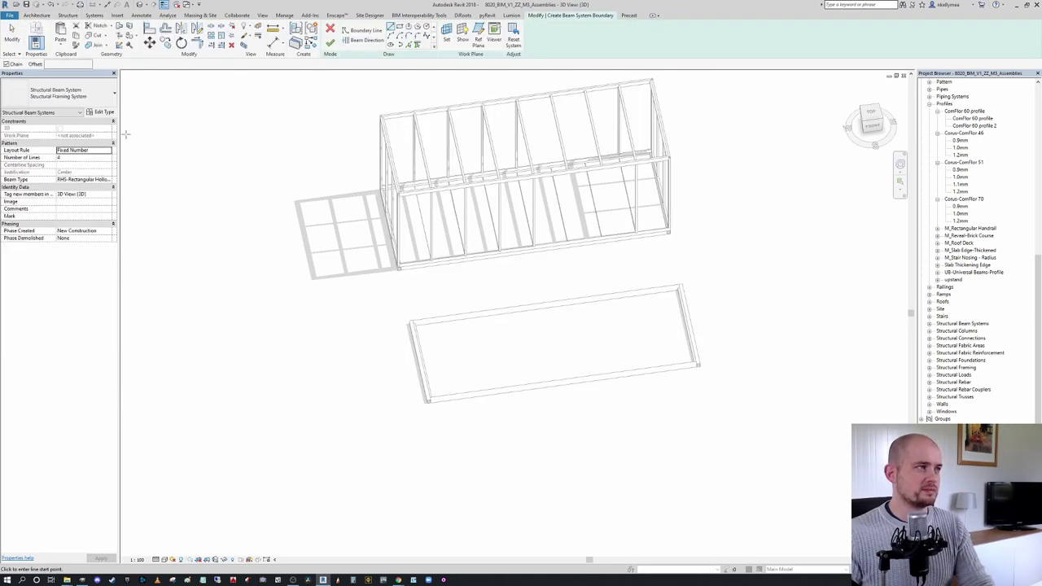
click(110, 181)
click(114, 192)
click(87, 158)
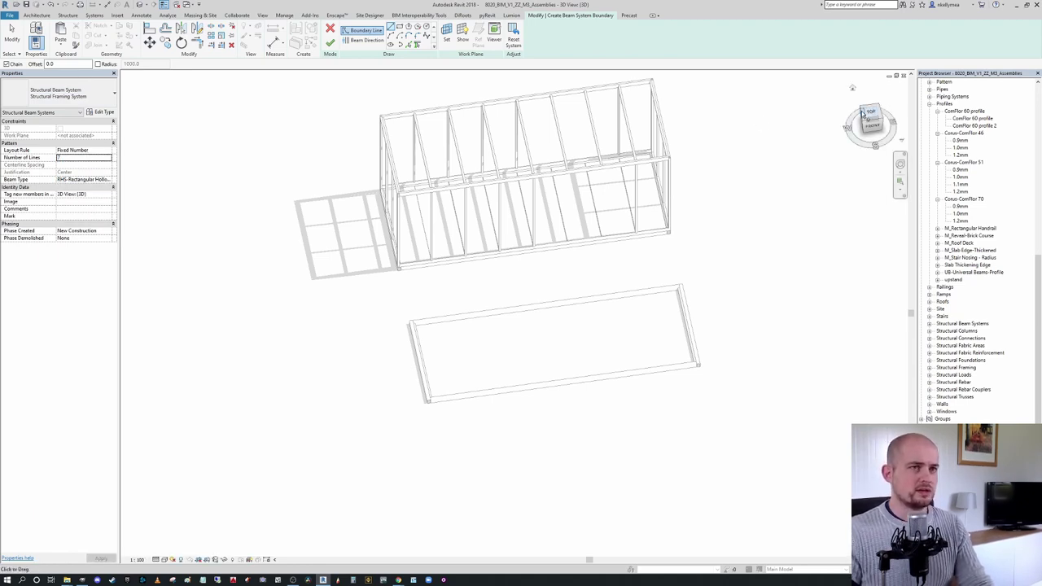
Step: Open the GF structural plan to sketch the beam system boundary there
click(870, 119)
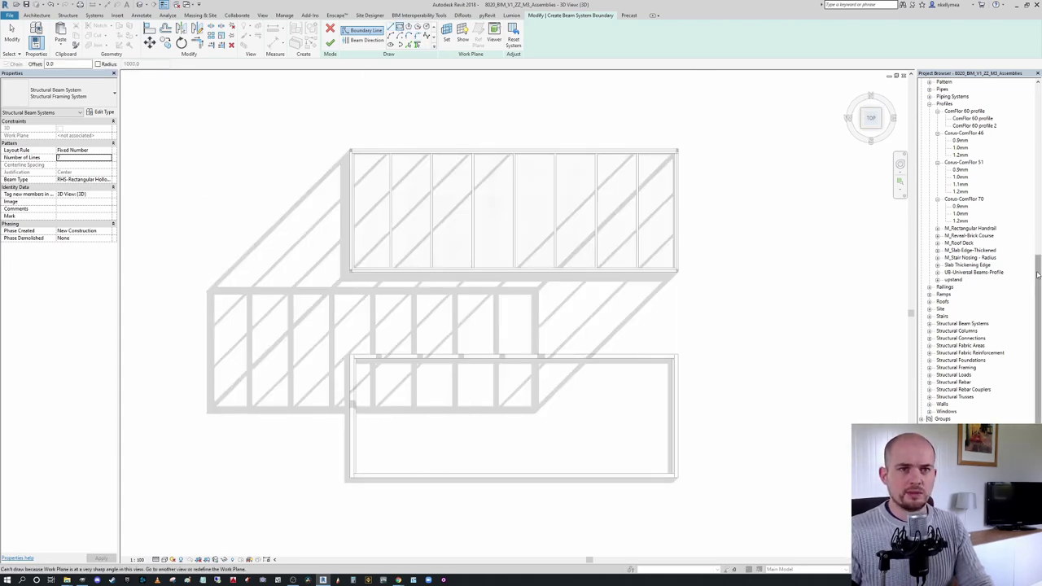
scroll(961, 110, up, 10)
click(946, 97)
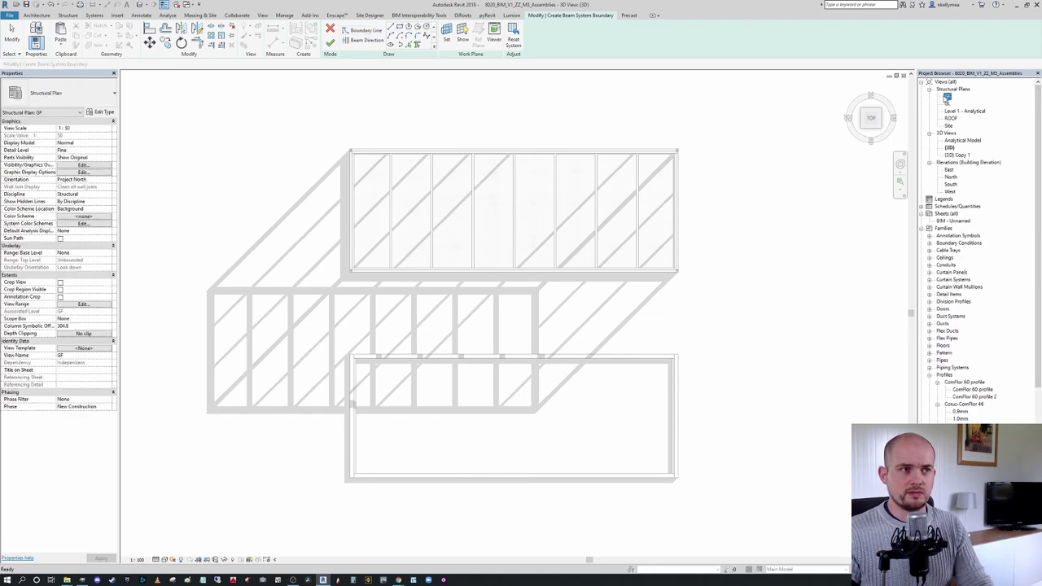
double_click(948, 98)
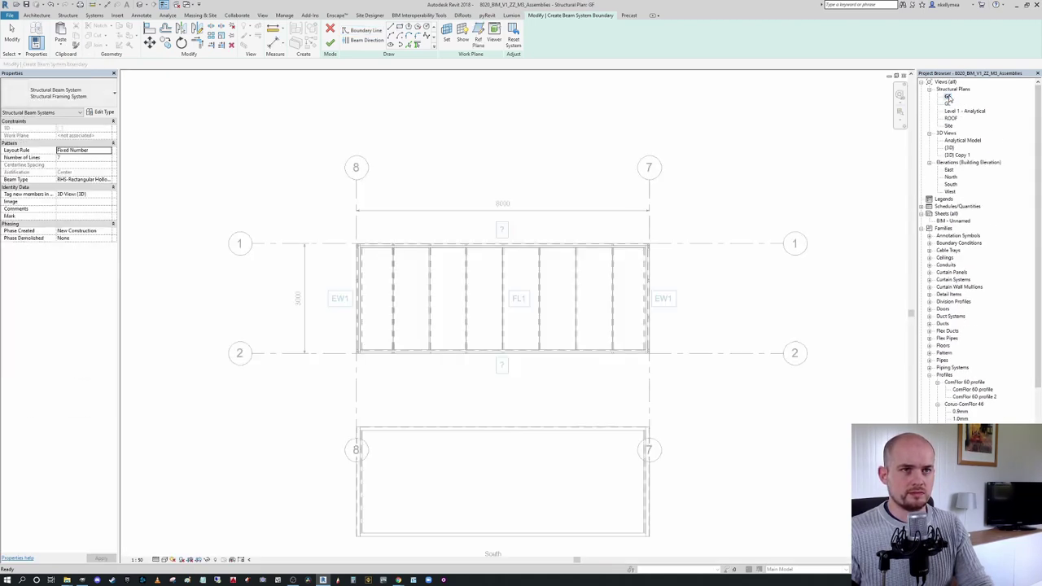
Step: Choose a rectangular boundary for the beam system and set its work plane to Level : GF
middle_drag(667, 162, 644, 136)
scroll(572, 195, down, 1)
middle_drag(572, 195, 585, 135)
scroll(443, 329, up, 1)
scroll(443, 329, up, 1)
click(399, 27)
scroll(403, 256, up, 1)
click(446, 37)
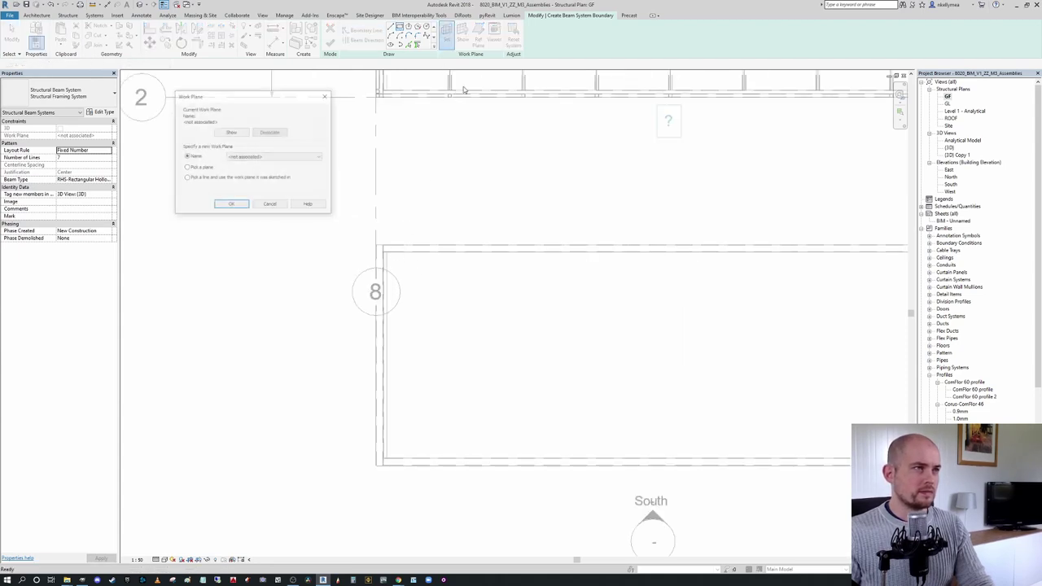
click(259, 158)
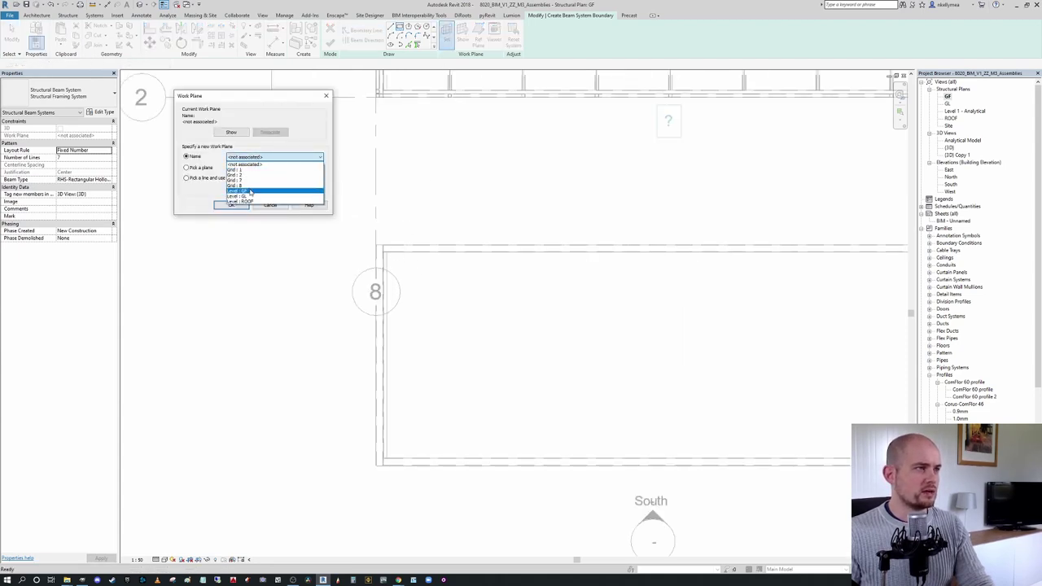
click(250, 191)
click(230, 205)
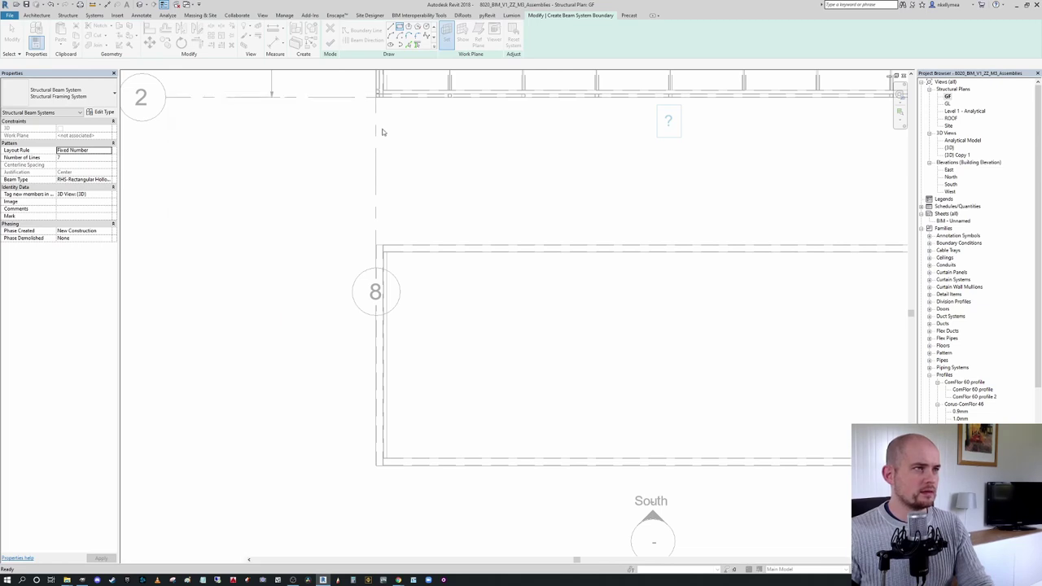
Step: Sketch a rectangular beam system boundary between opposite corners of the deck copy's perimeter frame
scroll(383, 240, up, 3)
click(383, 239)
click(400, 29)
scroll(379, 250, down, 2)
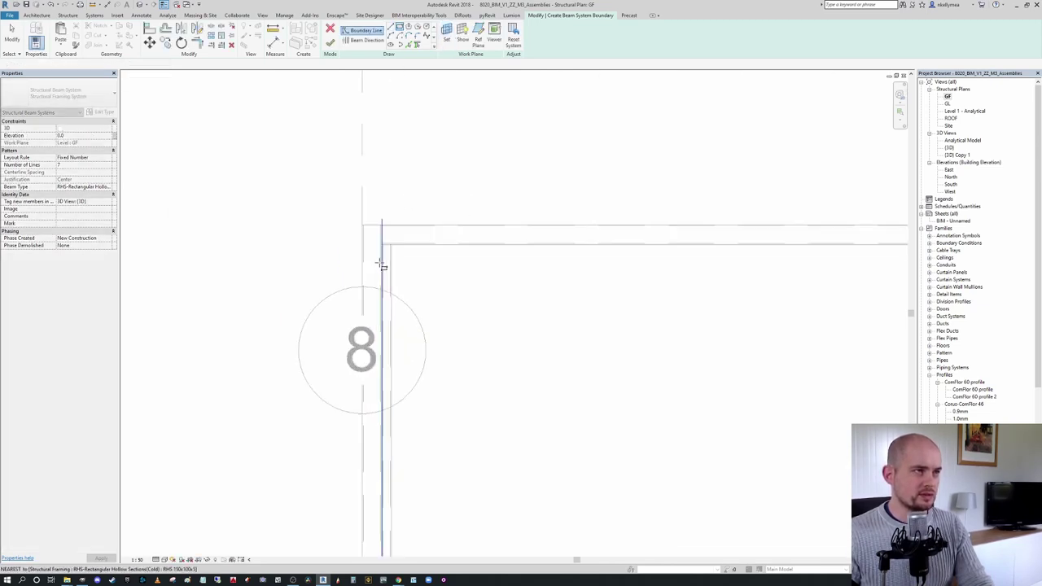
scroll(382, 205, up, 2)
click(382, 205)
scroll(505, 276, down, 4)
scroll(509, 276, down, 4)
scroll(570, 301, up, 8)
click(576, 303)
scroll(587, 302, down, 4)
Step: Align the beam direction with the short edge of the boundary near grid 8 and finish the beam system
click(367, 40)
click(329, 244)
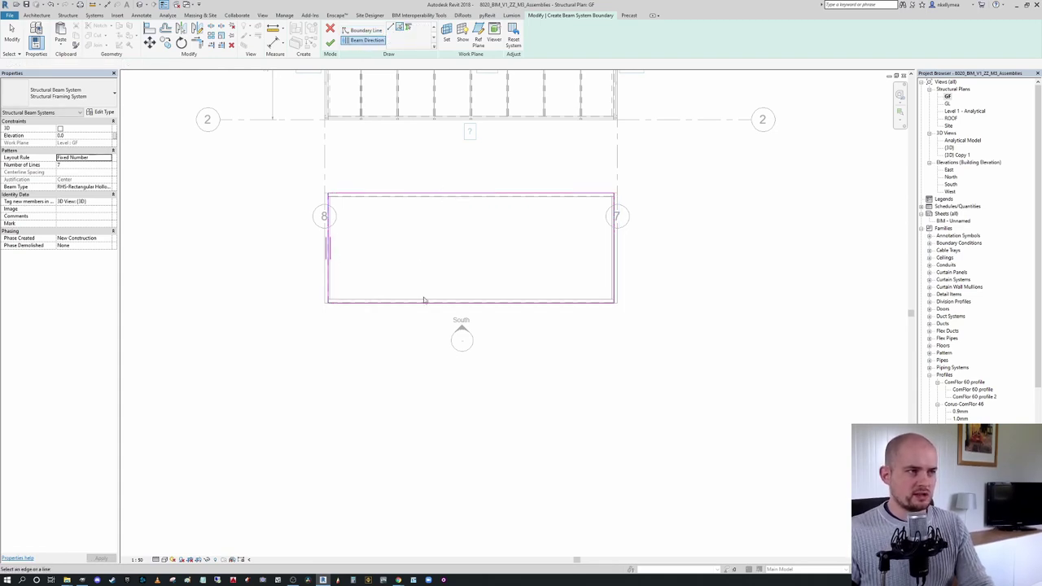
click(330, 45)
scroll(554, 294, down, 2)
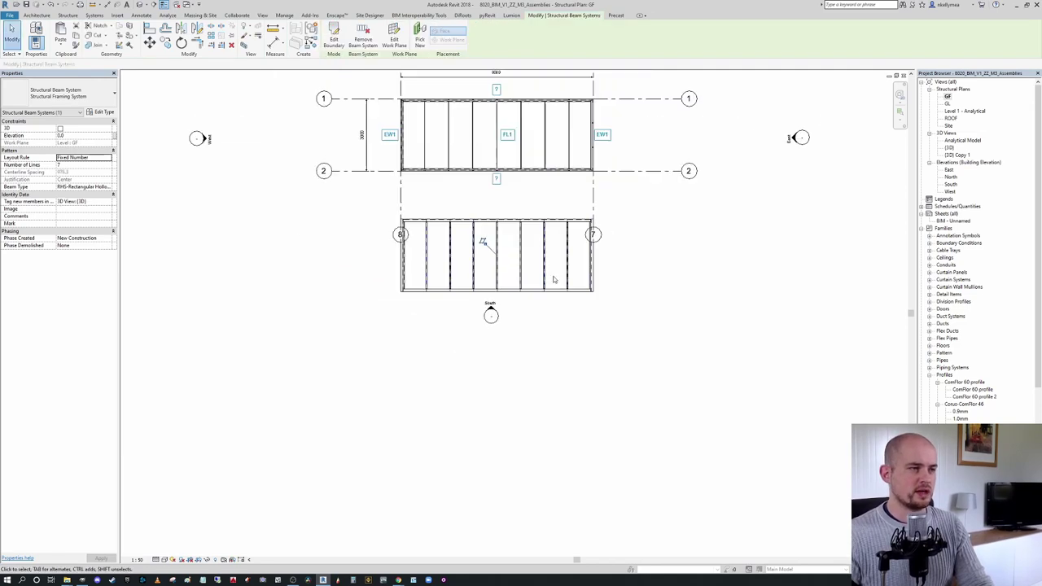
Step: In the 3D view, create a Structural Framing assembly from all members of the deck copy, keeping the suggested type name
middle_drag(609, 345, 700, 193)
click(141, 6)
click(510, 274)
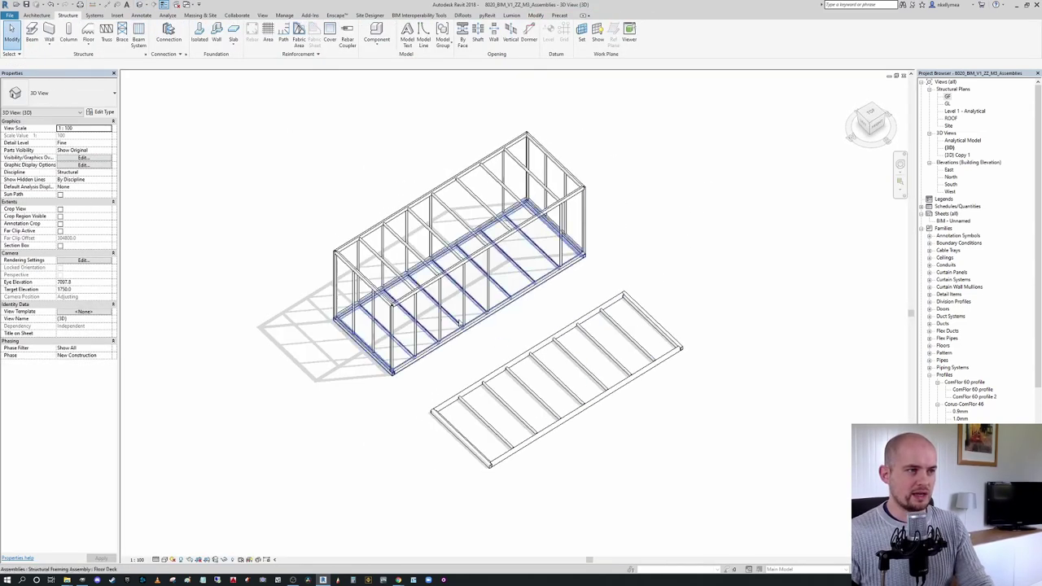
shift+middle_drag(658, 394, 506, 308)
drag(510, 243, 696, 431)
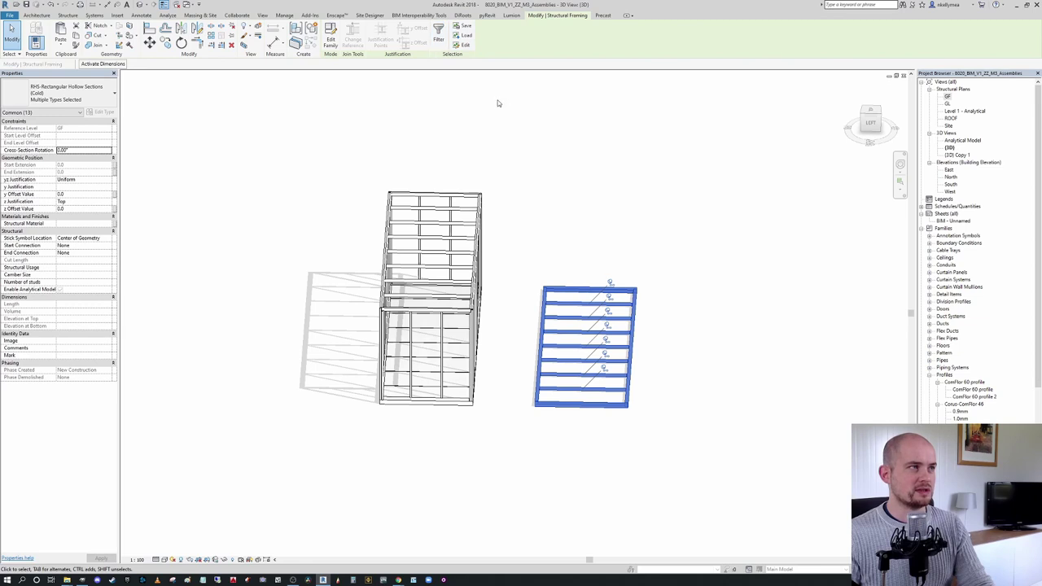
click(310, 29)
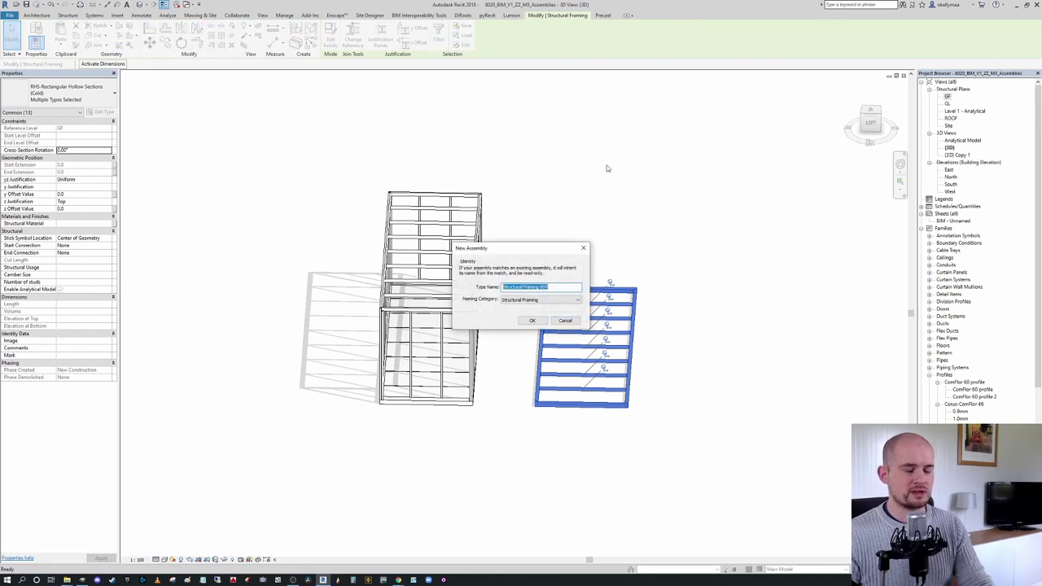
click(532, 321)
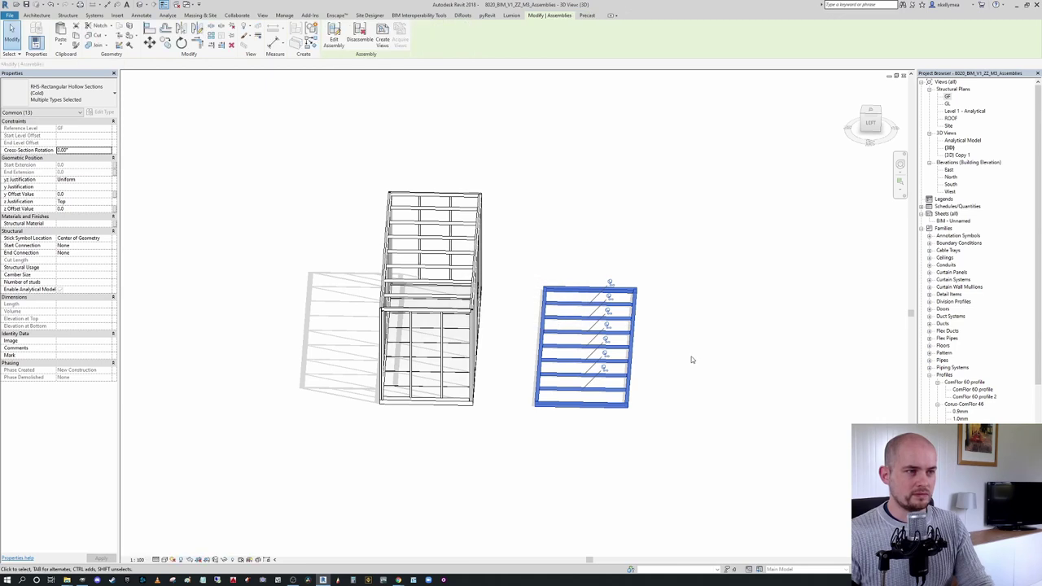
Step: Examine the new deck assembly up close to see which beams it includes
shift+middle_drag(695, 360, 606, 384)
click(635, 393)
click(665, 326)
scroll(665, 326, up, 1)
scroll(664, 326, up, 6)
scroll(661, 319, down, 4)
mouse_move(670, 316)
shift+middle_down()
mouse_move(654, 308)
mouse_move(674, 302)
shift+middle_up()
click(655, 306)
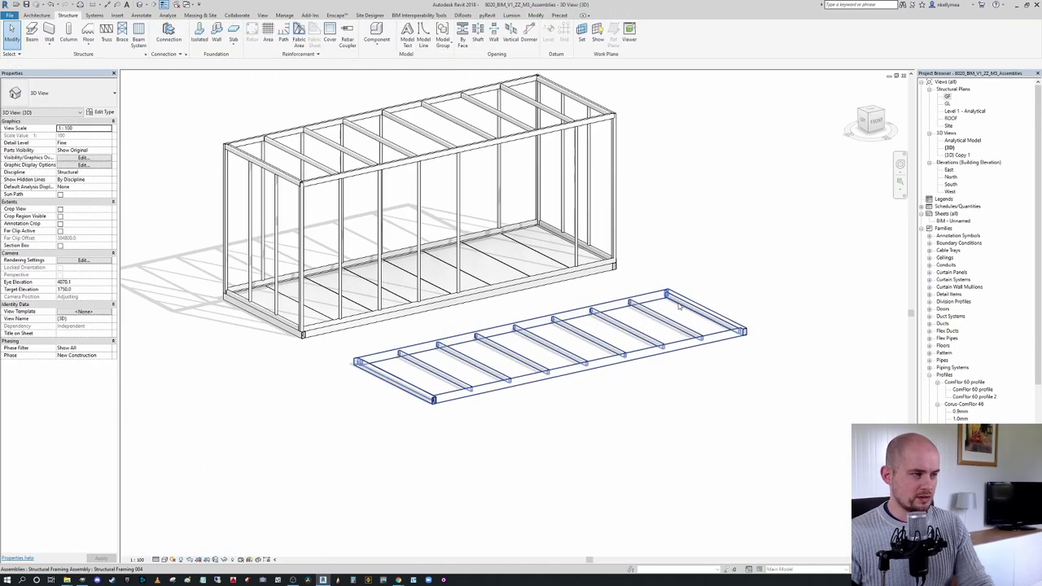
Step: Reveal hidden elements, unhide the Structural Beam Systems category using the deck copy's beam system, and leave the reveal mode
key(r)
key(h)
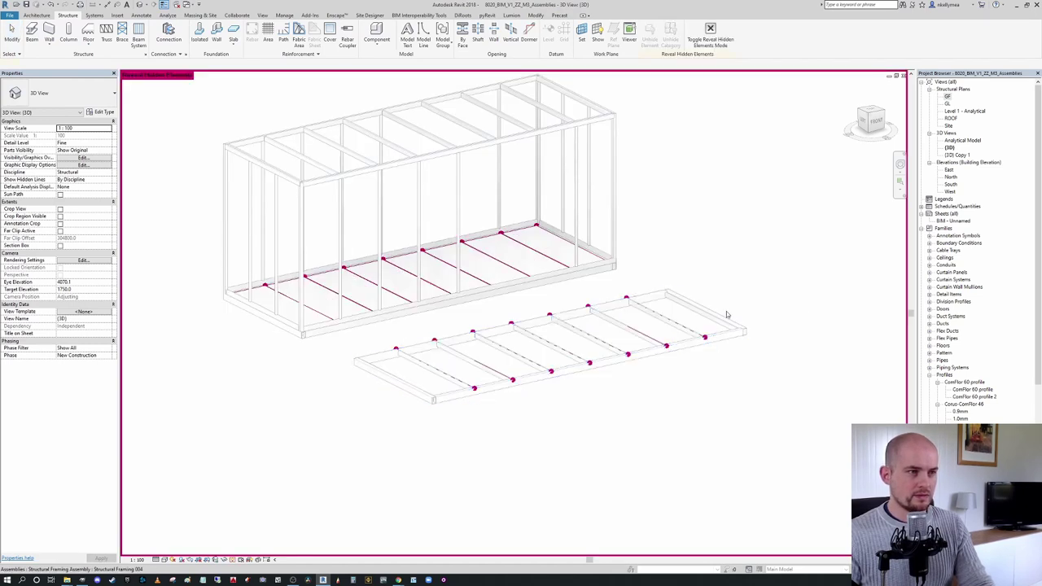
click(675, 347)
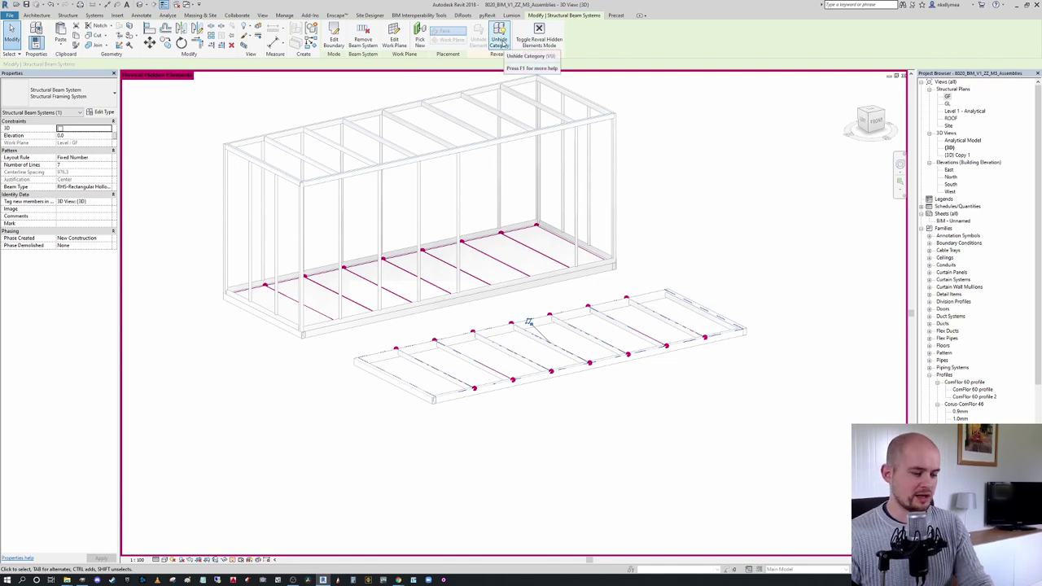
click(503, 40)
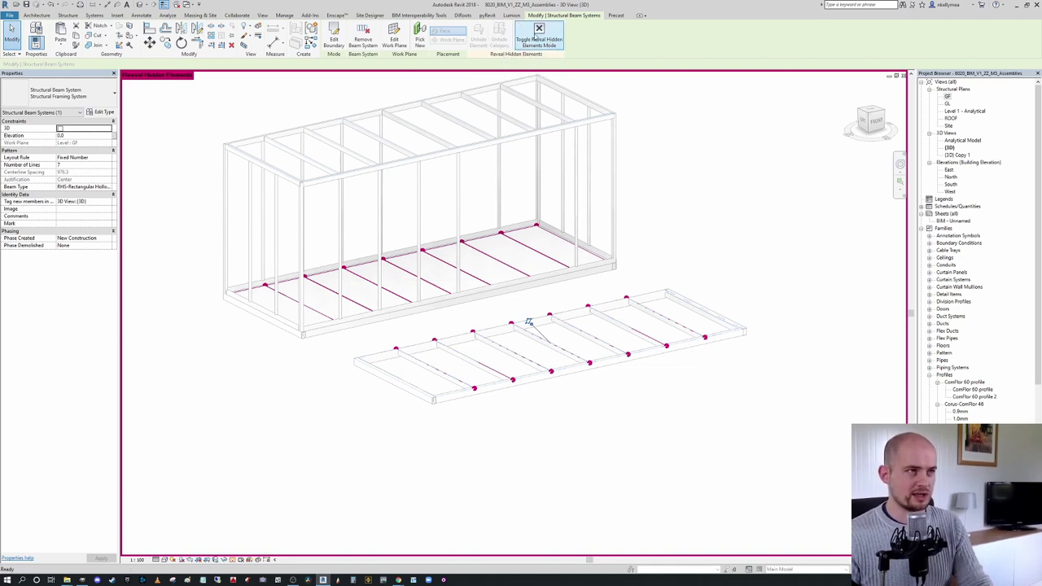
click(538, 37)
Step: Disassemble the deck copy's new assembly and clear the selection
scroll(681, 229, down, 1)
middle_drag(683, 231, 678, 267)
scroll(681, 310, down, 1)
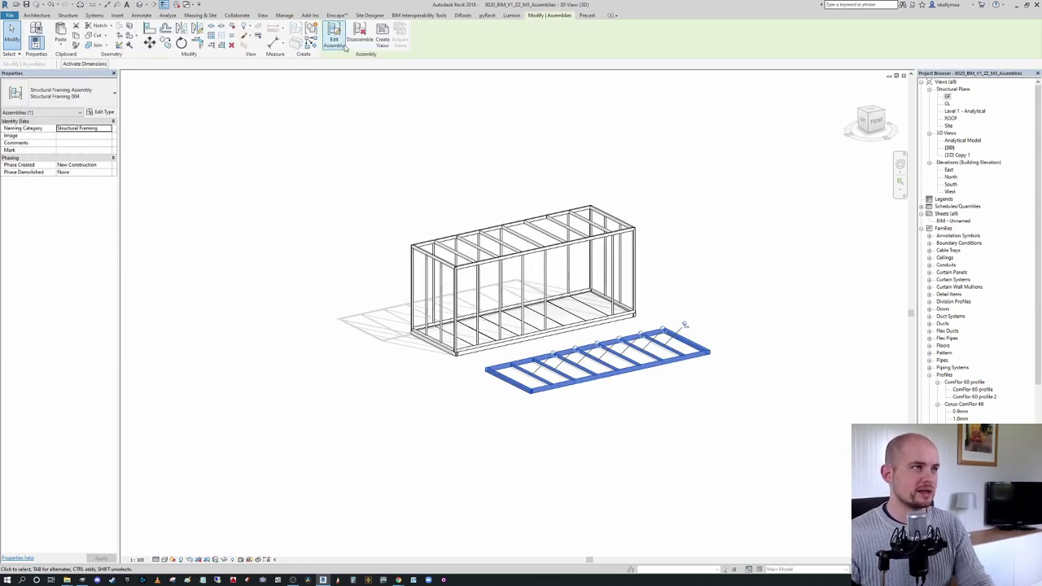
click(360, 34)
scroll(604, 240, down, 2)
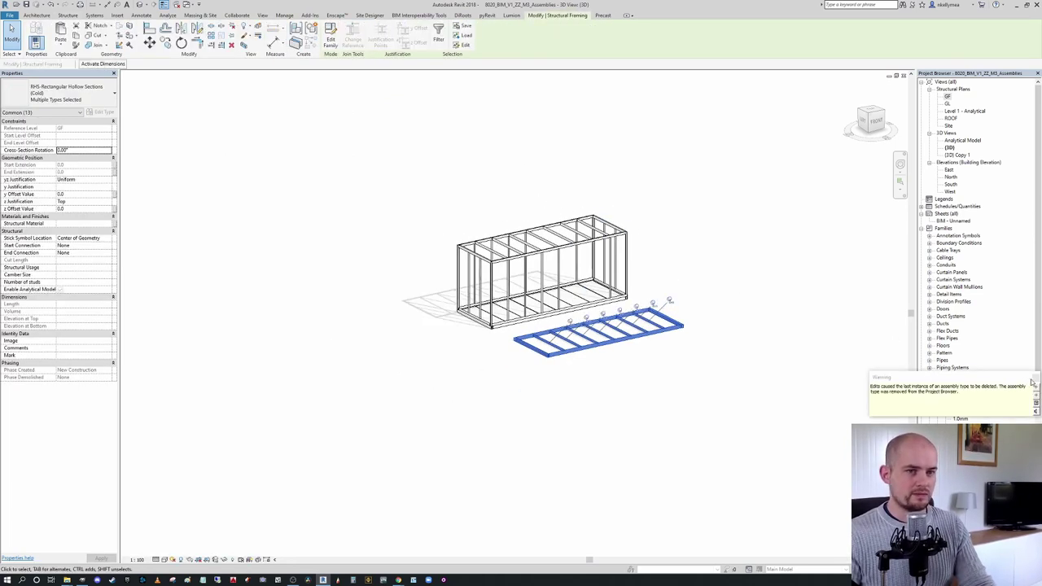
scroll(631, 338, down, 2)
key(Escape)
Step: Try to create an assembly from the deck copy's members together with their beam system, and inspect the elements listed in the warning
shift+middle_drag(625, 346, 523, 251)
drag(523, 231, 687, 421)
shift+middle_drag(693, 367, 684, 297)
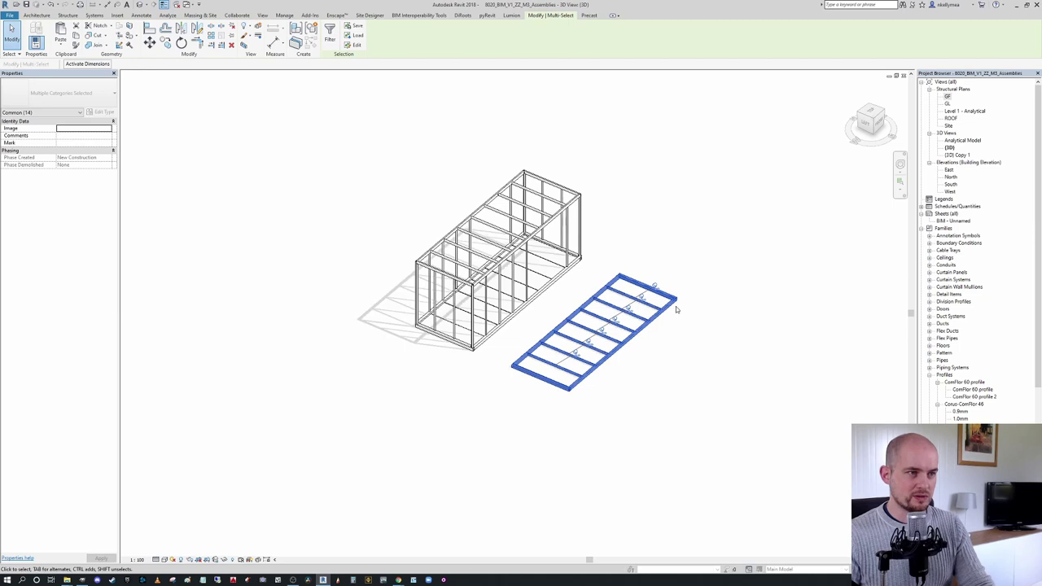
scroll(682, 297, up, 2)
scroll(676, 297, up, 3)
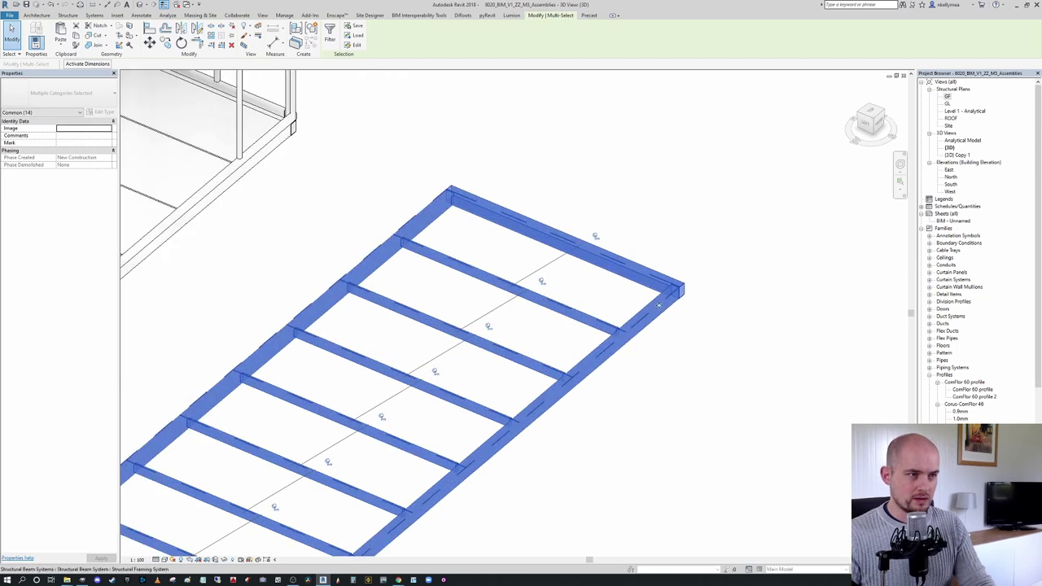
scroll(652, 312, down, 2)
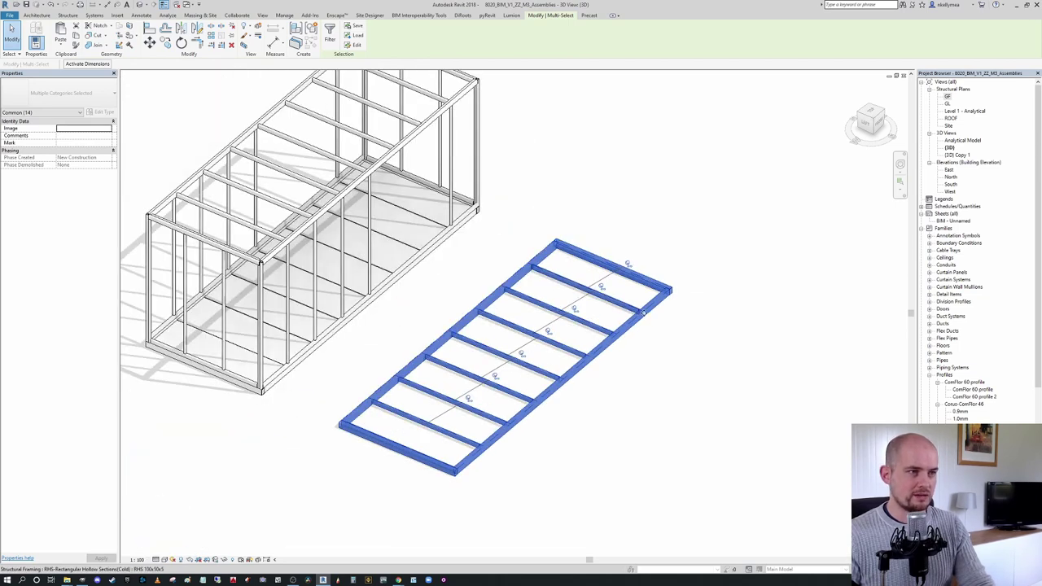
scroll(681, 277, down, 2)
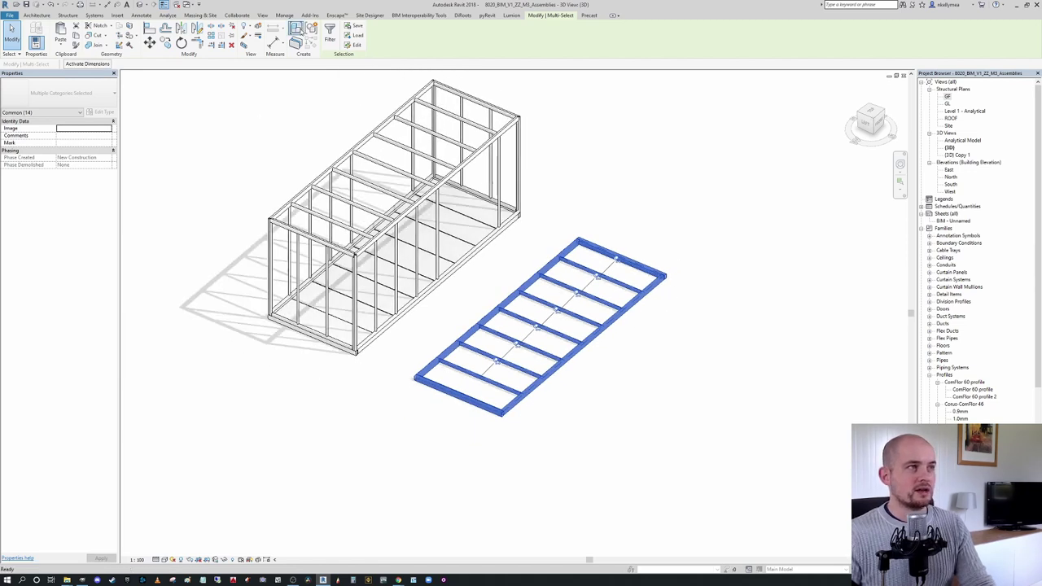
click(296, 30)
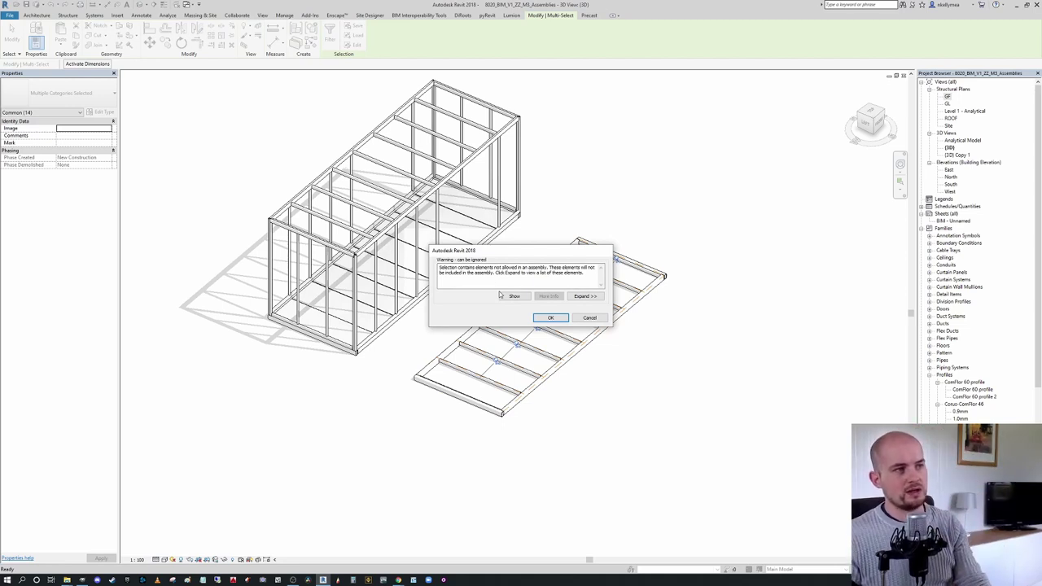
click(585, 296)
click(464, 239)
click(457, 240)
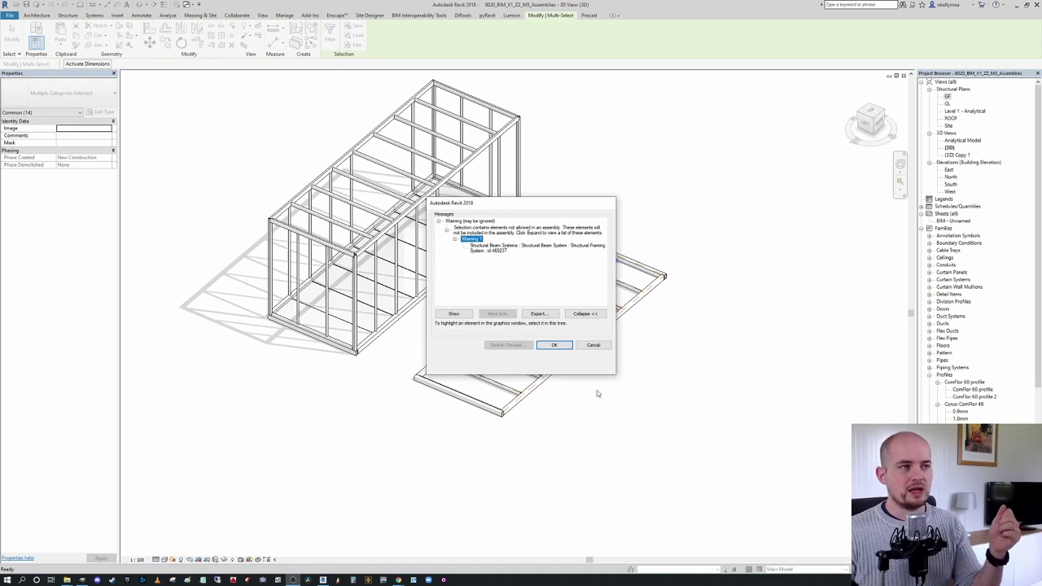
Step: Accept the warning, cancel the new assembly, and delete the entire deck copy together with its beam system
click(553, 345)
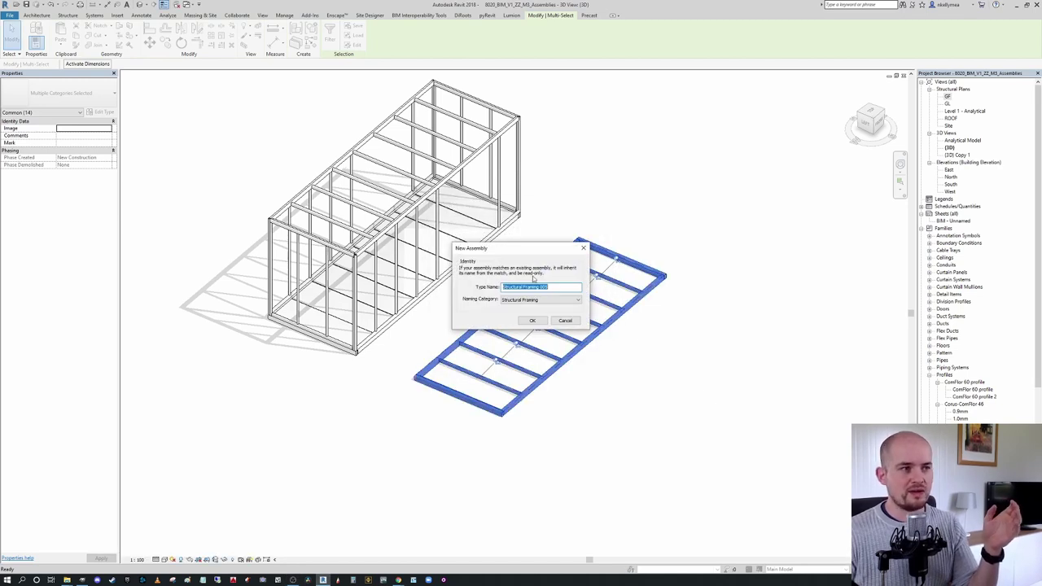
click(583, 247)
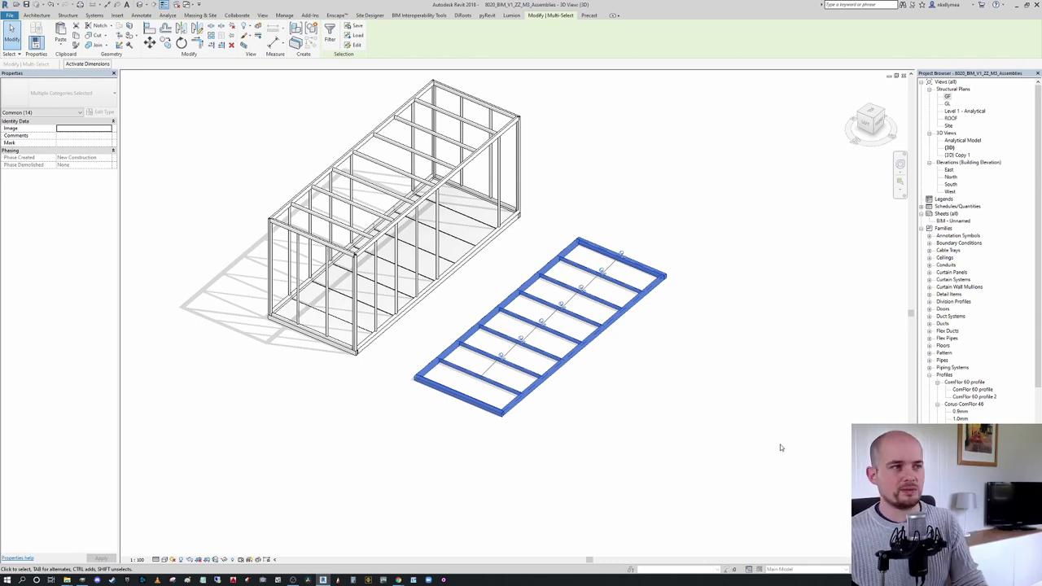
key(Delete)
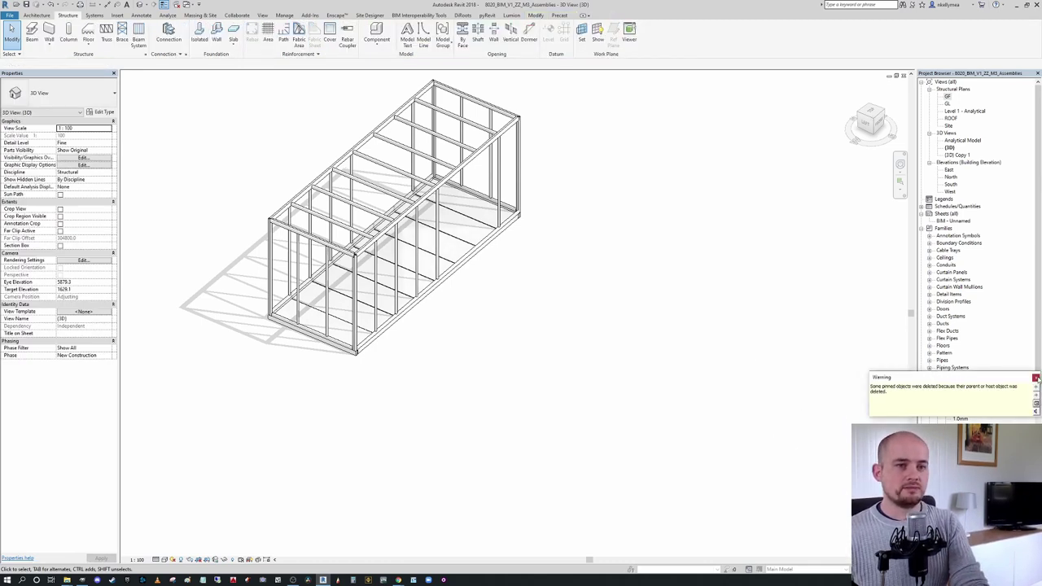